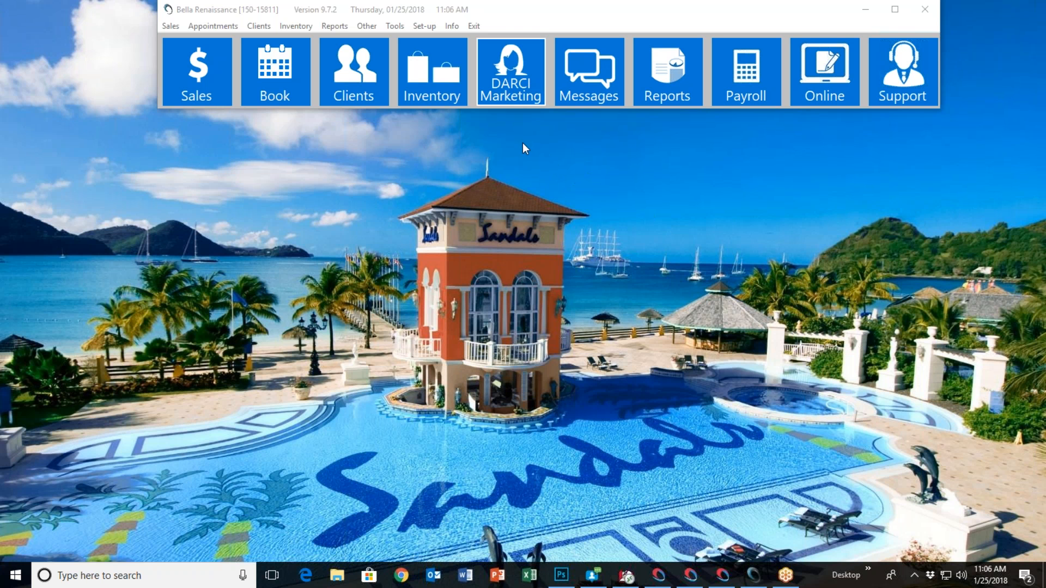
Open the email appointment confirmation setup in DARCI Marketing and view the example message with its insertable tags
click(509, 81)
mouse_move(513, 171)
mouse_down()
mouse_move(530, 146)
mouse_move(516, 162)
mouse_up()
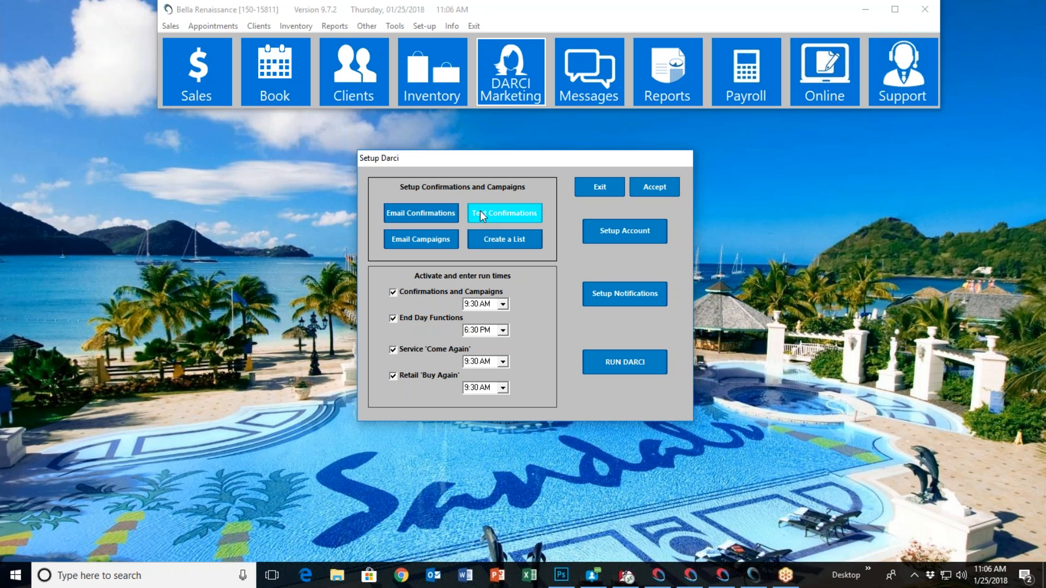
click(429, 216)
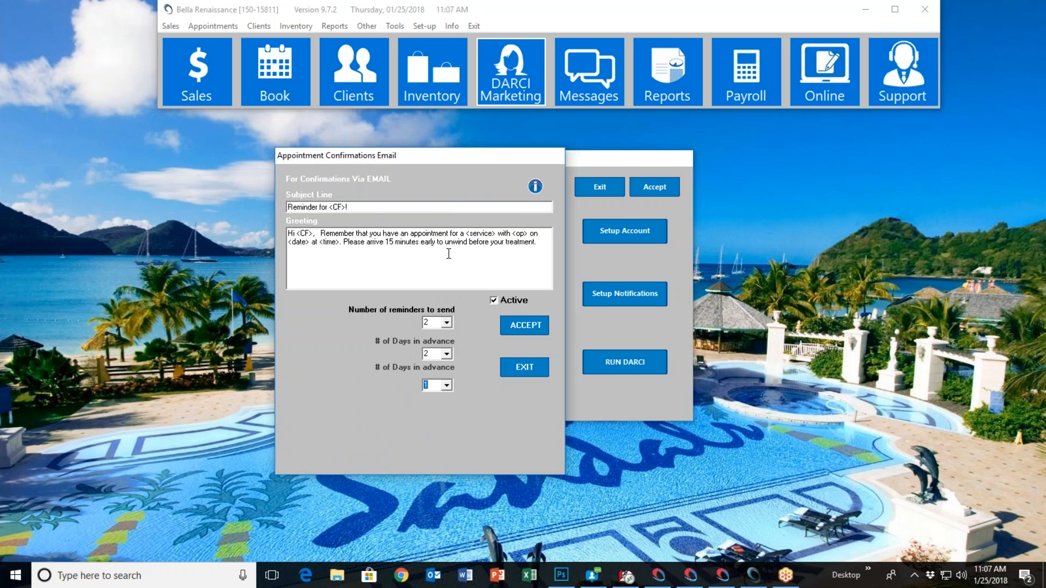
click(535, 186)
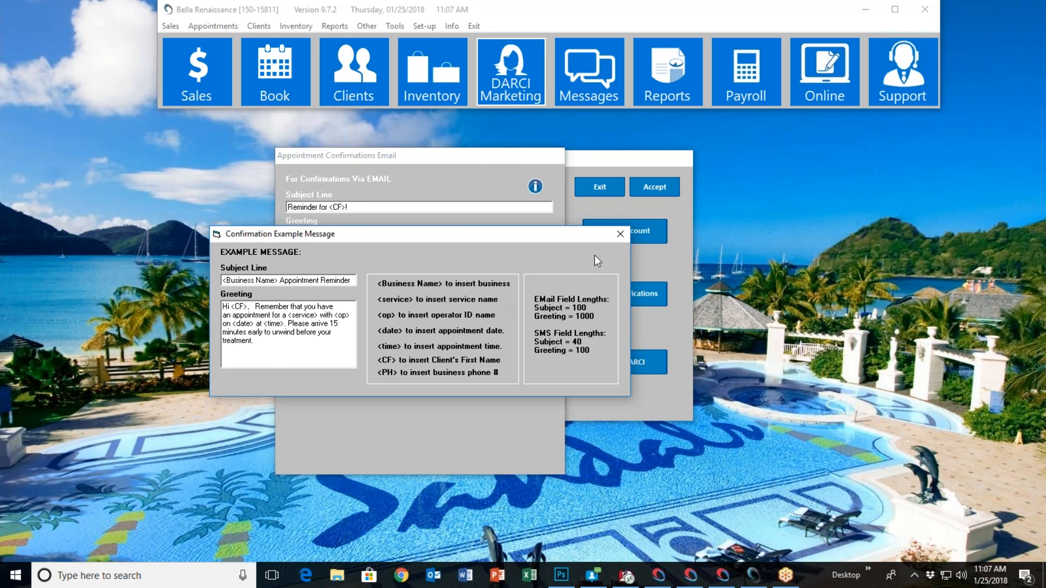
click(623, 234)
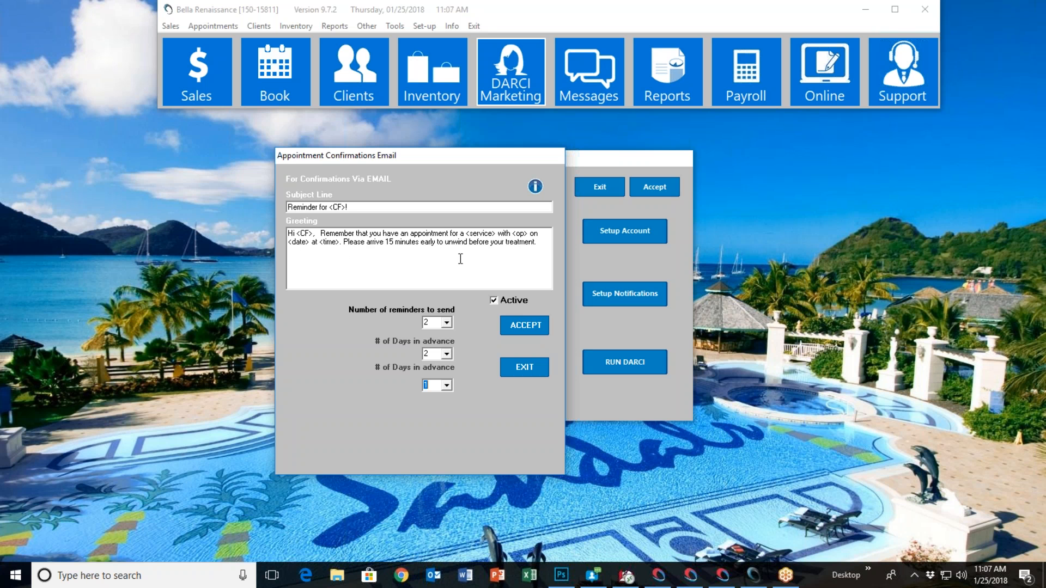
Check the number-of-reminders and days-in-advance options for email confirmations, leaving without changes
click(447, 323)
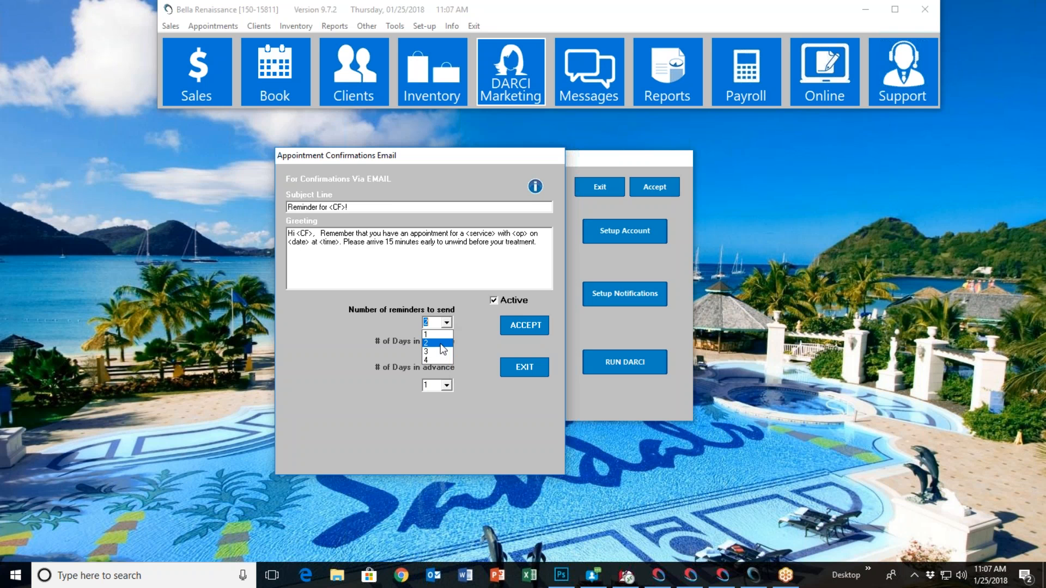
click(467, 353)
click(449, 389)
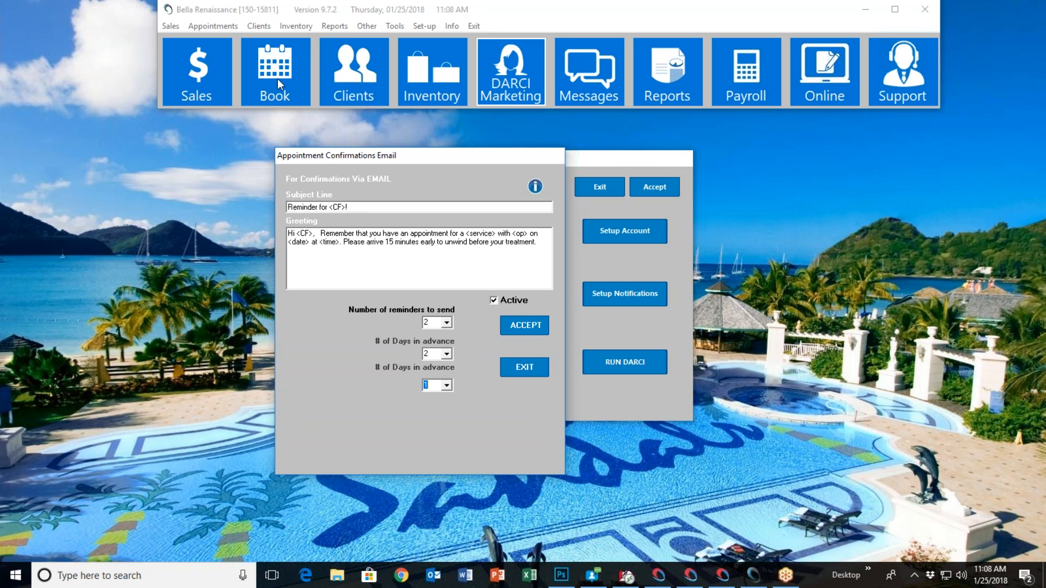
click(525, 372)
Review the appointment confirmation setup for SMS text messages and close it
click(509, 212)
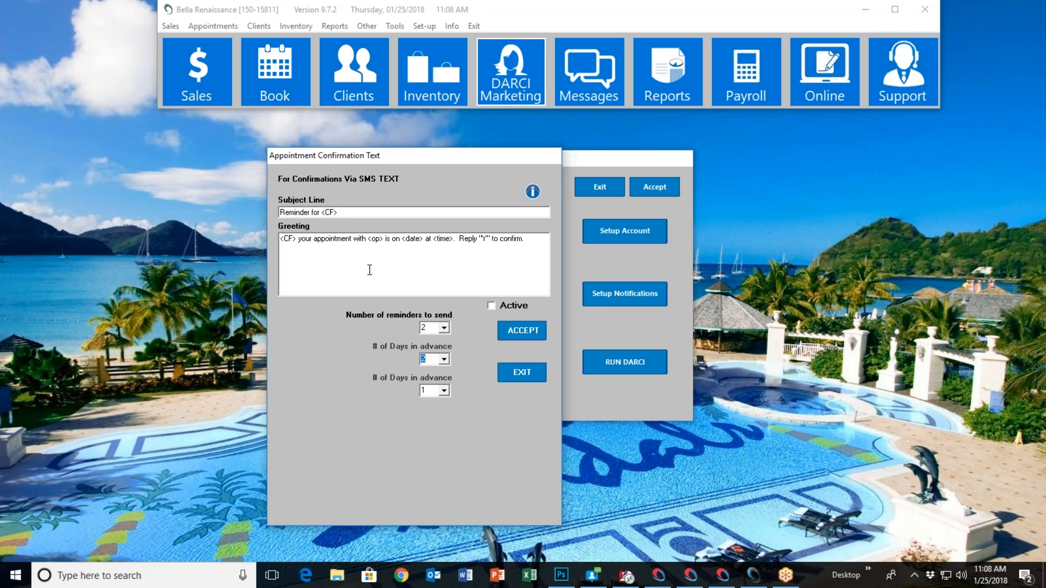
click(525, 376)
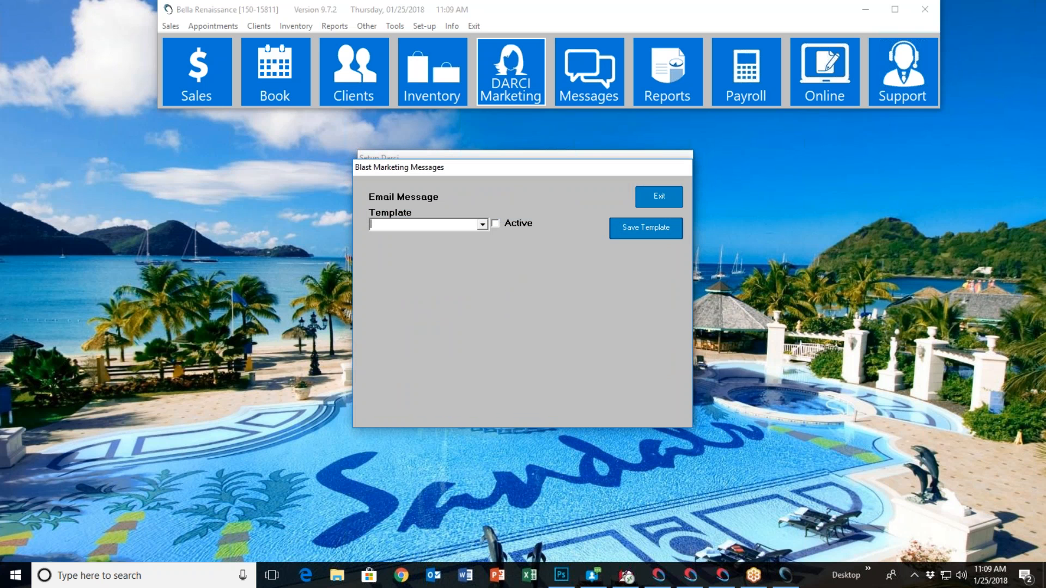
Browse the email campaign templates and load the Promotional template to view its holiday date and campaign settings
click(472, 228)
scroll(486, 260, down, 3)
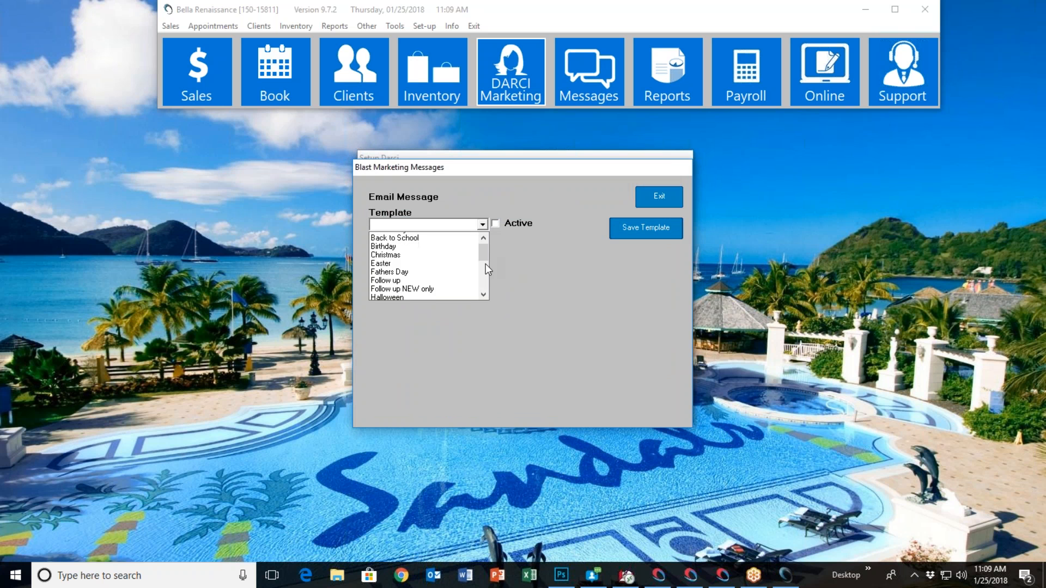
scroll(486, 294, up, 3)
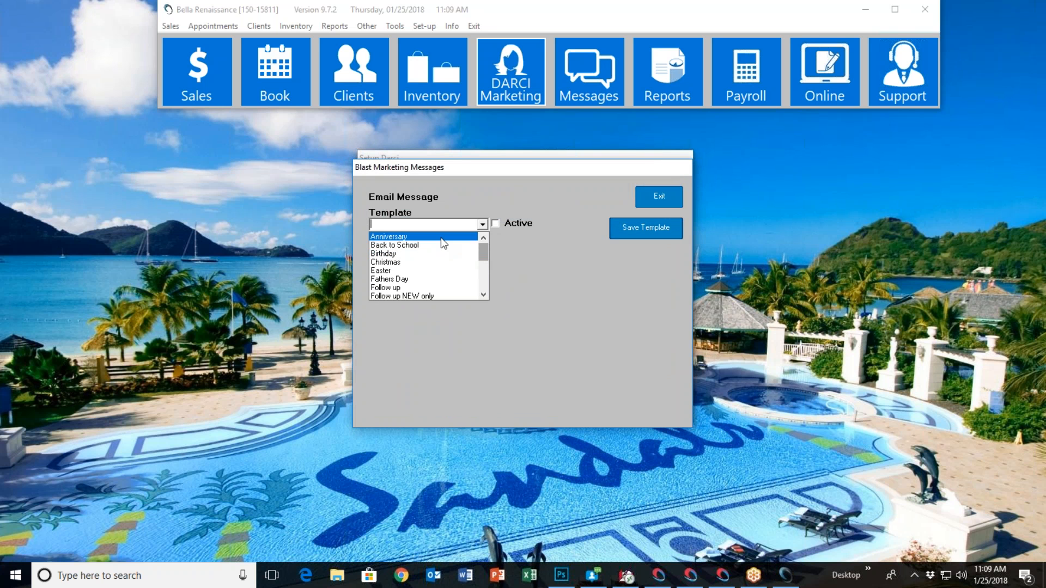
click(484, 295)
click(483, 295)
click(483, 295)
click(483, 294)
click(483, 294)
click(483, 294)
drag(488, 282, 486, 273)
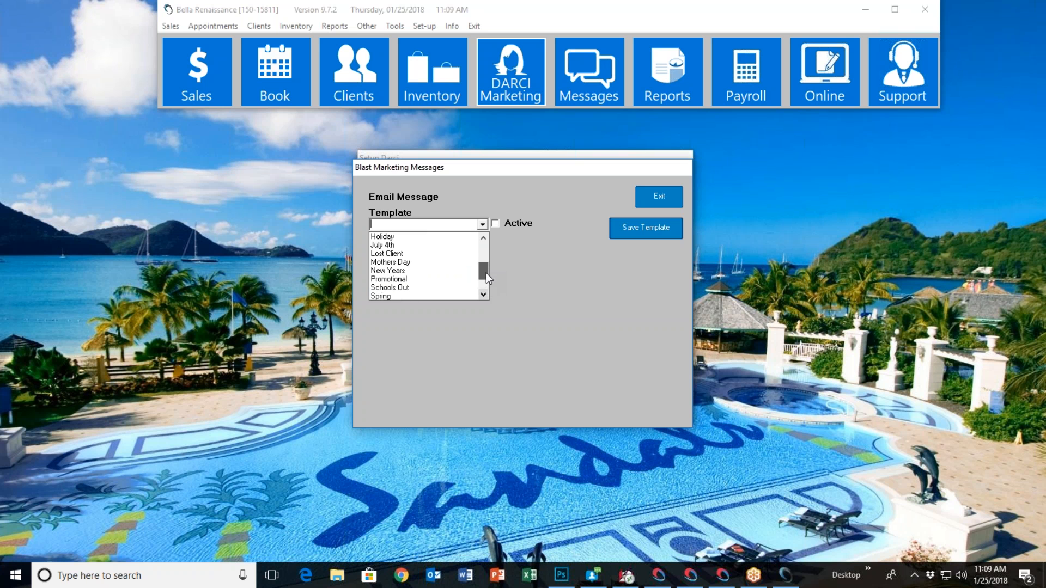
click(433, 277)
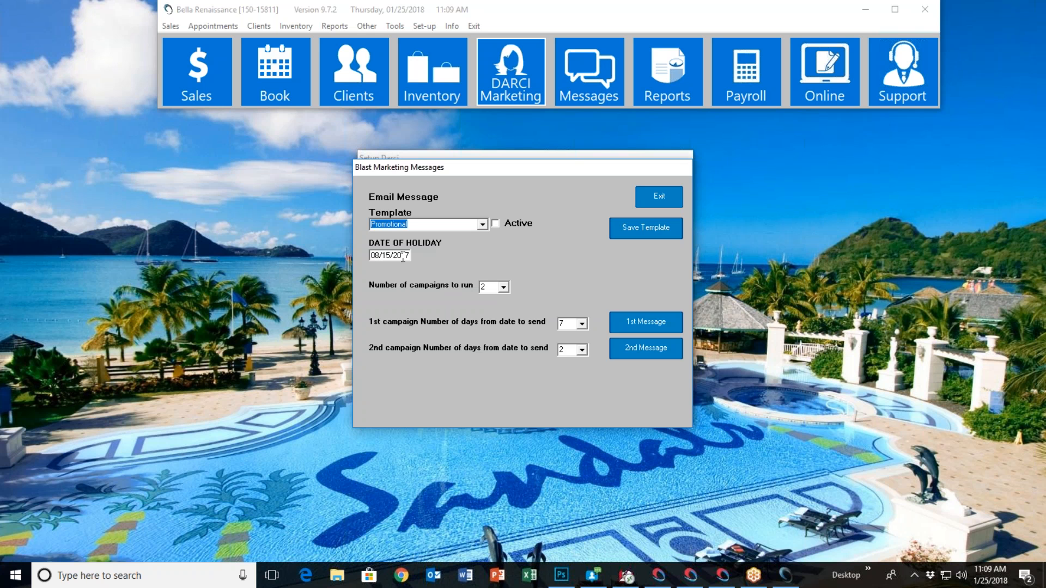
Load the Birthday template for the email campaign
click(482, 224)
scroll(481, 279, up, 3)
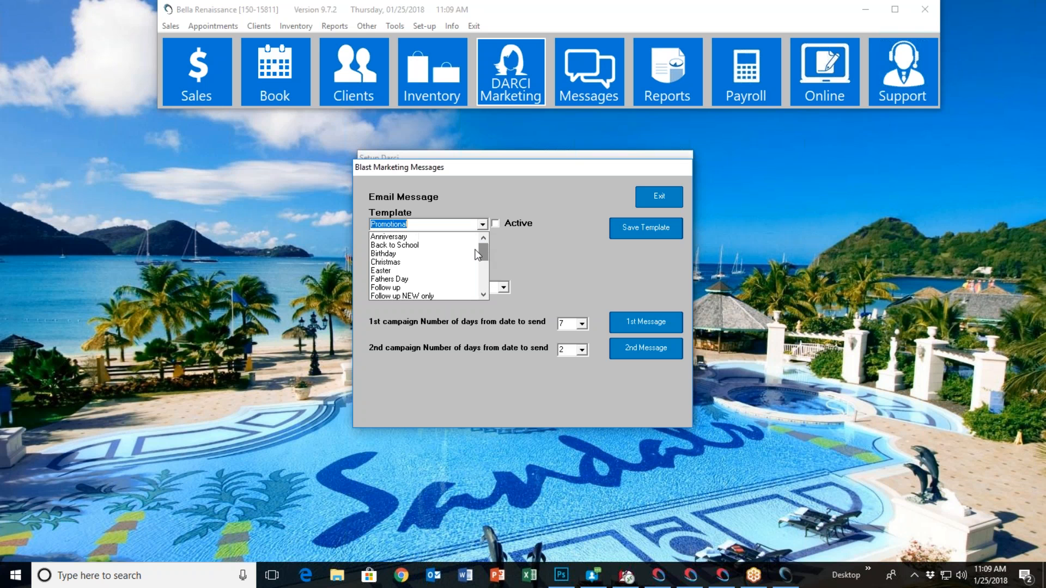
click(430, 253)
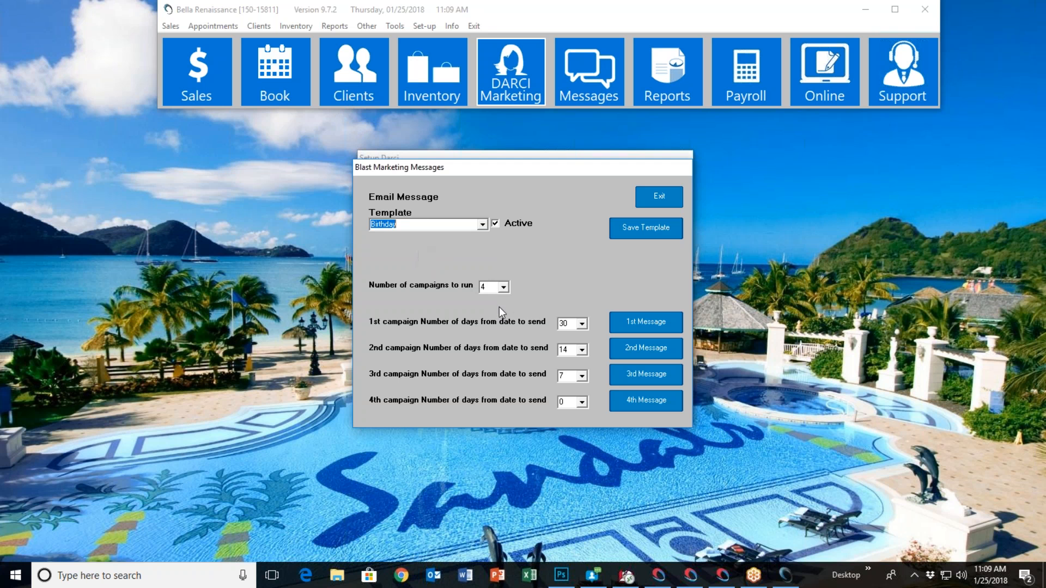
Check the Birthday template's campaign count options, keeping 4, and the days-from-date options for the first campaign
click(504, 287)
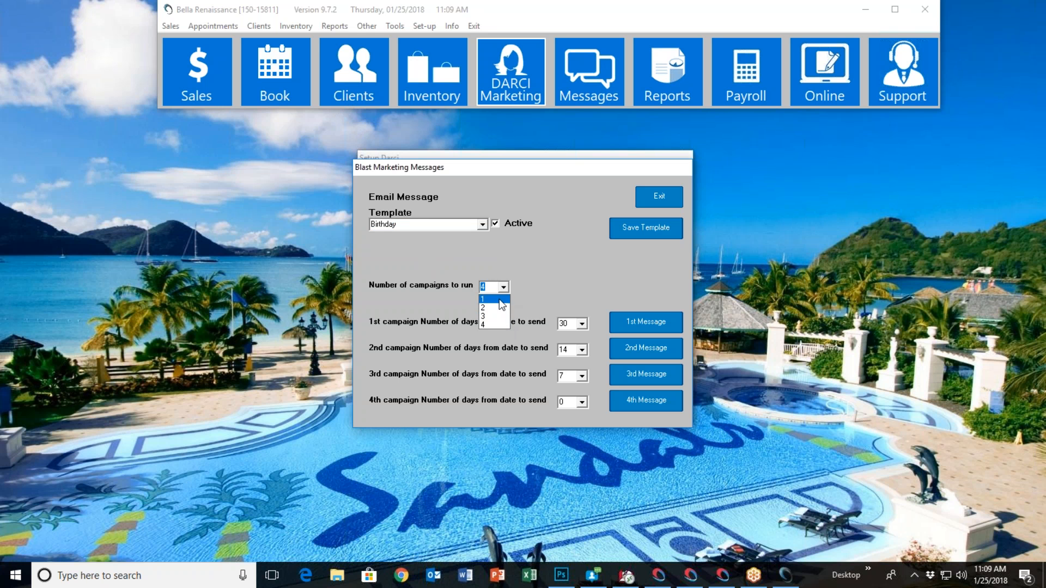
click(493, 324)
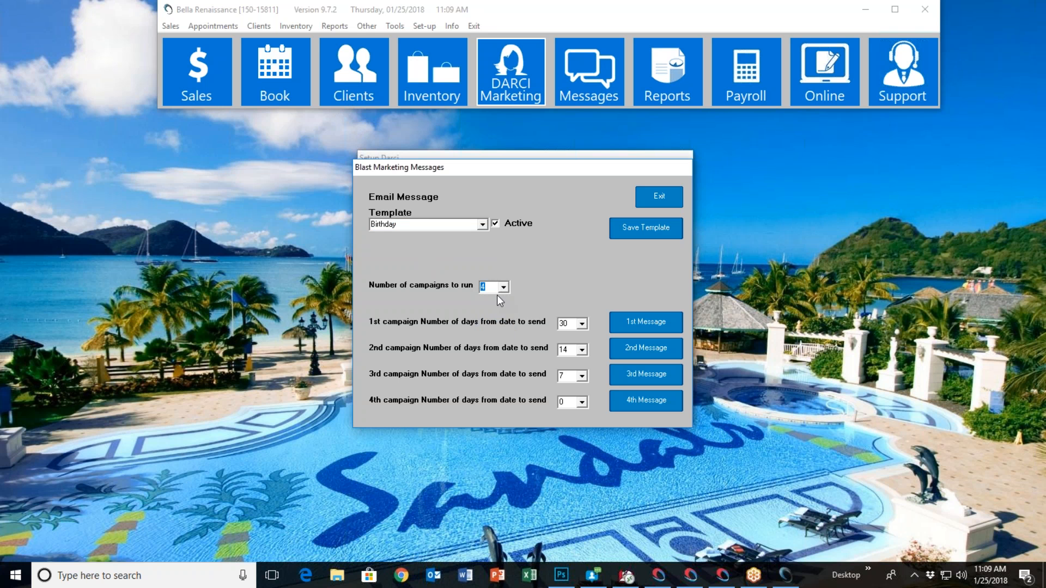
click(583, 324)
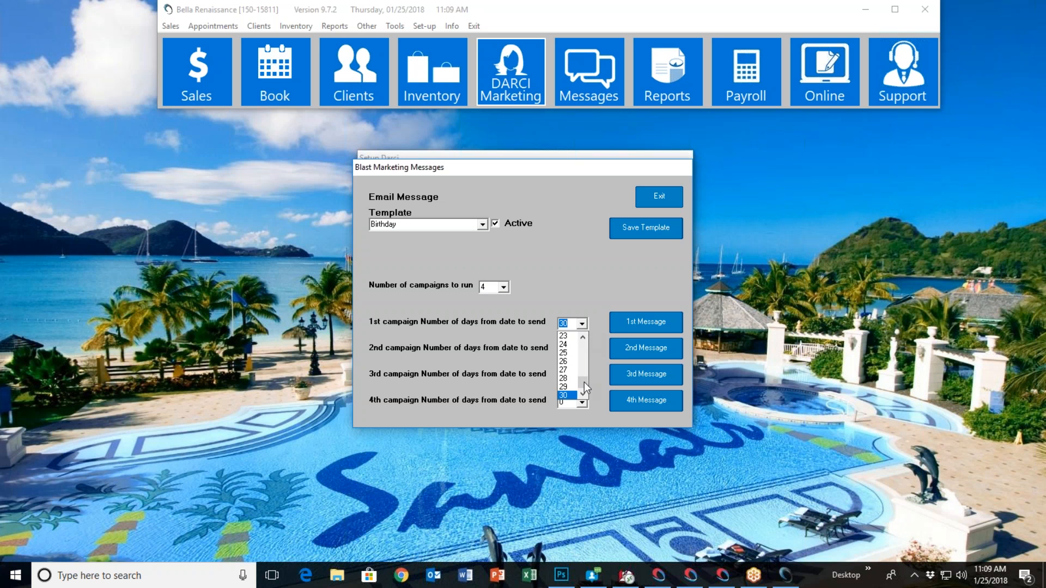
click(577, 290)
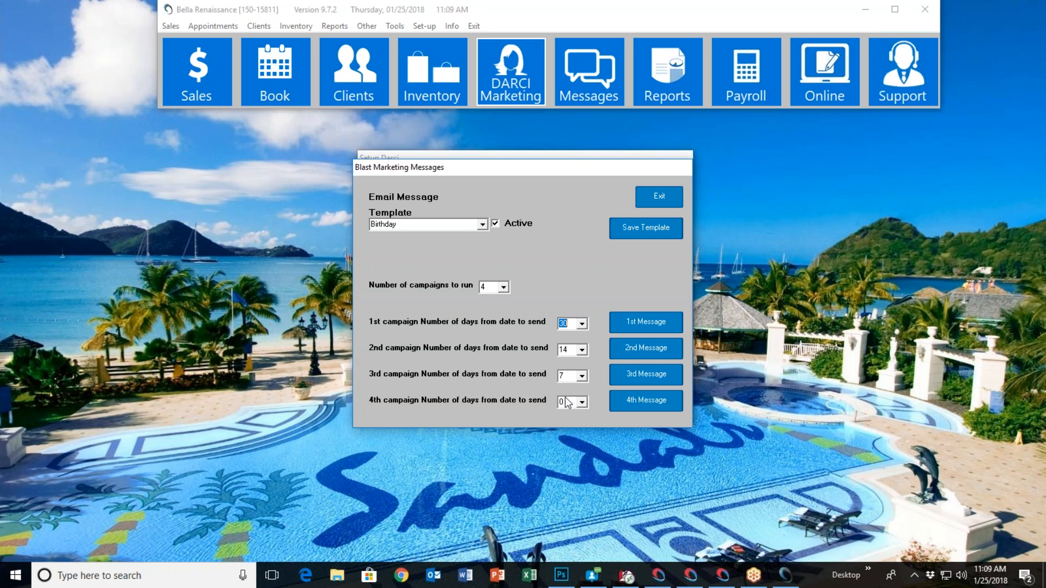
Open the first Birthday campaign message and examine its font, size, style, text color and link insertion options
click(639, 321)
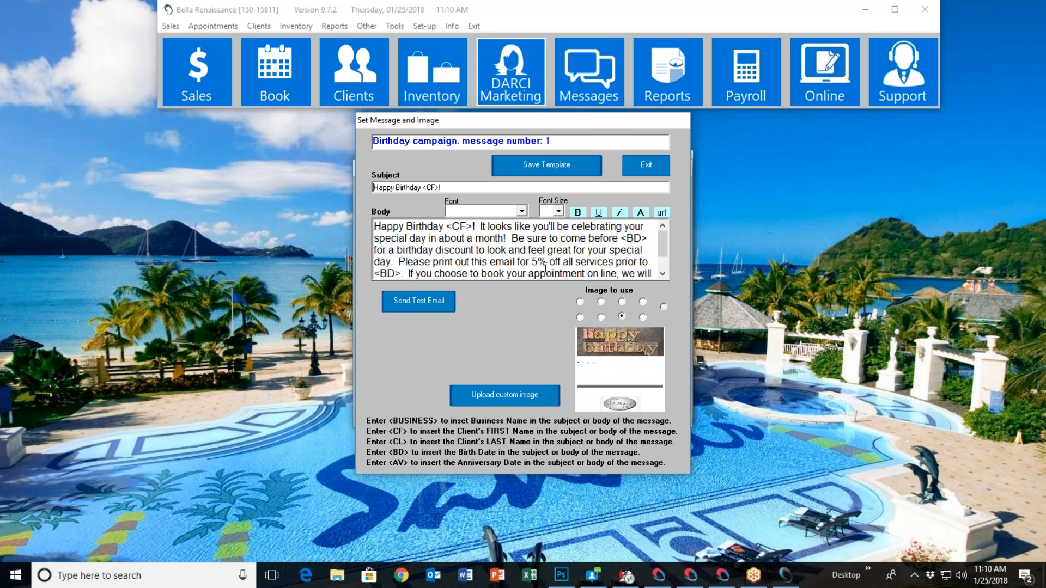
click(523, 211)
click(550, 206)
click(557, 210)
click(572, 211)
click(580, 216)
click(580, 216)
click(598, 214)
click(642, 212)
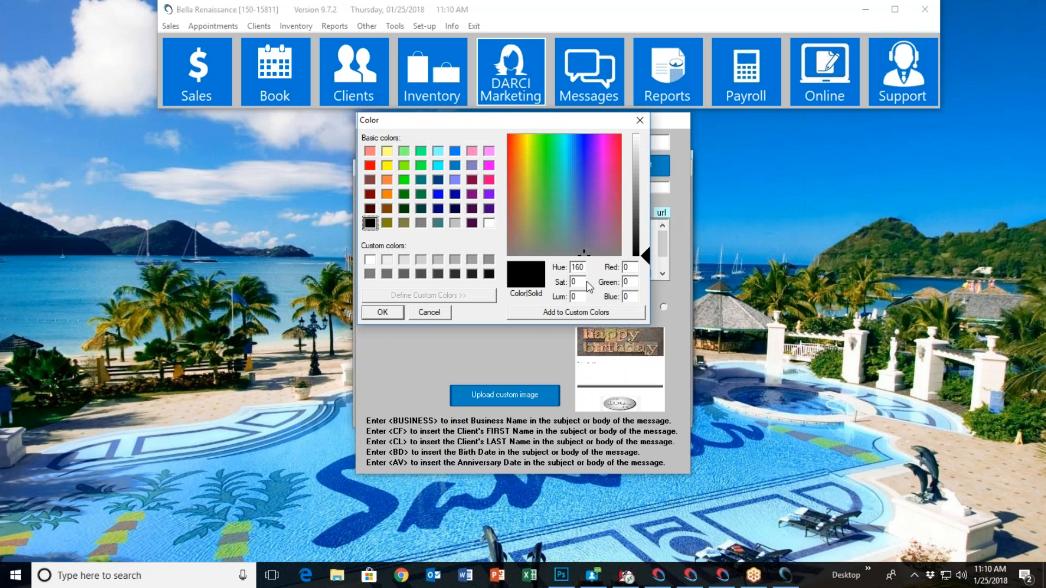
click(430, 315)
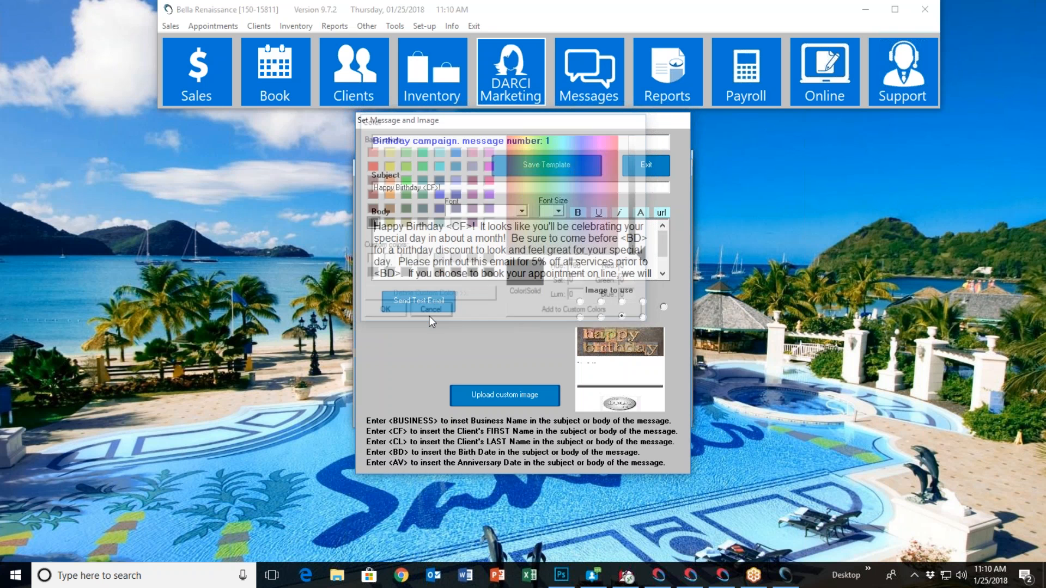
click(661, 213)
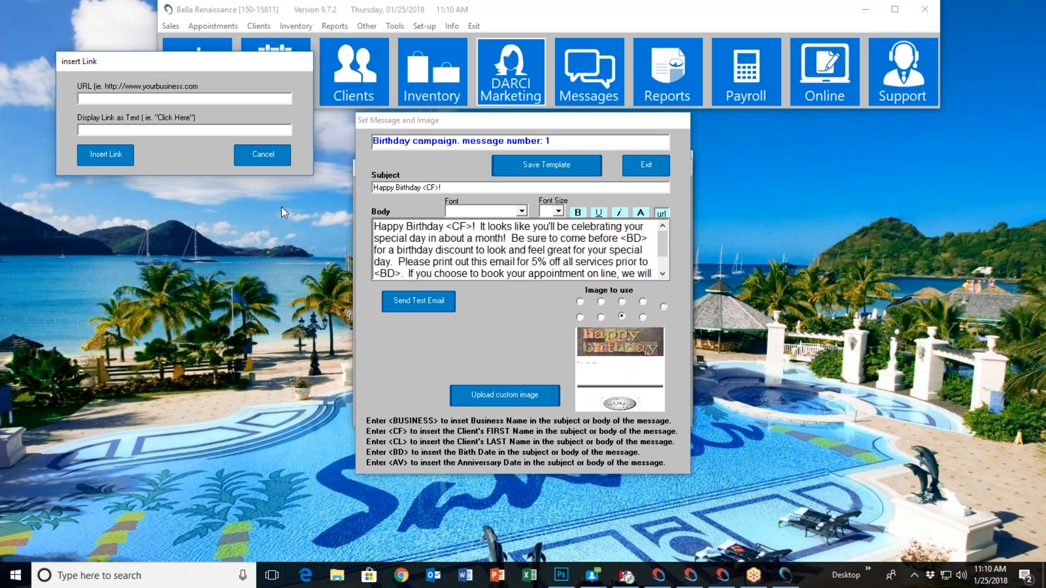
click(266, 155)
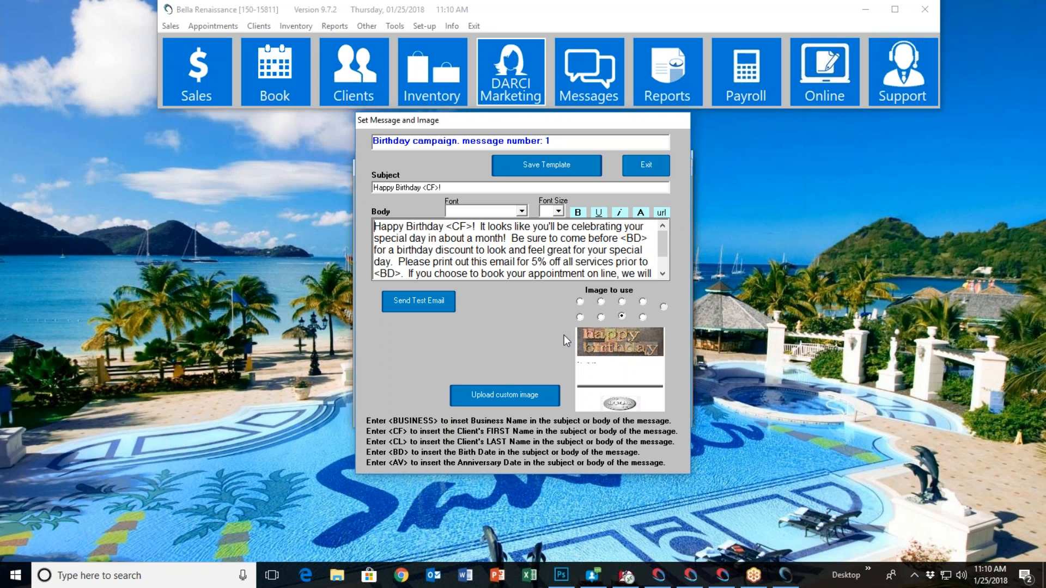
Preview the champagne glass and candle cake birthday images, and reselect the wooden-block "happy birthday" image
click(642, 301)
click(621, 335)
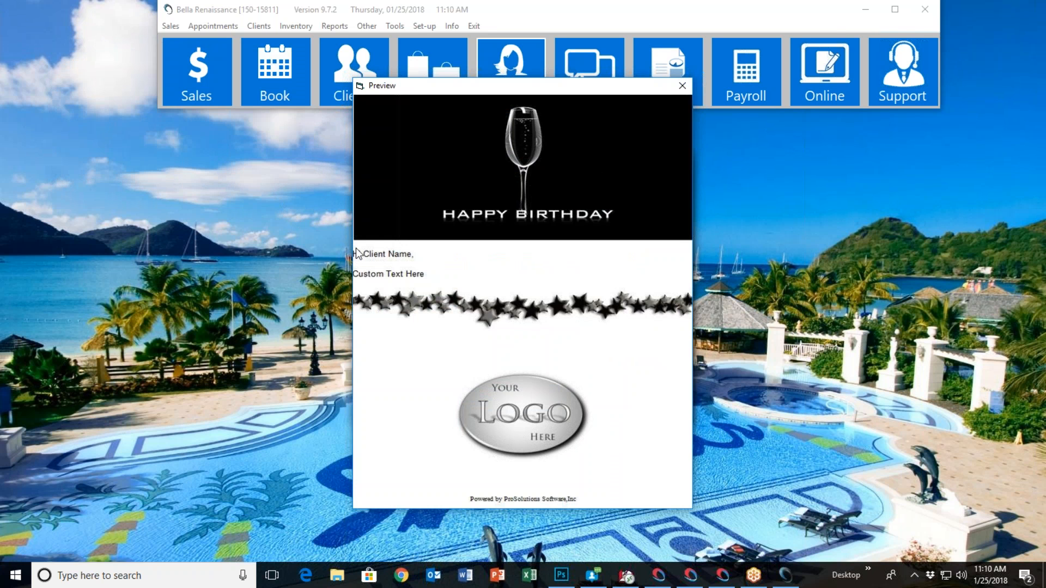
click(681, 86)
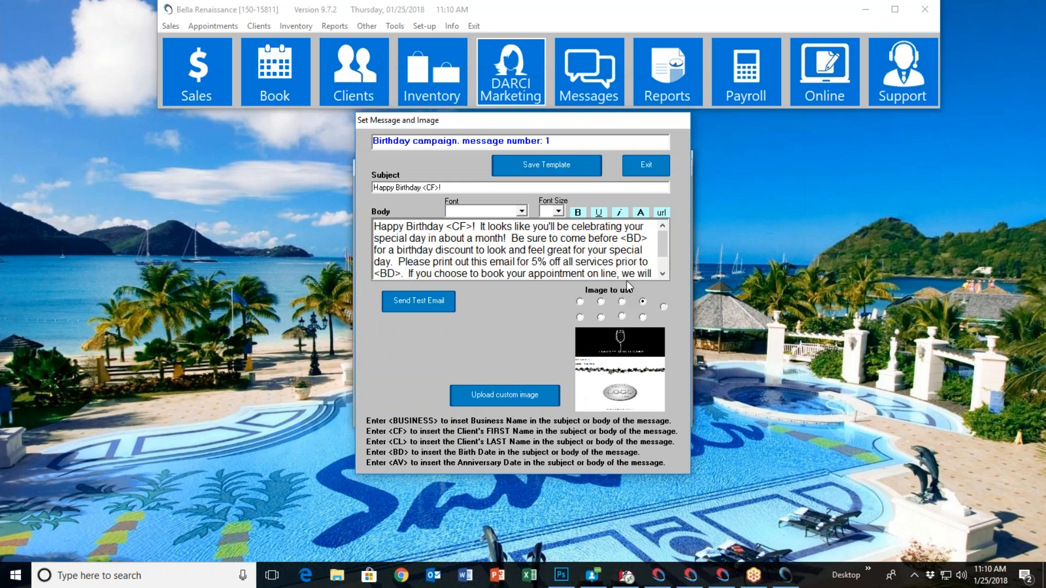
click(642, 317)
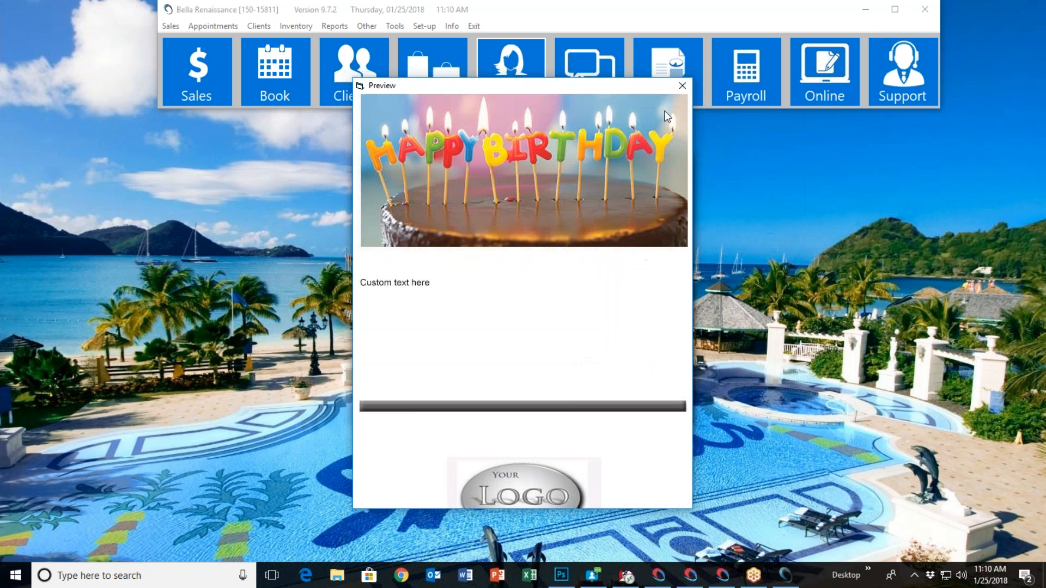
click(683, 87)
click(623, 315)
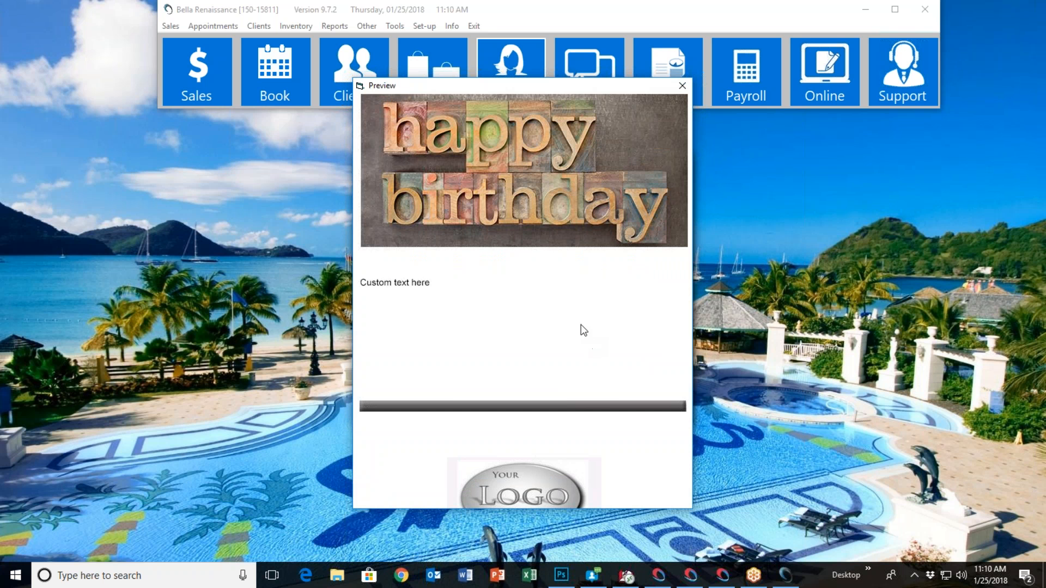
click(682, 86)
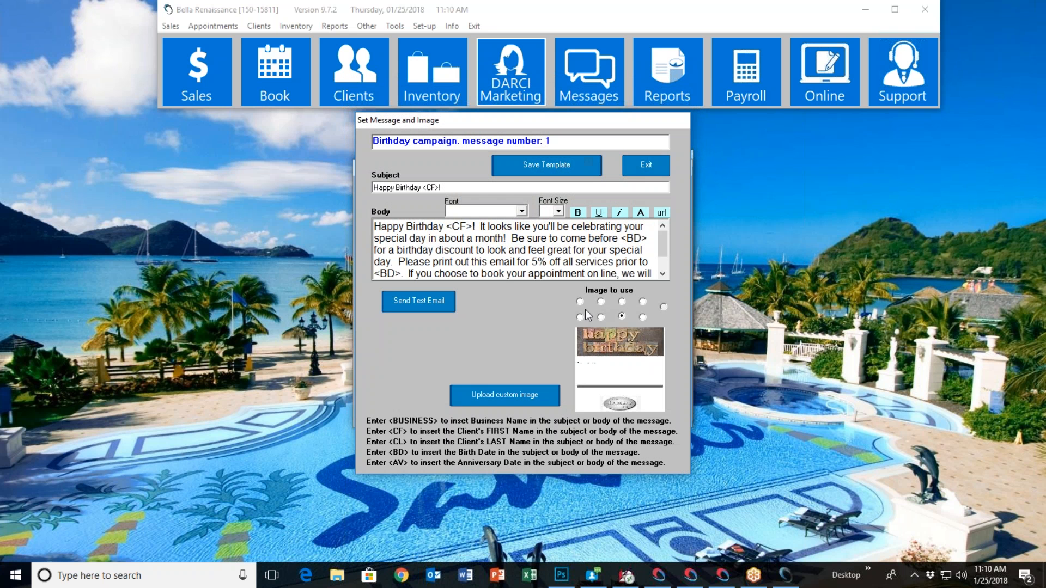
View the custom image upload form, close it, and reselect and preview the wooden-block "happy birthday" image
click(514, 396)
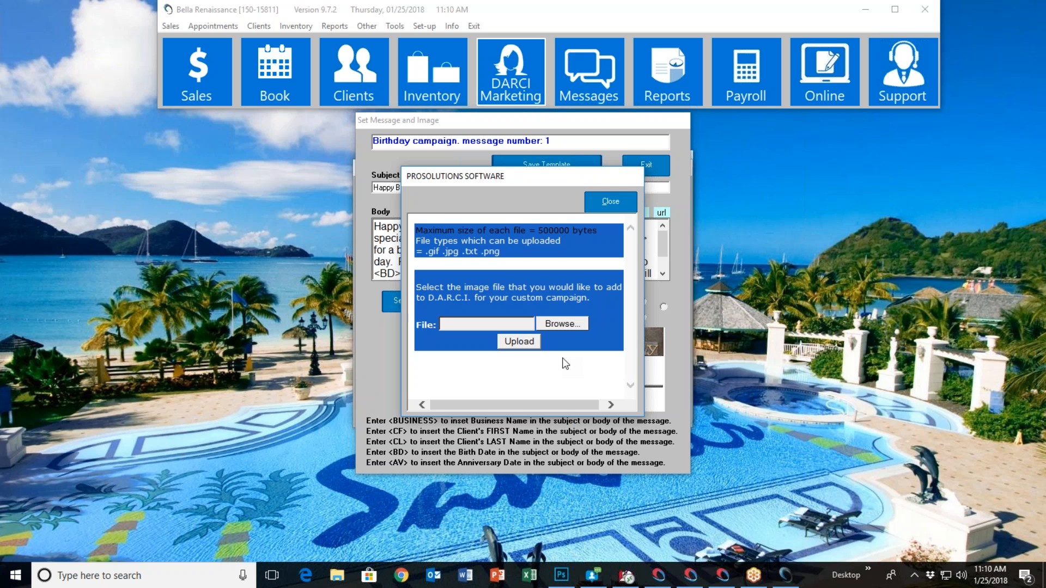
click(606, 201)
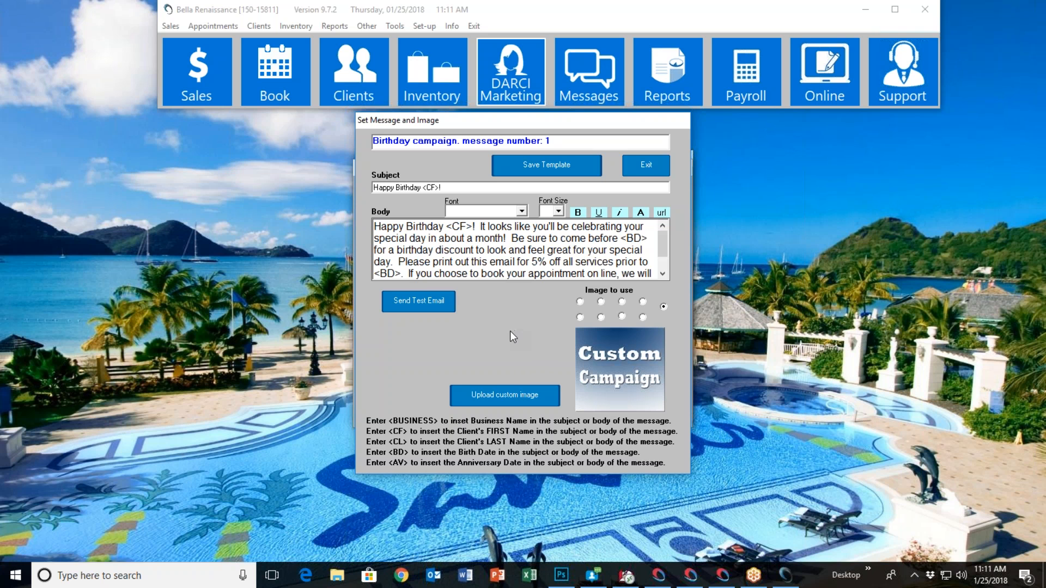
click(622, 316)
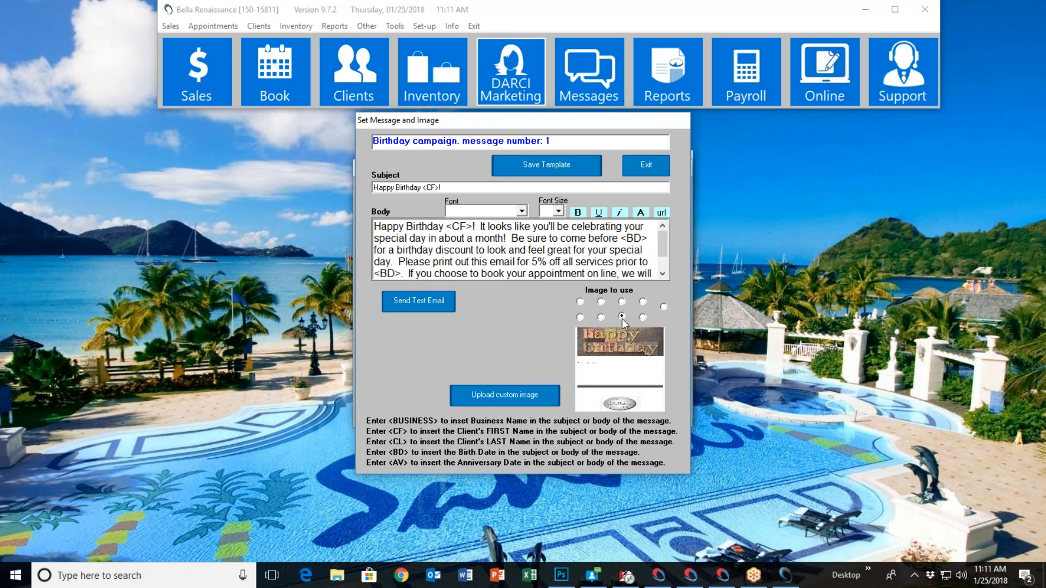
click(615, 347)
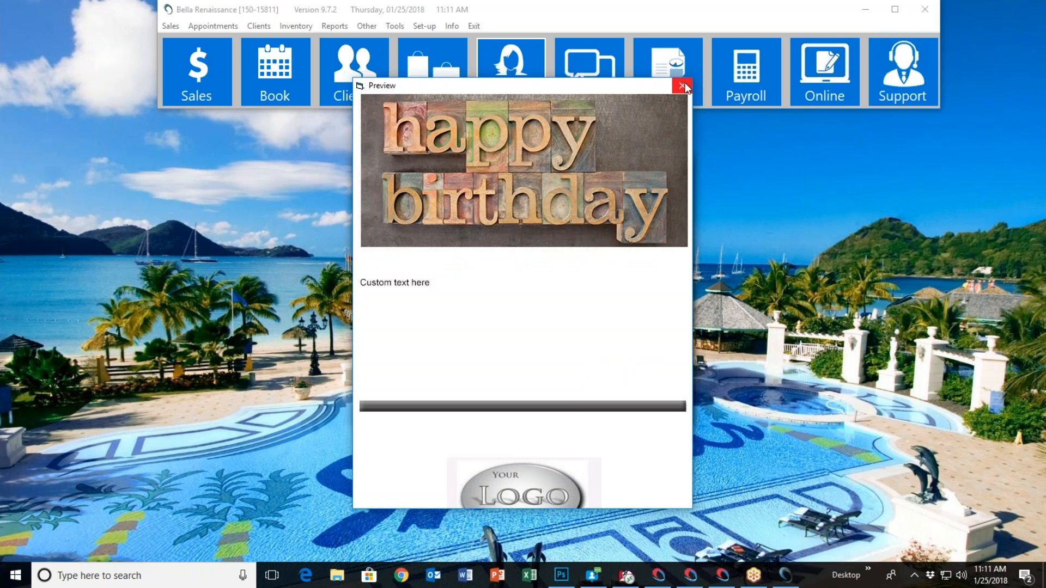
click(534, 358)
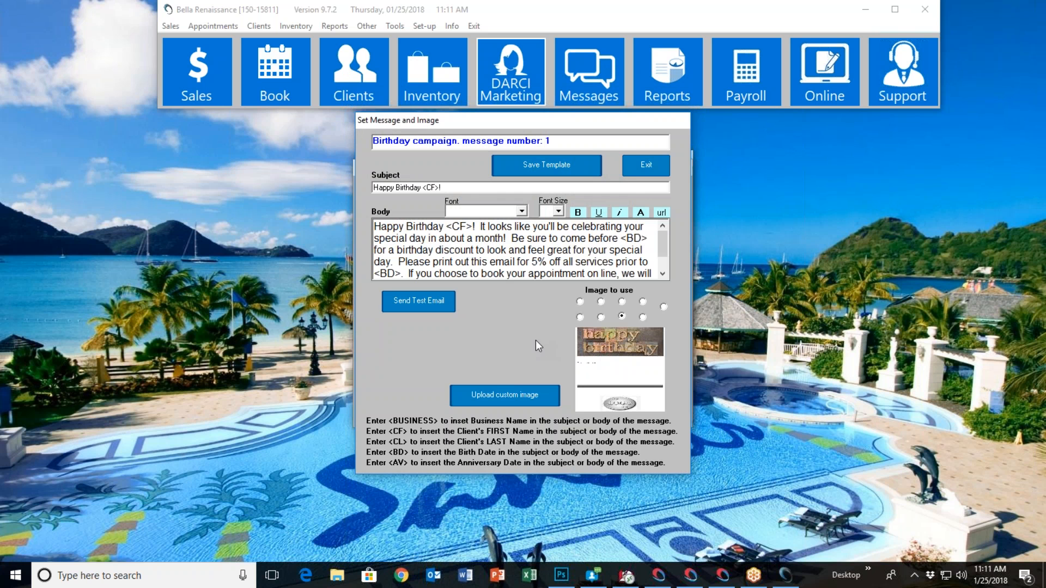
View the test email address prompt for the first Birthday message and cancel it
click(430, 304)
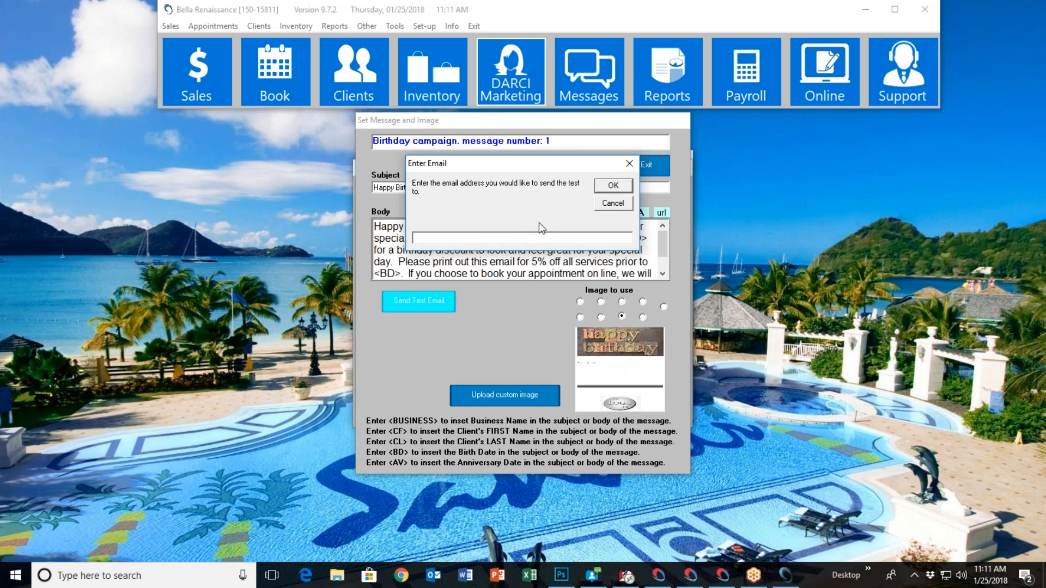
click(616, 204)
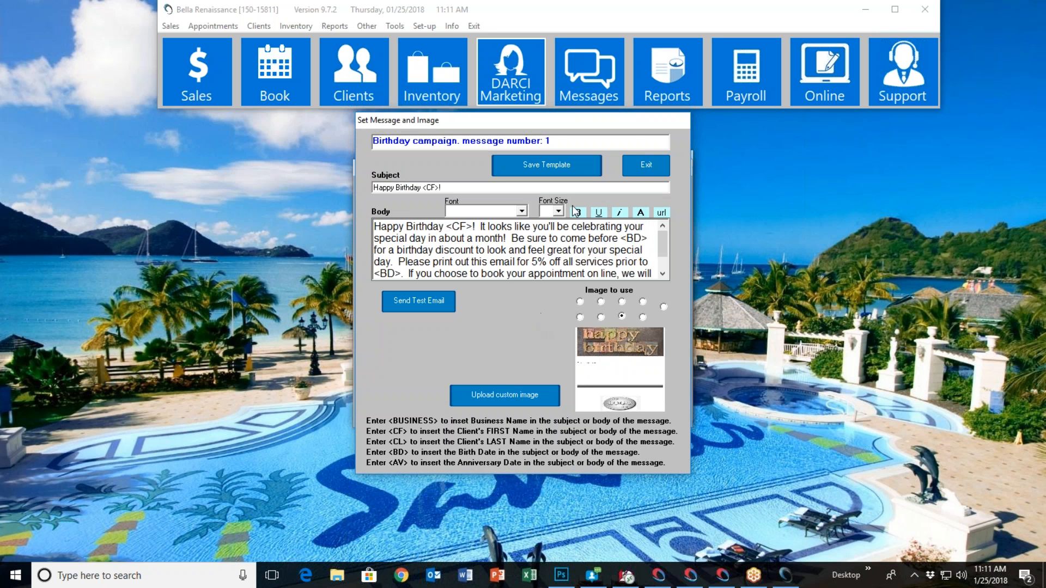
Save the template of the first Birthday campaign message and close the message
click(564, 163)
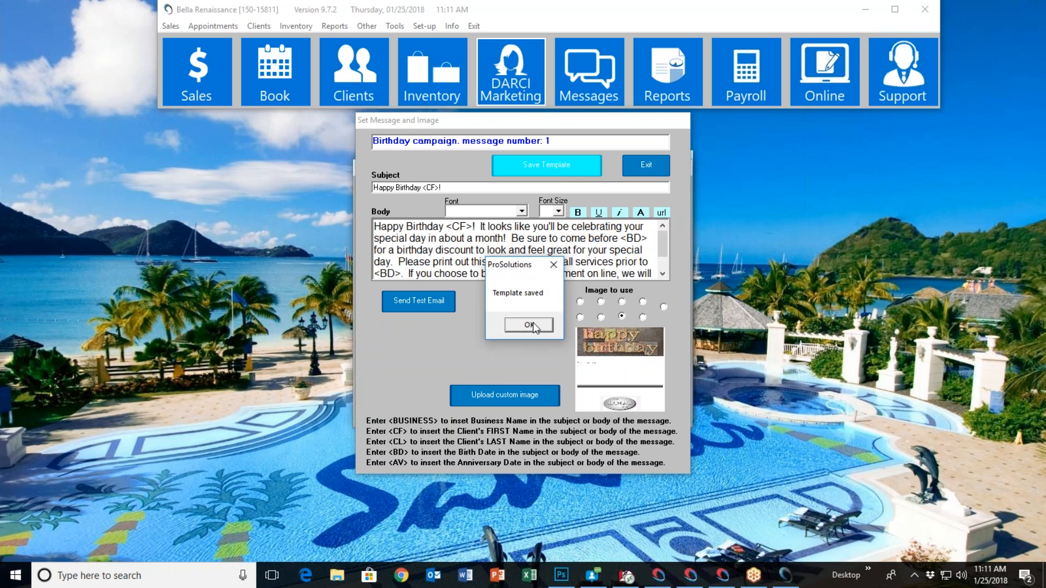
click(533, 325)
click(641, 166)
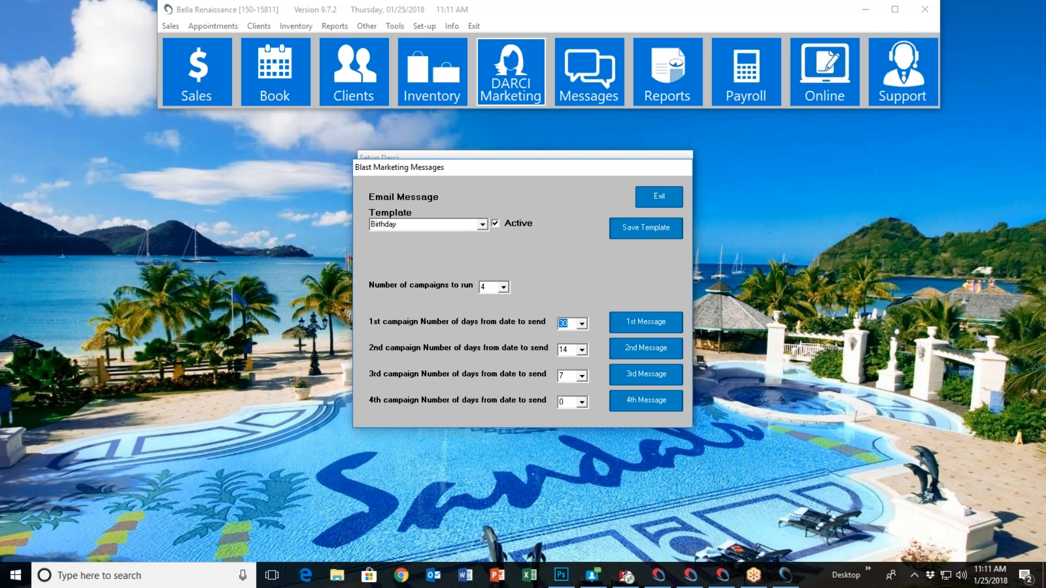
Review the first and second Birthday campaign messages, closing each one without changes
click(645, 325)
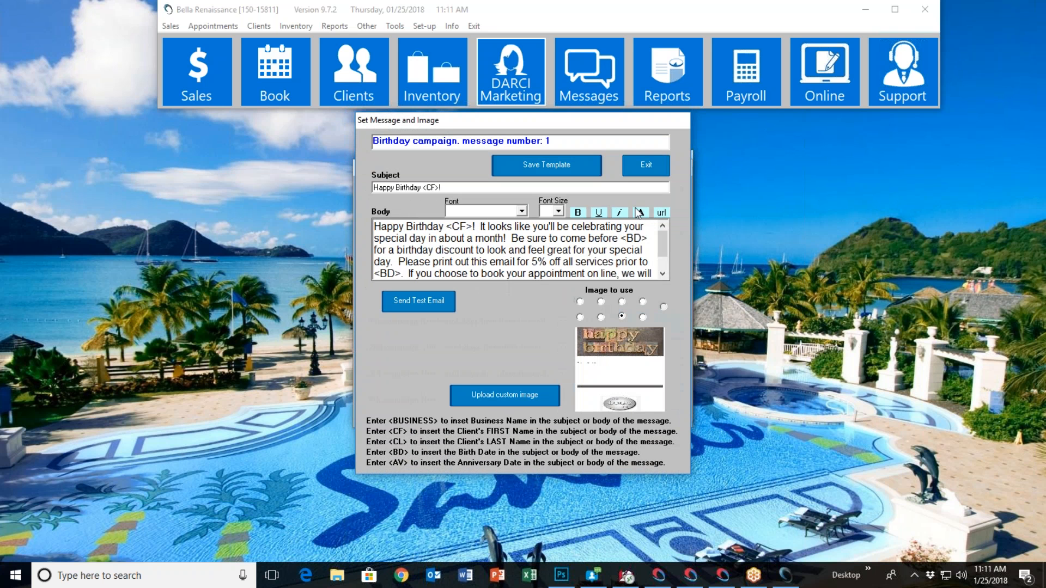
click(642, 170)
click(653, 351)
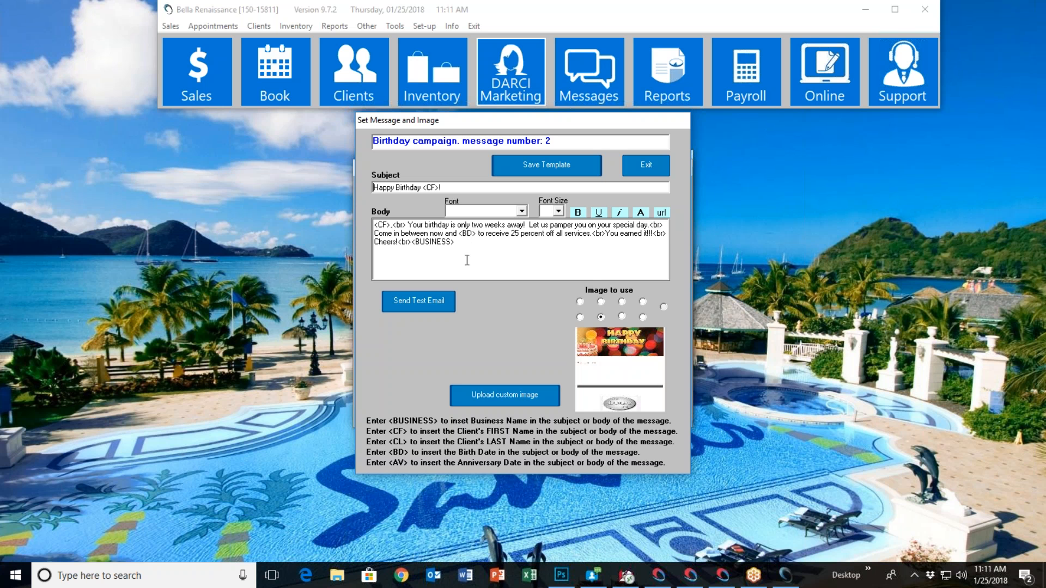
click(645, 166)
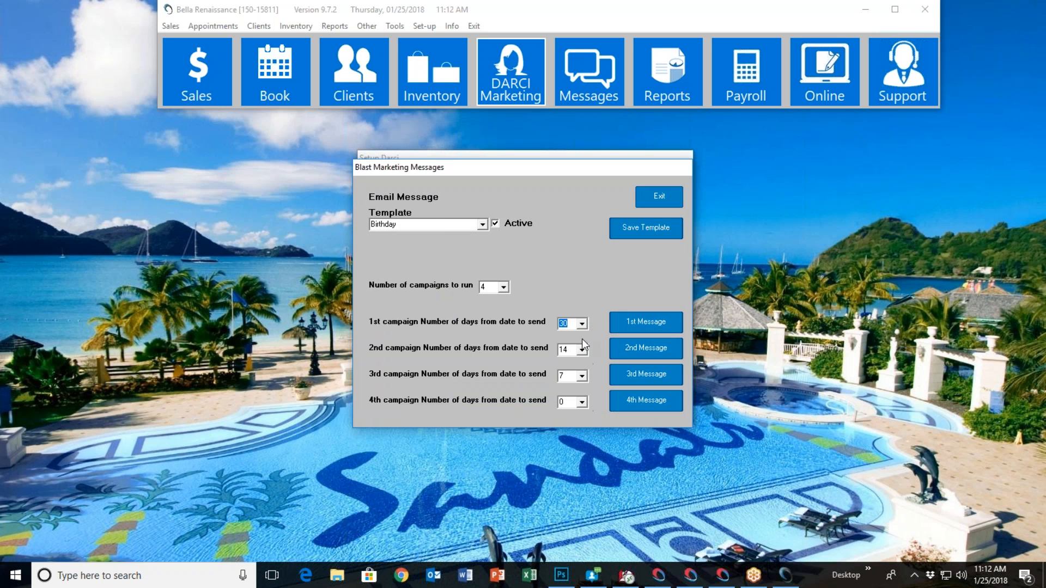
Look through the campaign settings of the Fathers Day, Holiday and Summer email templates
click(482, 225)
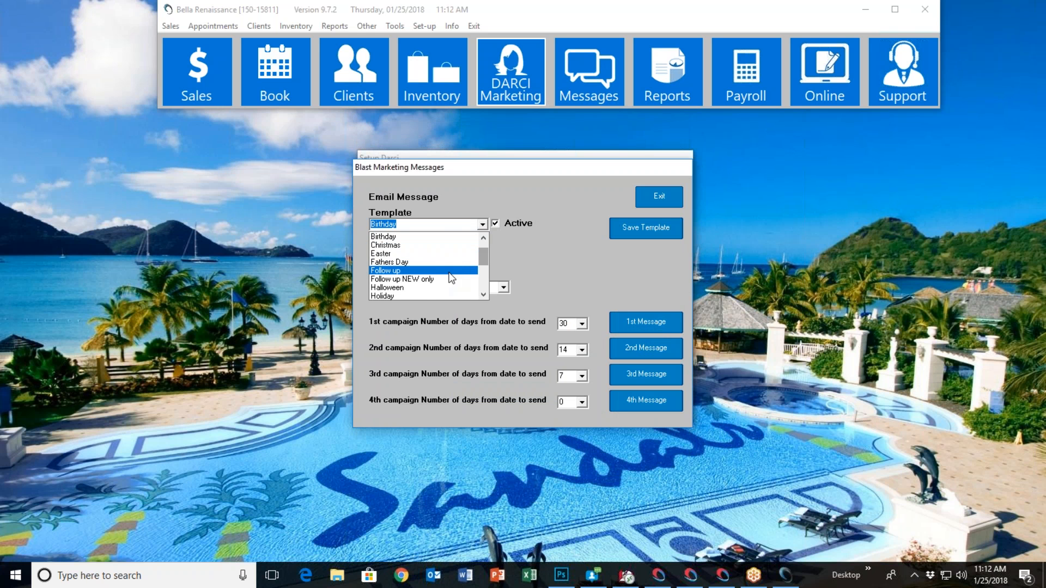
click(443, 261)
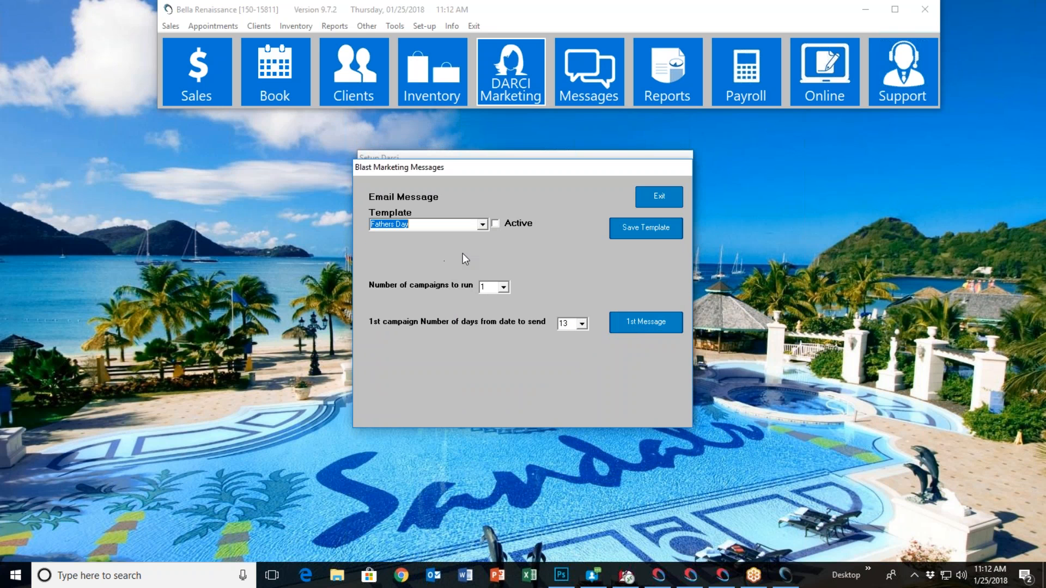
click(479, 226)
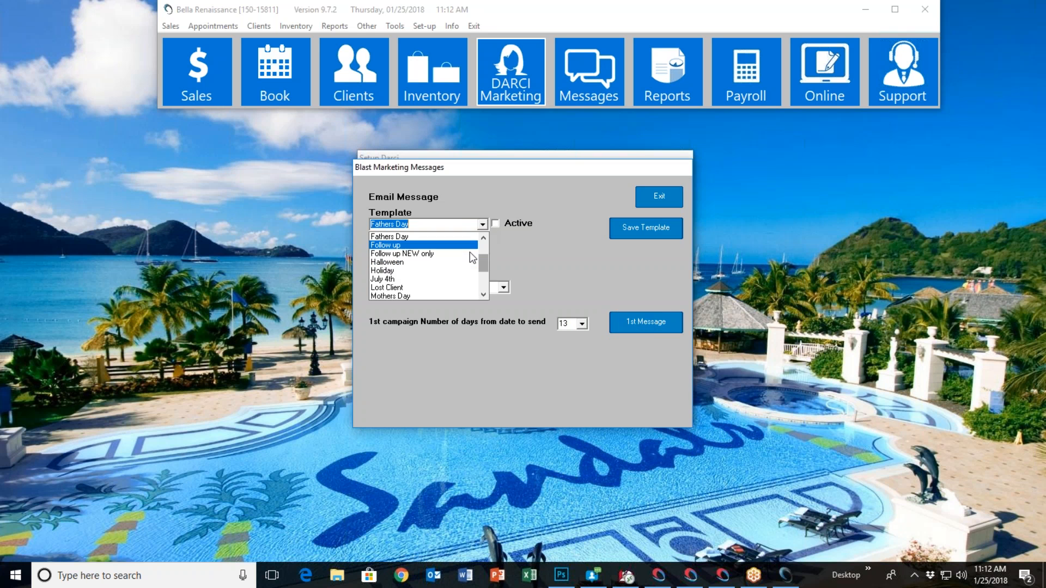
click(440, 272)
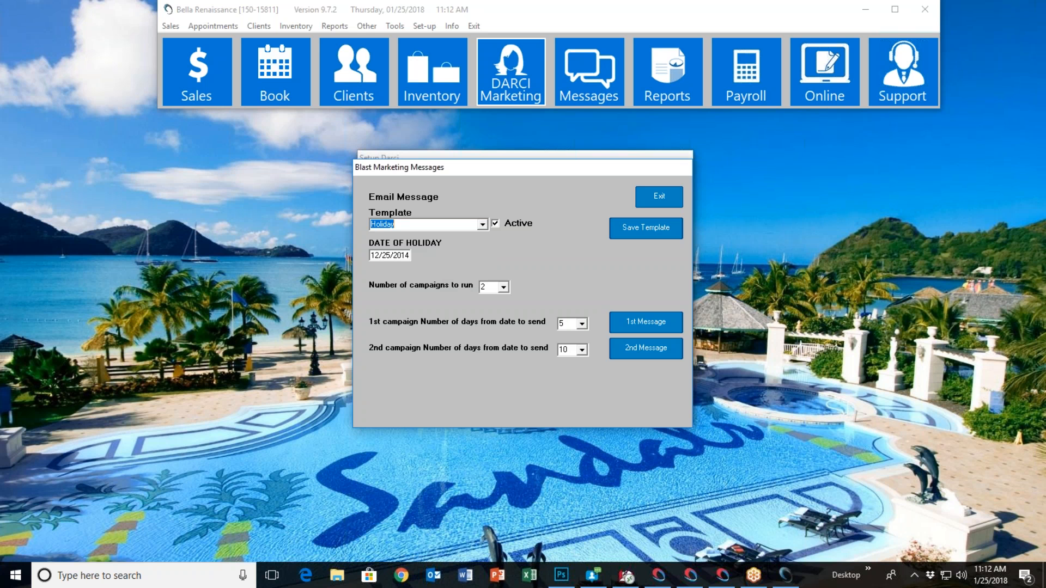
click(482, 228)
scroll(440, 262, down, 2)
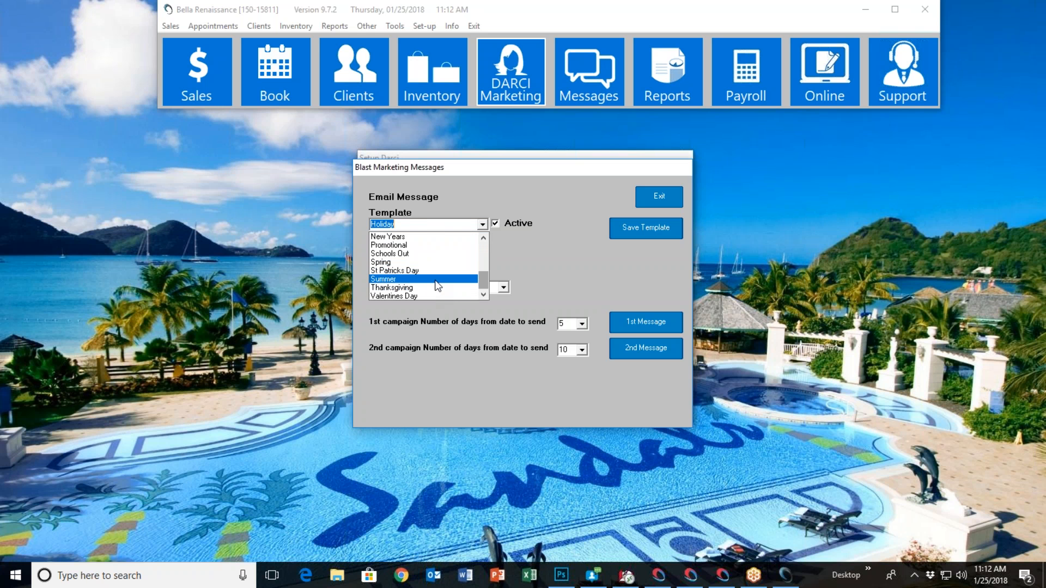
click(437, 279)
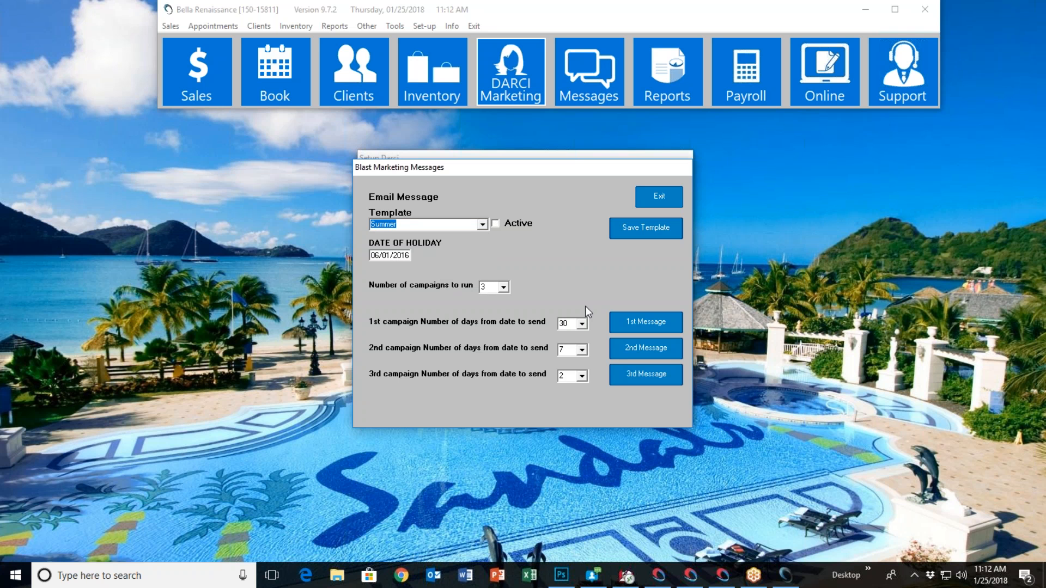
Select the Follow up email template and open its first message
click(483, 224)
drag(482, 272, 482, 257)
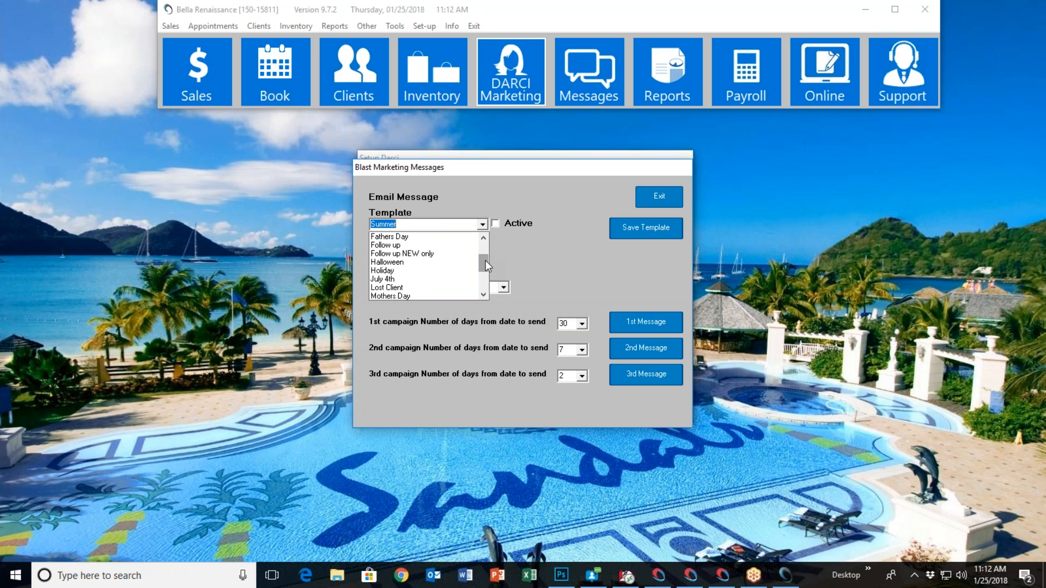
click(427, 245)
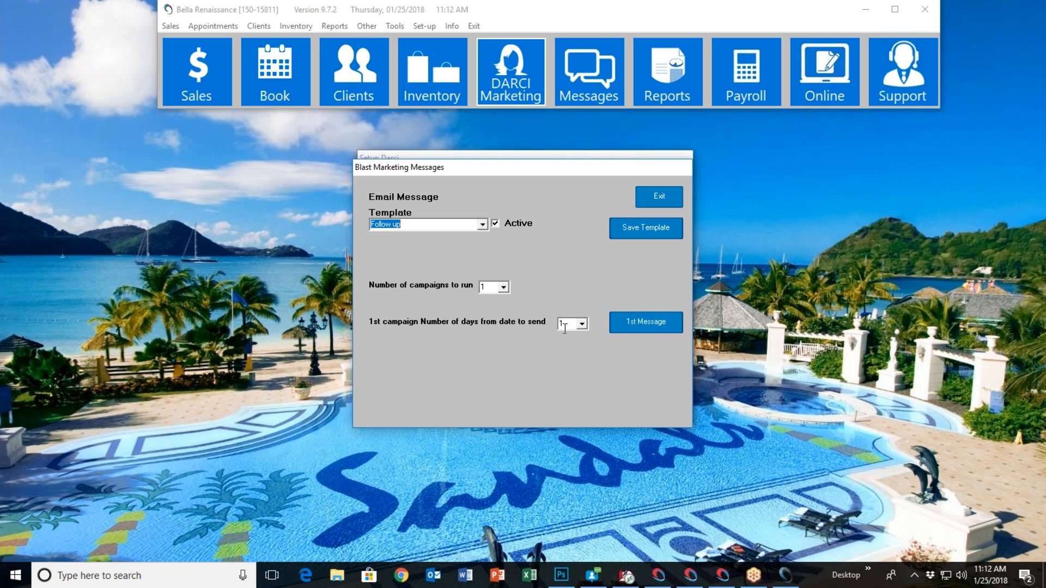
click(640, 323)
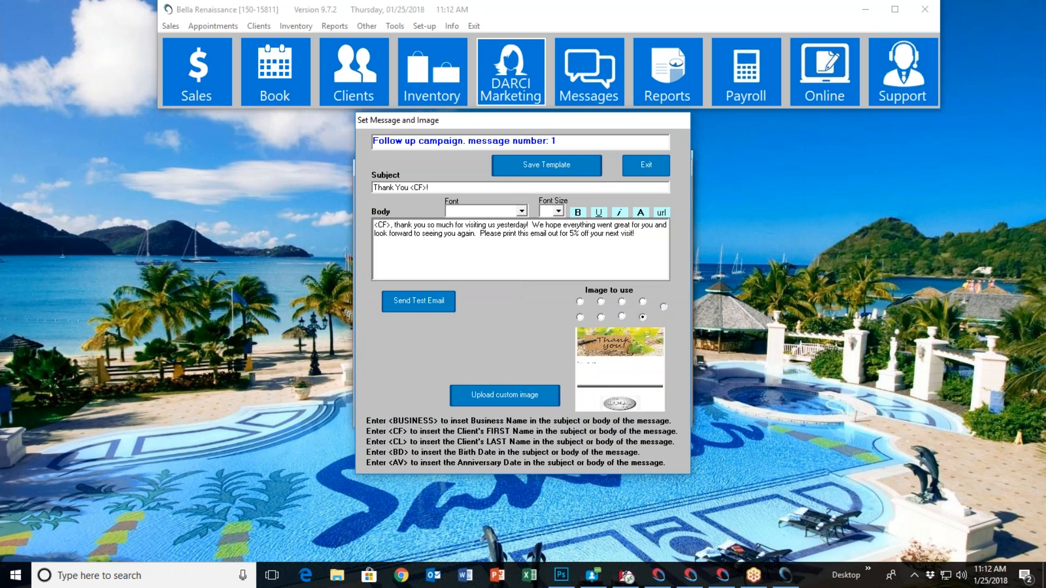
Preview the "Thank you for your visit!" image, check the link insertion option, and close the Follow up message without saving
click(580, 302)
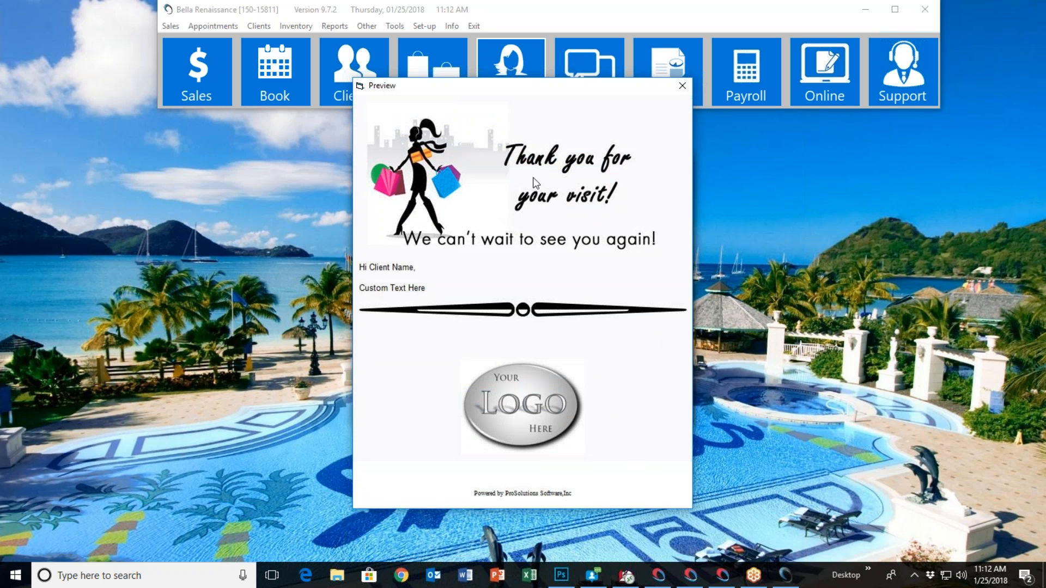
click(681, 86)
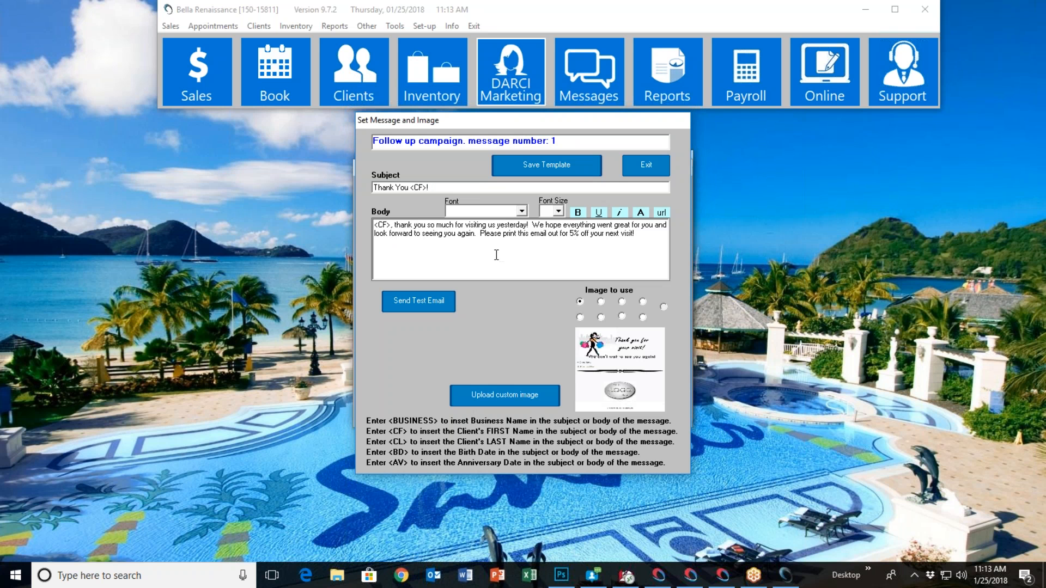
click(662, 213)
click(297, 171)
click(660, 165)
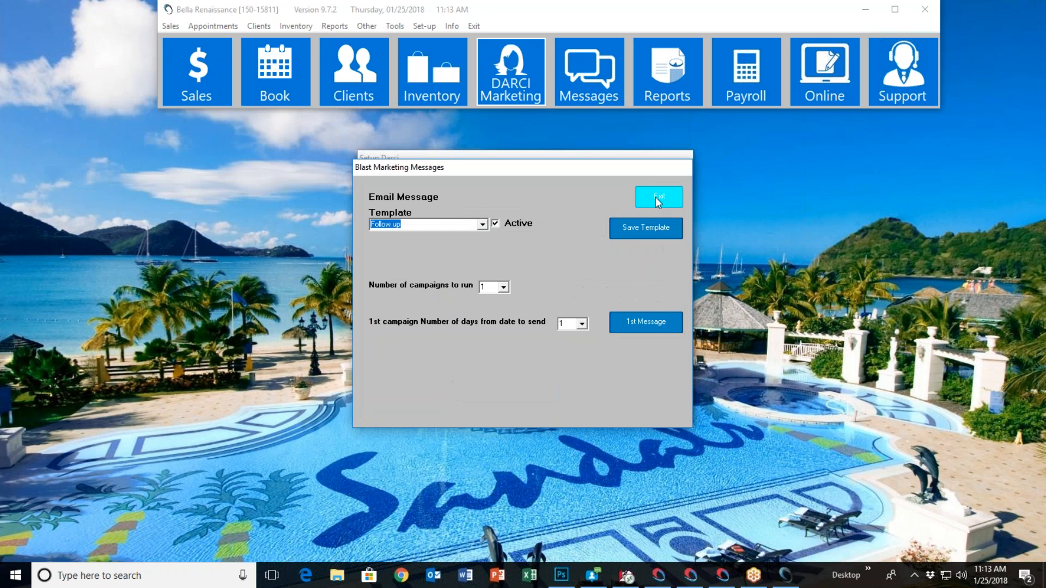
Leave the email campaigns and review the DARCI account information and notification settings without saving
click(657, 197)
click(632, 233)
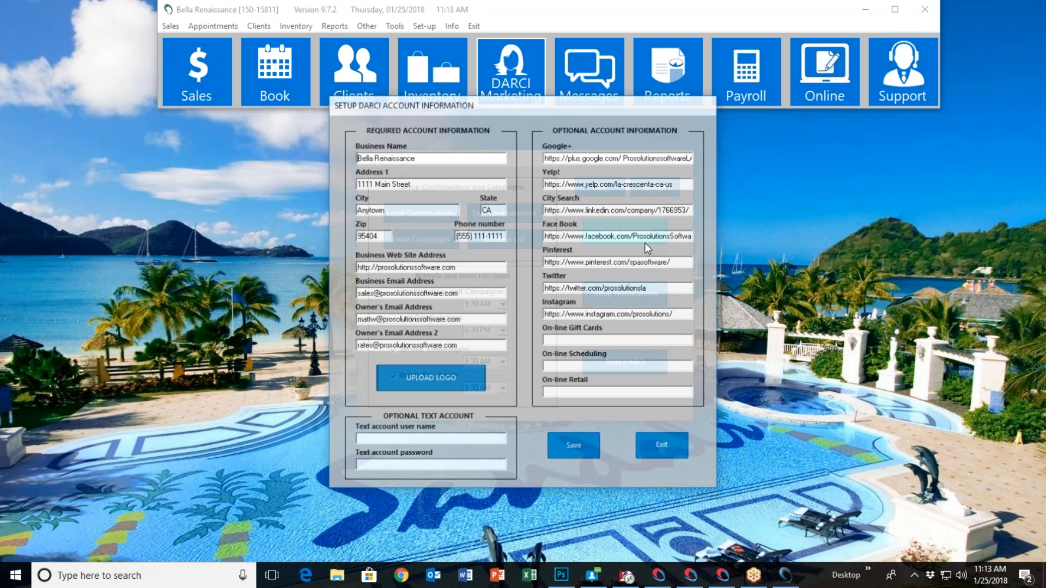
click(667, 446)
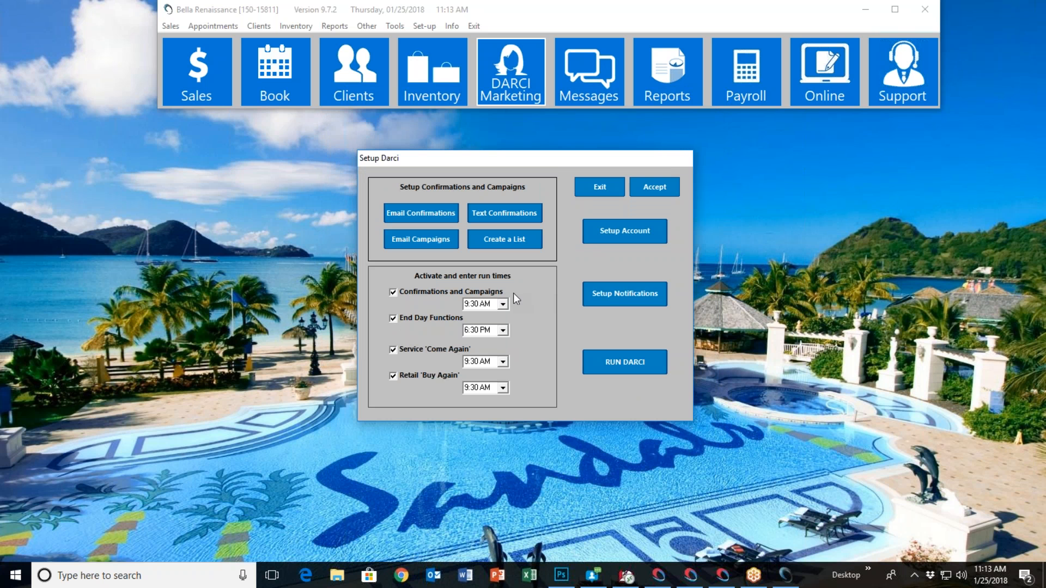
click(621, 297)
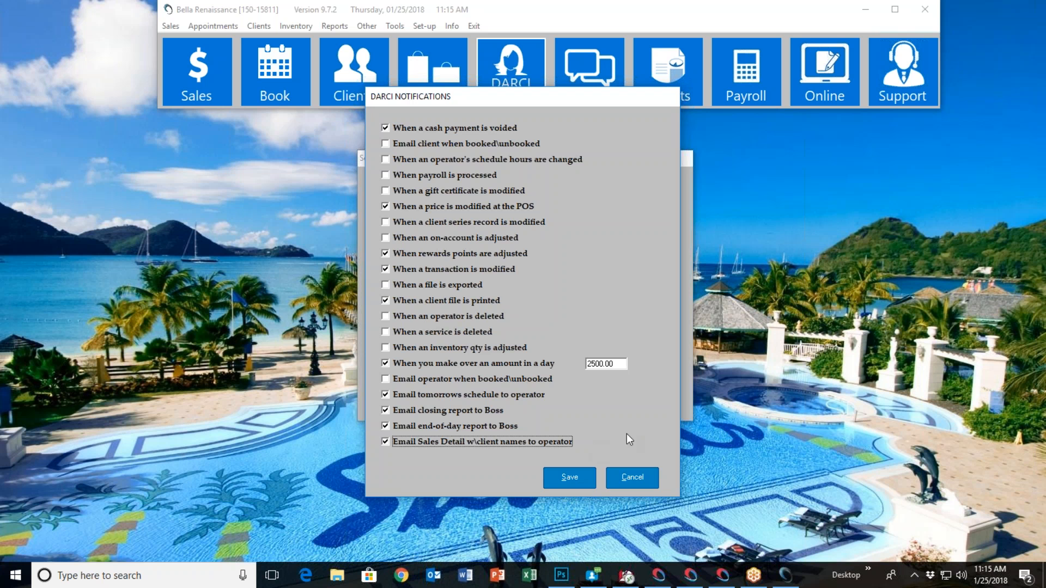
click(631, 477)
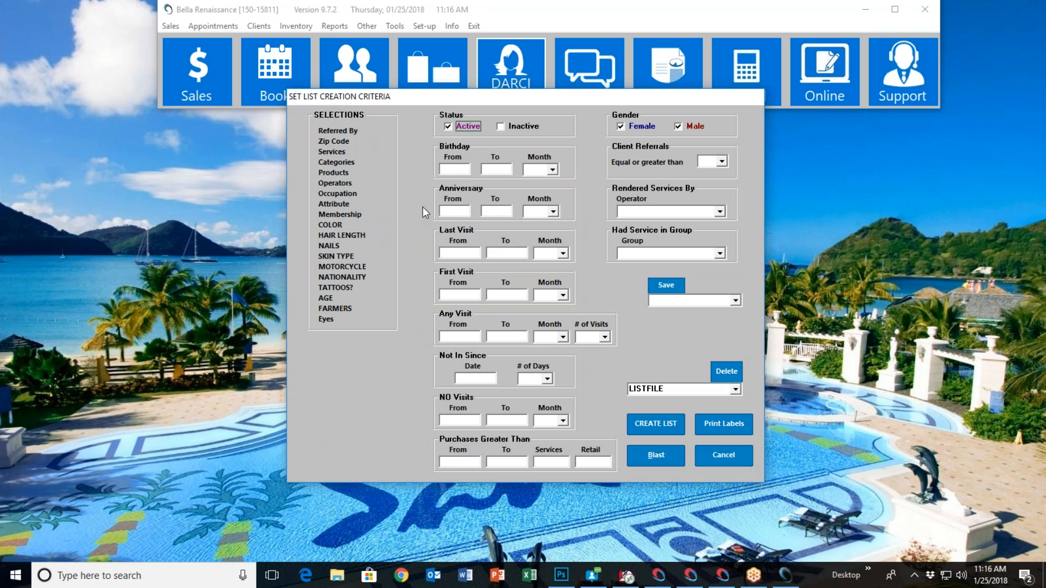
Open blast marketing from the list creation criteria and choose the ALLCLIENTS.SRT marketing list
click(680, 127)
click(619, 127)
click(662, 457)
click(491, 237)
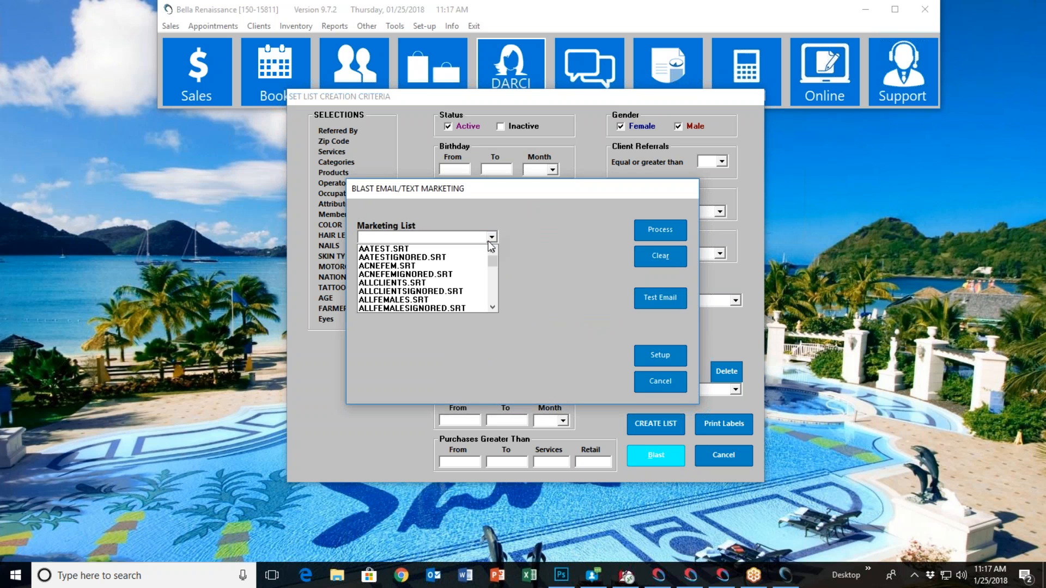
click(414, 283)
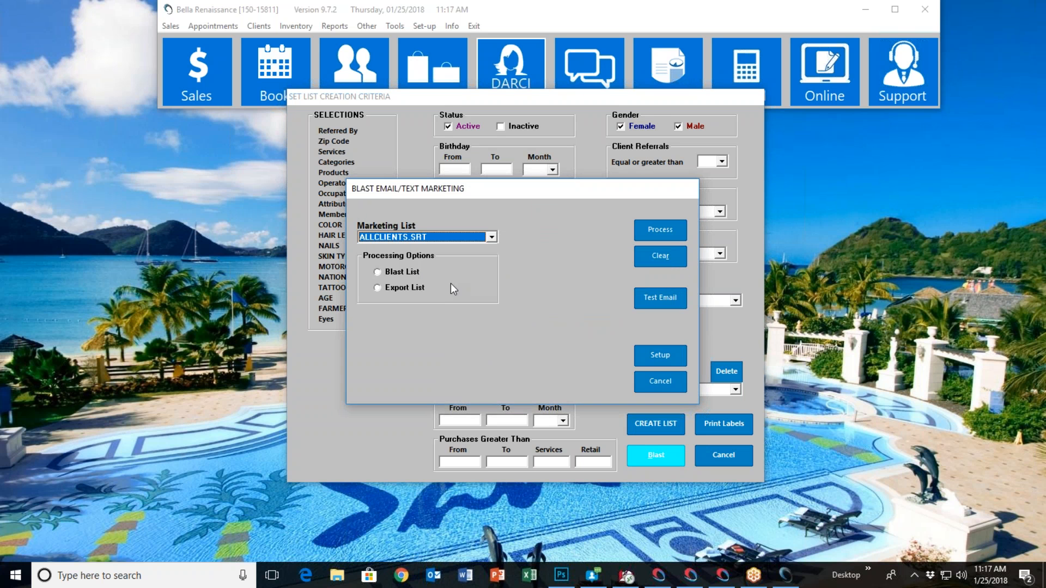
Choose the Export List option, view the directory choices for the export file path, and cancel the browsing
click(392, 290)
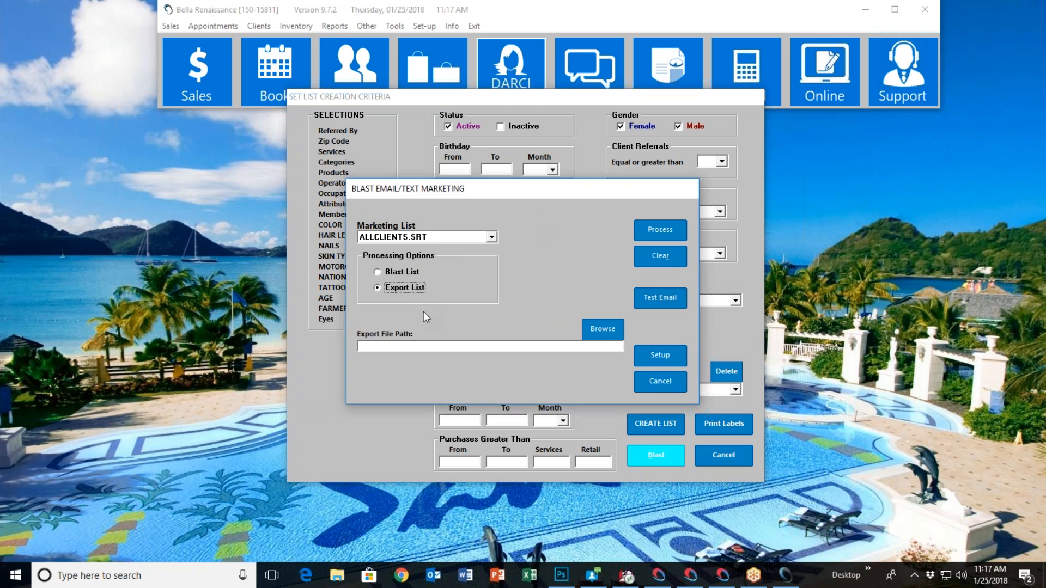
click(603, 329)
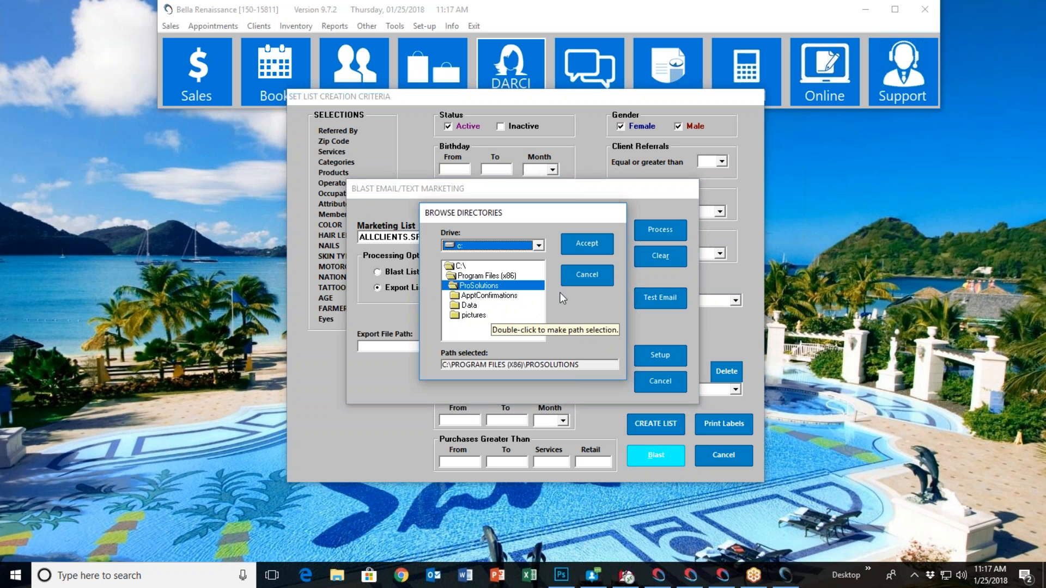
click(575, 277)
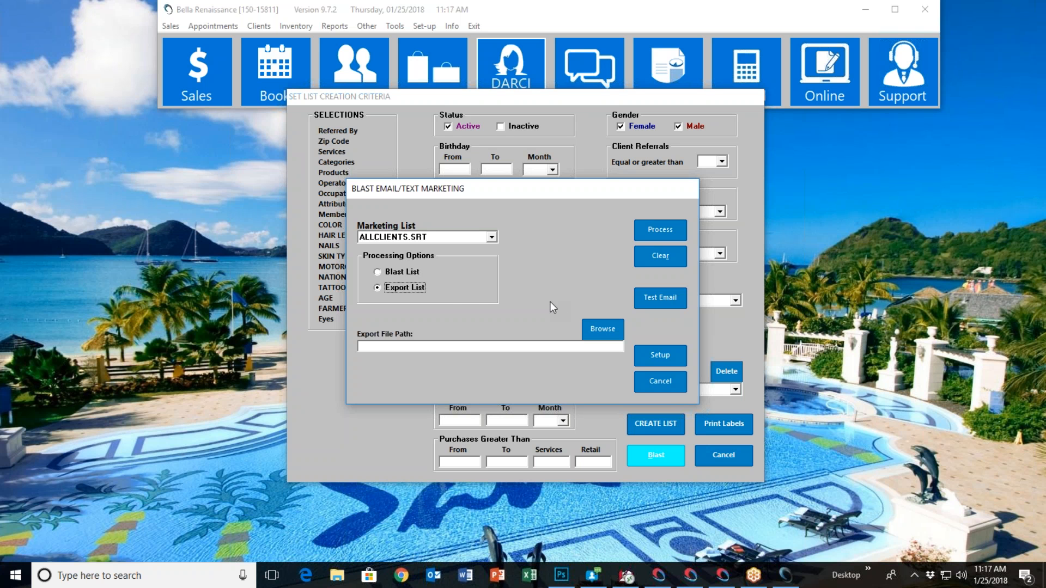
Set the processing option to Blast List and try the EMAIL and SMSText delivery options, leaving both off
click(380, 275)
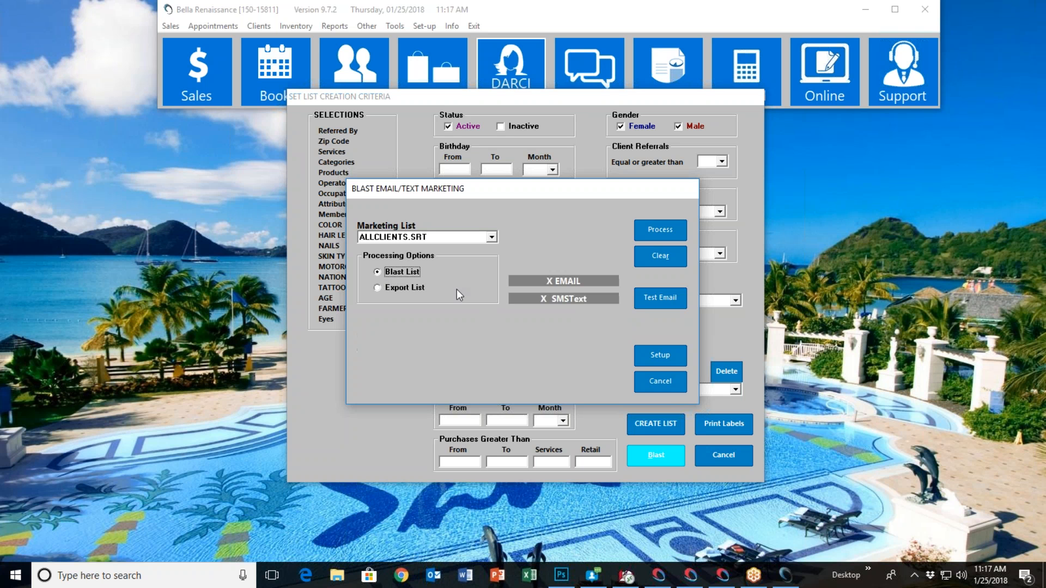
click(556, 281)
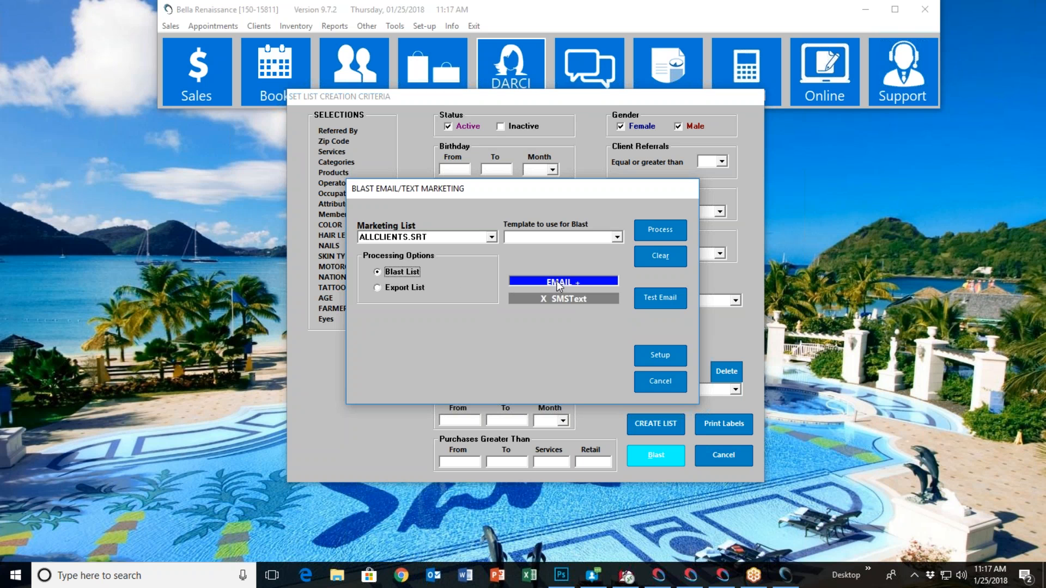
click(545, 300)
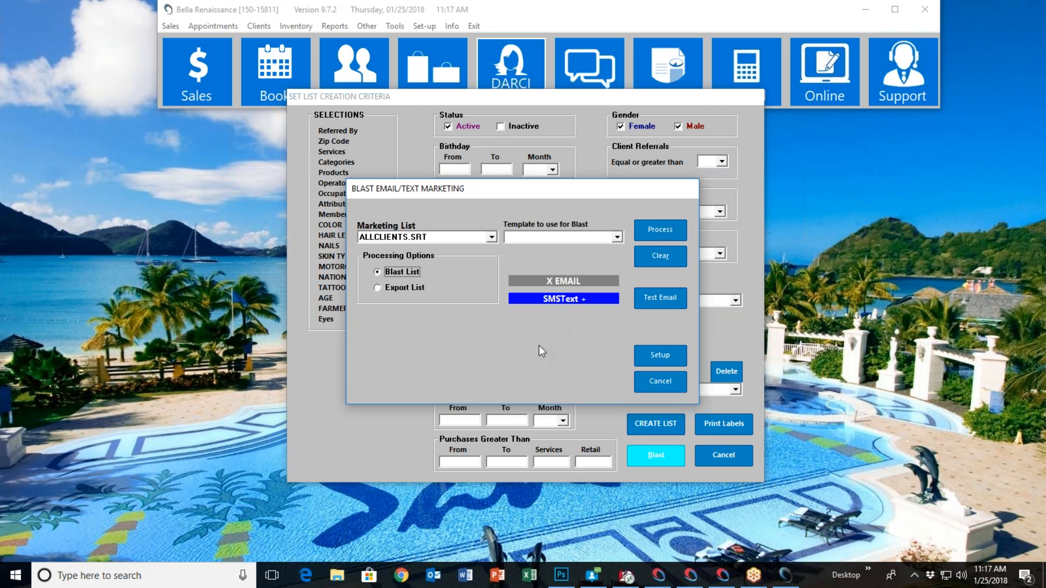
click(563, 299)
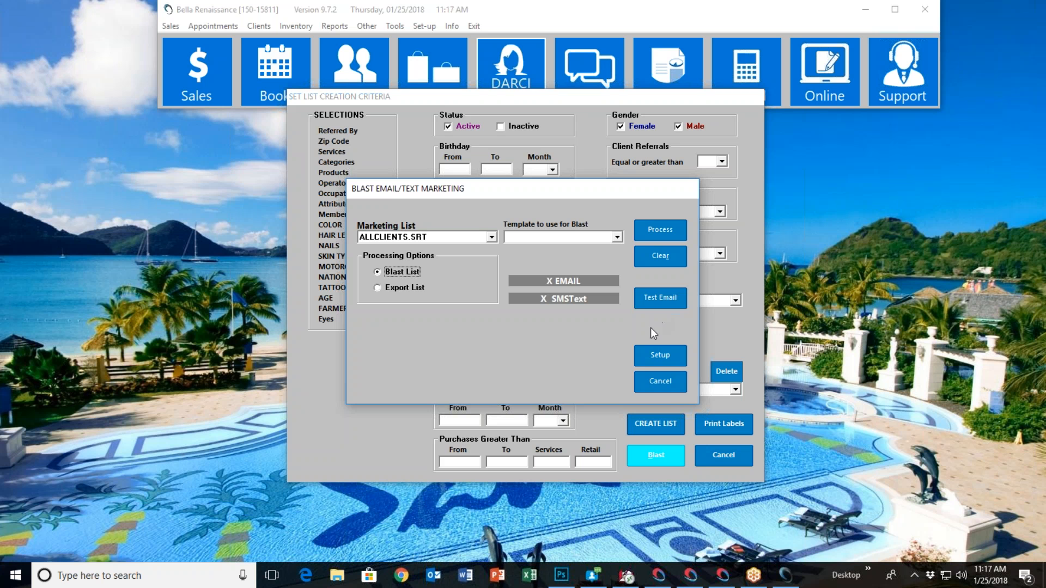
View the setup form for blast email and push message templates and close it
click(659, 355)
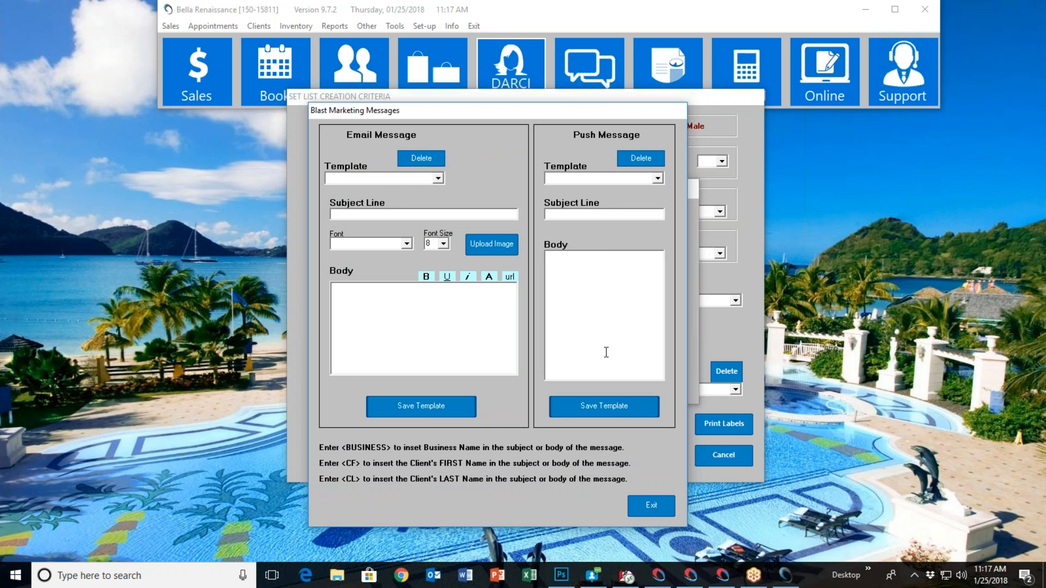
click(652, 511)
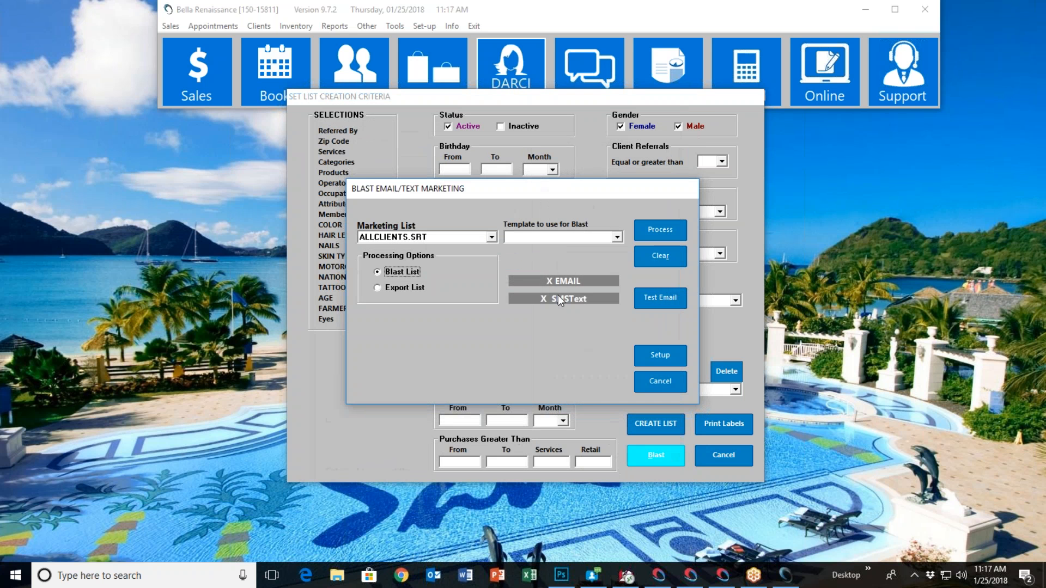
Enable EMAIL delivery for the blast and choose the BrunetteHarley template
click(617, 237)
click(577, 280)
click(618, 237)
scroll(562, 290, down, 3)
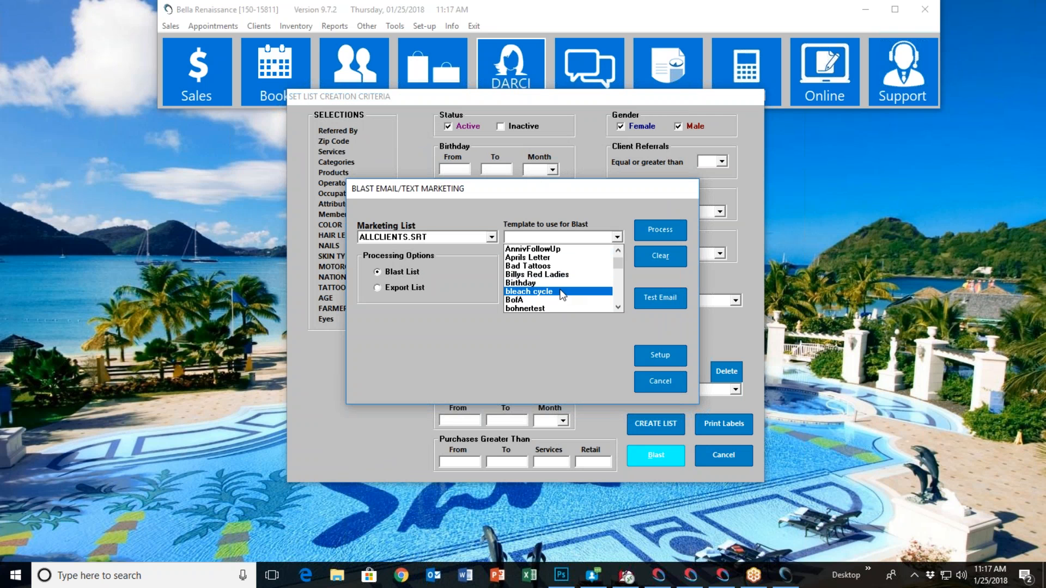
scroll(566, 291, down, 1)
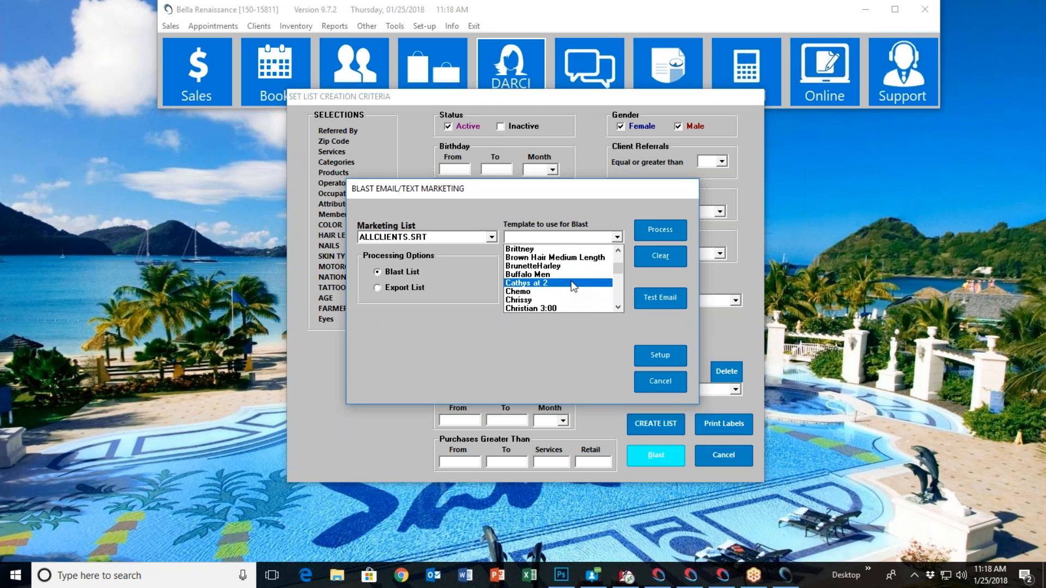
click(565, 267)
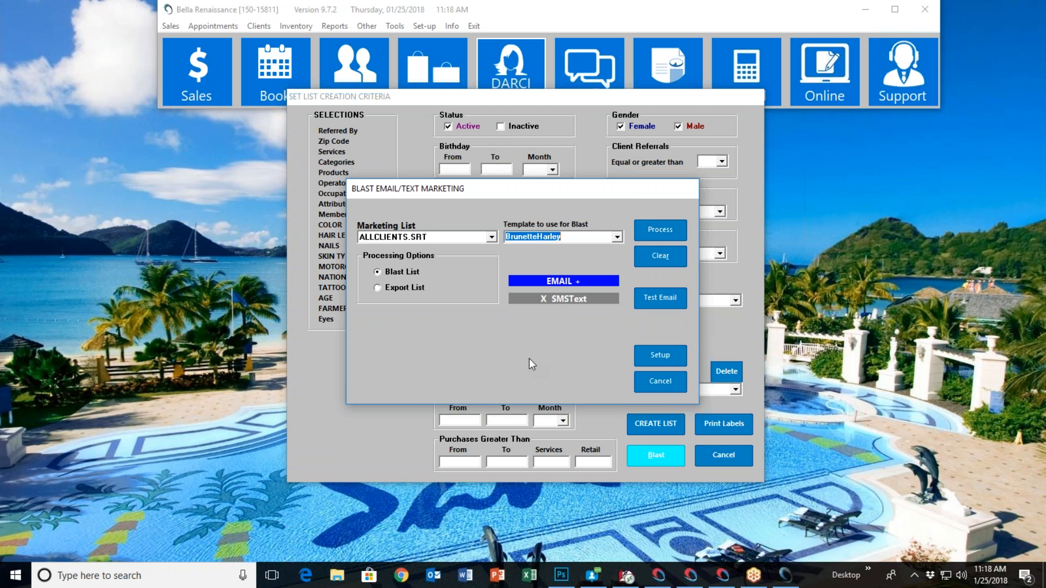
View the blast's test email address prompt and cancel it, and check the image upload option in the blast message setup before closing it
click(659, 301)
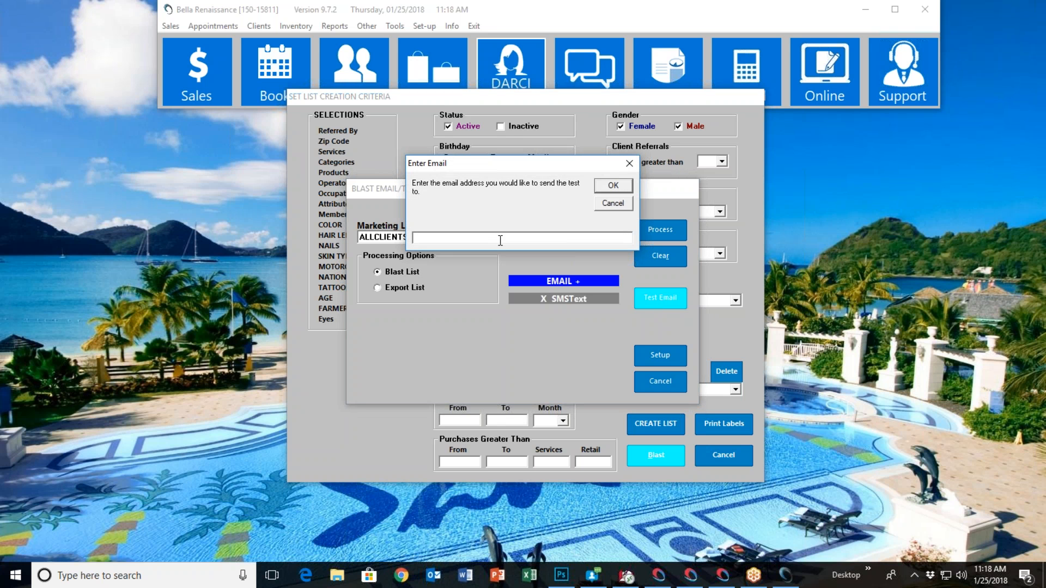
click(612, 203)
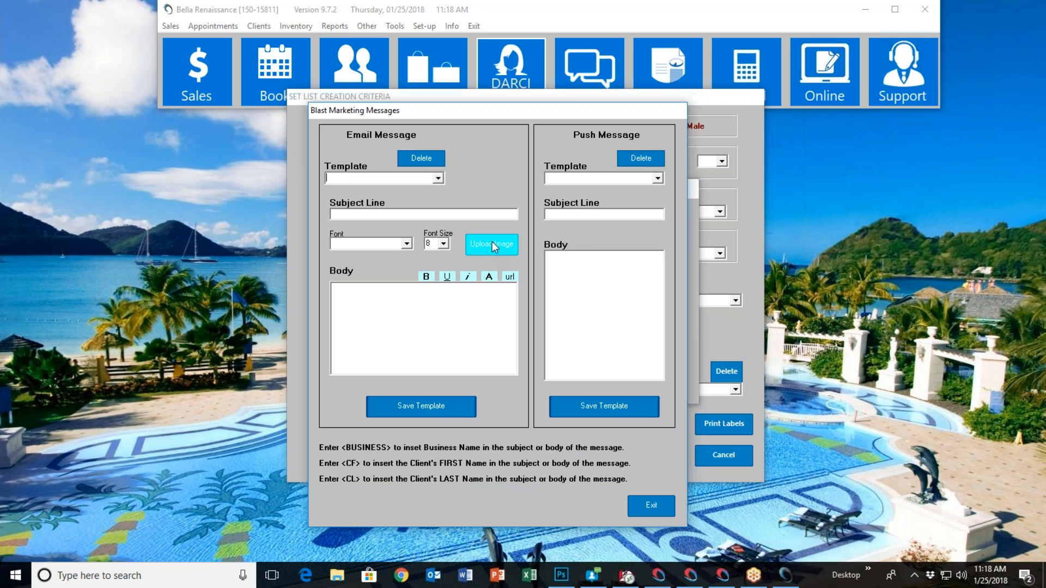
click(492, 243)
click(559, 326)
click(636, 503)
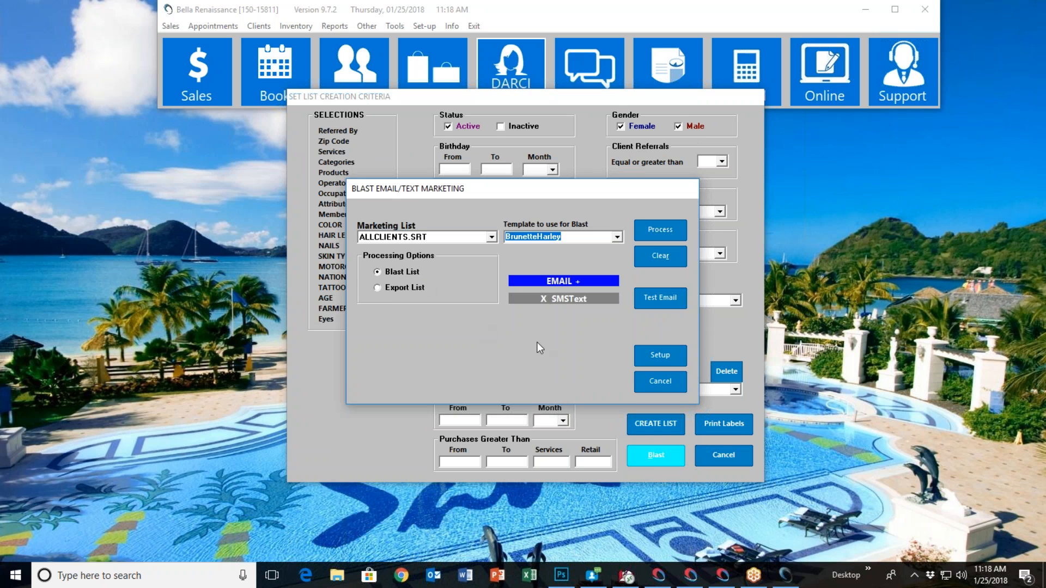
Close the email/text blast form, the list creation criteria and the DARCI setup
click(670, 384)
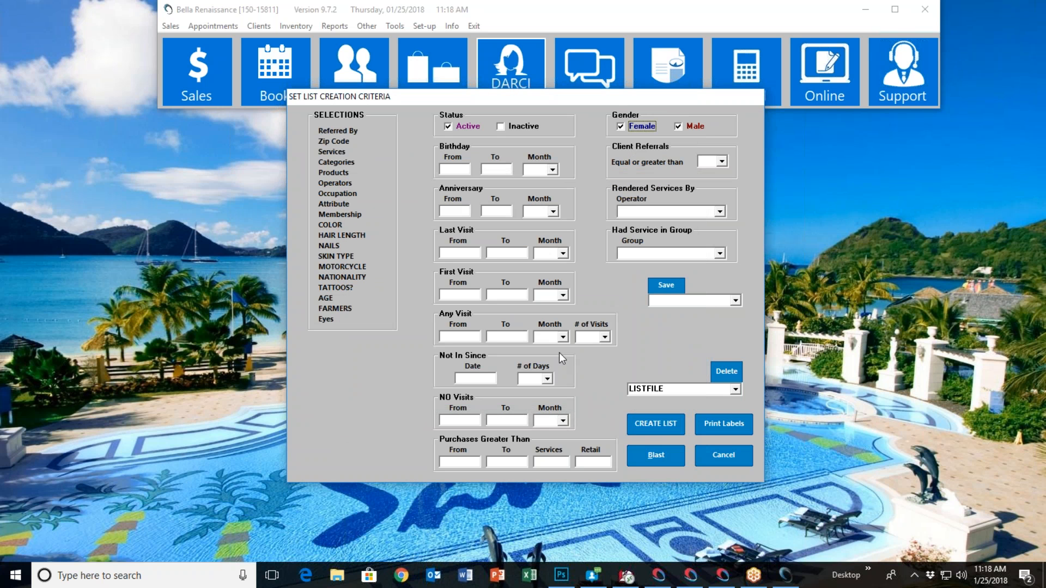
click(720, 457)
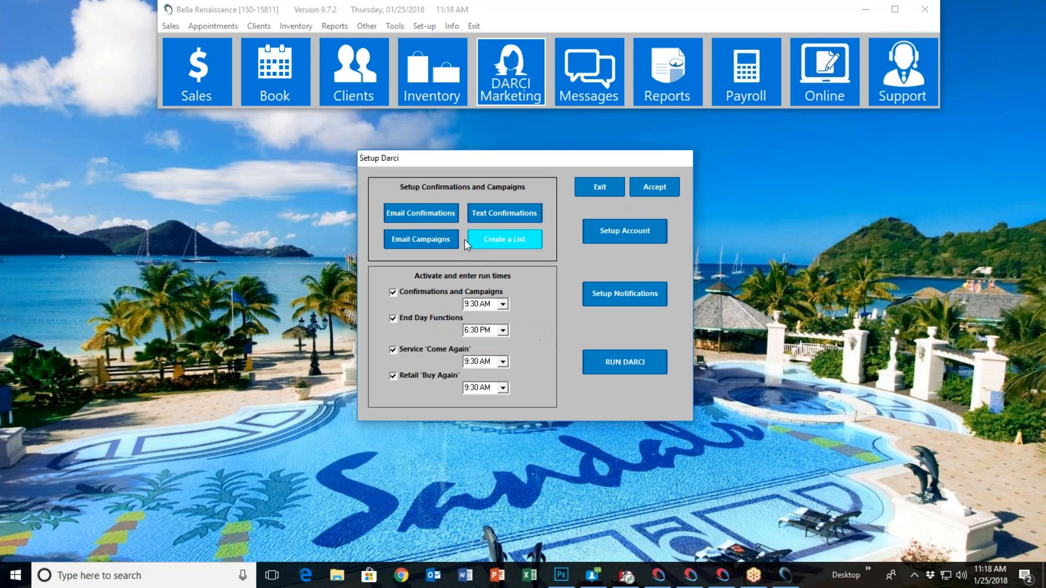
click(598, 188)
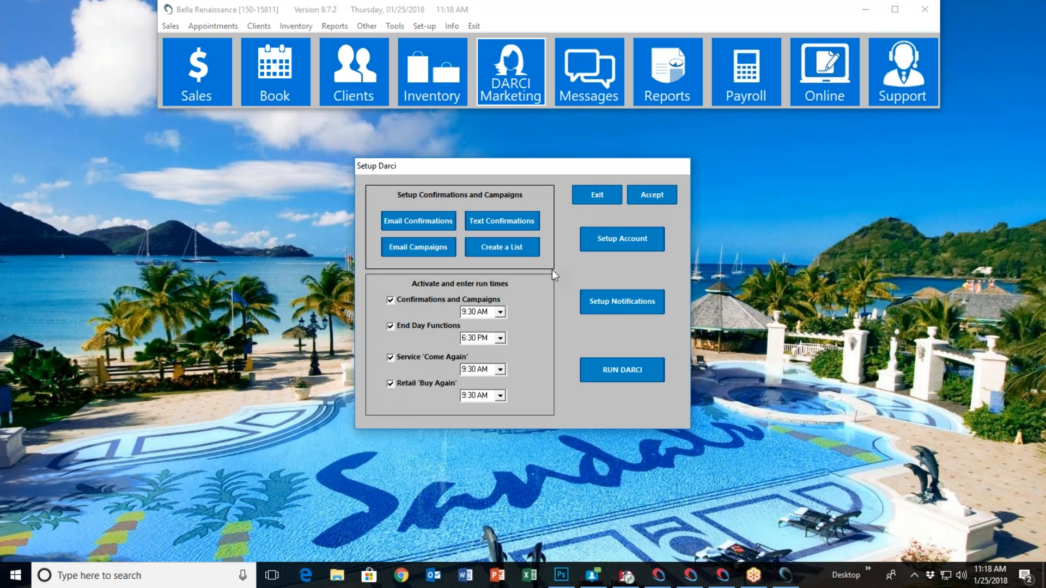
click(599, 194)
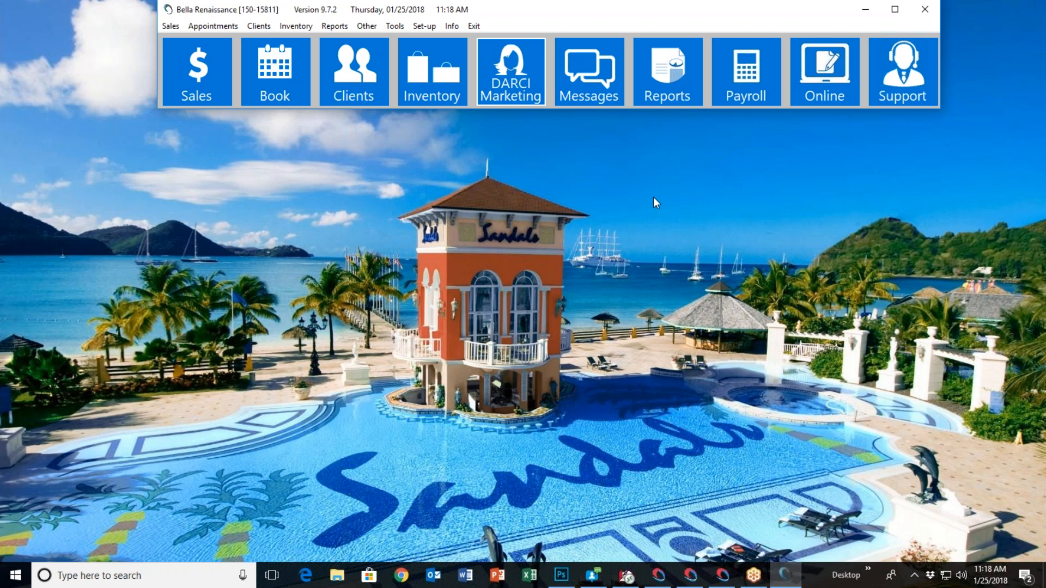
Open the online store setup, highlight the store's website address, view the store page in the browser and close it
click(813, 101)
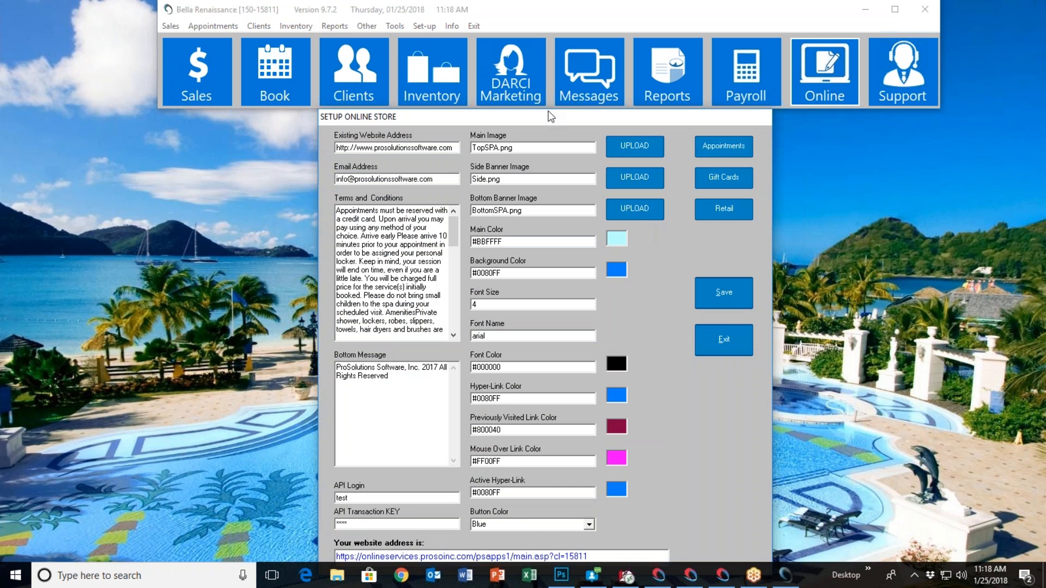
drag(548, 116, 537, 90)
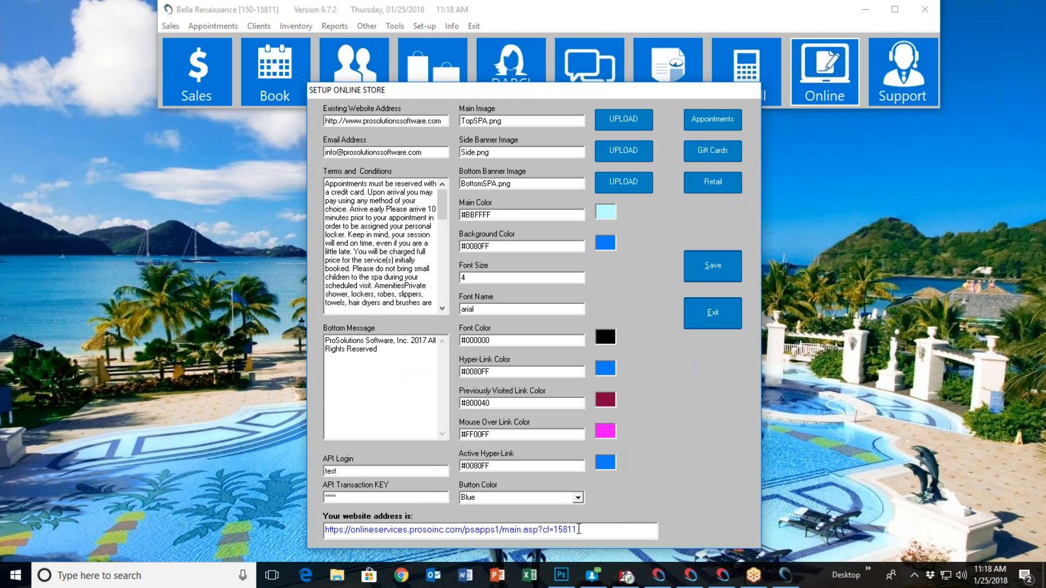
drag(579, 530, 269, 523)
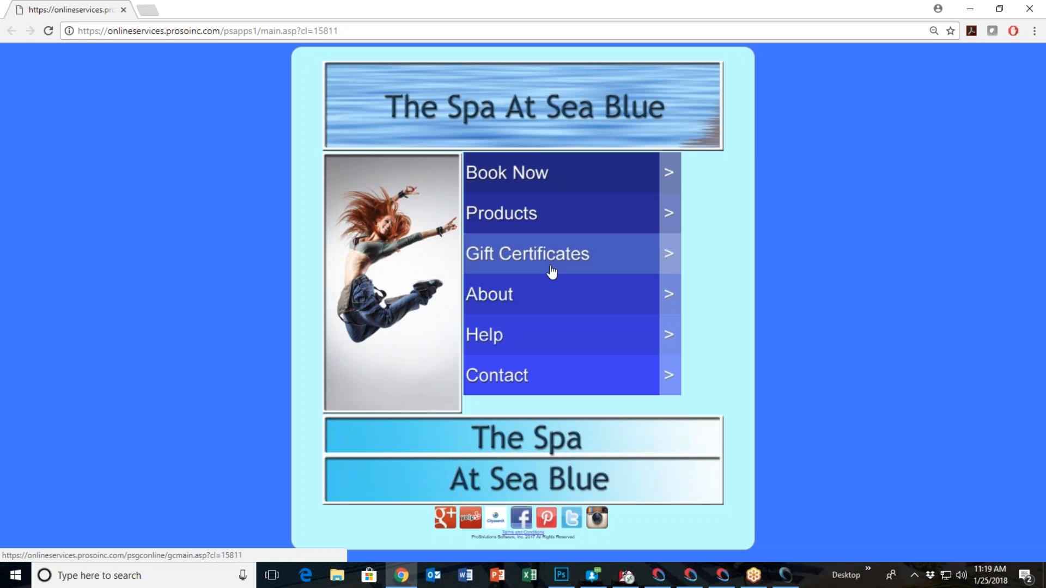
click(1031, 14)
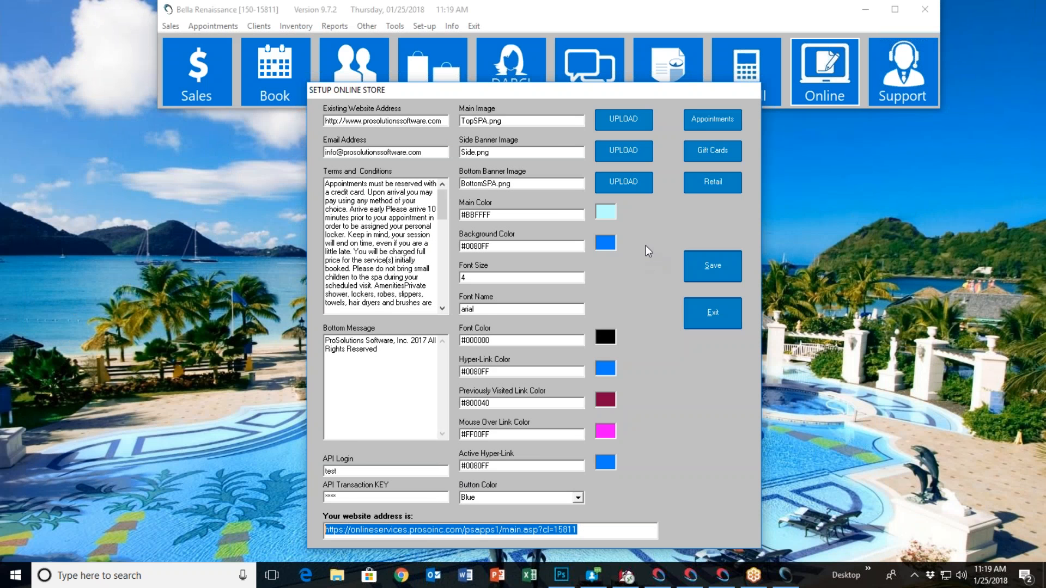
Highlight the Appointments URL in the online appointments setup and the Gift Certificate sales URL in the gift card setup, closing each form
click(709, 121)
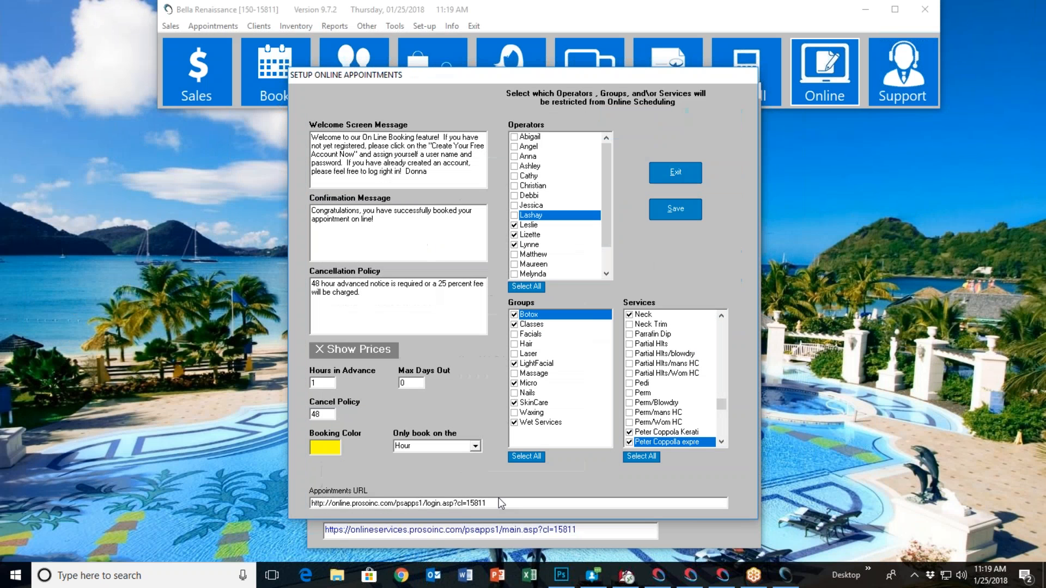
drag(502, 504, 243, 501)
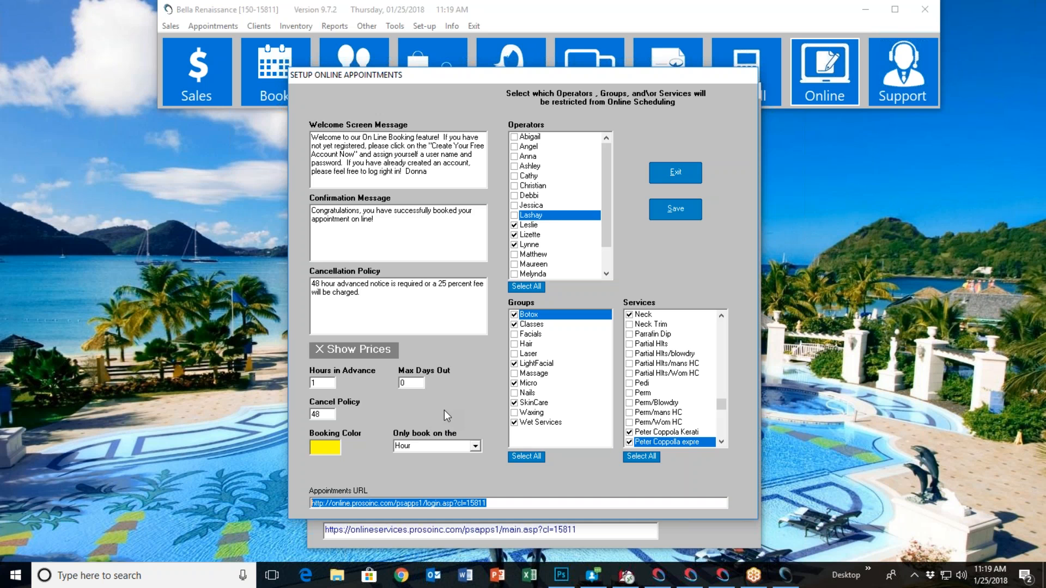
click(685, 175)
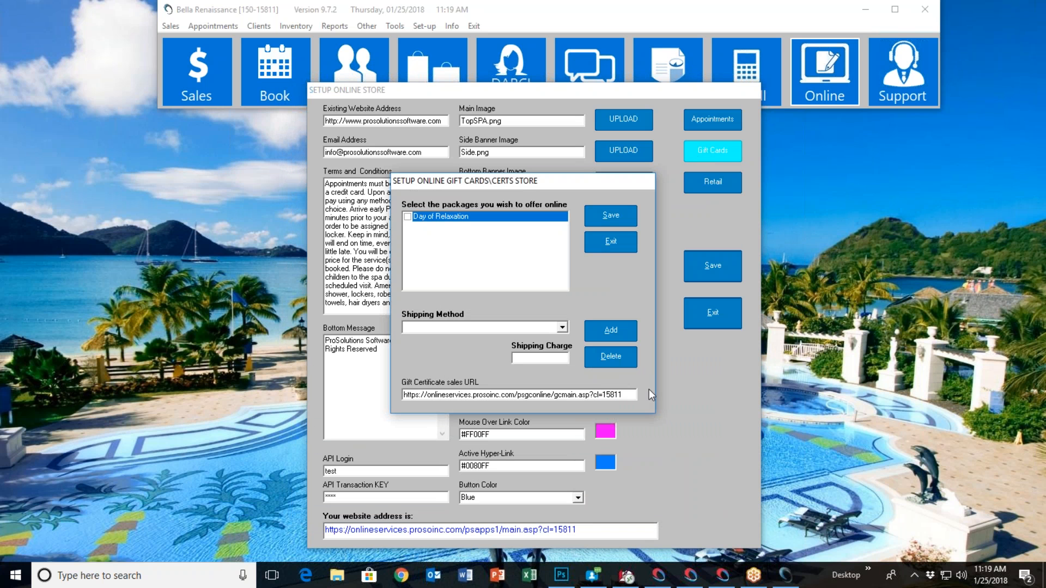
drag(631, 398, 372, 394)
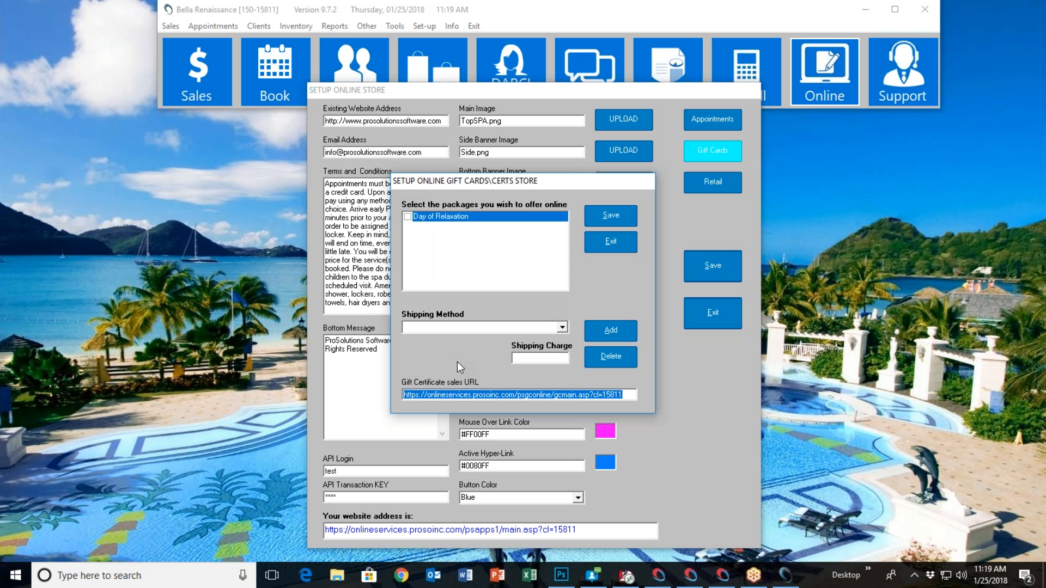
click(615, 243)
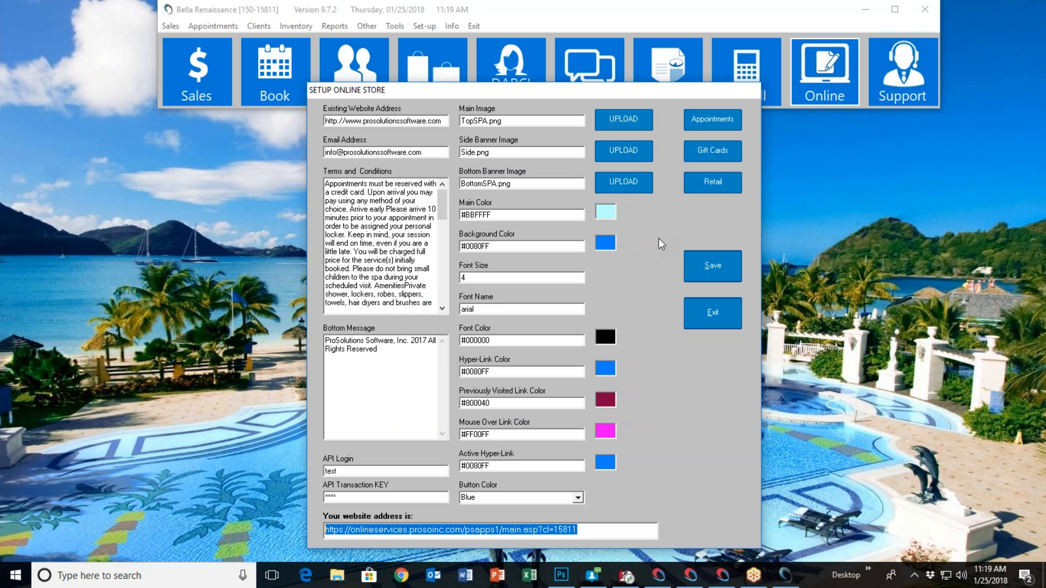
Highlight the Retail URL in the online retail store setup, and close the retail form and the online store setup
click(714, 184)
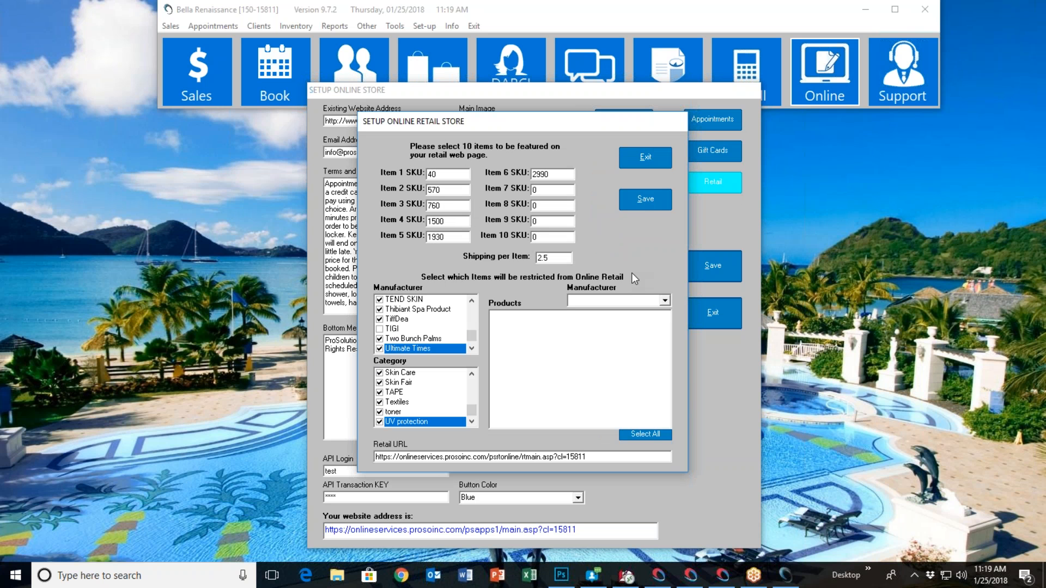
drag(596, 456, 374, 456)
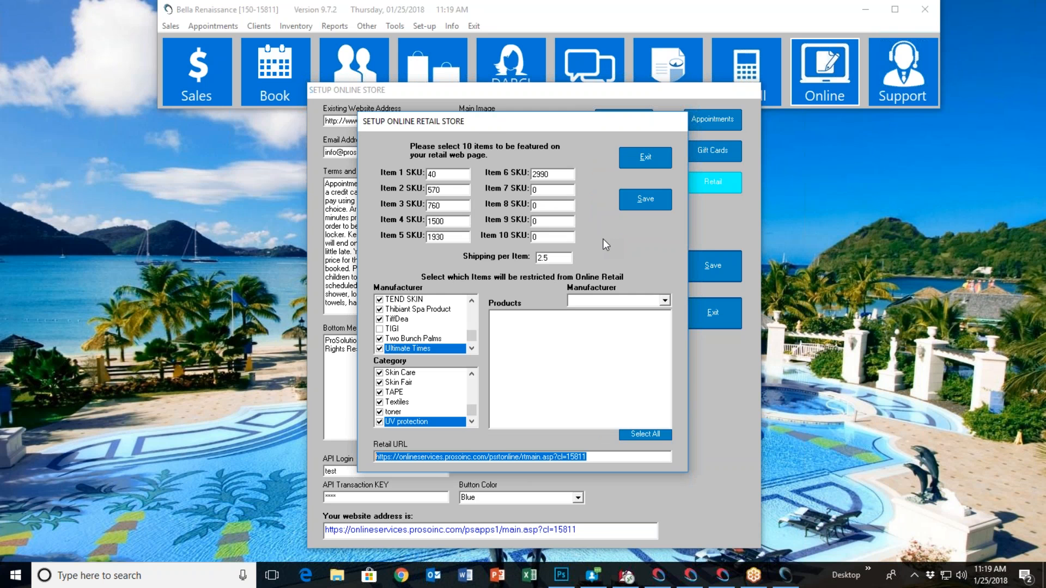
click(642, 158)
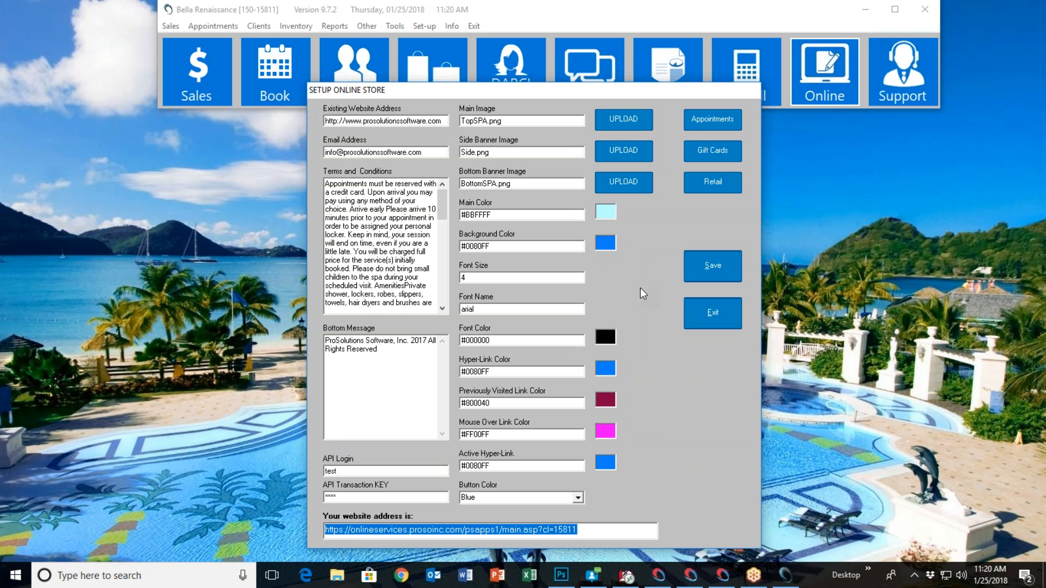
click(704, 321)
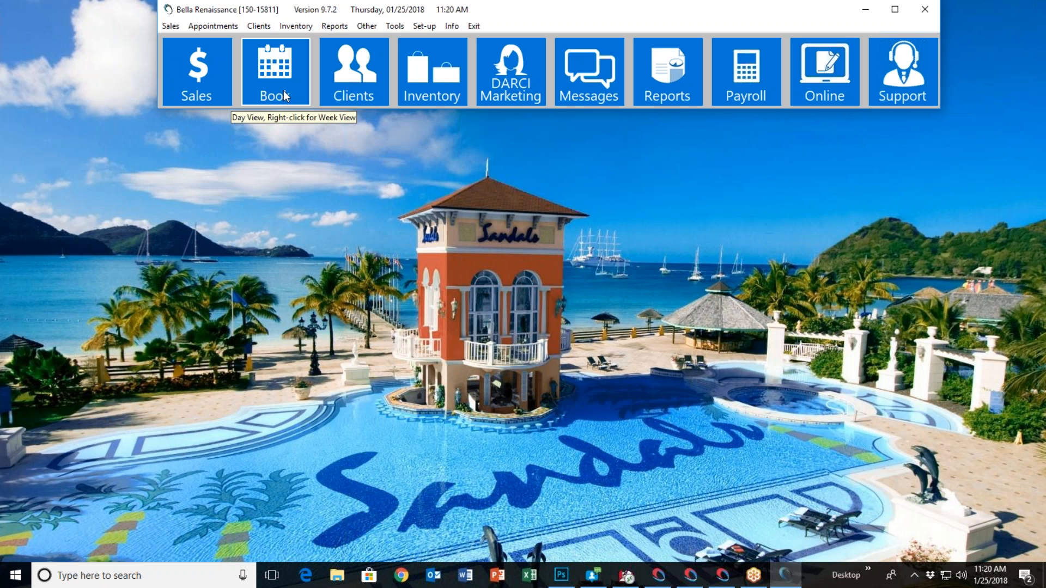
Open the day view of the appointment book and increase the visible columns to 26, and reduce them to 13
click(275, 79)
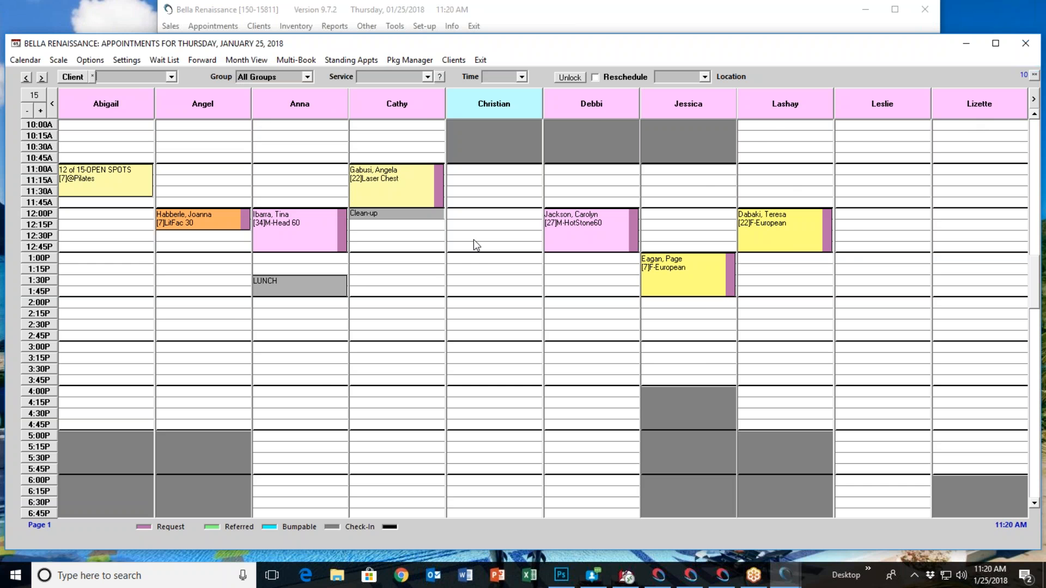
click(40, 111)
click(40, 111)
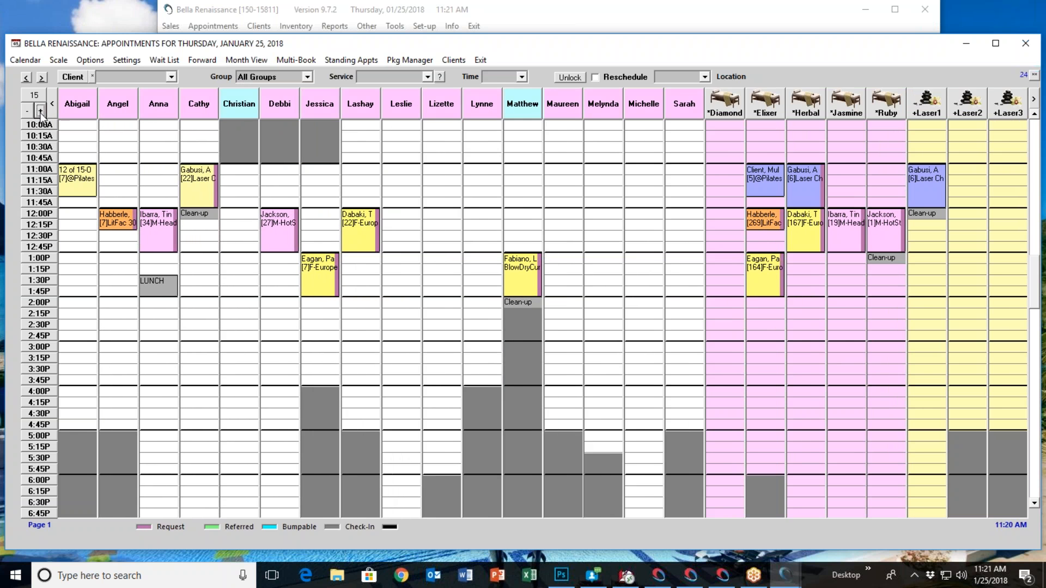
click(40, 111)
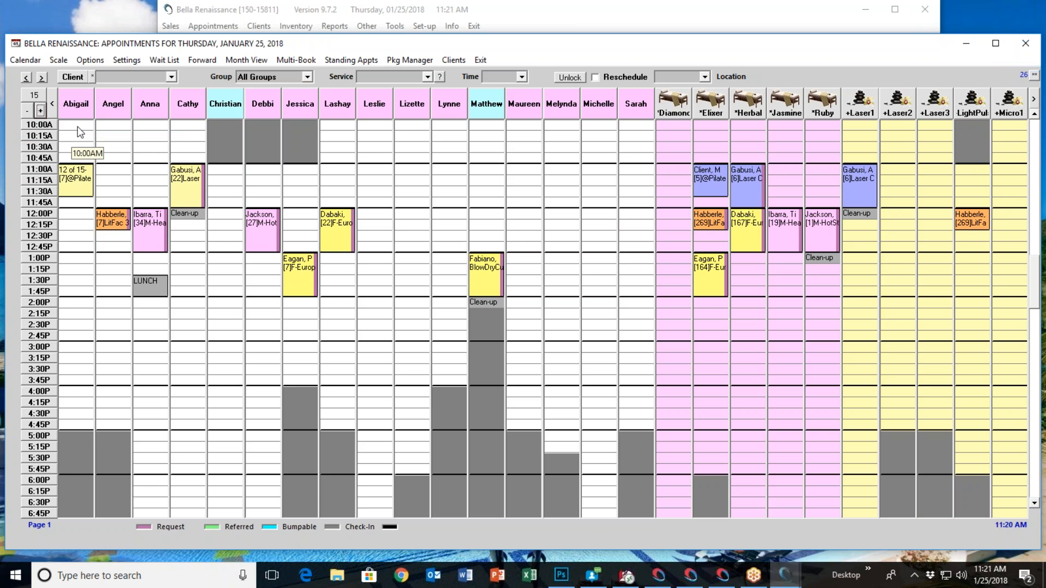
click(36, 97)
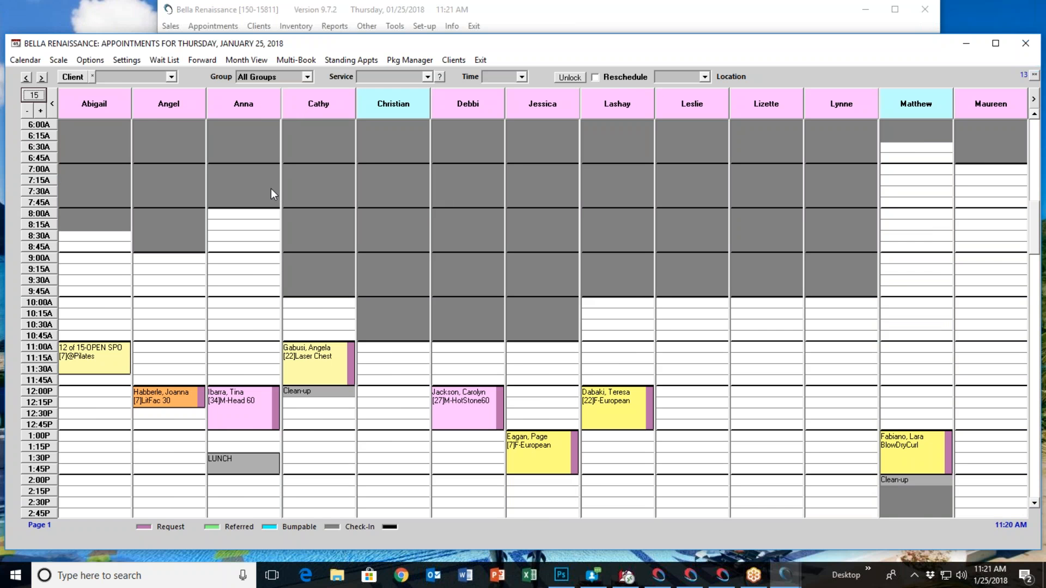
Open the appointment book's client selection and try searching by first name, phone number and member number, leaving all three options off
click(111, 79)
click(74, 78)
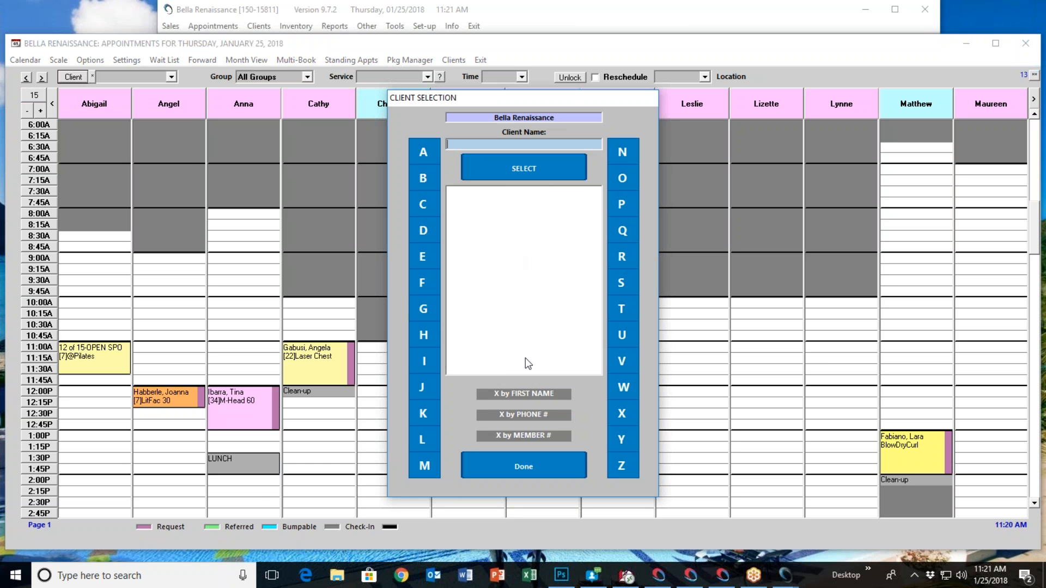
click(524, 393)
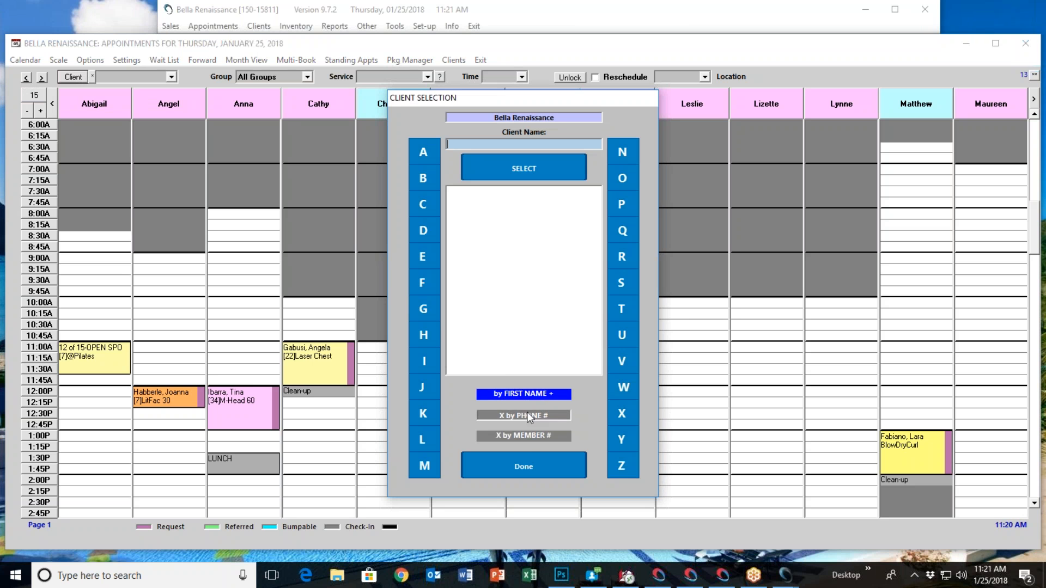
click(527, 414)
click(527, 437)
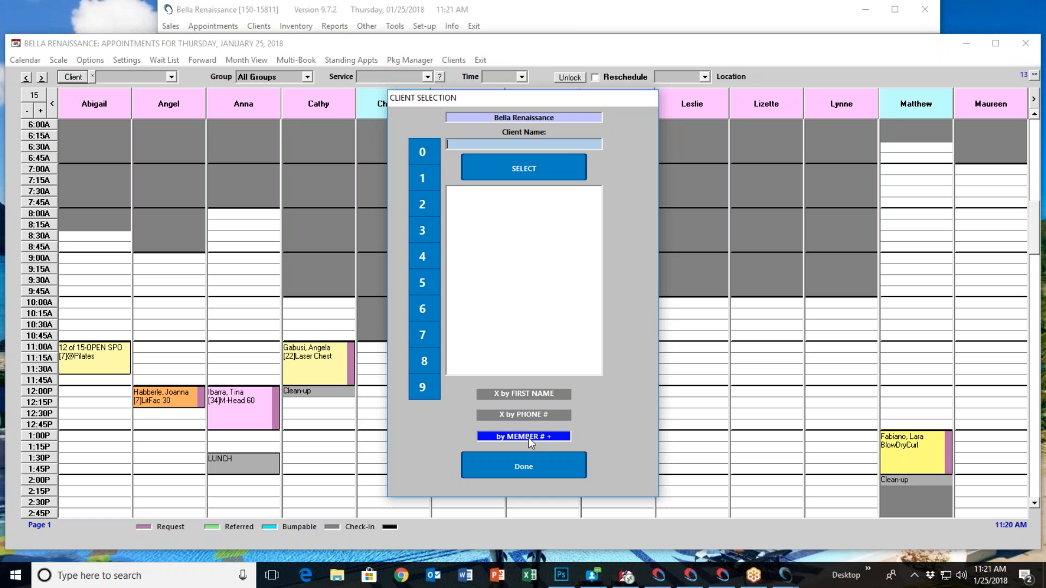
click(527, 437)
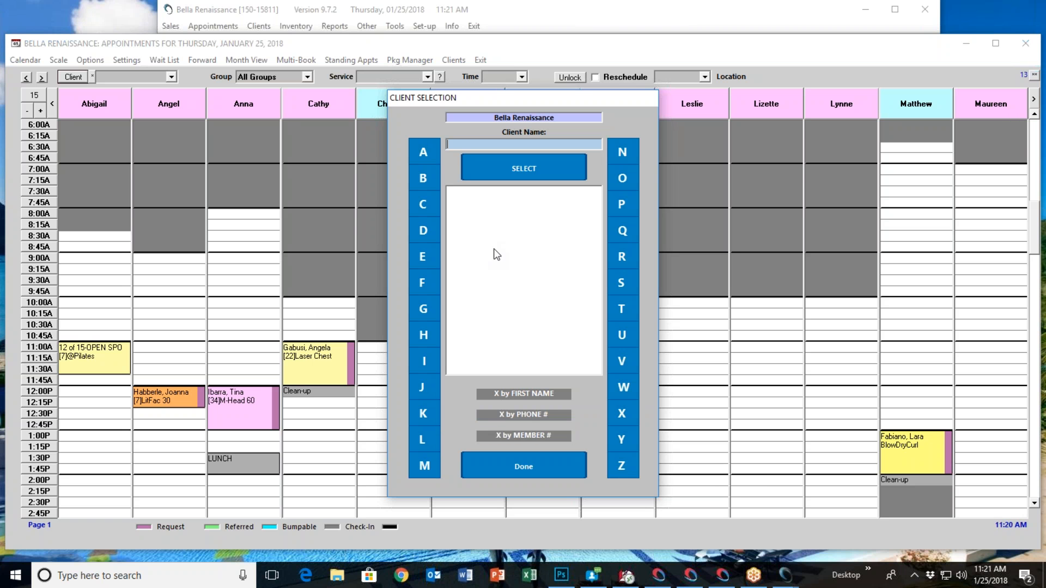
Search the clients by the first three letters of the last name and select the matching client for the appointment
text(bab)
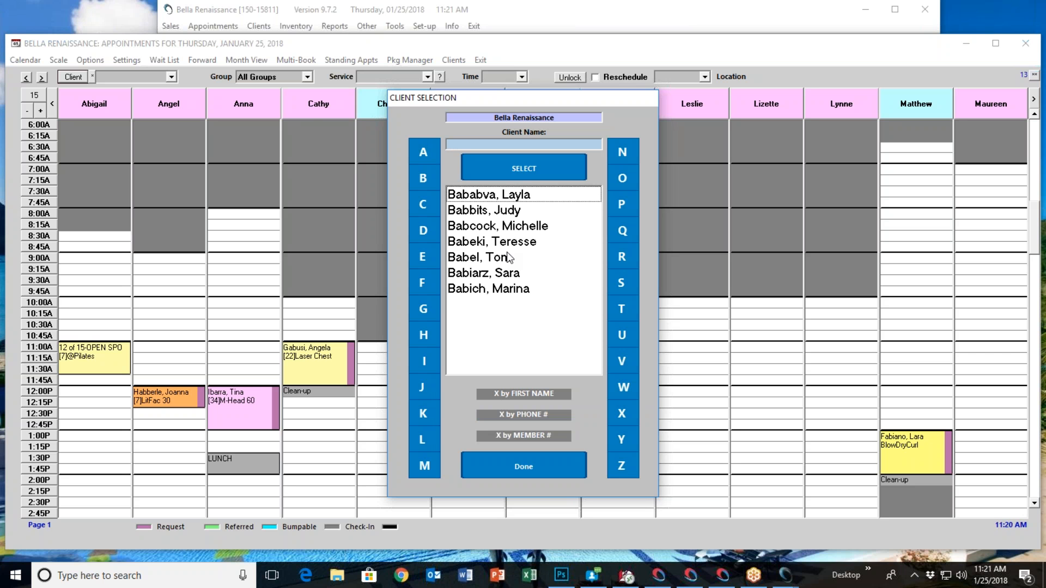
double_click(512, 229)
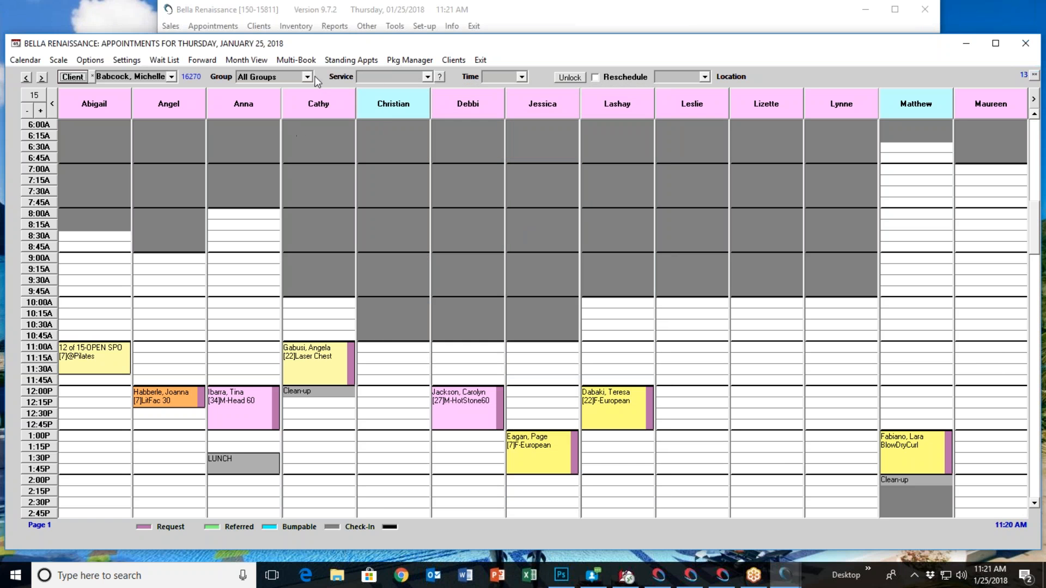
Filter the appointment book by the Waxing group, and switch the group filter to Massage
click(307, 77)
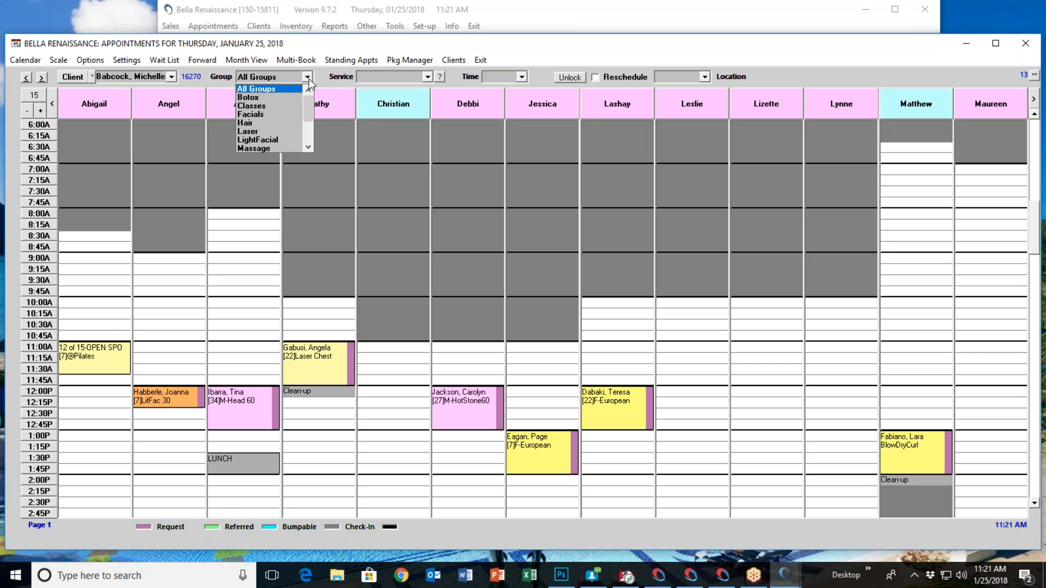
mouse_move(306, 113)
mouse_down()
mouse_move(307, 124)
mouse_move(304, 101)
mouse_up()
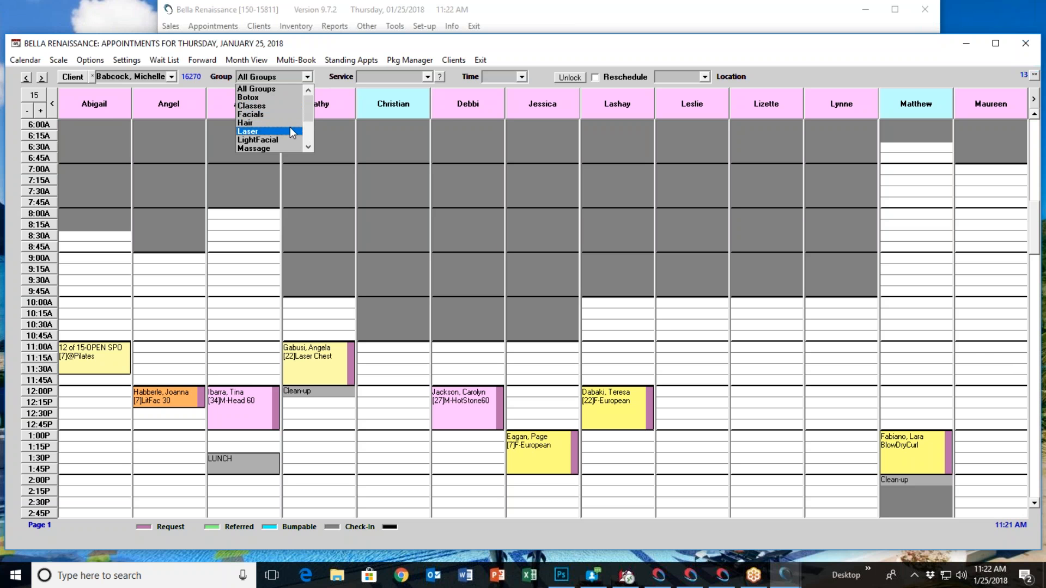
scroll(270, 129, down, 2)
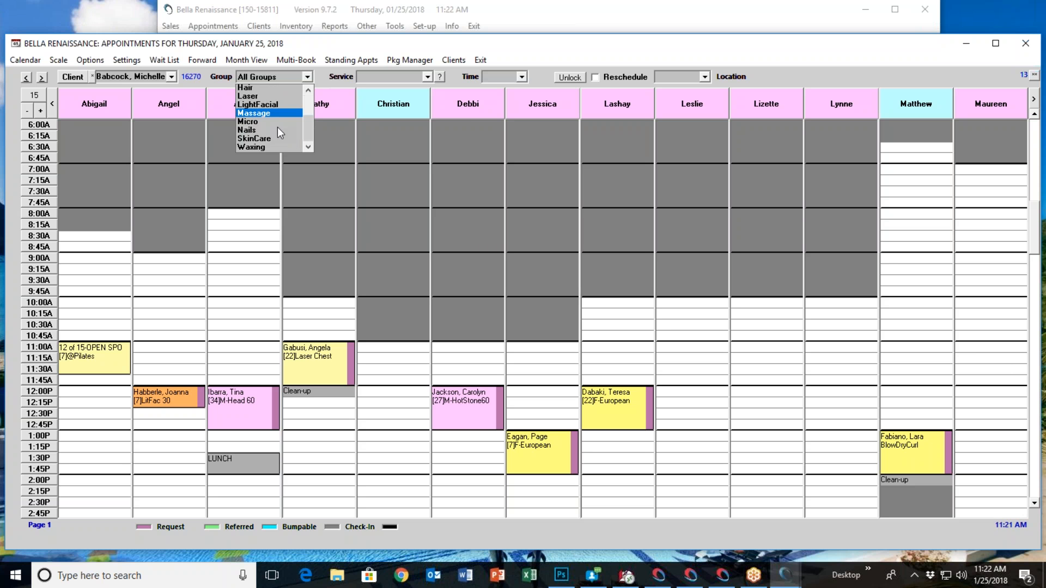
click(276, 134)
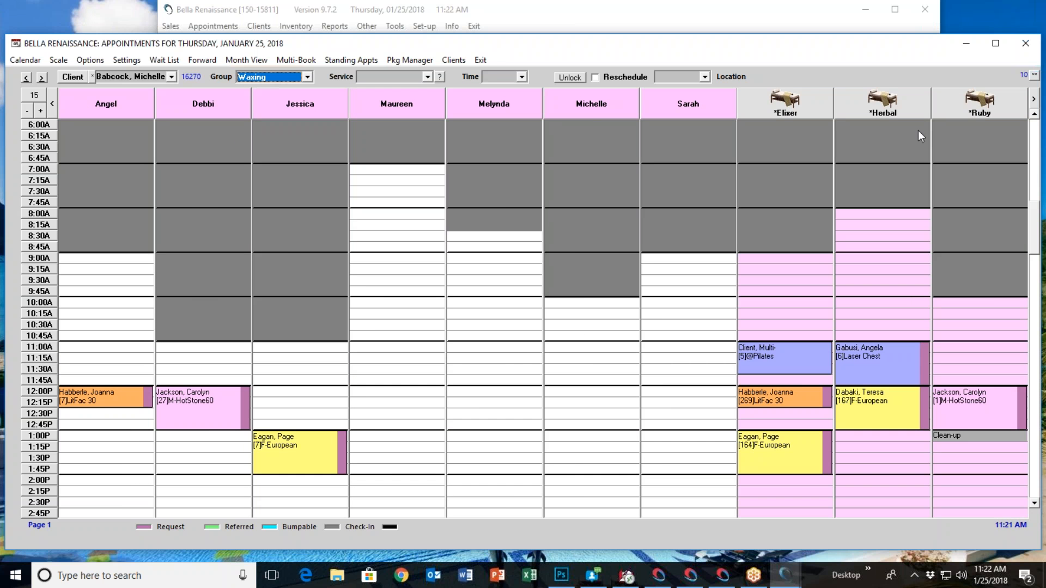
click(308, 77)
click(277, 97)
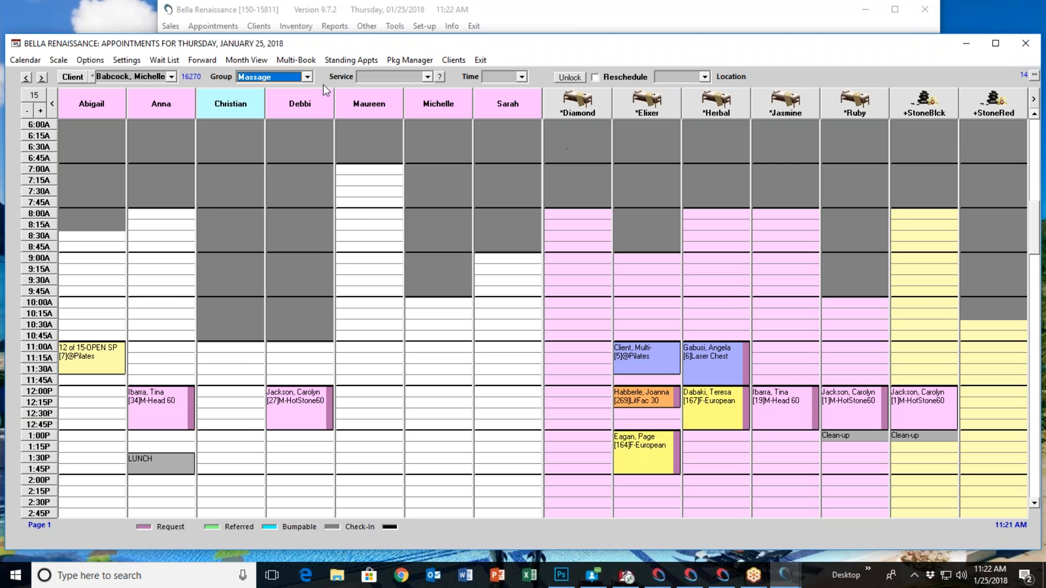
Filter the appointment book by the Waxing group and choose the Bikini service
click(307, 77)
click(277, 124)
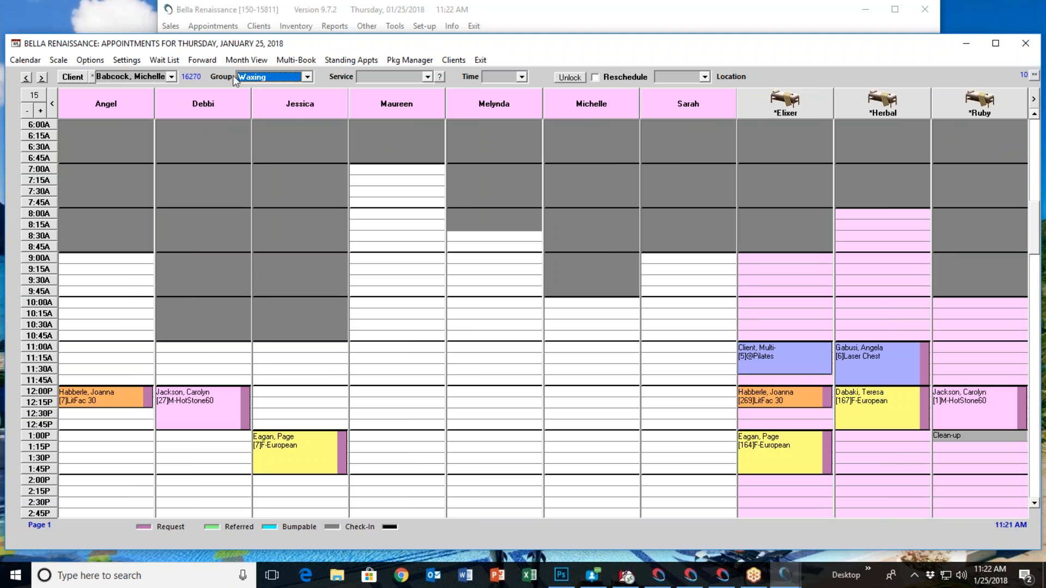
click(428, 77)
scroll(397, 117, down, 5)
scroll(394, 123, up, 5)
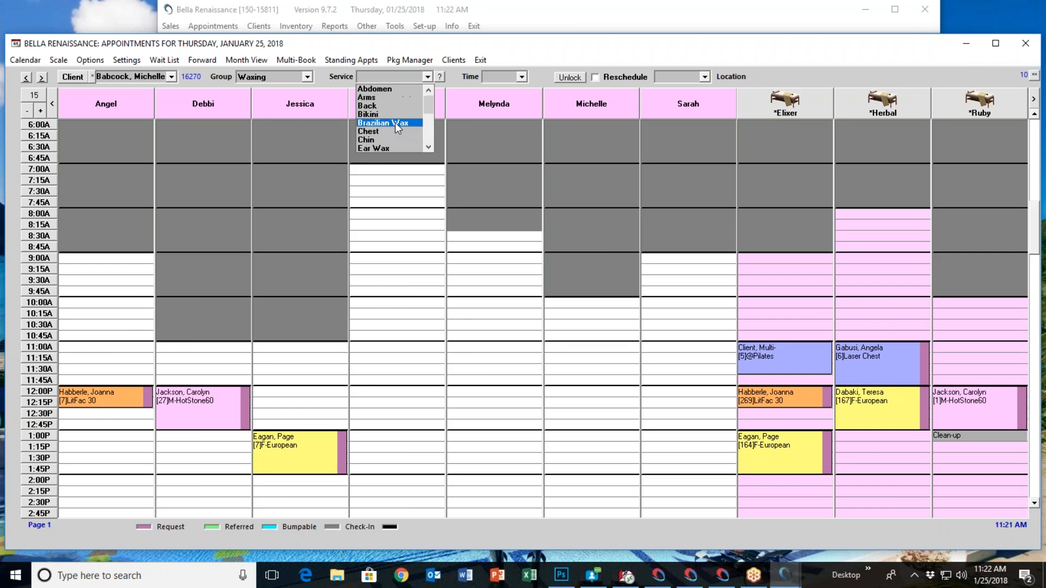
click(394, 113)
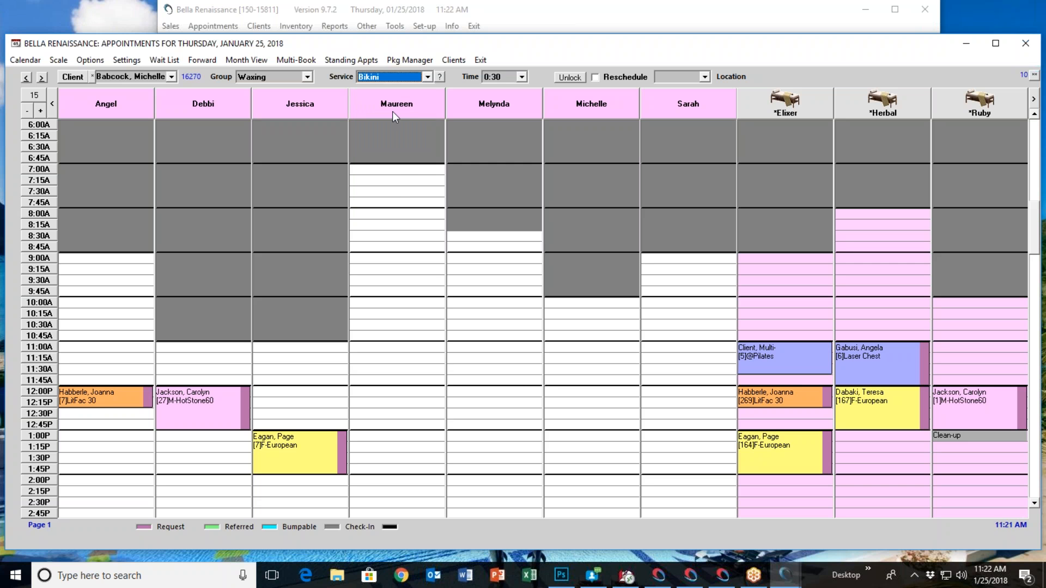
Book the Bikini service as a request with the fifth operator at 11:00 AM, using the *Ruby room
right_click(469, 352)
click(497, 371)
click(518, 305)
click(502, 315)
click(566, 290)
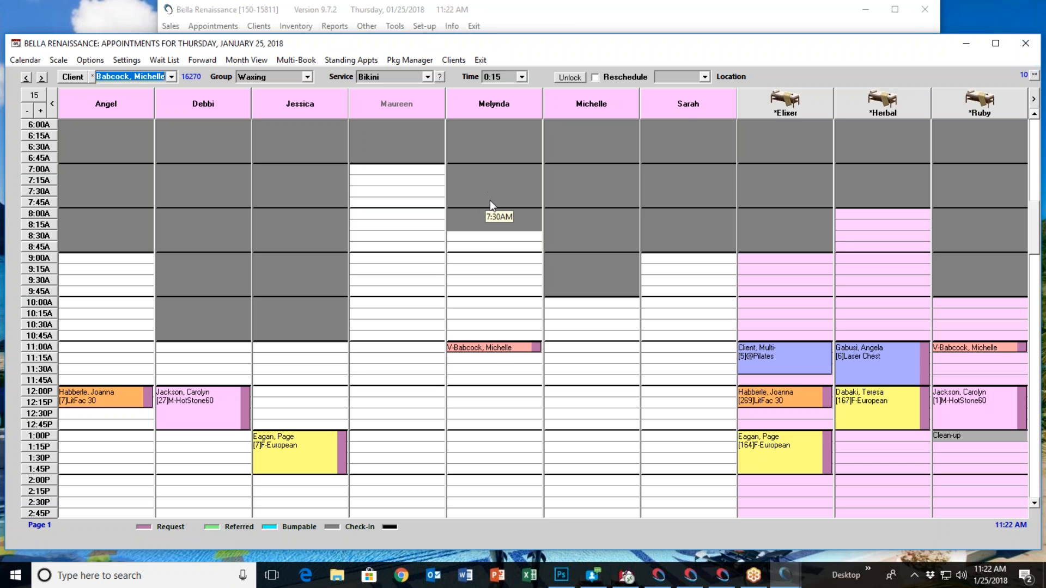
Change the duration of the 11:00 AM Bikini appointment to 30 minutes
right_click(491, 346)
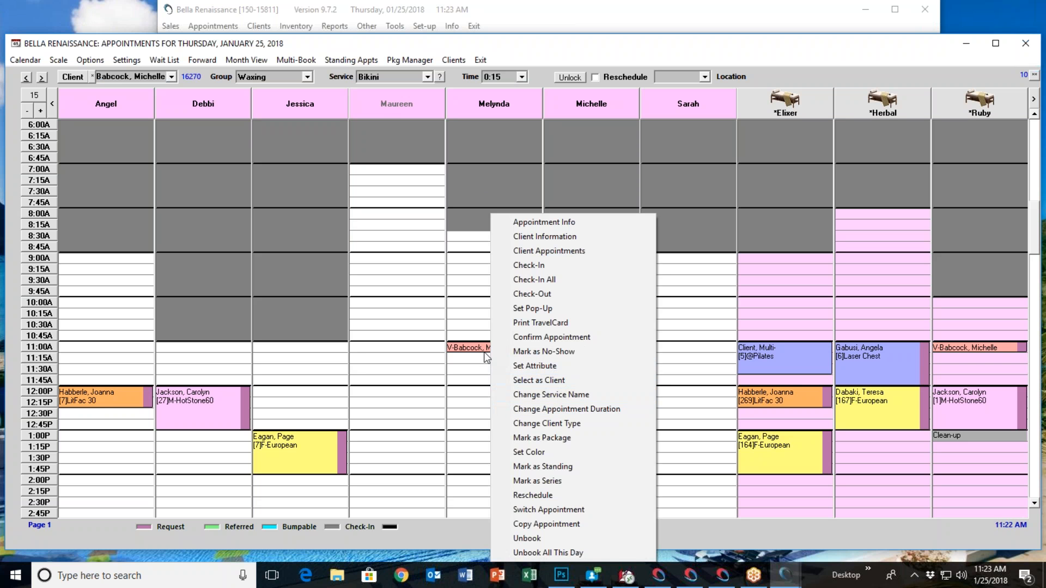
click(587, 410)
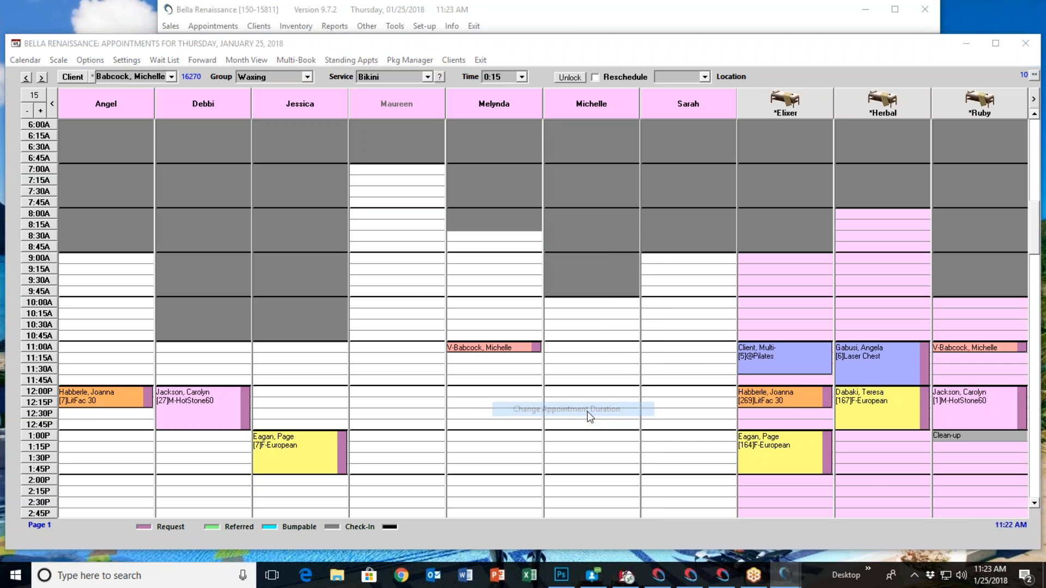
click(500, 289)
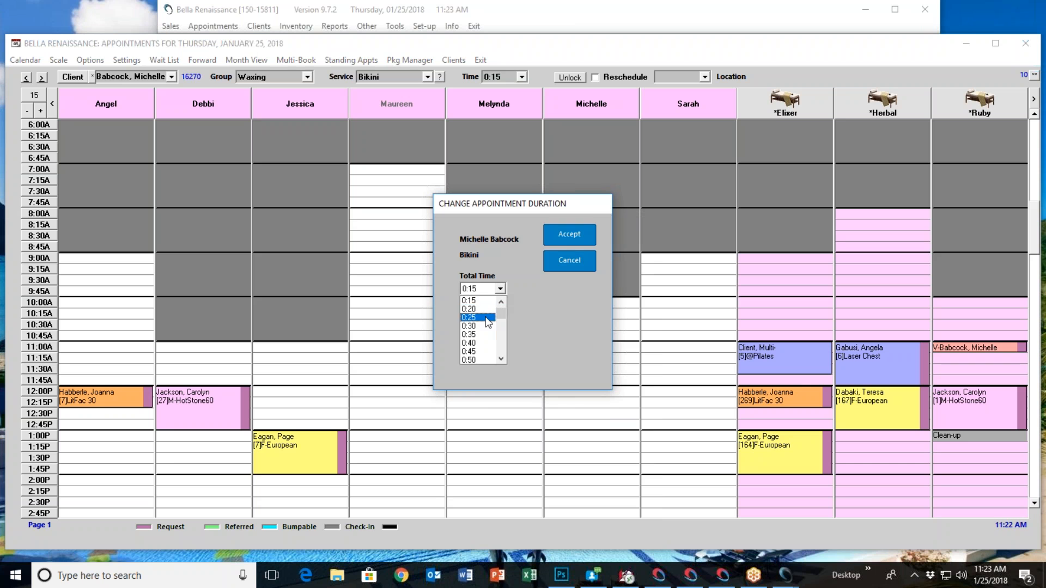
click(504, 306)
click(558, 242)
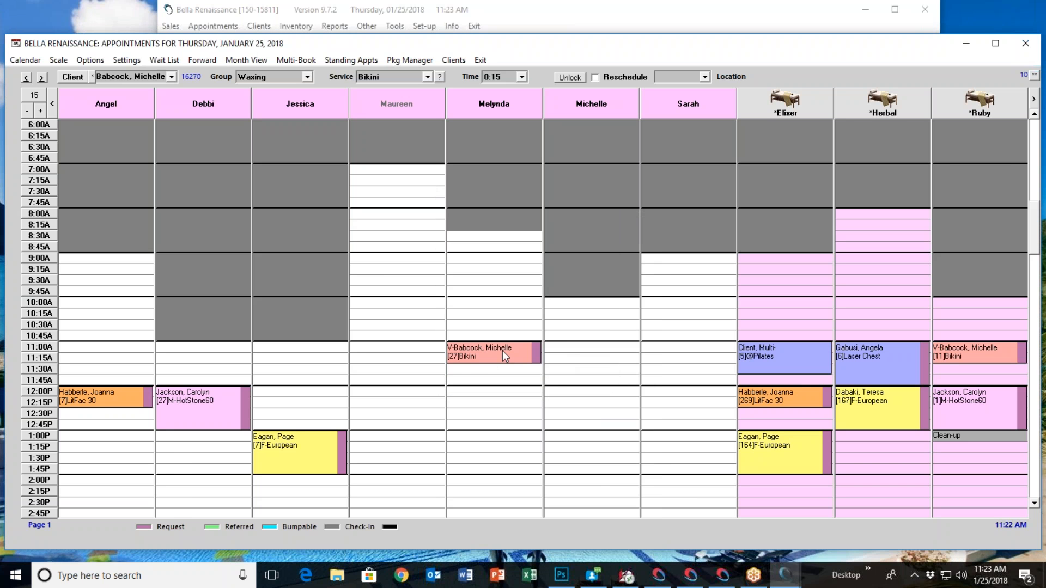
click(1032, 362)
click(960, 430)
click(1017, 32)
click(514, 262)
Switch the group filter to Massage and select a client from the last names starting with E
click(307, 77)
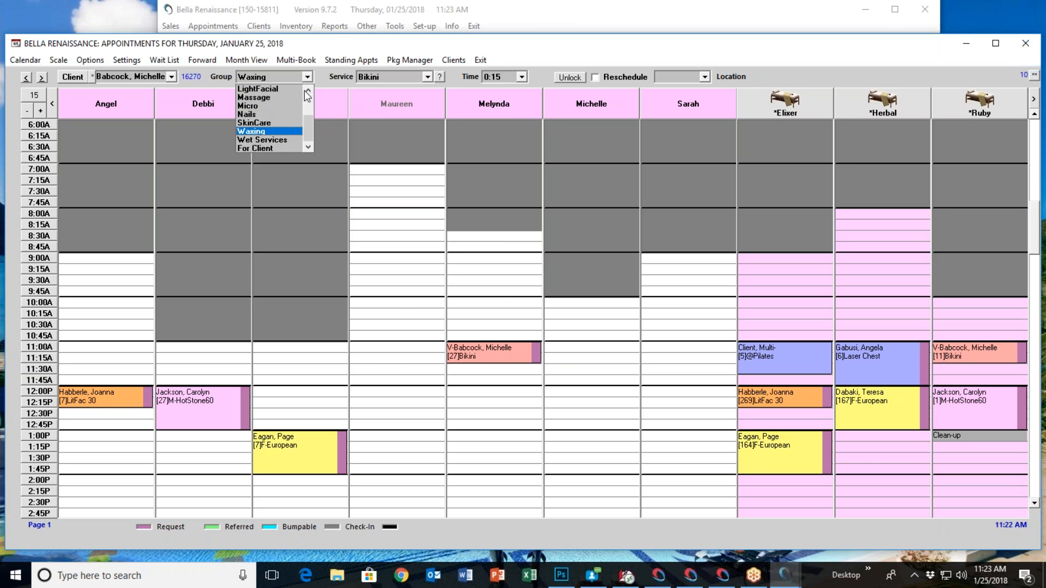
click(276, 103)
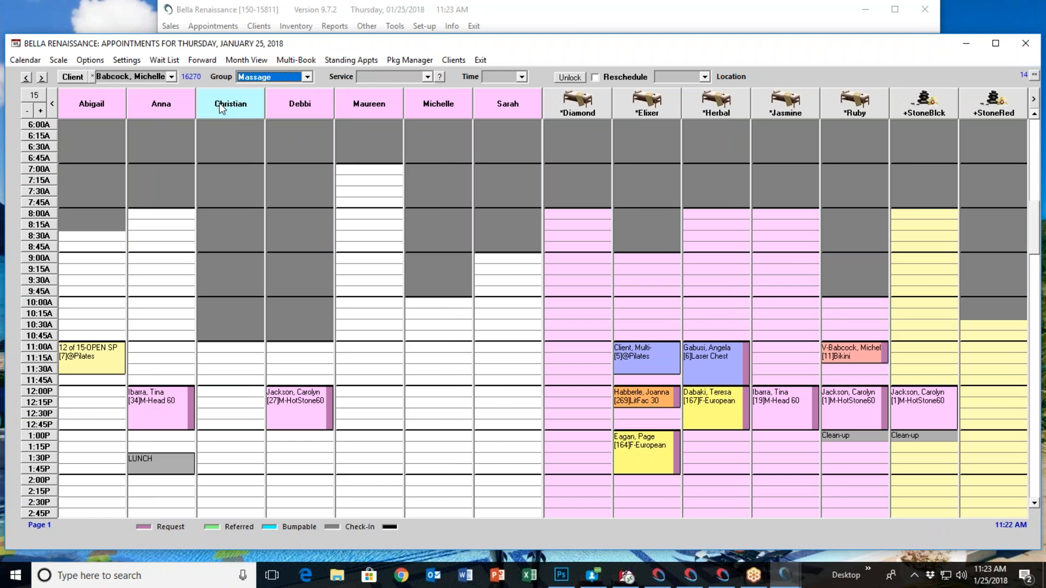
click(74, 77)
text(E)
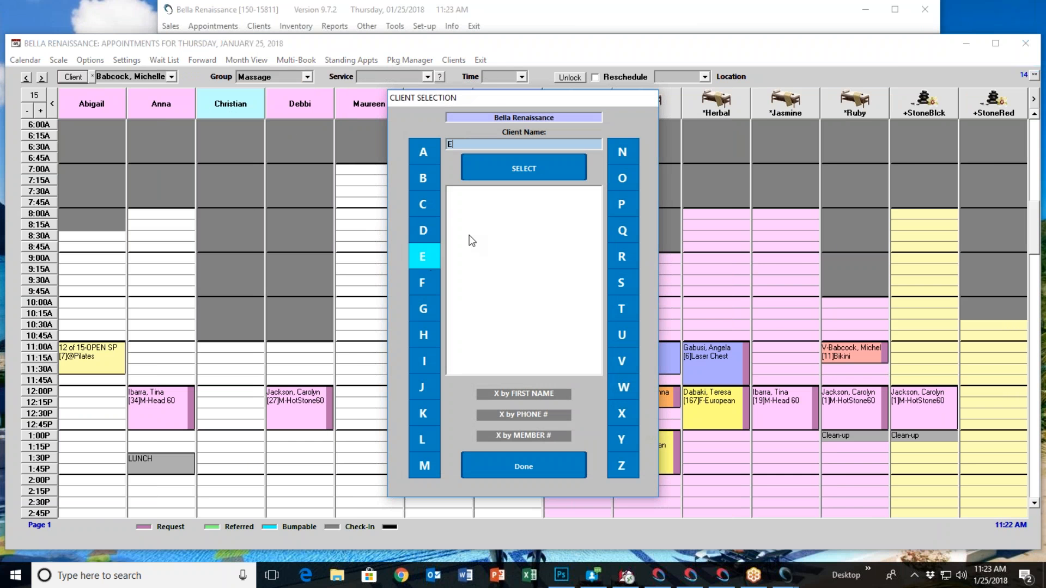
click(516, 165)
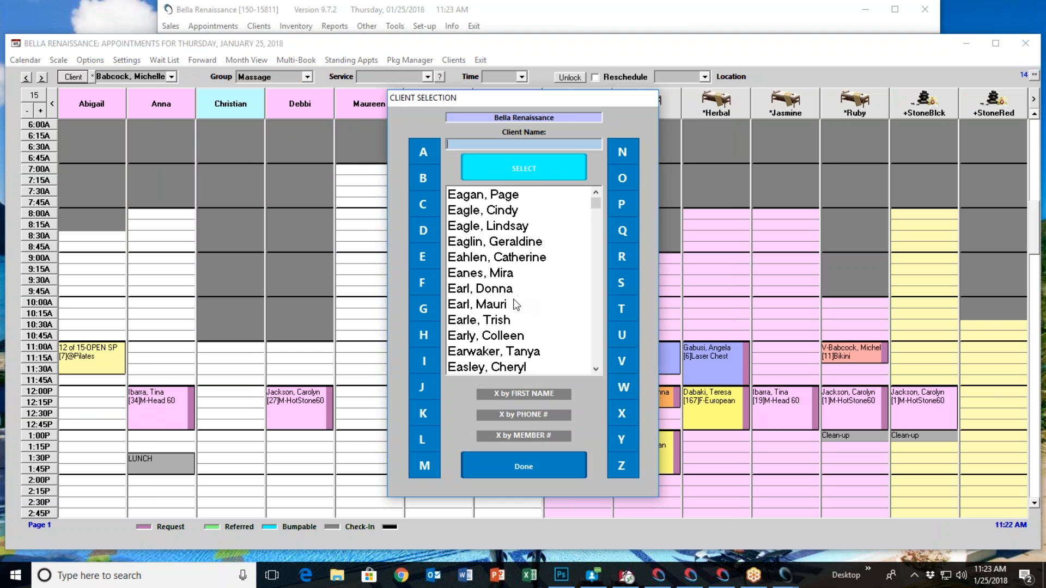
double_click(503, 309)
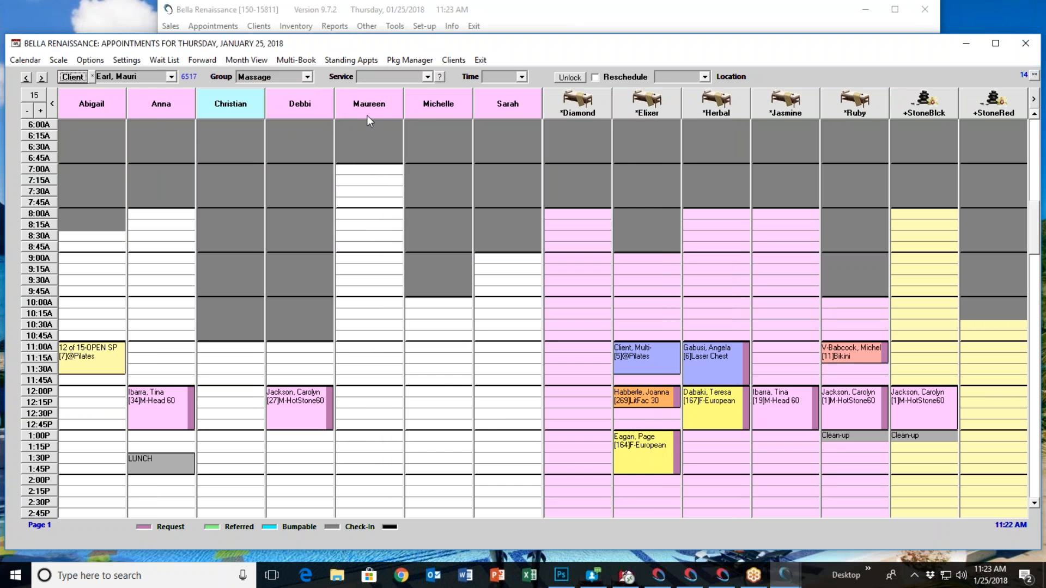
Book an M-Swedish 60 as a request with the fifth operator at 10:00 AM, using the *Herbal room
click(427, 76)
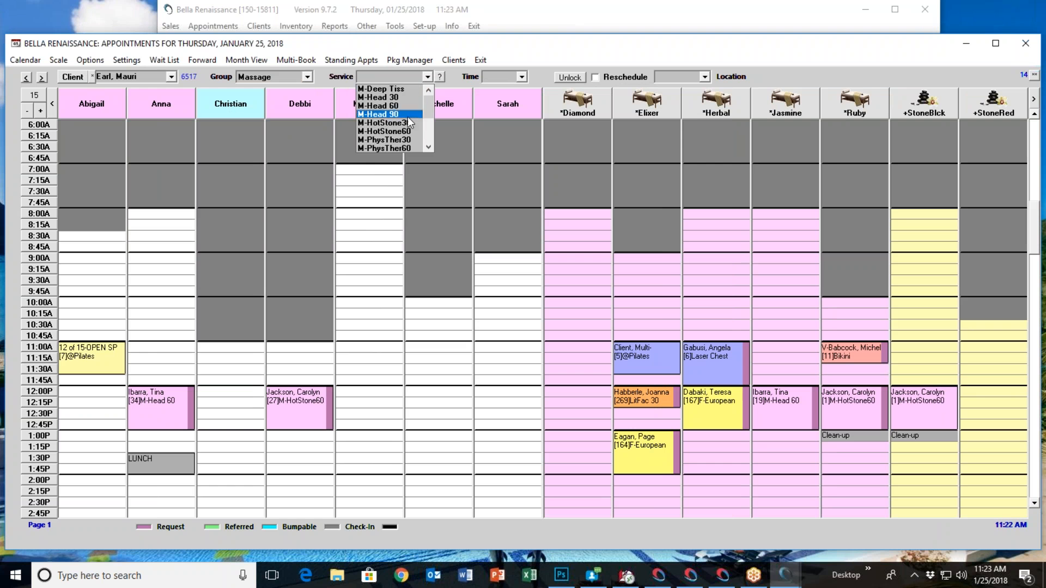
scroll(403, 126, down, 3)
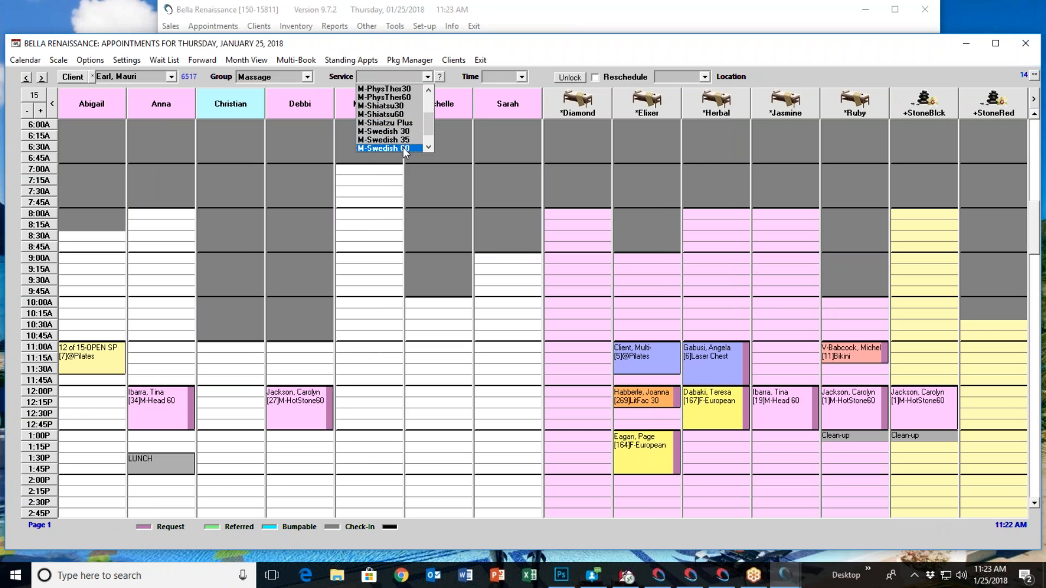
click(403, 147)
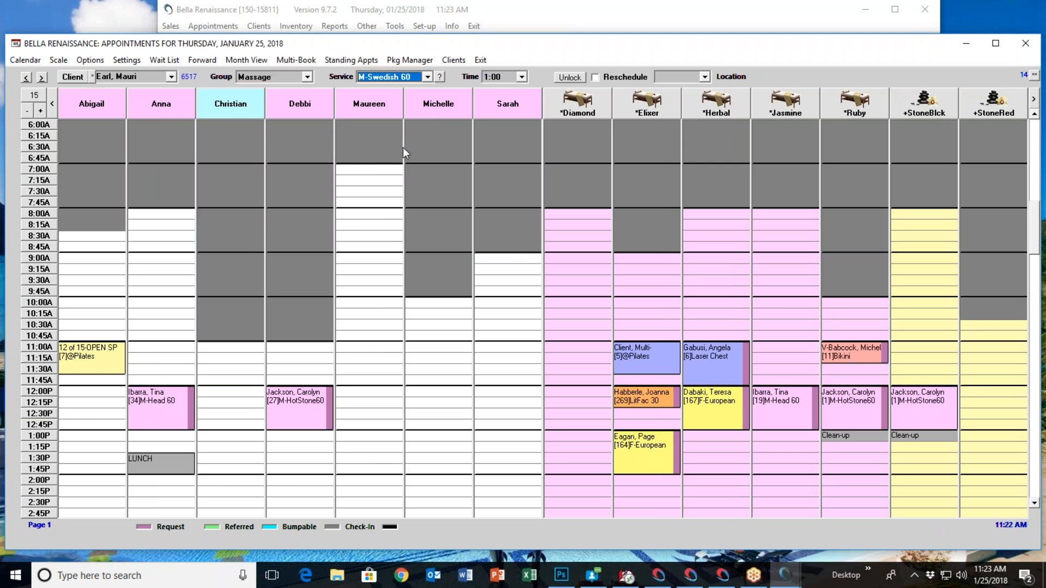
click(356, 304)
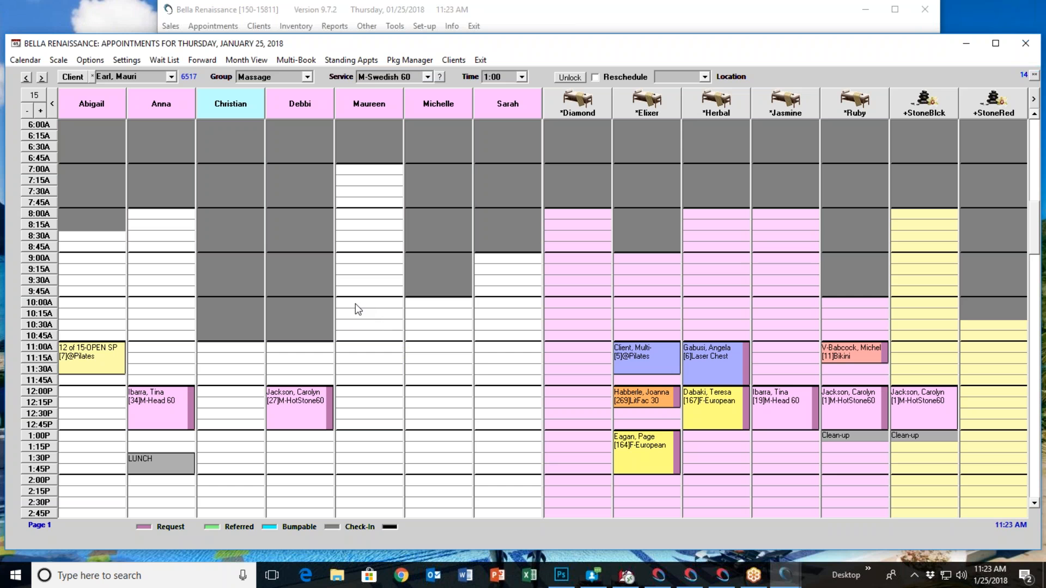
right_click(355, 304)
click(394, 326)
click(516, 305)
click(490, 324)
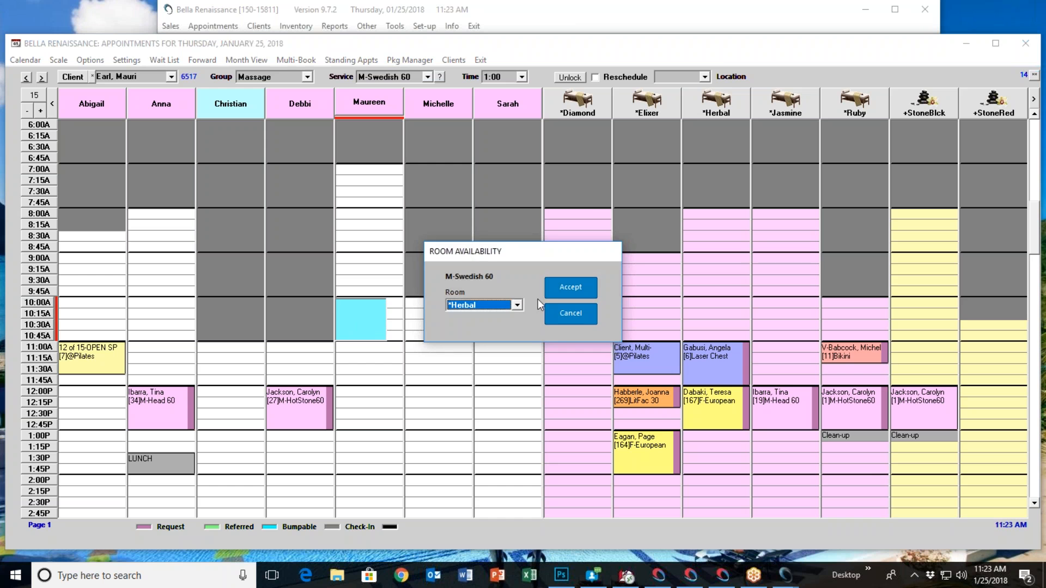
click(552, 290)
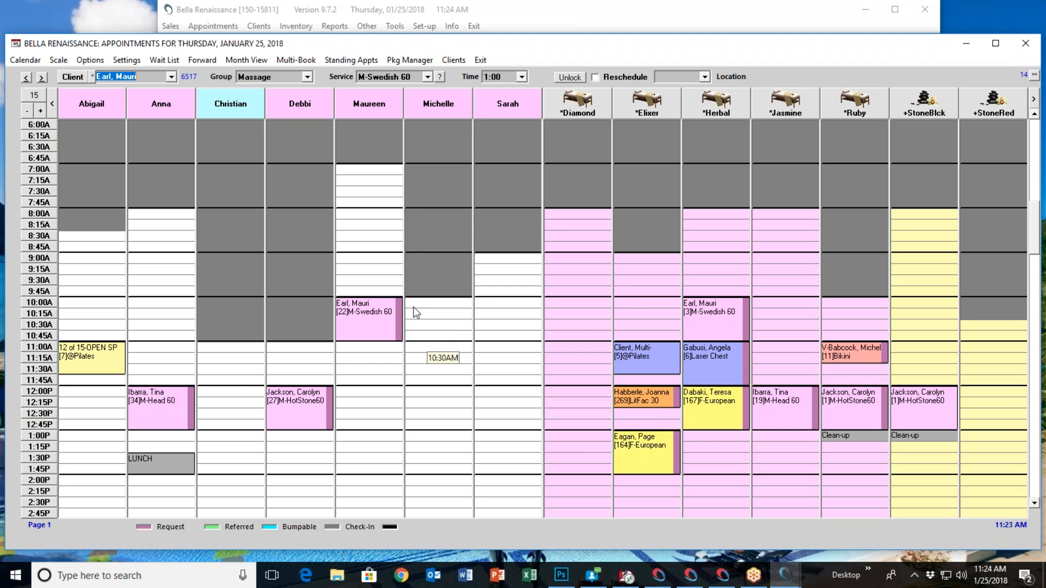
Find the clients whose last names start with E and select the family member sharing the booked client's last name
click(74, 77)
click(436, 255)
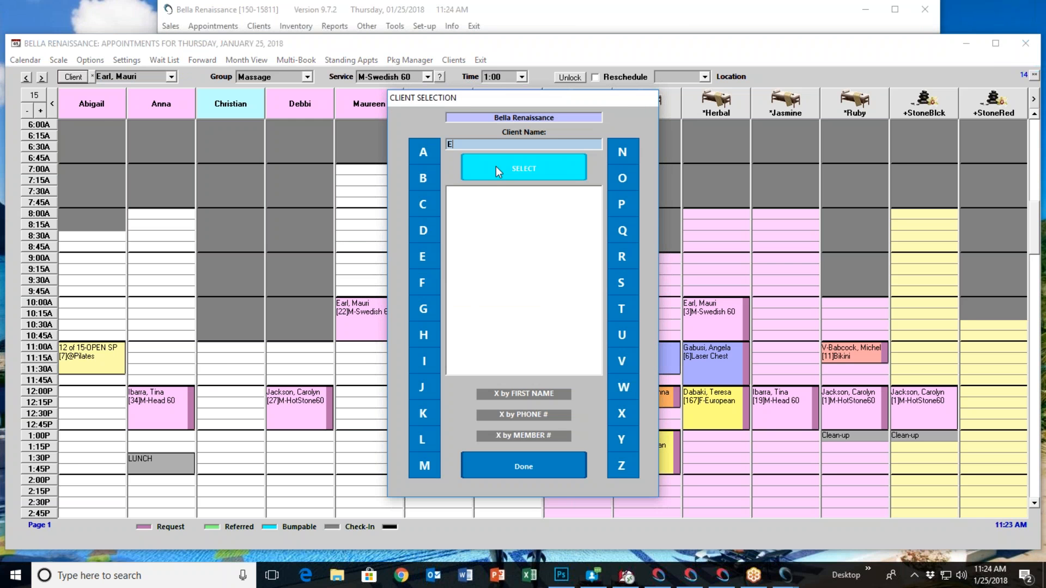
click(497, 172)
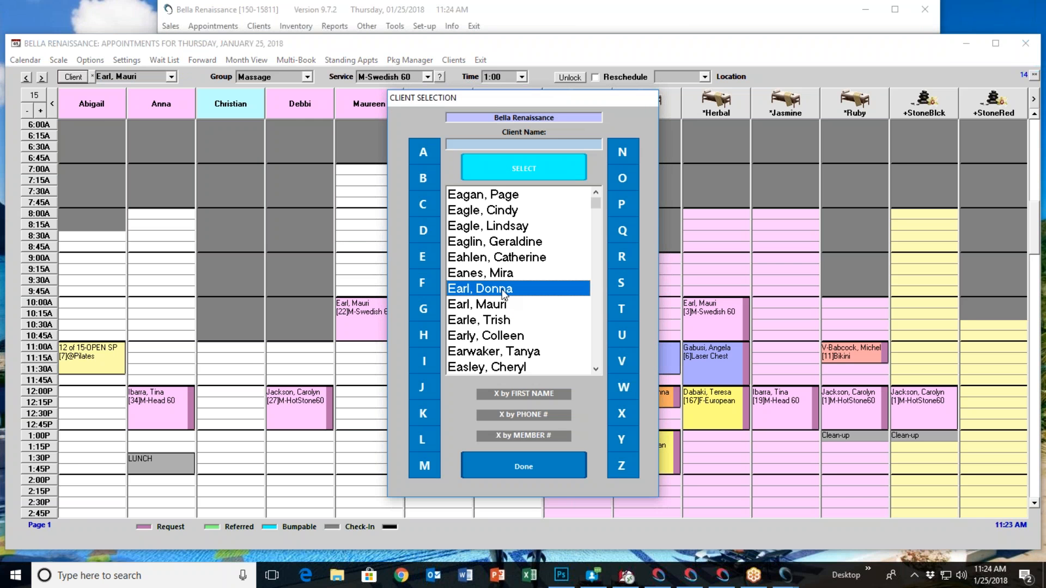
double_click(503, 295)
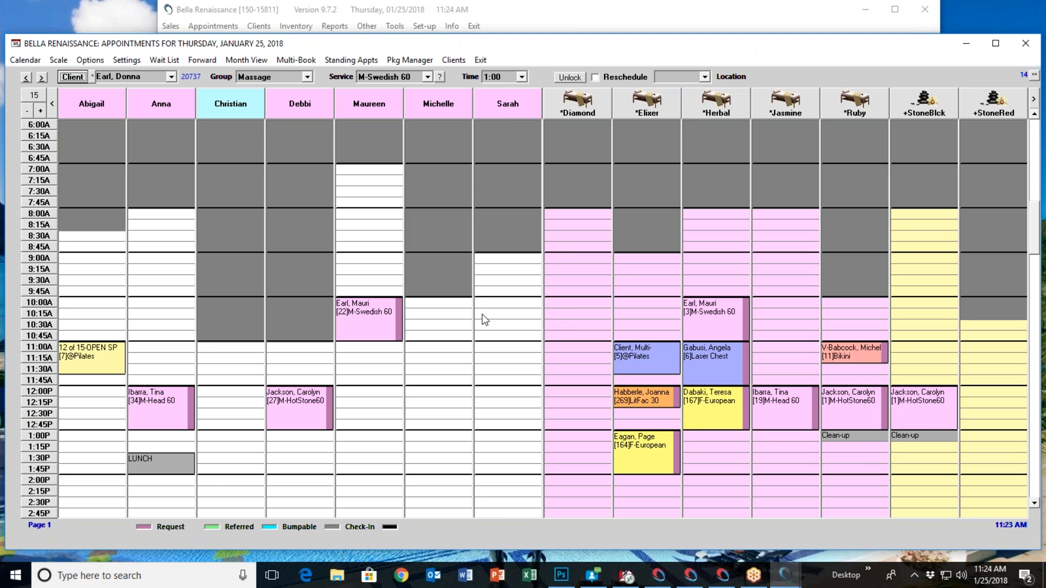
Double-book the *Herbal room at 10:00 AM with a requested M-Swedish 60 by the sixth operator, and view the slot's appointment list
right_click(701, 304)
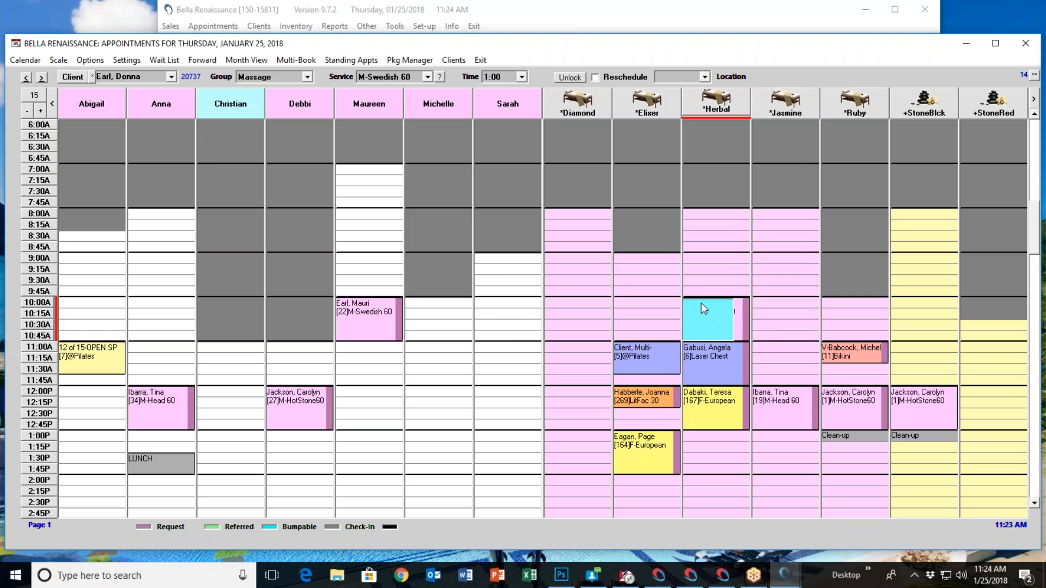
click(721, 324)
click(518, 306)
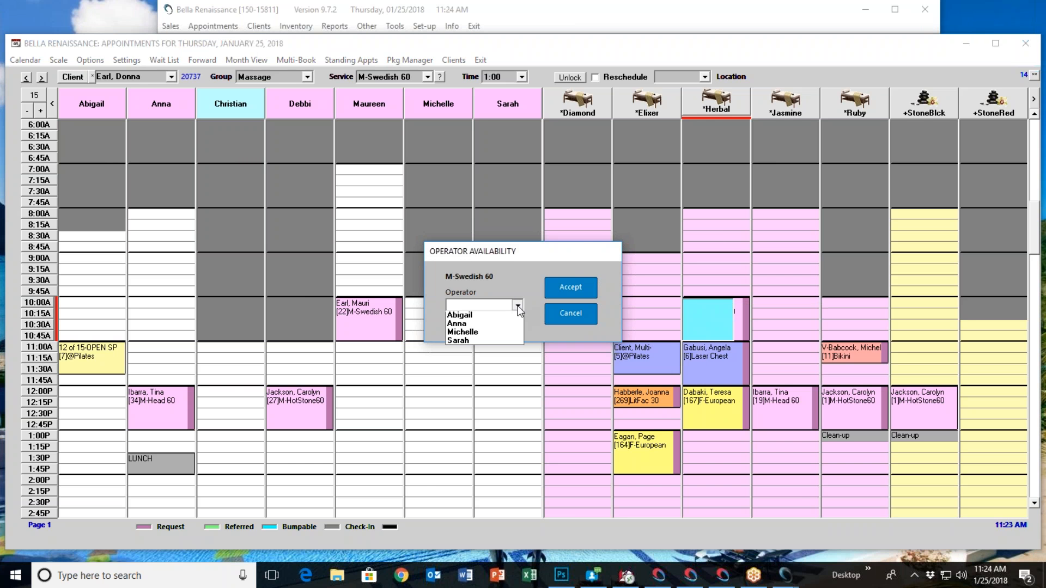
click(492, 335)
click(561, 288)
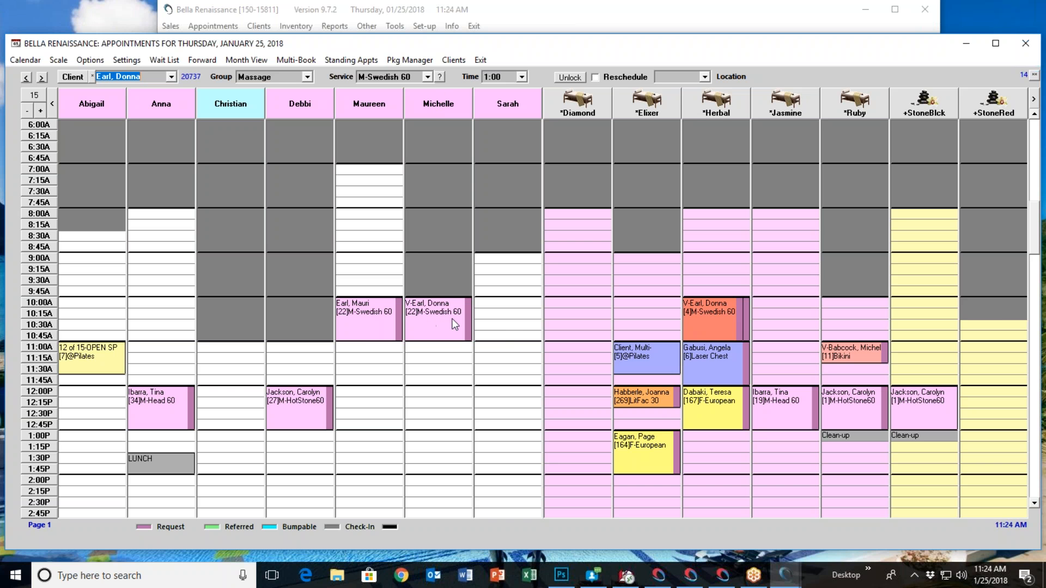
right_click(719, 314)
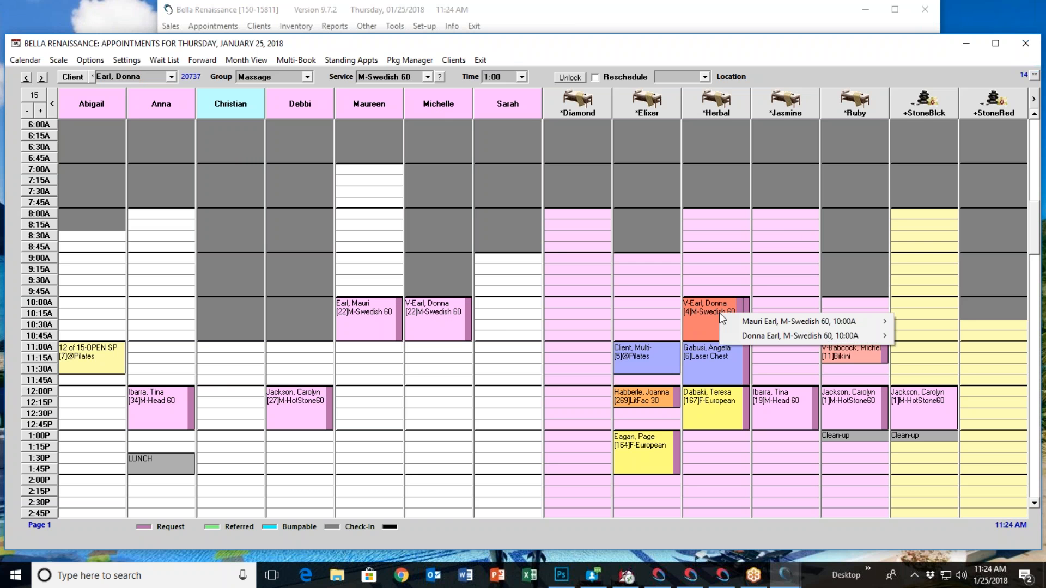
click(509, 45)
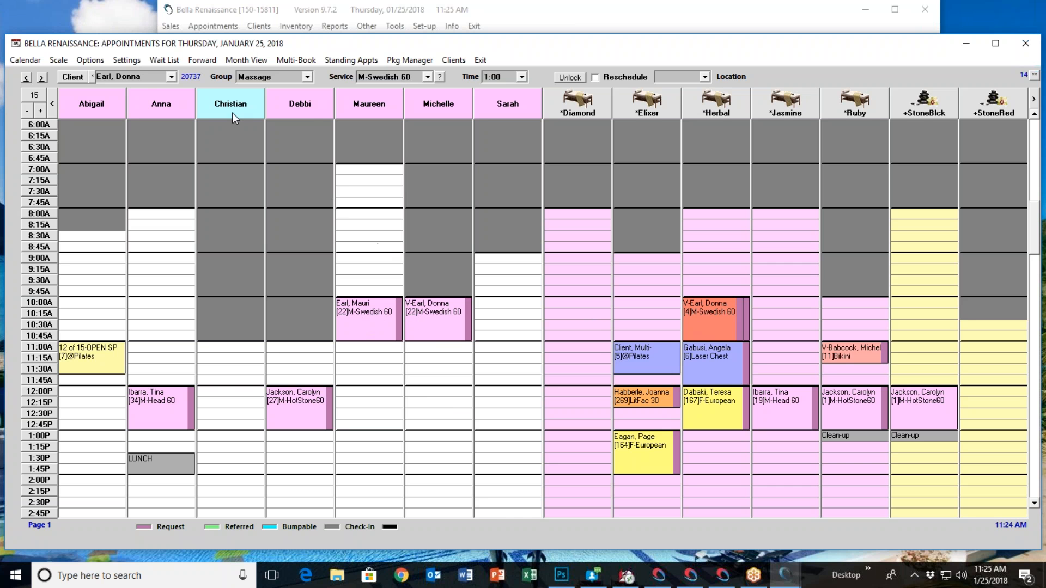
Keep the Massage group filter and choose the M-HotStone60 service
click(307, 77)
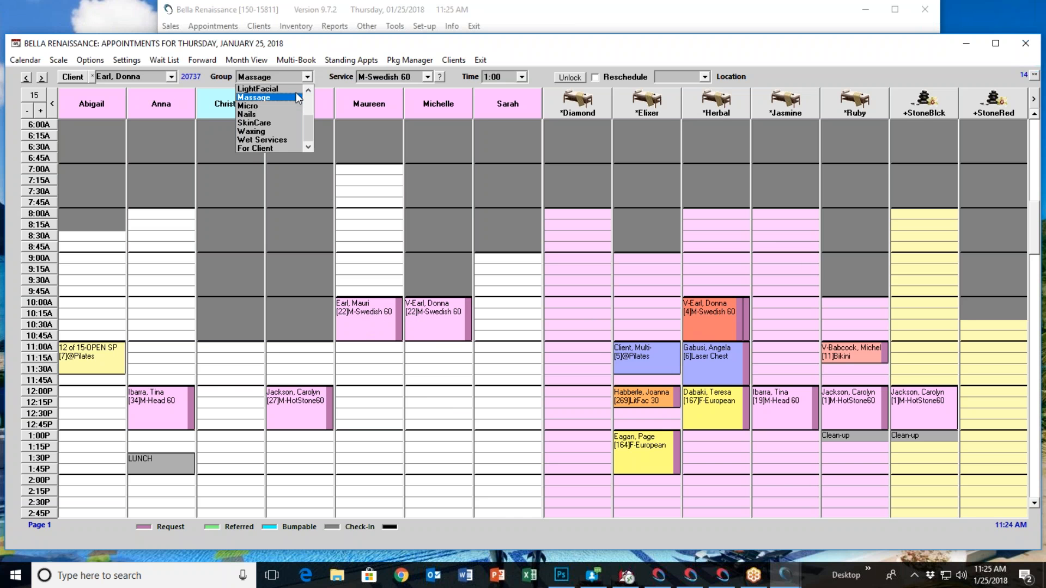
click(281, 98)
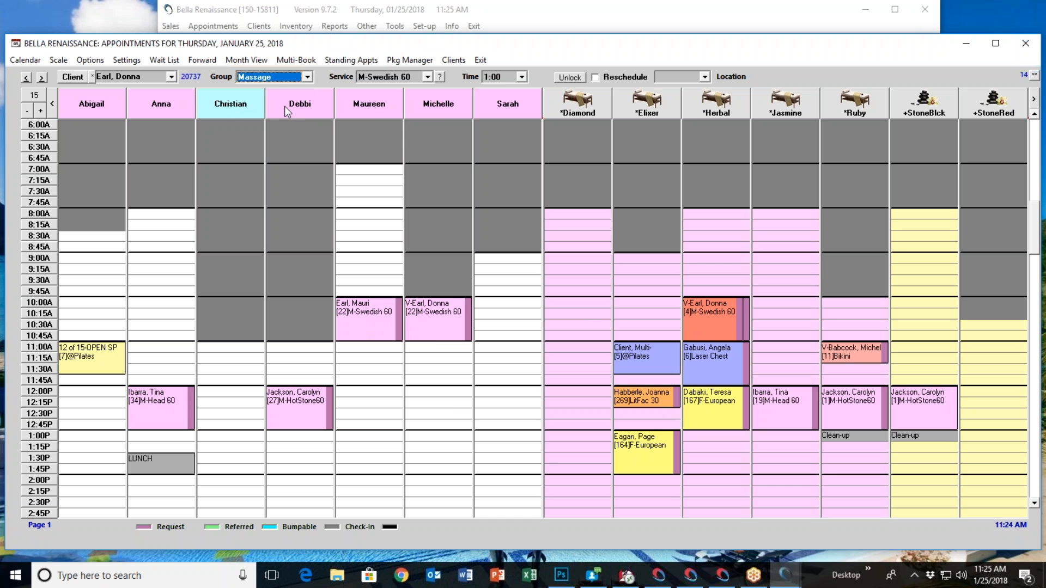
click(427, 77)
scroll(388, 120, up, 3)
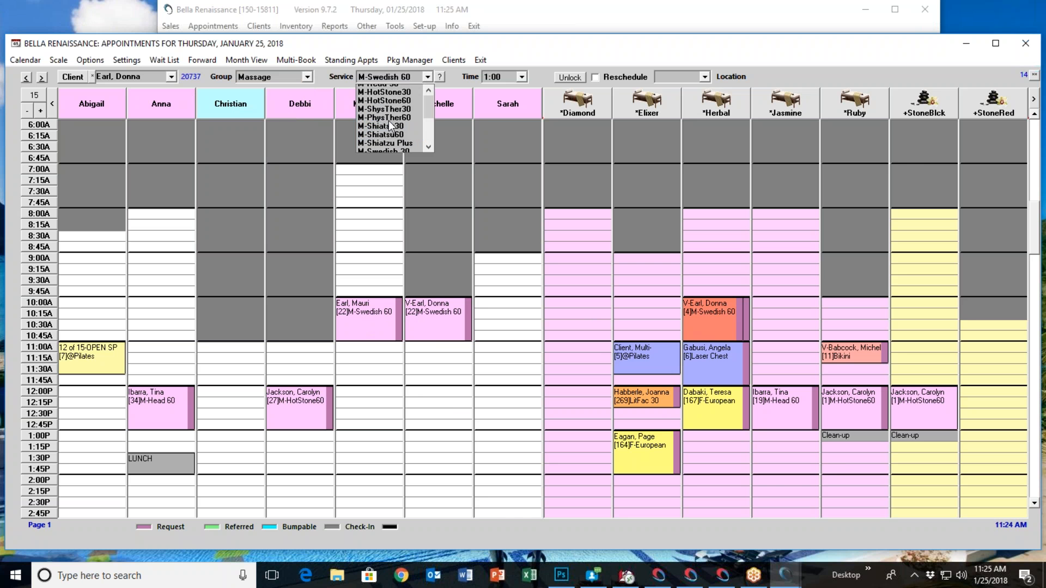
click(404, 132)
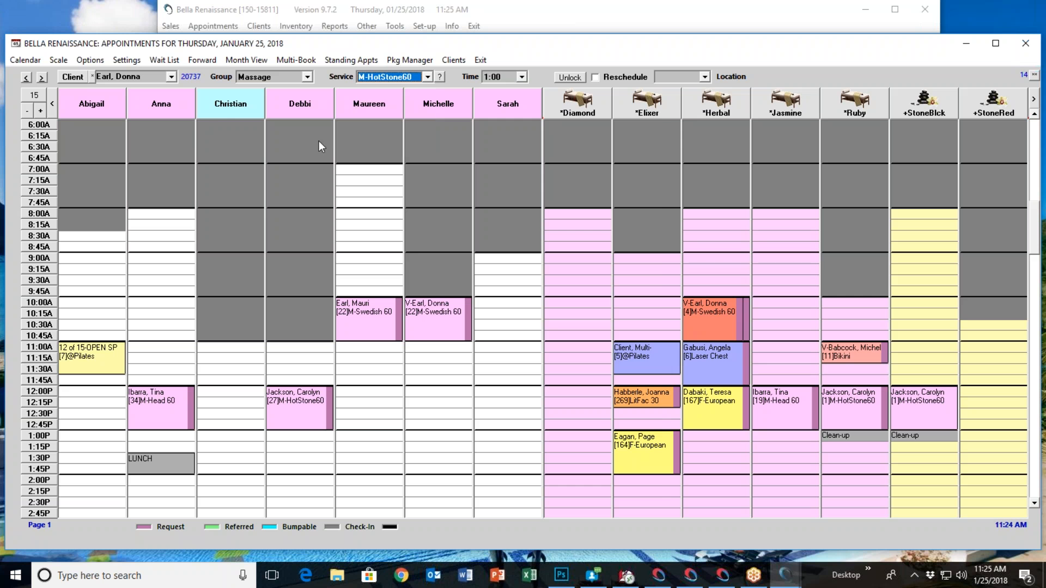
click(79, 80)
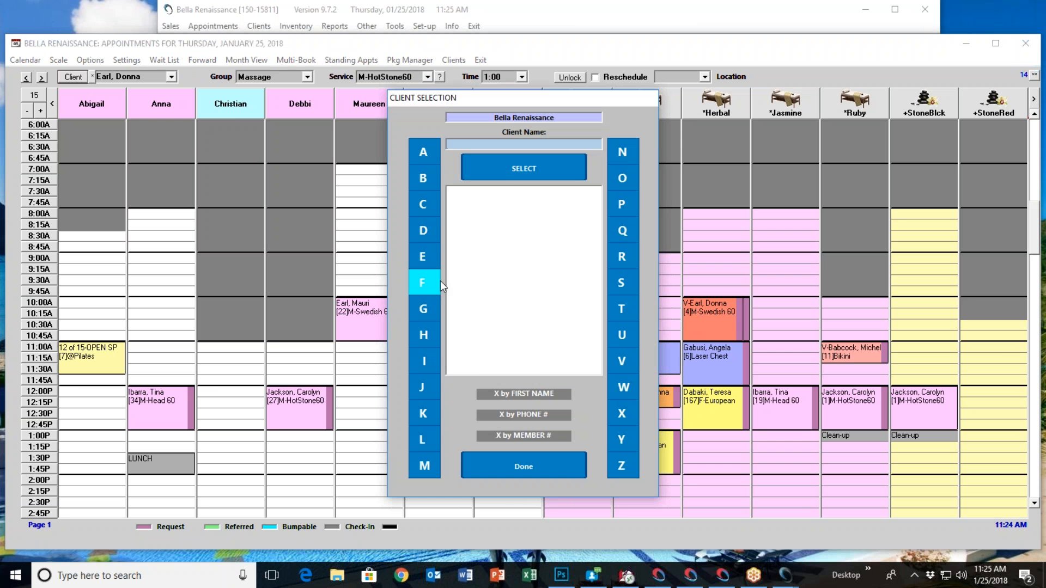
click(426, 309)
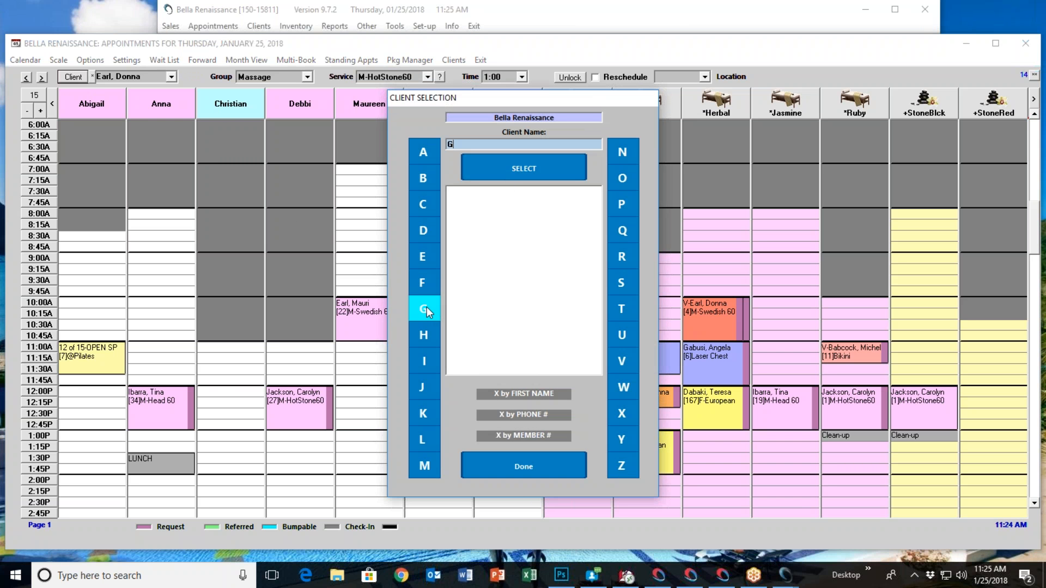
click(528, 462)
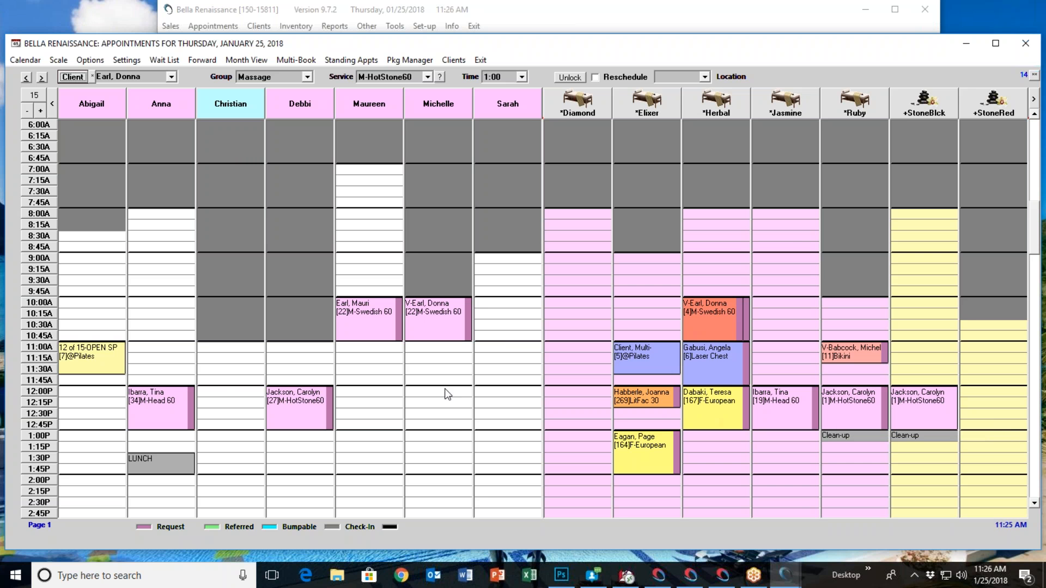
Find the clients whose last names start with H and select the tenth client listed for the next booking
click(72, 77)
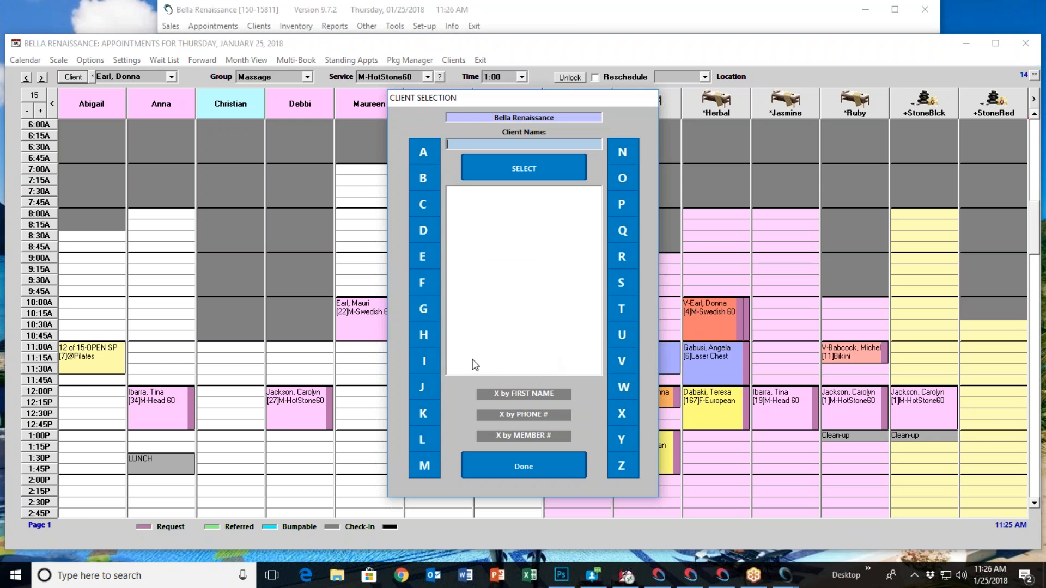
click(431, 335)
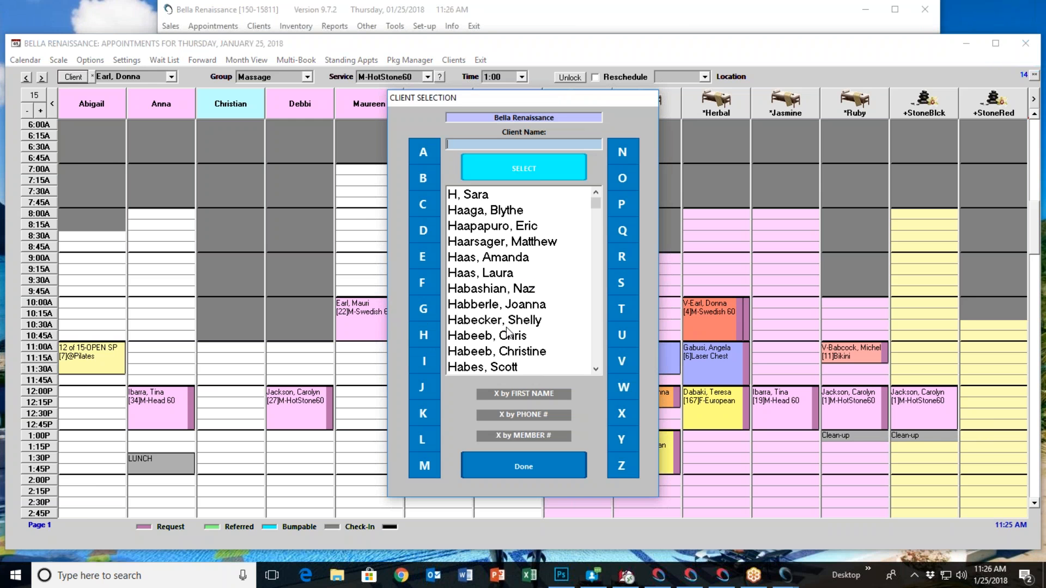
double_click(508, 338)
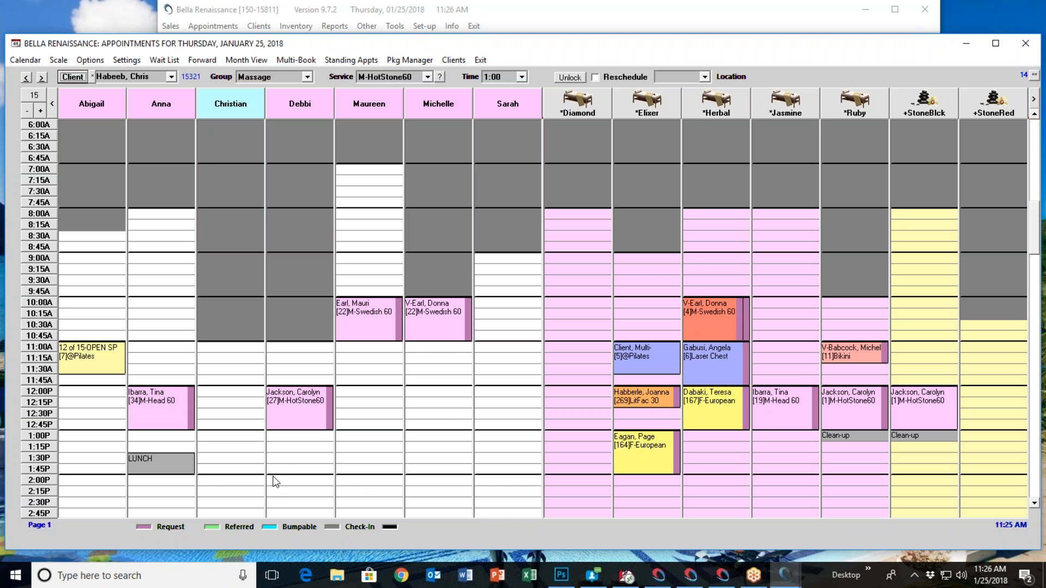
Book the M-HotStone60 as a request with the fourth operator at 1:00 PM, using the *Jasmine room and the +StoneRed stones
click(286, 436)
click(313, 460)
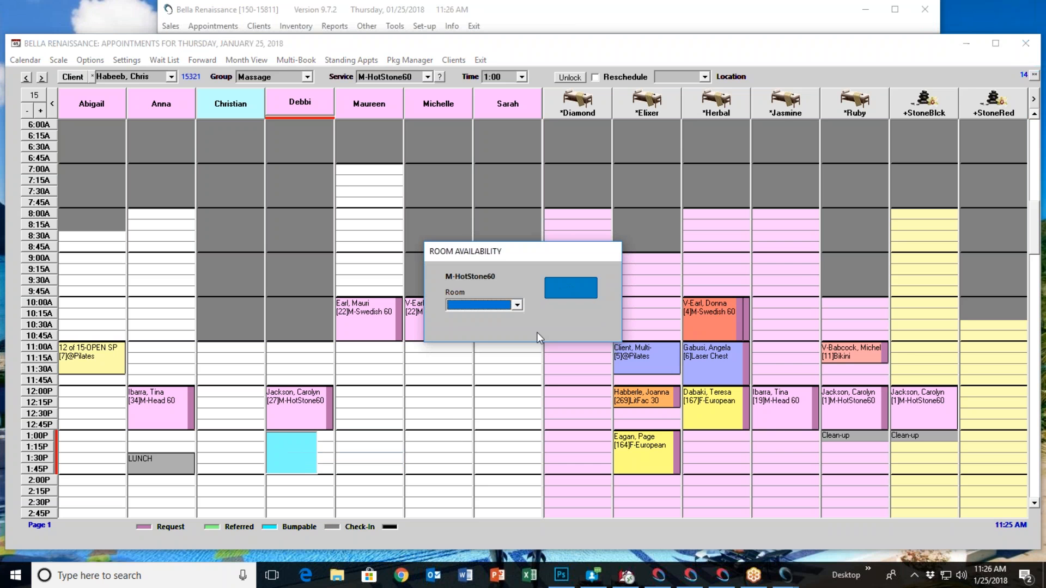
click(517, 306)
click(499, 325)
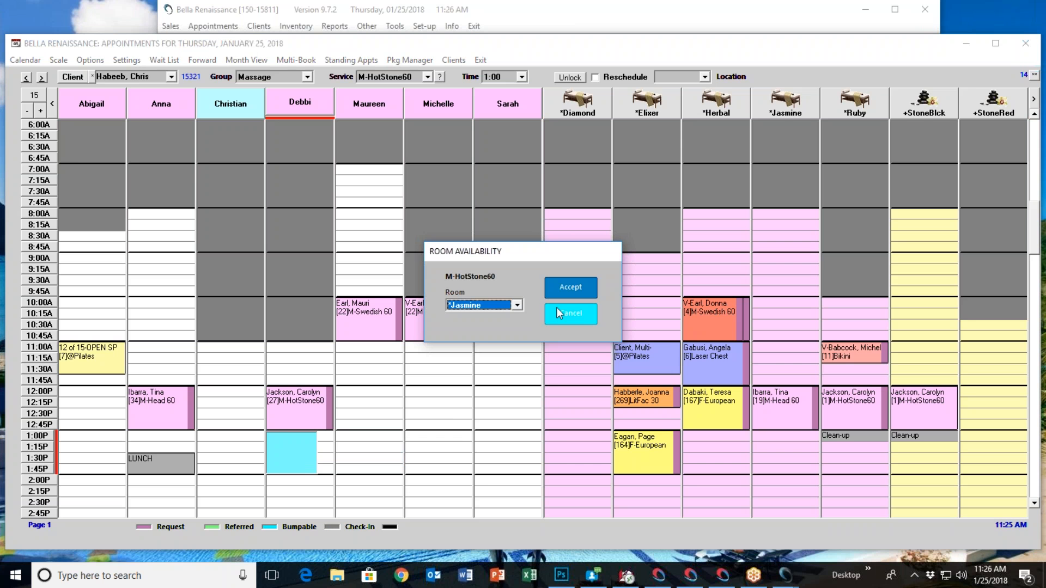
click(567, 289)
click(517, 307)
click(499, 326)
click(570, 288)
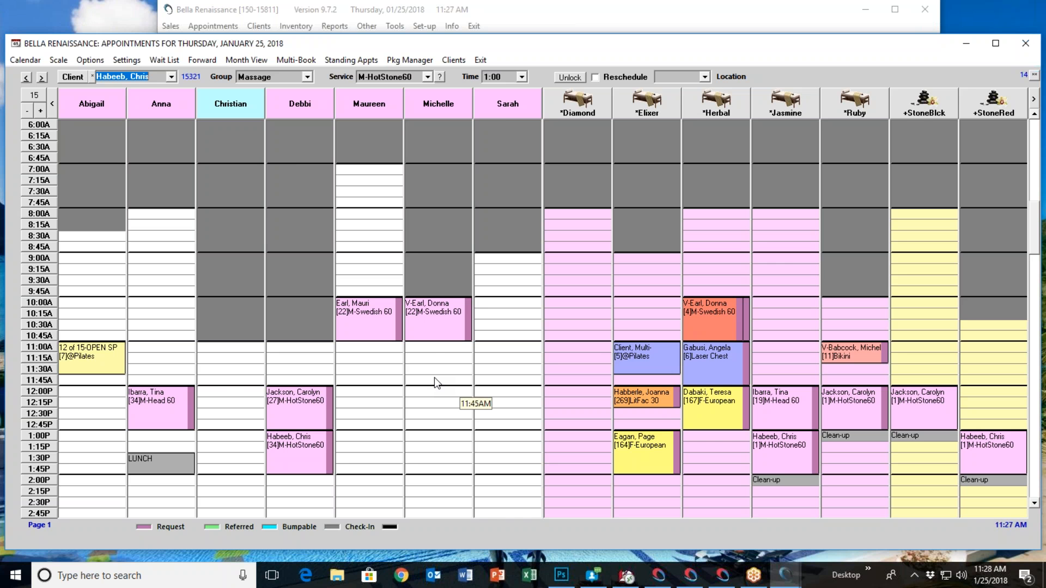
Start a multi-client multi-book, look through the available packages and choose the Multi-Service option
click(296, 58)
click(392, 164)
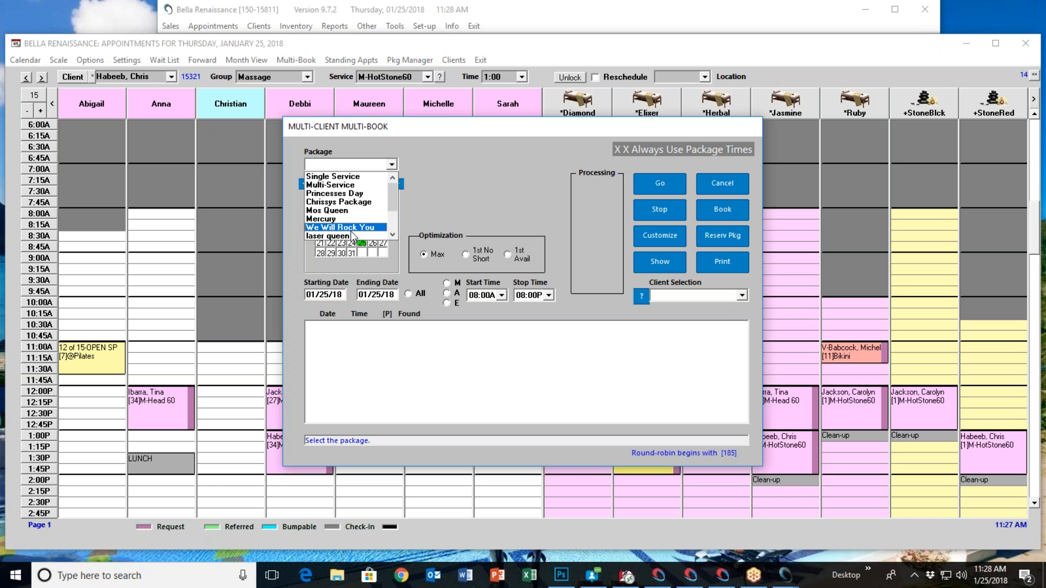
scroll(352, 235, down, 2)
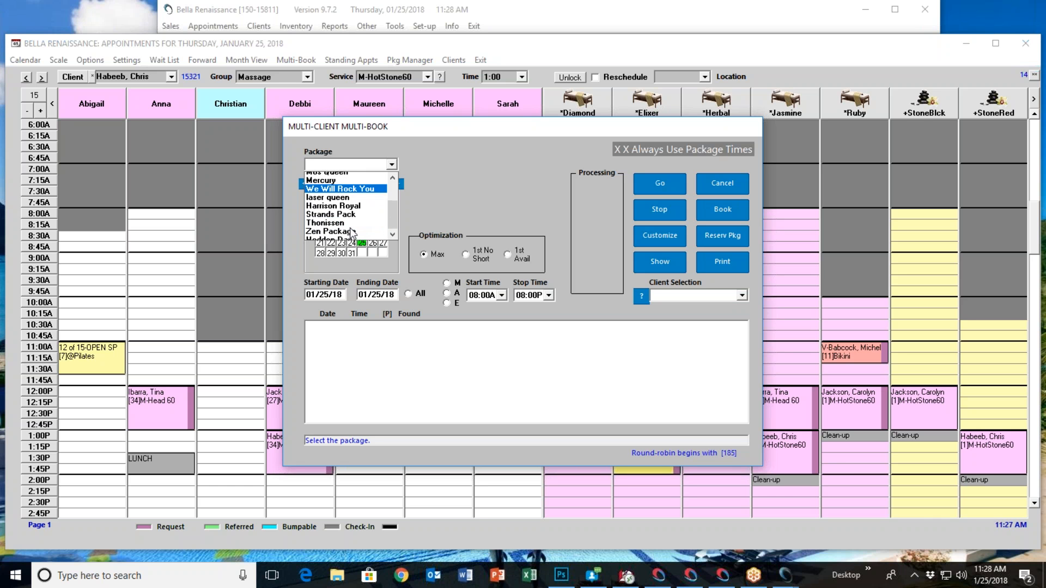
scroll(349, 223, up, 1)
scroll(350, 216, down, 3)
scroll(351, 218, up, 5)
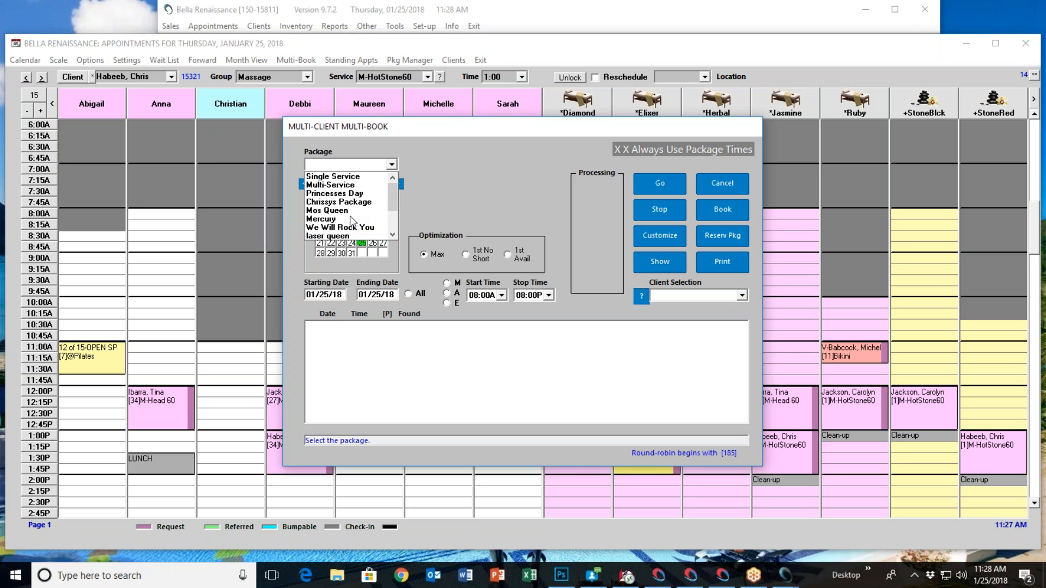
click(343, 185)
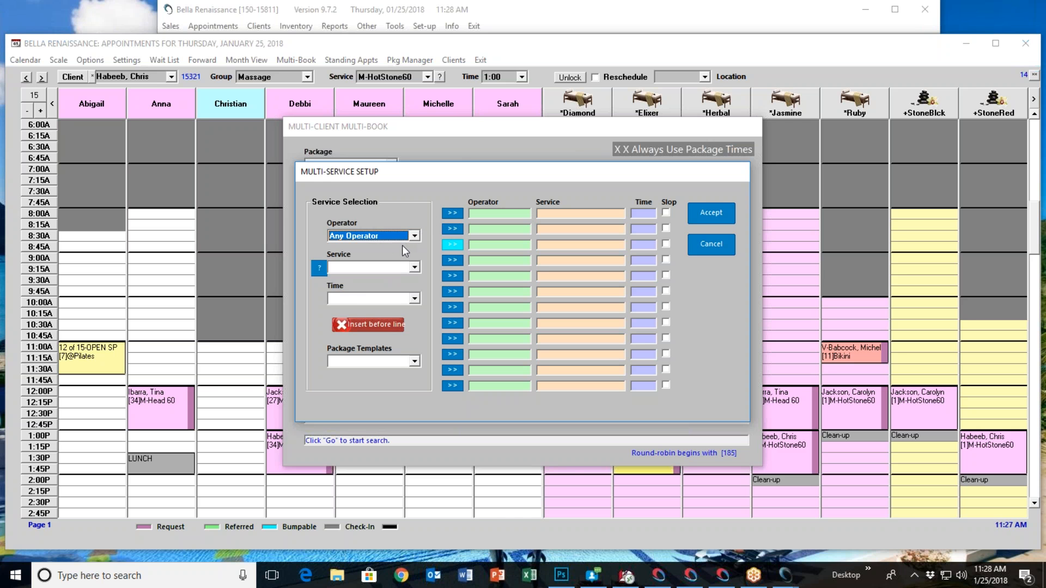
Add a 1:00 Back Facial with the first named operator as the first line of the multi-service setup
click(414, 237)
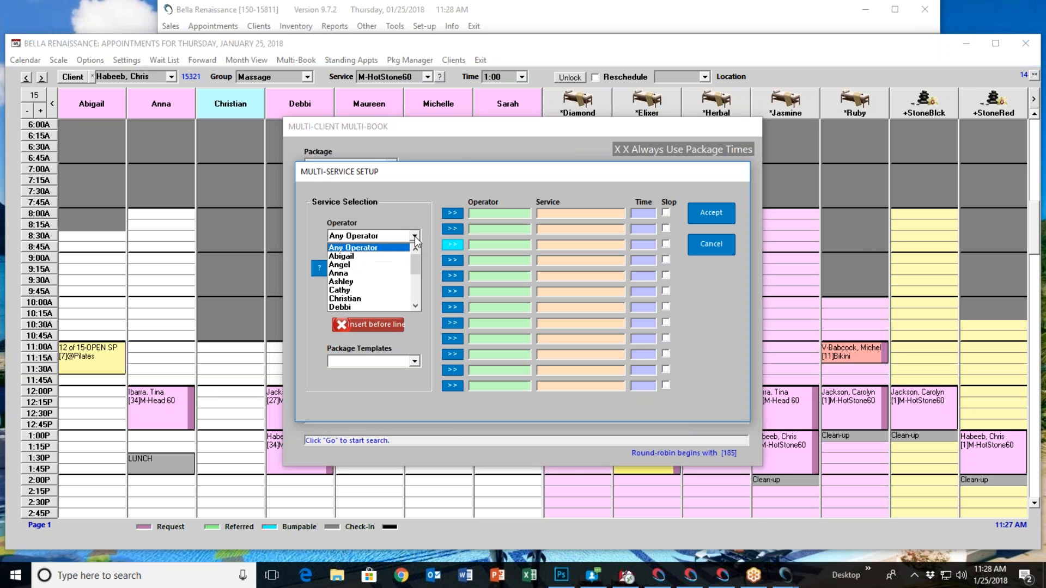
click(373, 258)
click(414, 267)
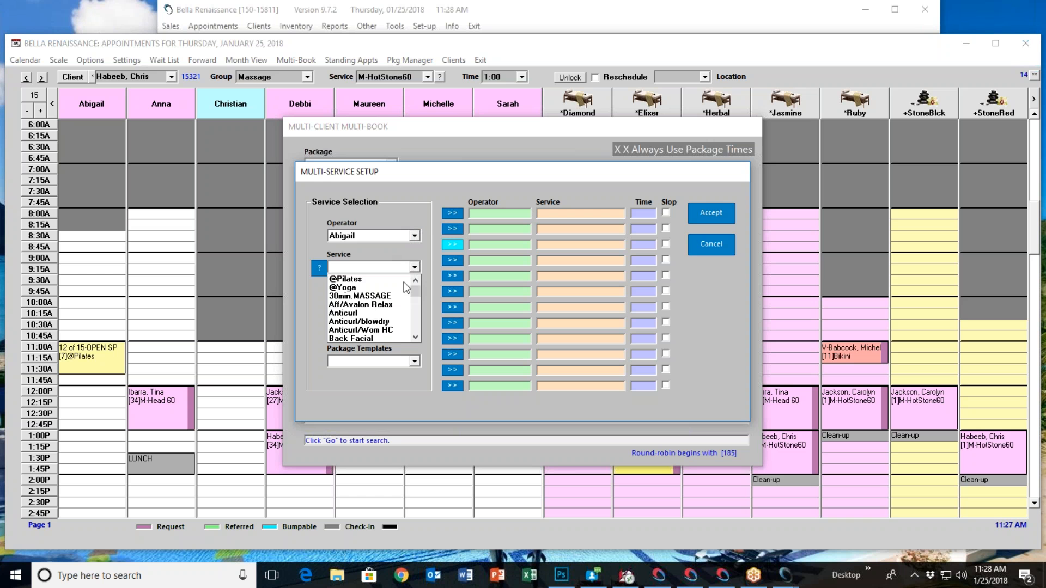
click(384, 339)
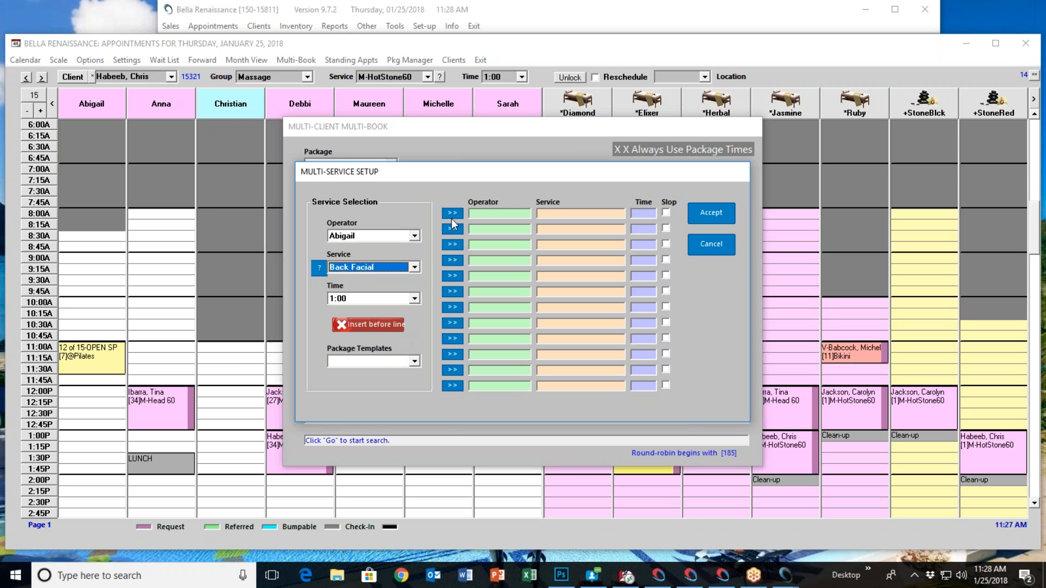
click(453, 215)
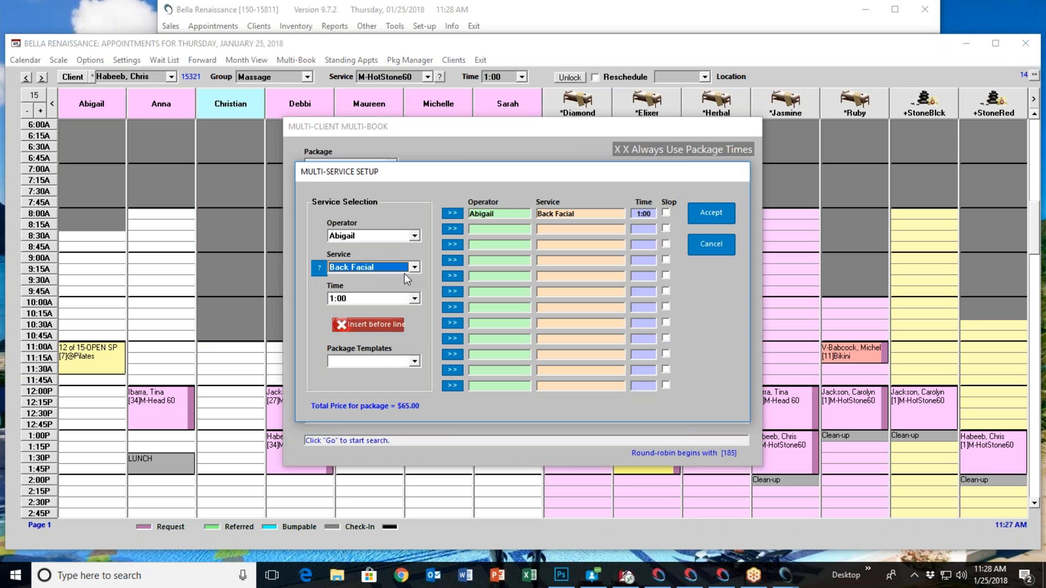
Add a 1:00 BlowDryCurl with the appointment book's third operator as the second line of the multi-service setup
click(415, 236)
click(370, 289)
click(415, 267)
scroll(384, 325, down, 2)
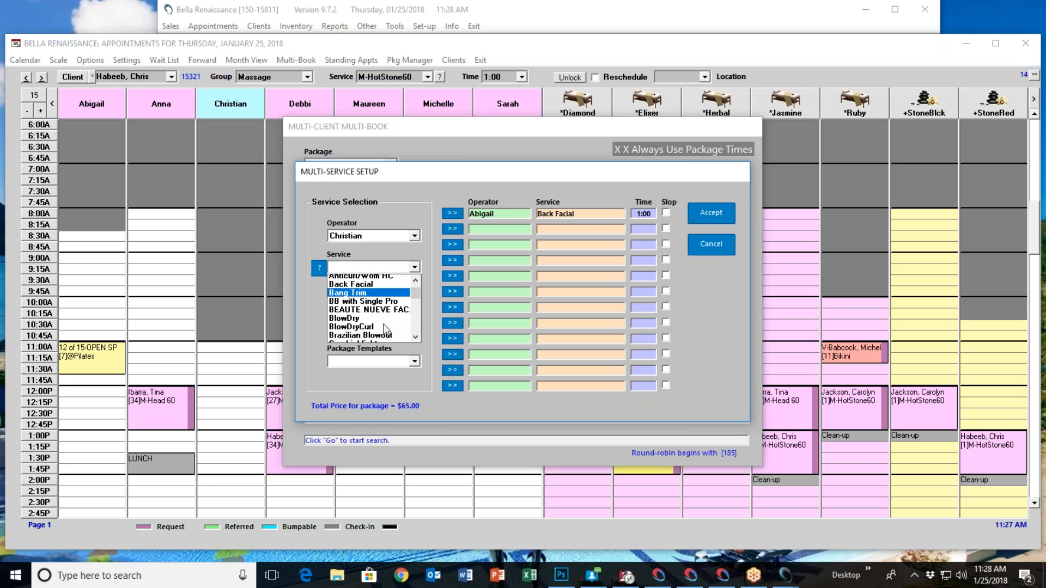
scroll(388, 324, down, 1)
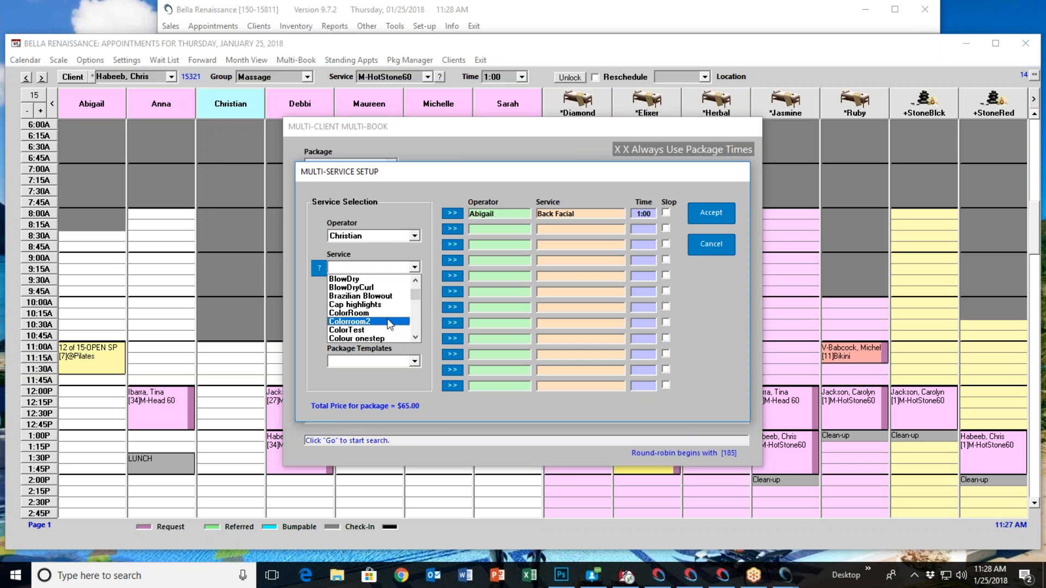
click(377, 288)
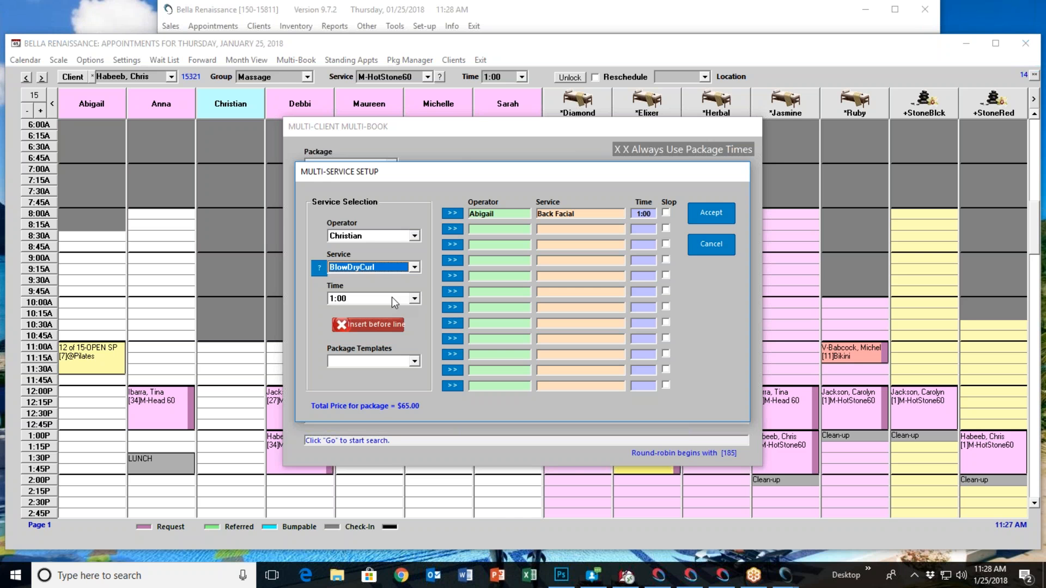
click(449, 229)
Add a 0:30 Brazilian Wax with Any Operator as the third line and accept the multi-service setup
click(415, 236)
scroll(385, 256, up, 2)
click(371, 247)
click(415, 267)
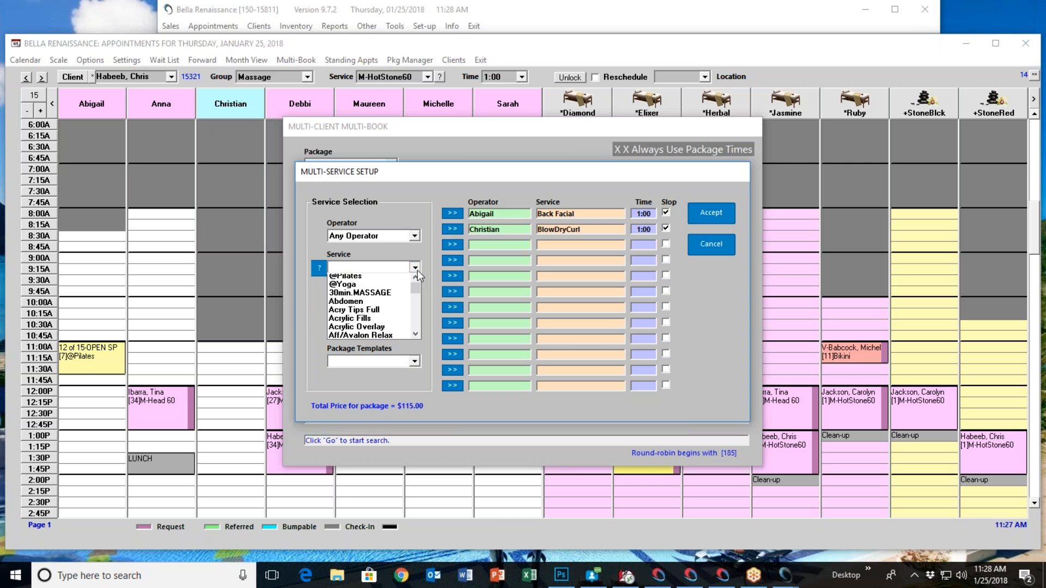
scroll(384, 304, down, 4)
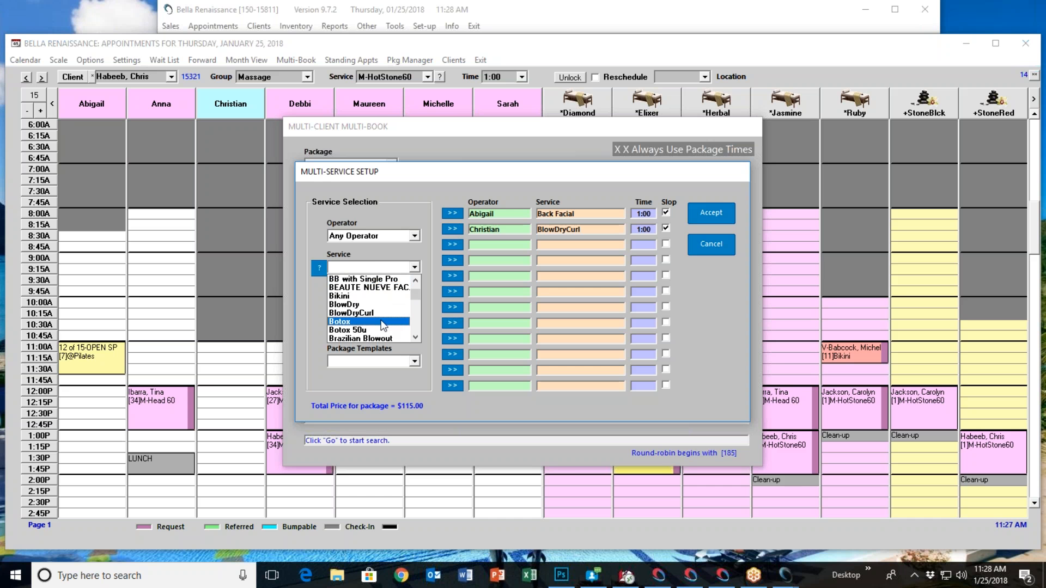
scroll(384, 322, down, 1)
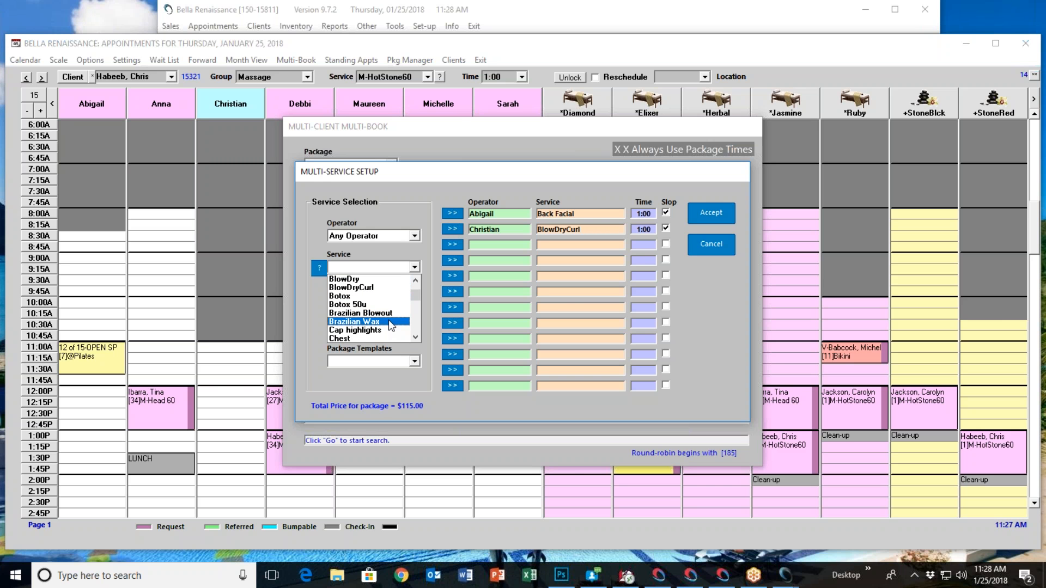
click(388, 319)
click(456, 244)
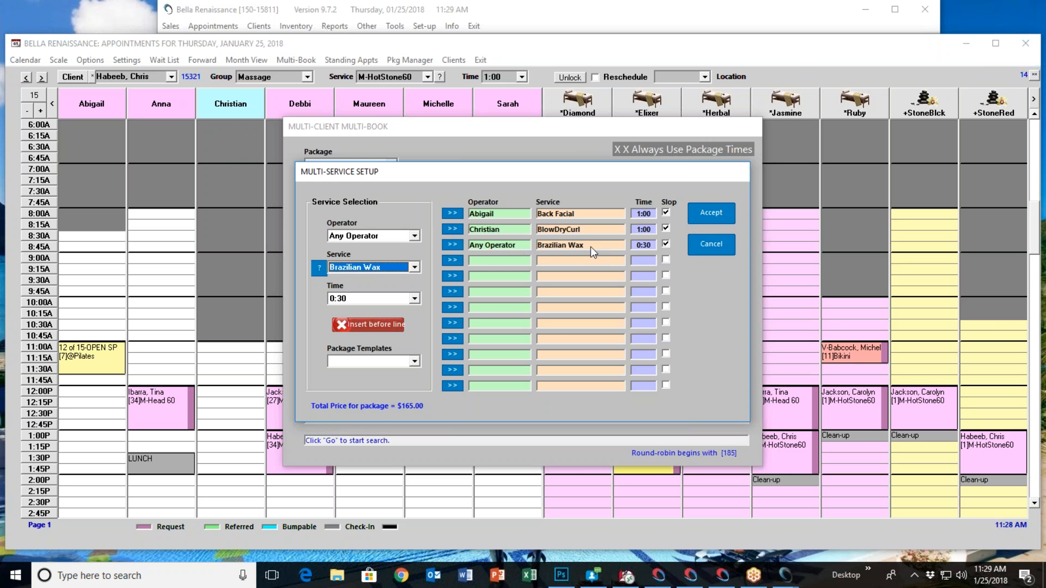
click(708, 216)
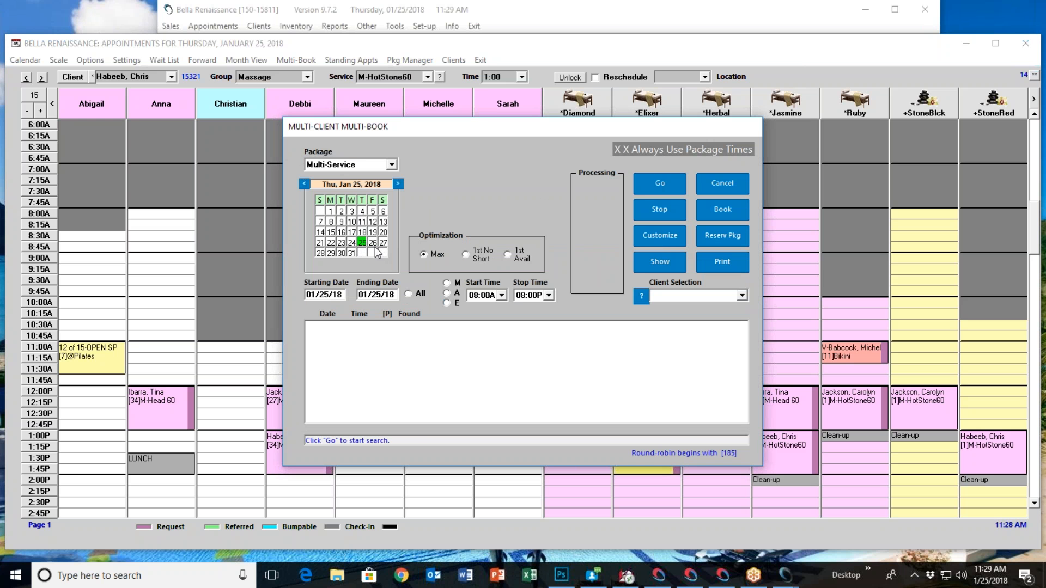
Set the search start time to 09:00A and search 01/25/18 for openings that fit the three services
click(502, 296)
click(482, 324)
click(659, 182)
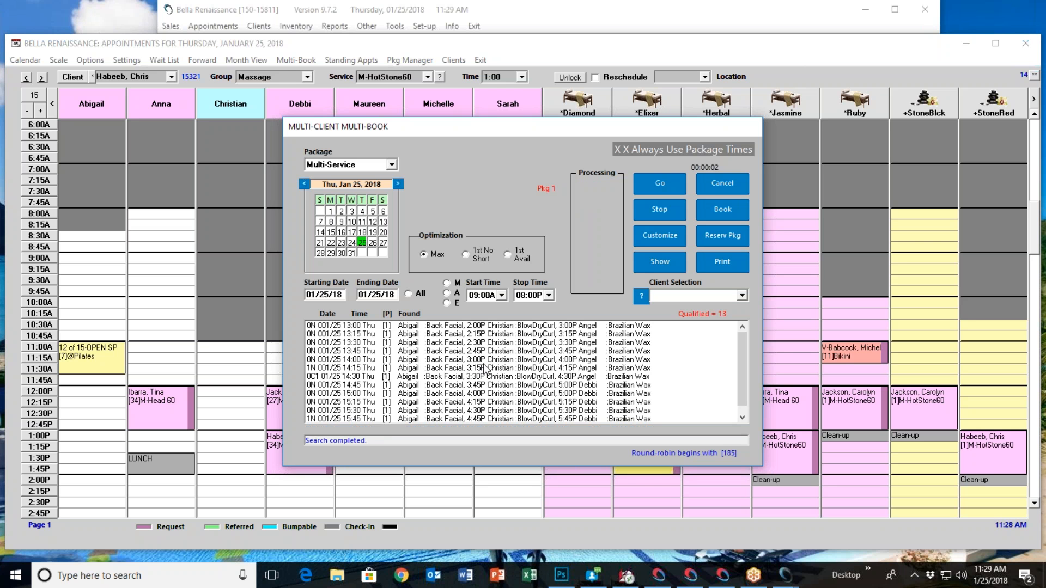
Browse the found openings, select the one starting at 13:00 and view its appointment detail
scroll(468, 359, down, 1)
scroll(467, 369, up, 1)
click(442, 327)
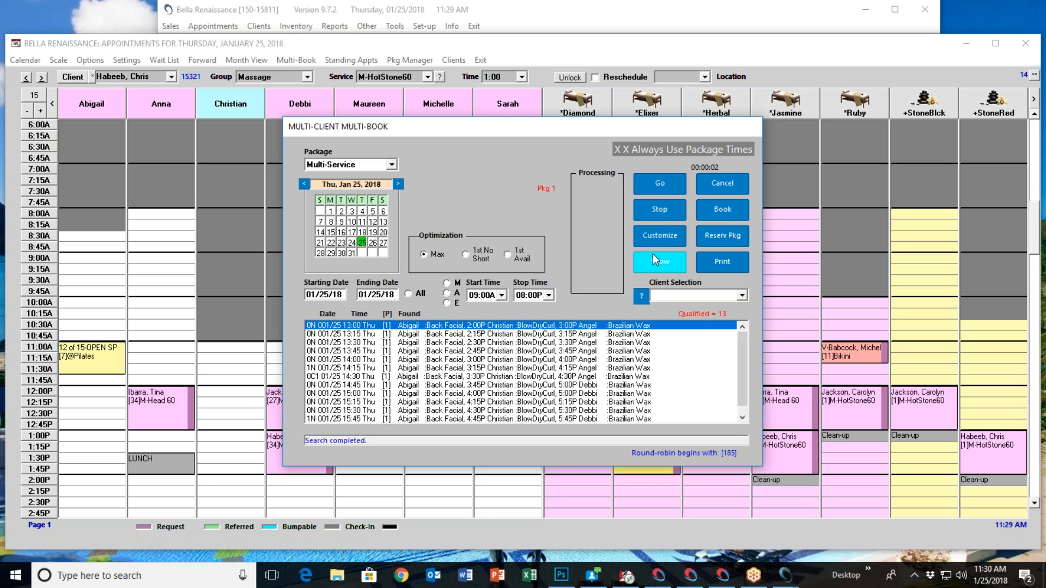
click(652, 260)
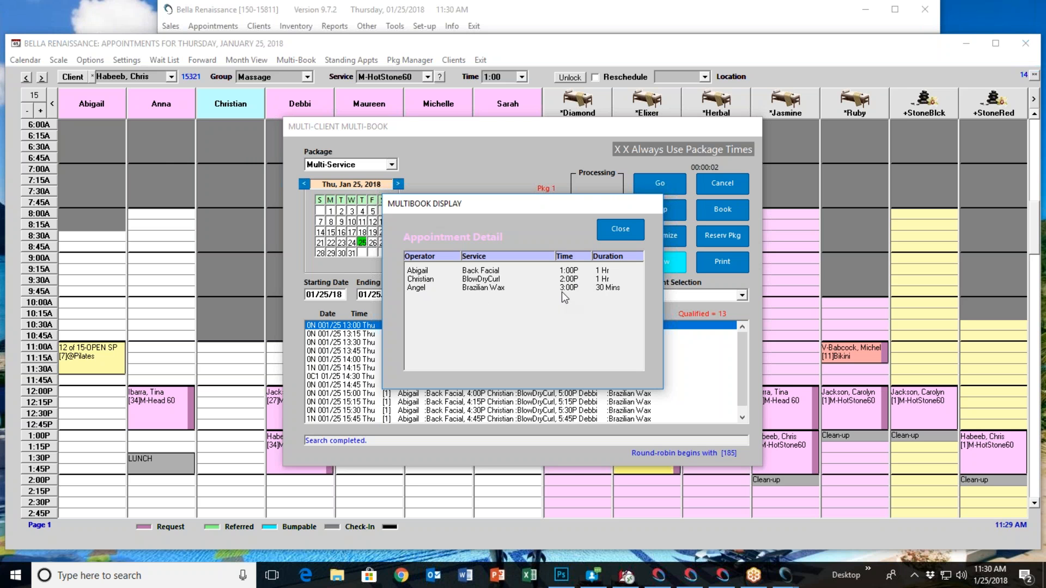
click(616, 230)
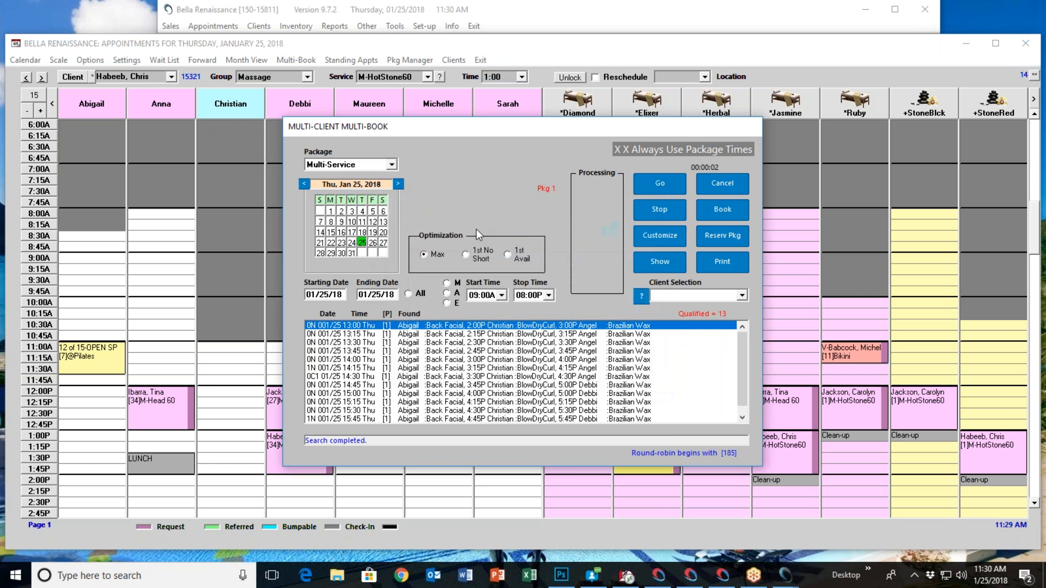
Find the clients whose last names start with G and select one as the multi-book client
click(641, 296)
click(421, 303)
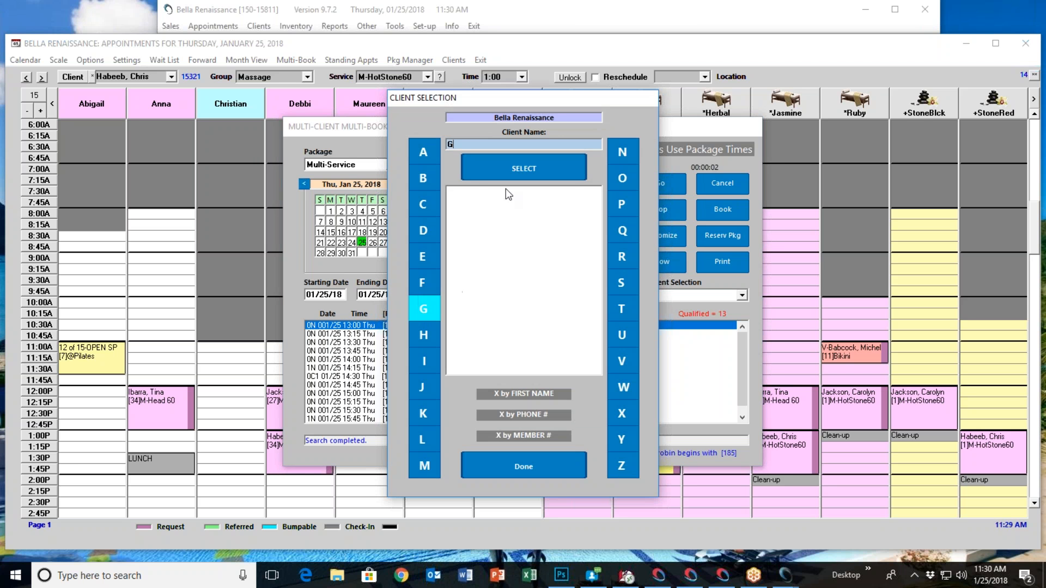
click(506, 169)
click(522, 353)
double_click(521, 353)
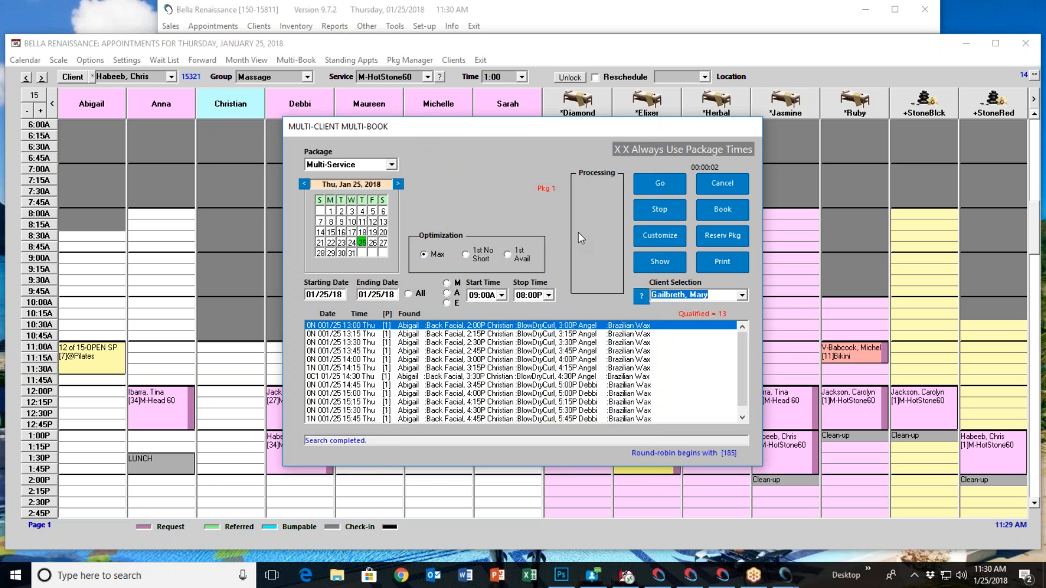
Book the selected opening with the *Herbal room for the Back Facial and the *Ruby room for the Brazilian Wax, and return to the appointment book
click(721, 211)
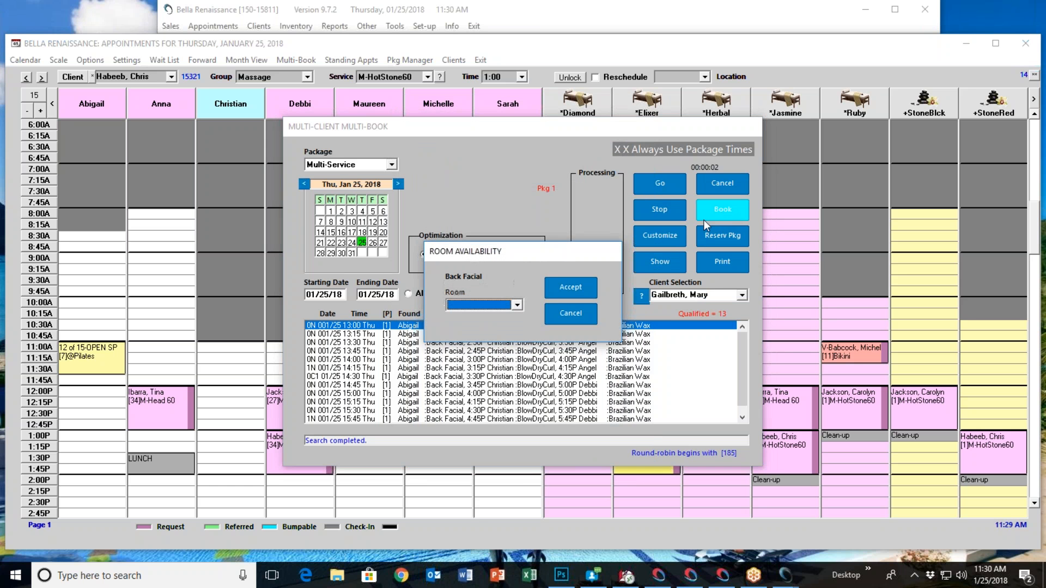
click(515, 306)
click(482, 317)
click(564, 288)
click(487, 303)
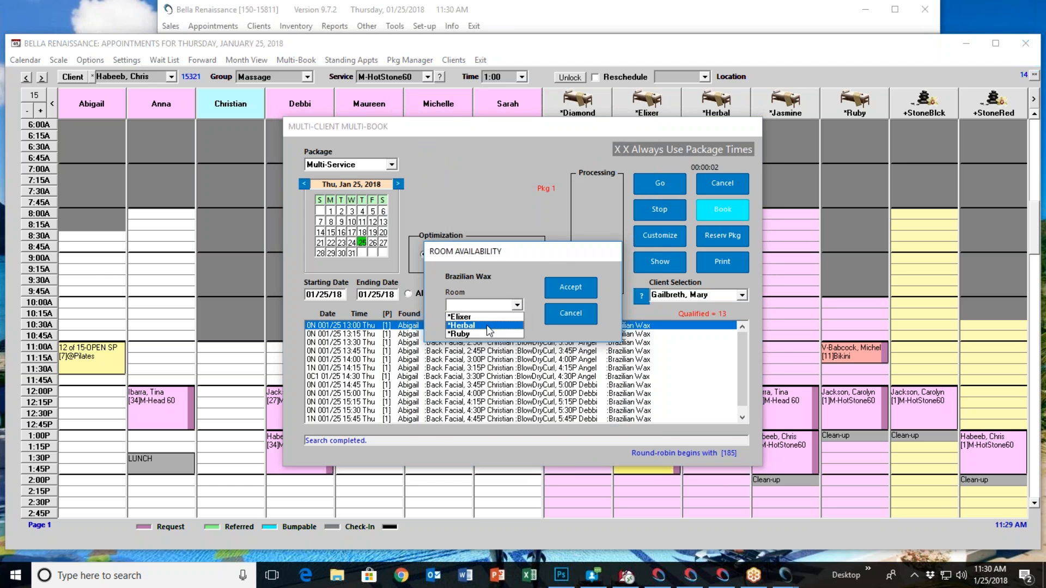
click(483, 333)
click(564, 287)
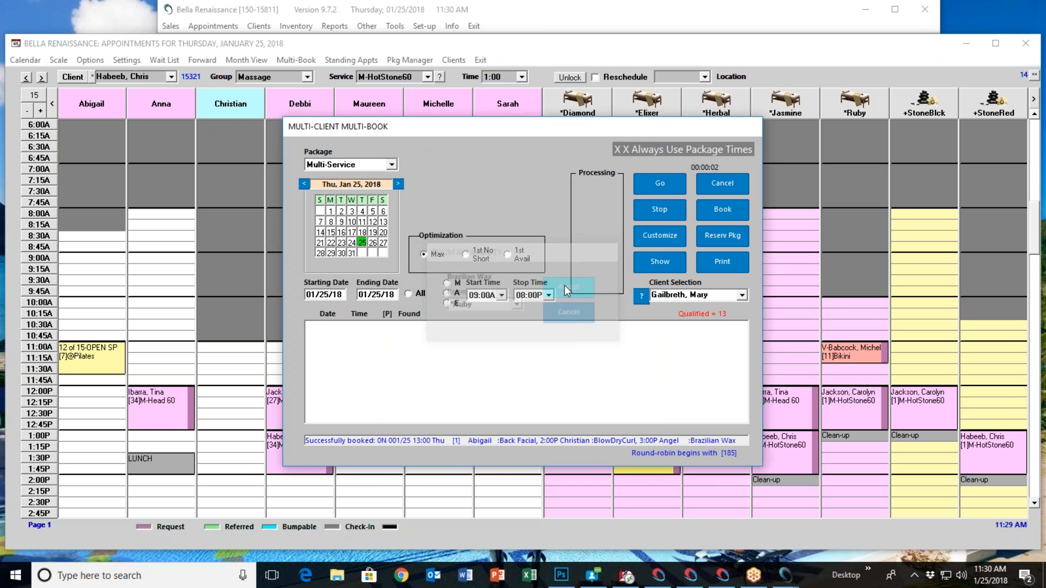
click(734, 185)
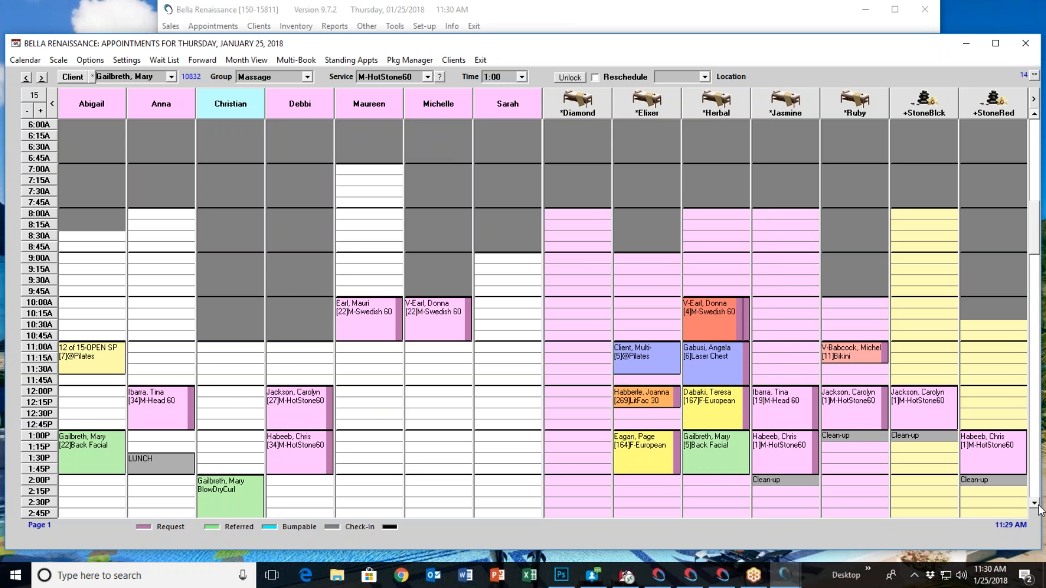
Show All Groups in the appointment book to view the three multi-booked services with their operators
scroll(208, 378, down, 3)
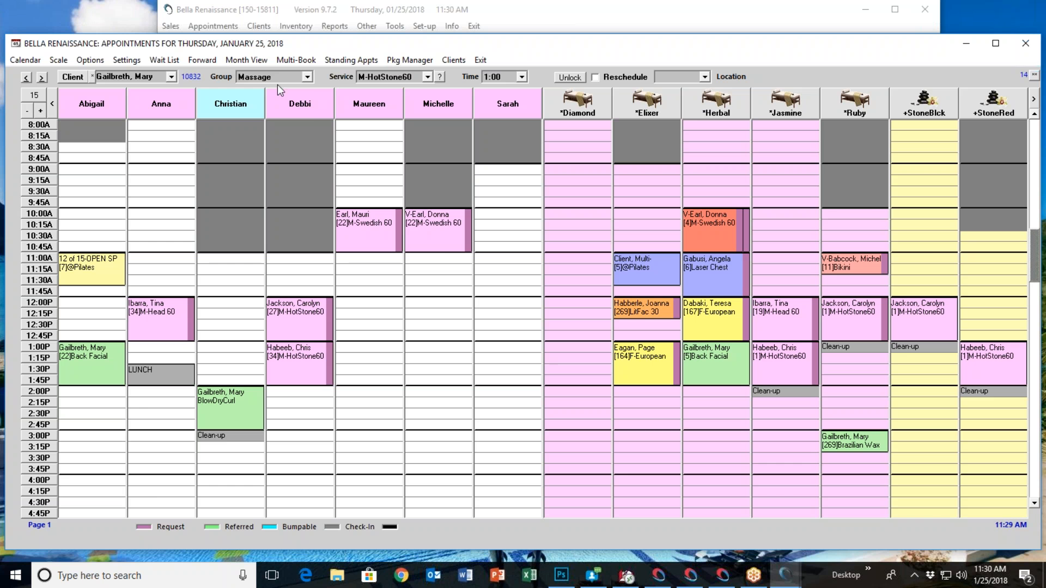
click(309, 77)
scroll(289, 97, up, 2)
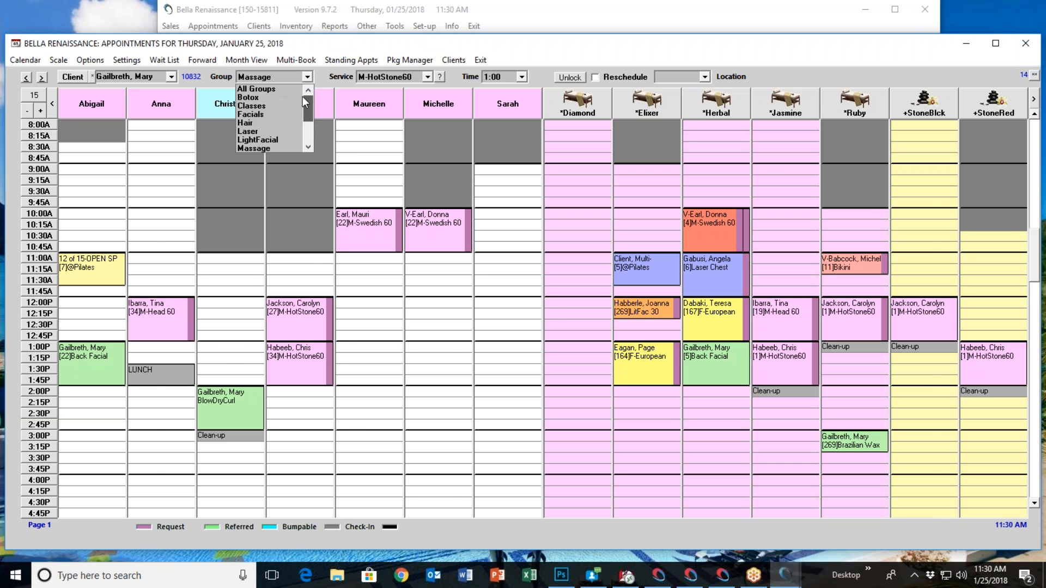
click(272, 89)
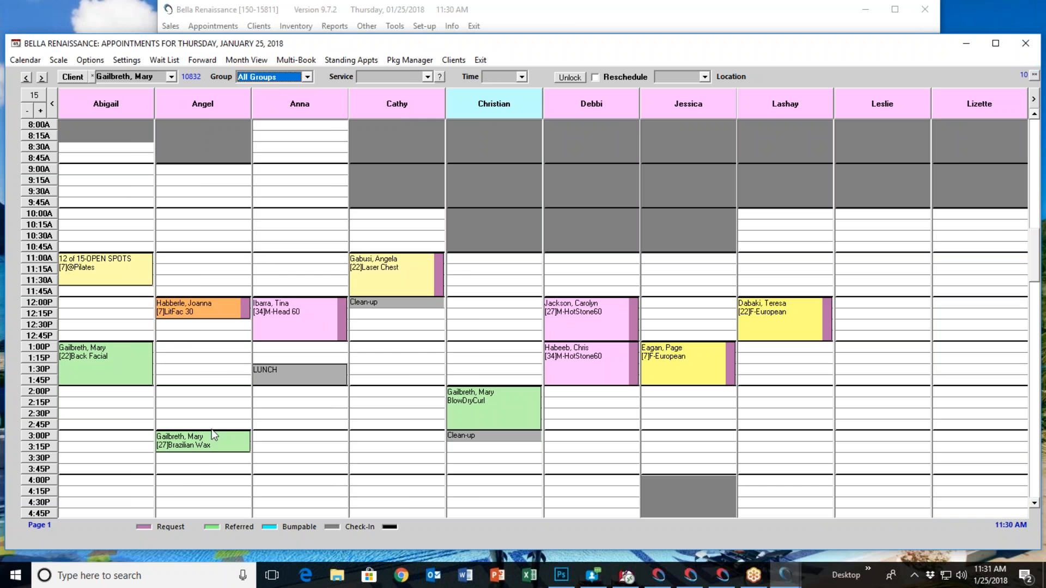
Check out the client's 1:00 PM Back Facial to view the multi-booked services in the register, clear the sale and leave the register
right_click(133, 349)
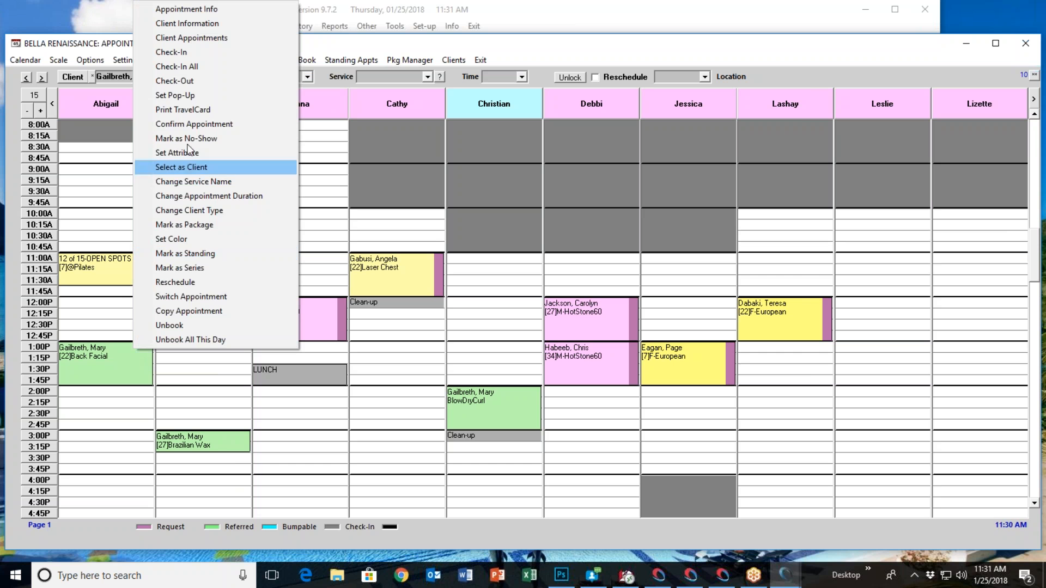
click(192, 87)
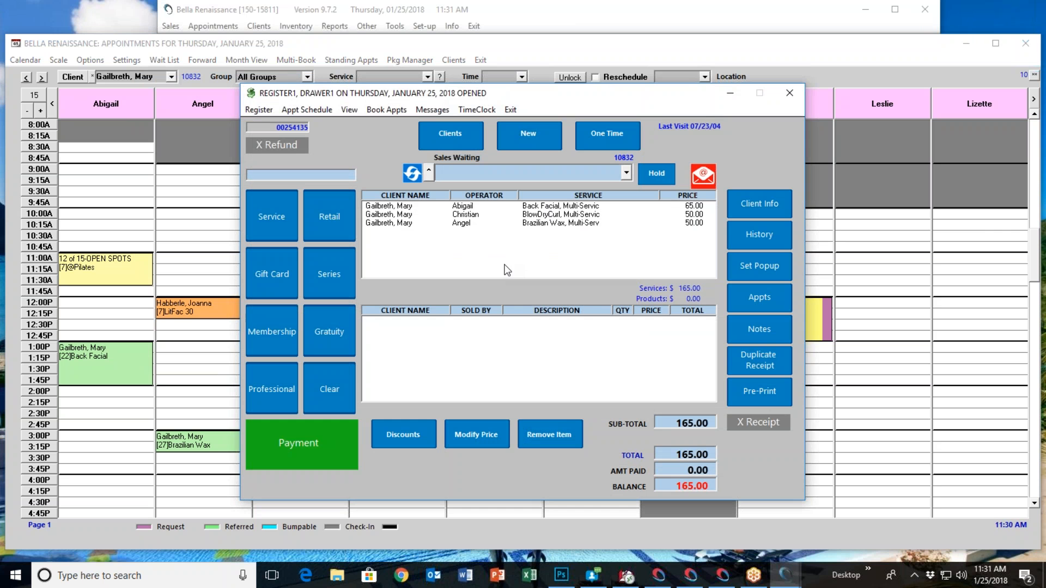
click(329, 395)
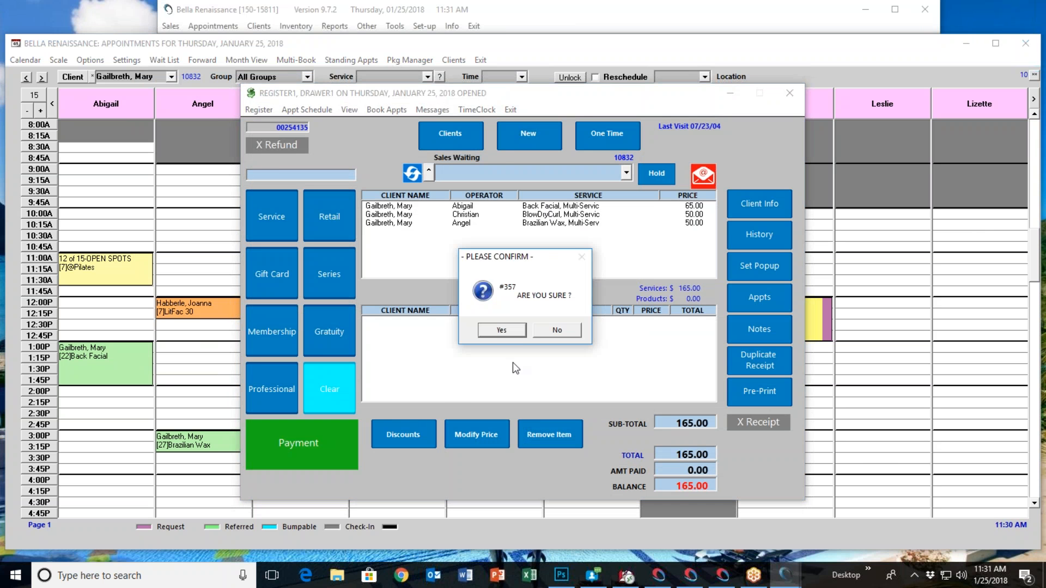
click(512, 328)
click(505, 111)
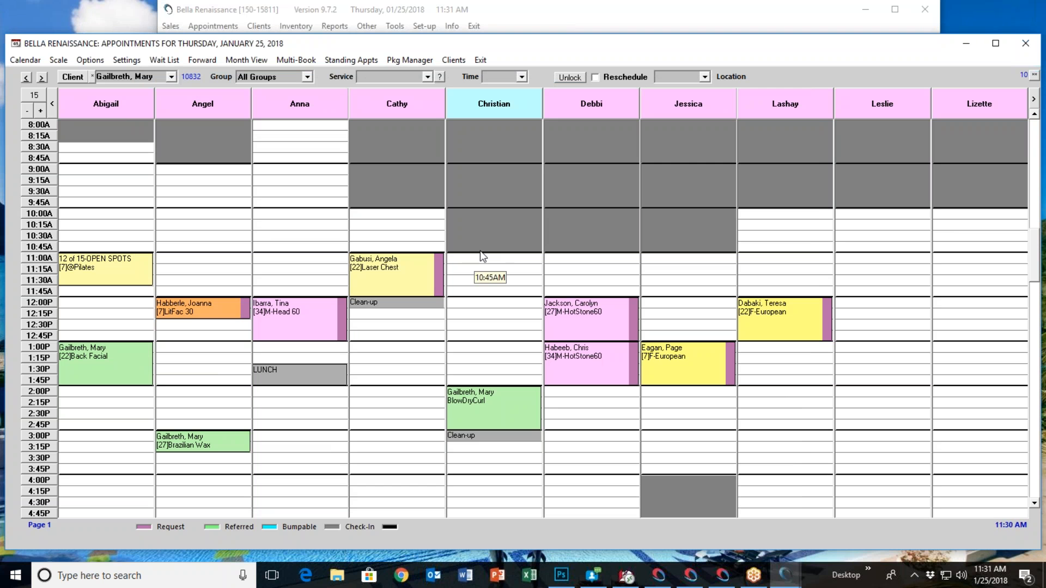
View the room preference choices from the information of the operator booked for BlowDryCurl, and close both dialogs without saving
right_click(488, 110)
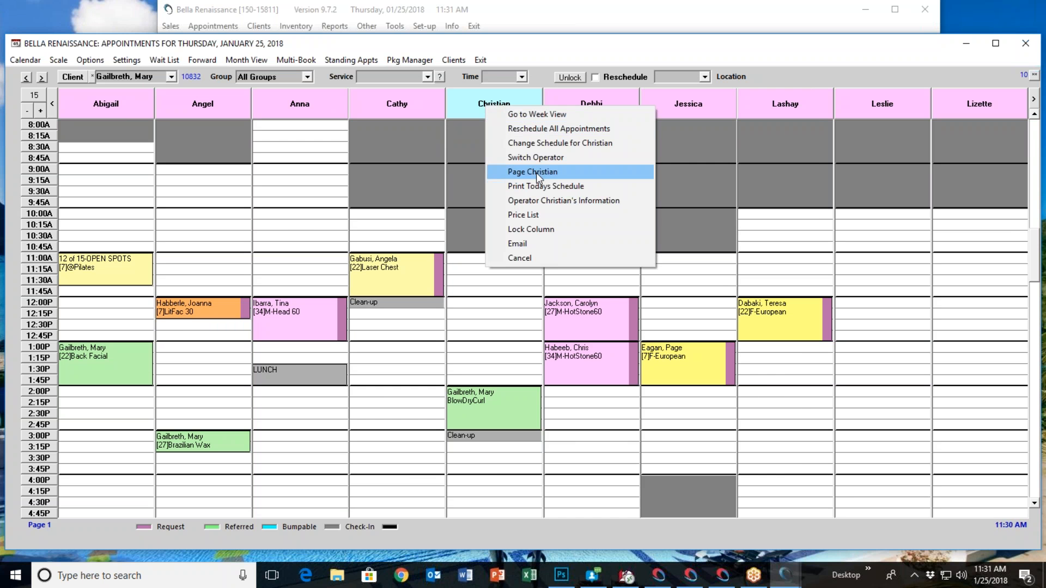
click(552, 199)
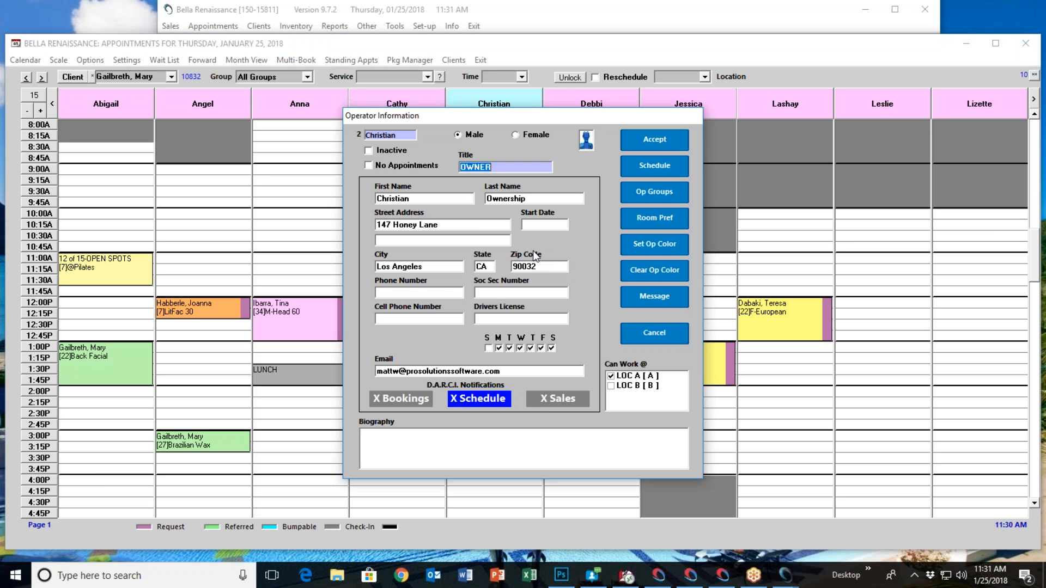
click(630, 215)
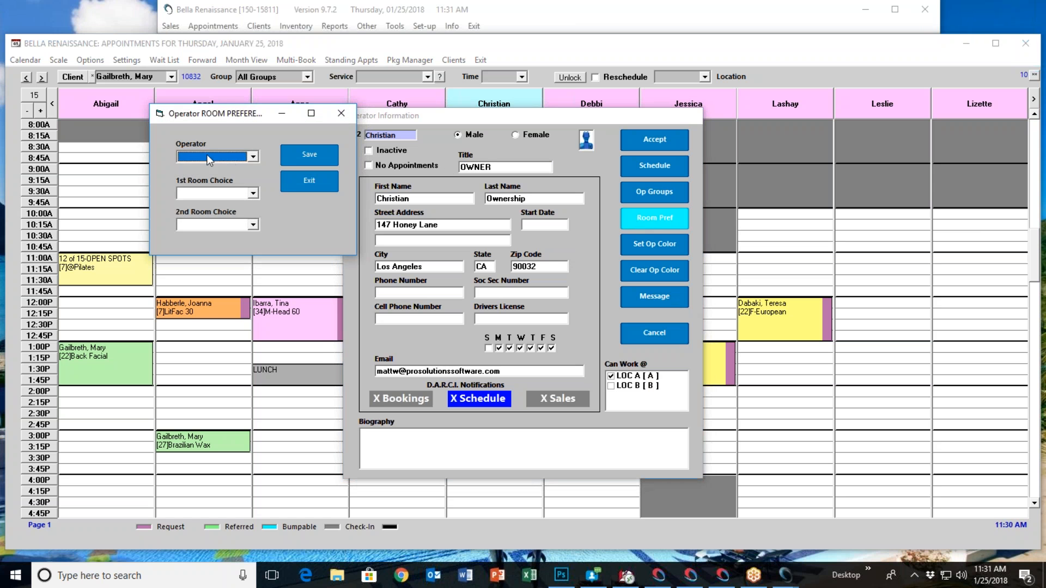
click(253, 156)
click(219, 211)
click(305, 184)
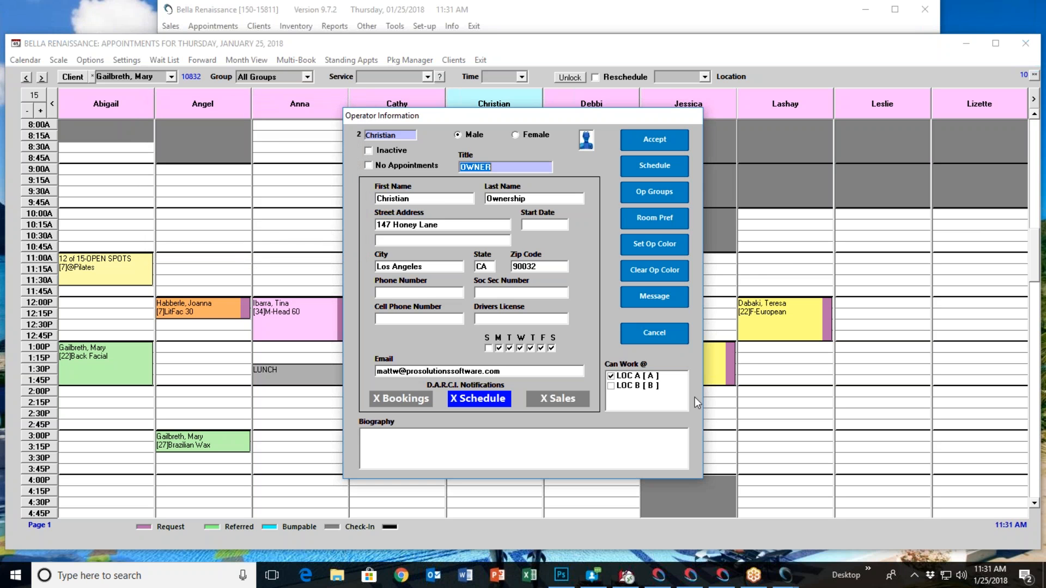
click(645, 339)
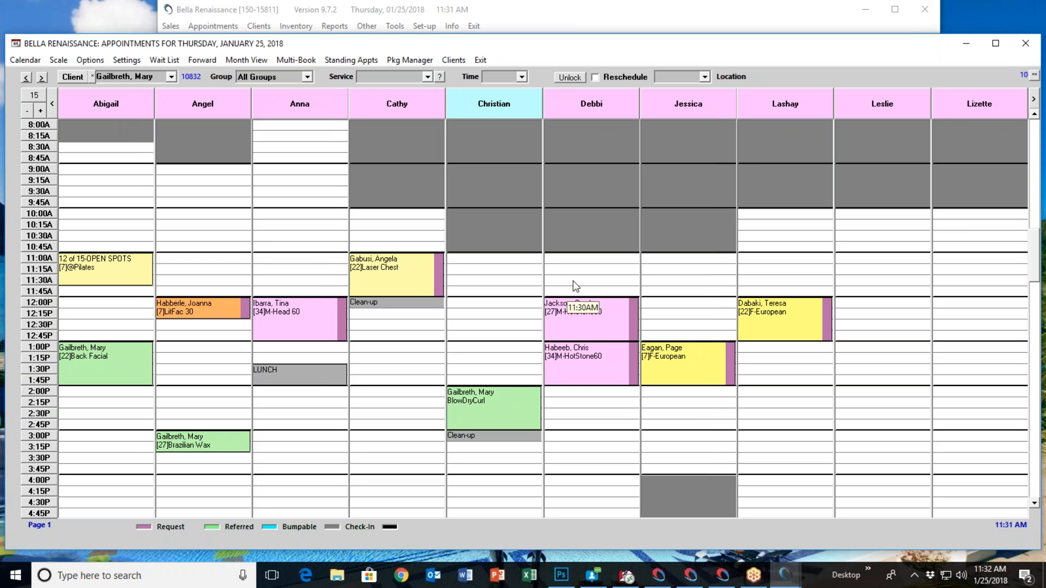
Review the time and room settings of the M-HotStone30 service in the Massage group, and close the services setup without saving
click(533, 10)
click(427, 27)
click(461, 84)
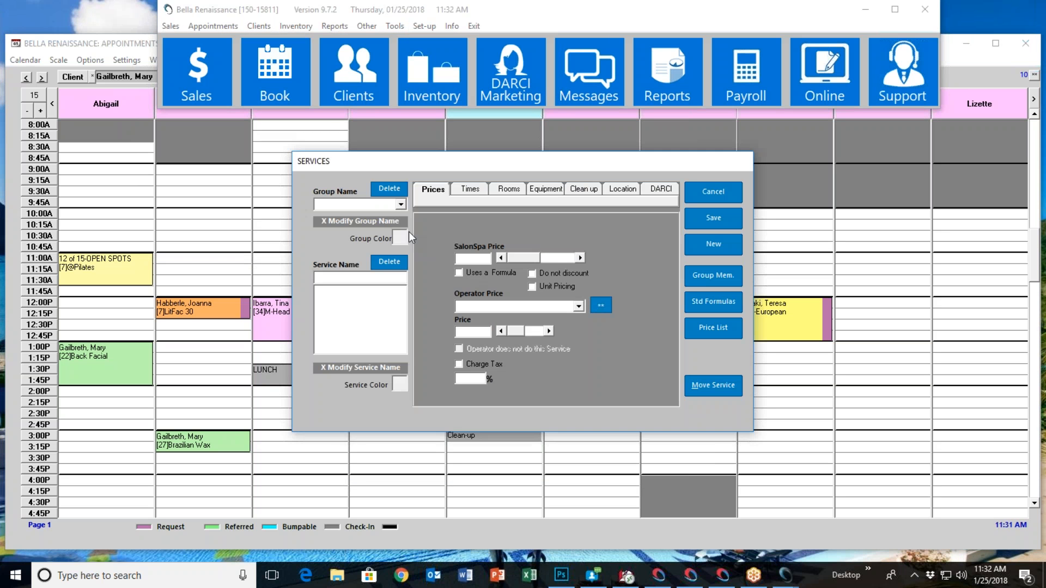
click(400, 205)
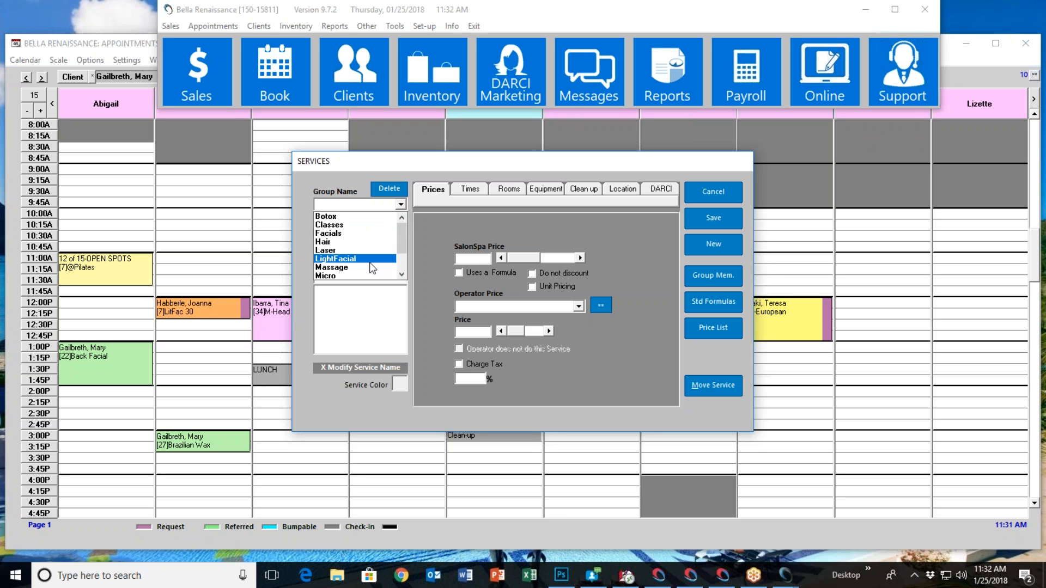
click(354, 267)
click(353, 324)
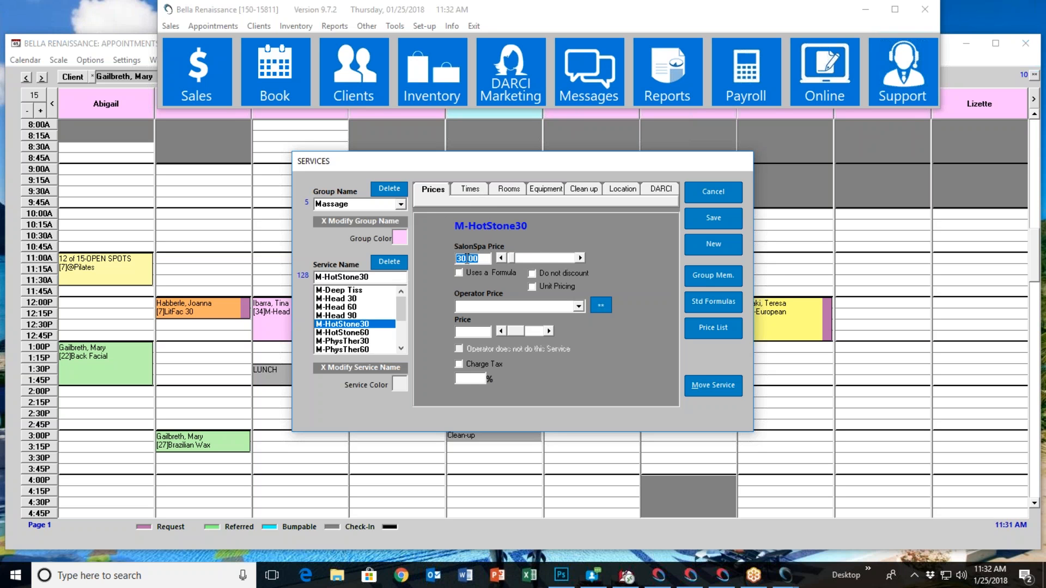
click(470, 189)
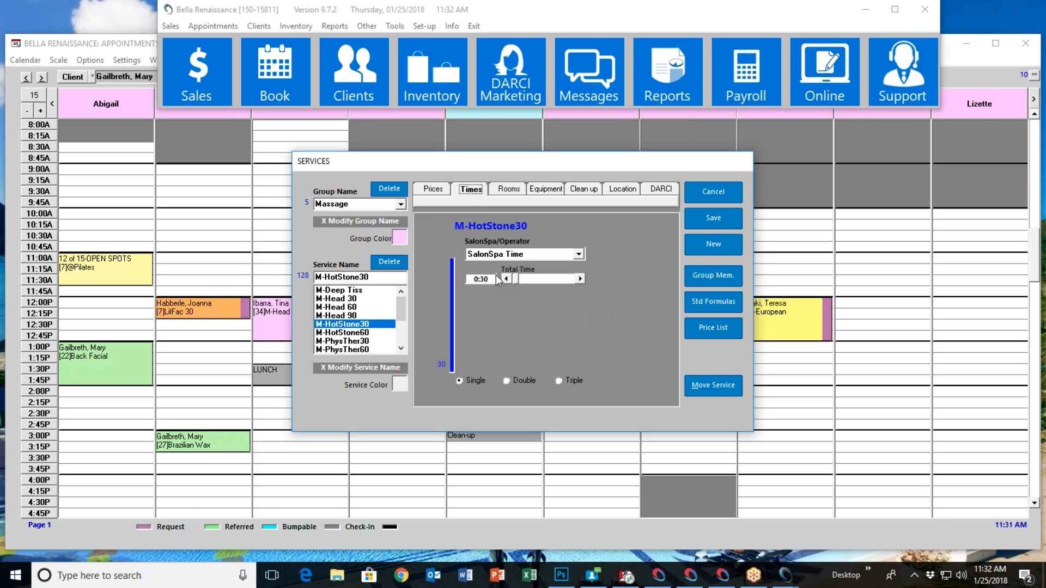
click(506, 191)
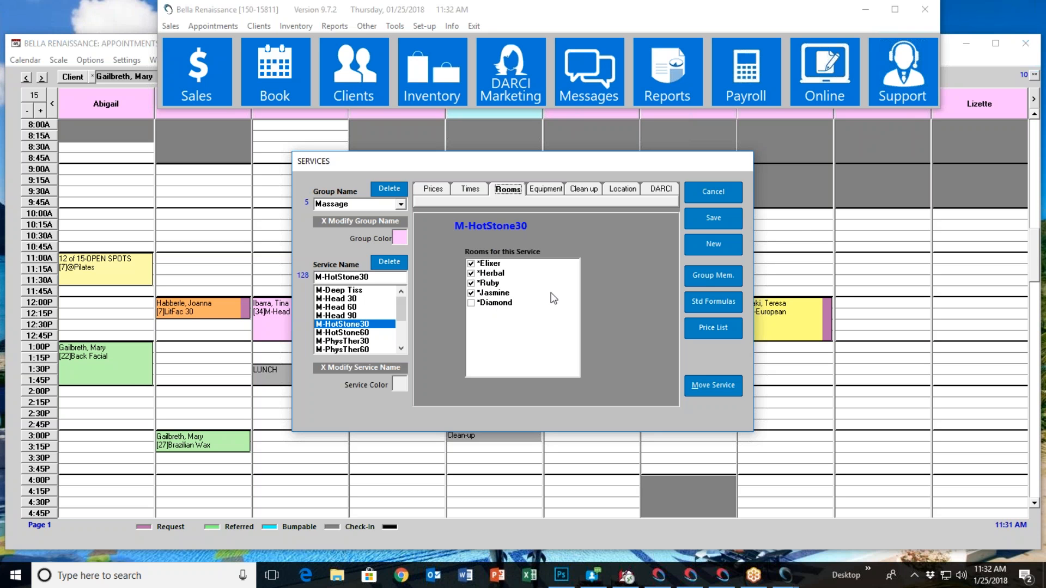
click(703, 194)
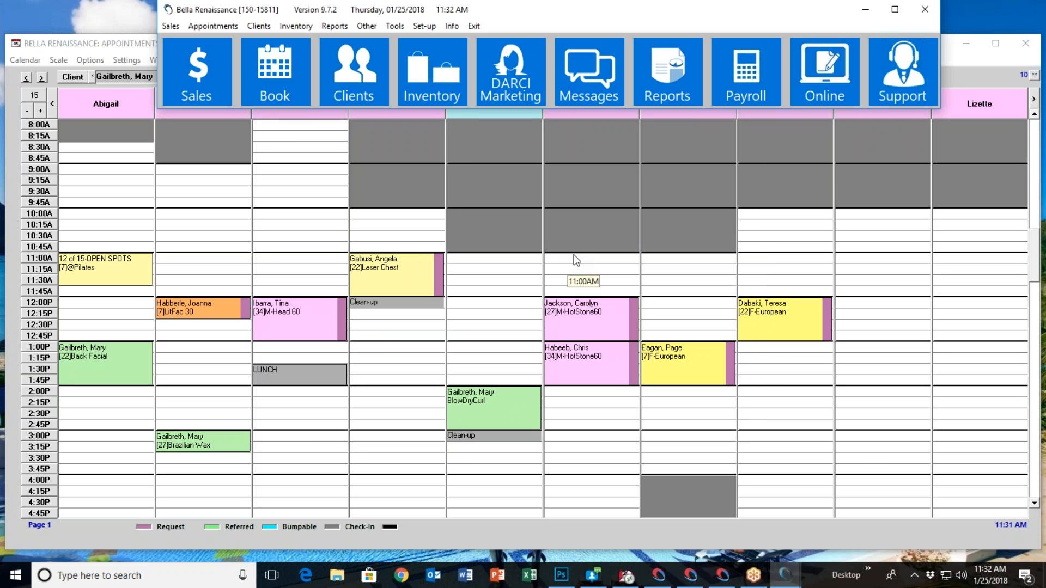
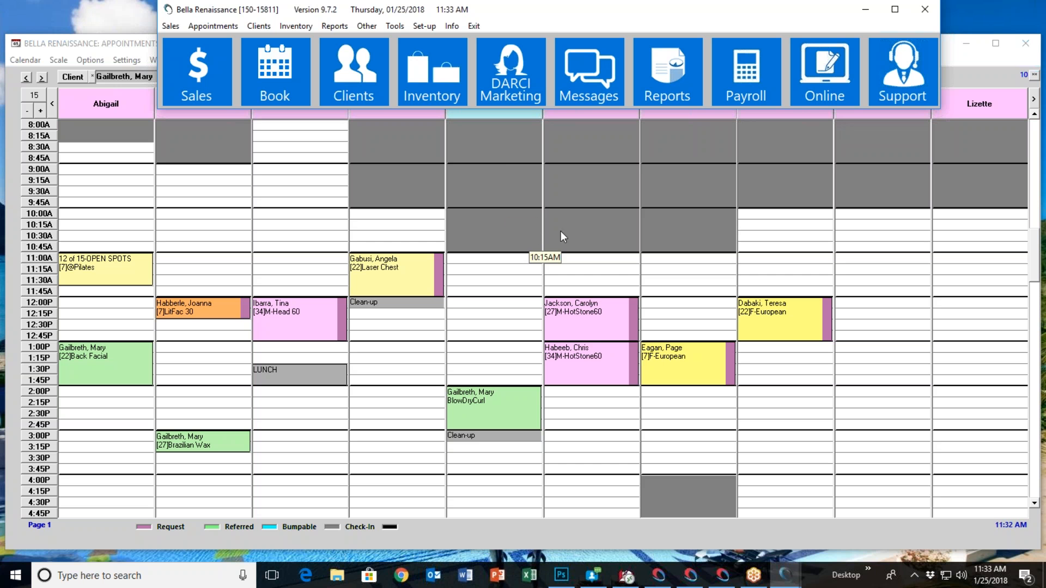
Open the services setup and view the time settings of the Anticurl/Wom HC service in the Hair group
click(424, 25)
click(472, 84)
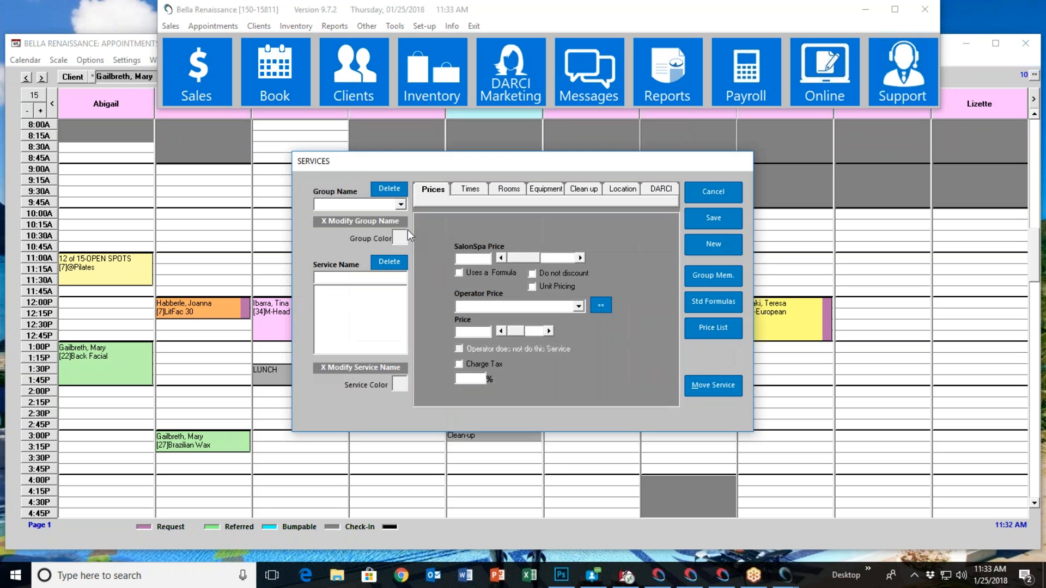
click(405, 205)
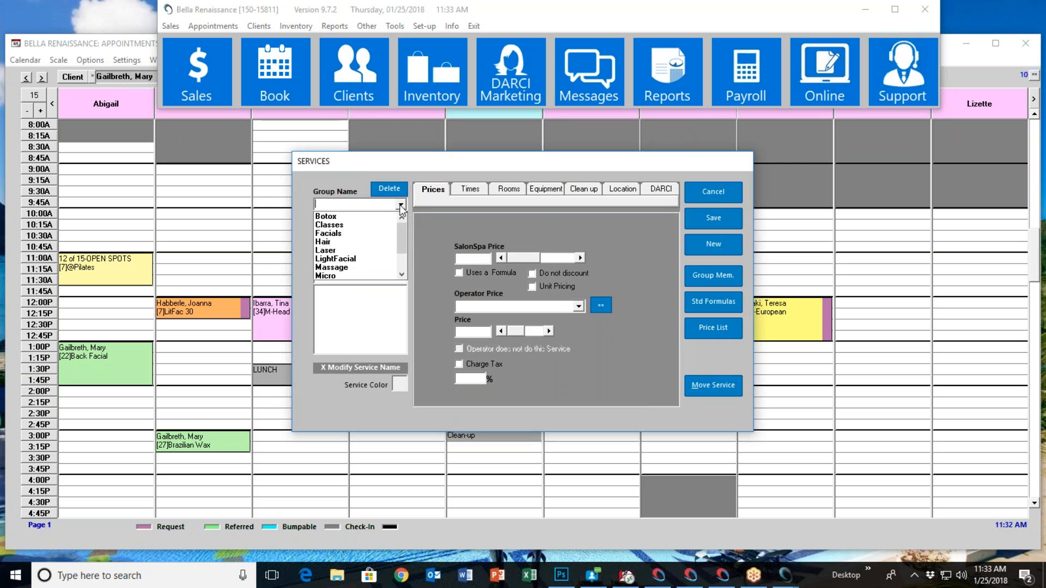
click(375, 246)
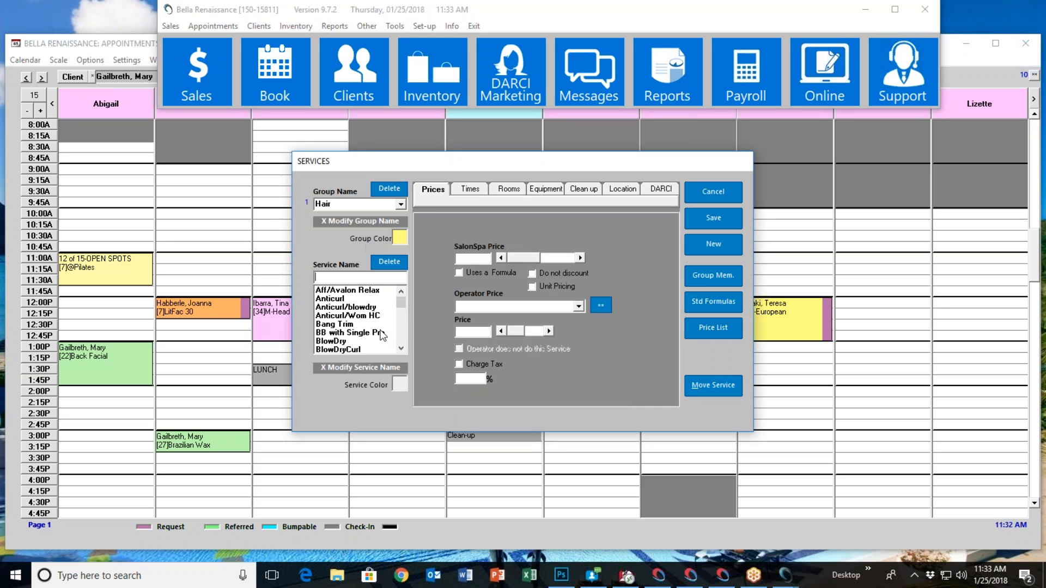
click(352, 316)
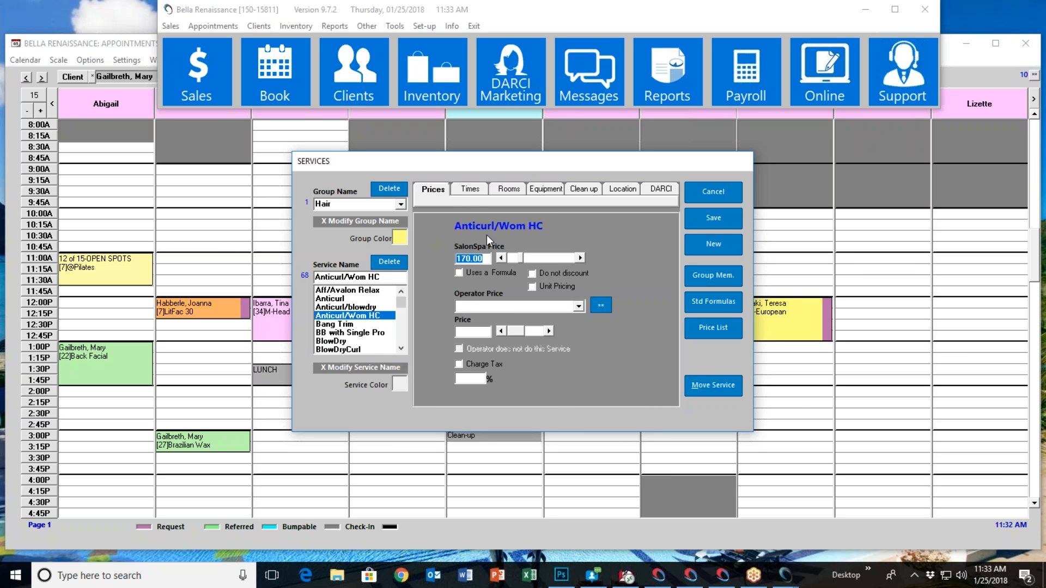
click(469, 191)
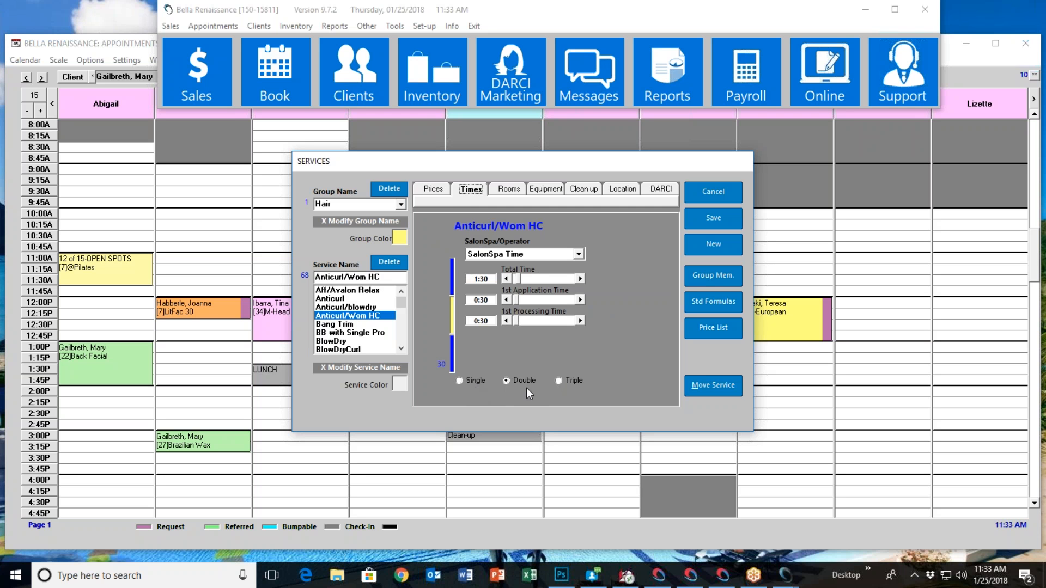
Compare the Single, Double and Triple time layouts of the Anticurl/Wom HC service, and close the services setup without saving
click(460, 381)
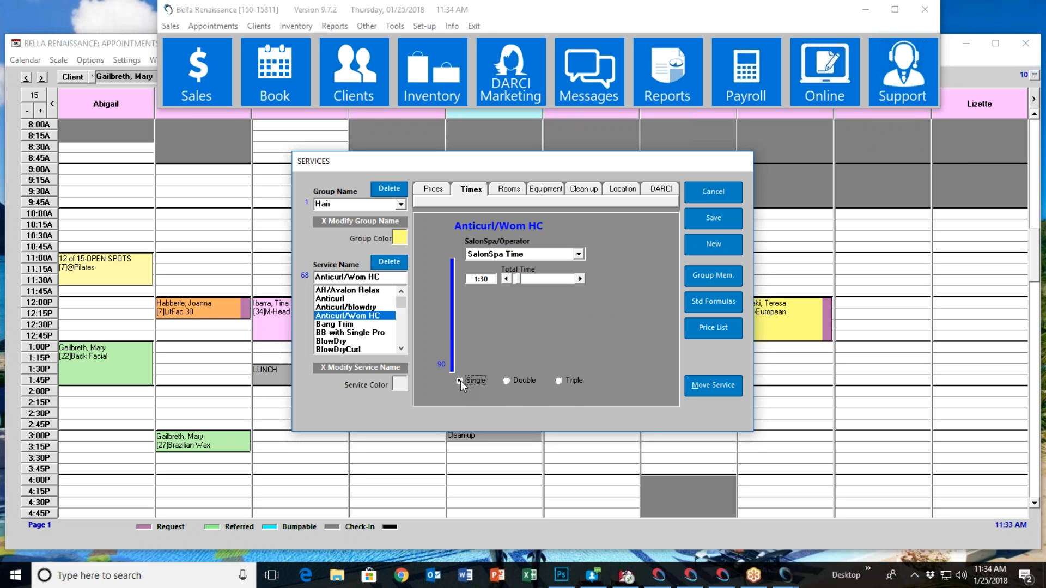
click(506, 380)
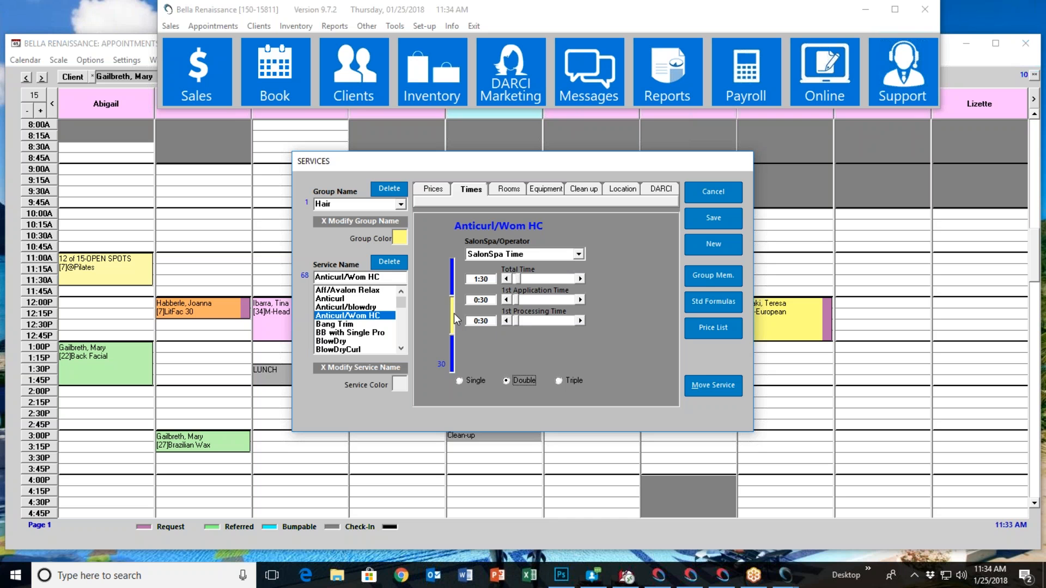
click(559, 381)
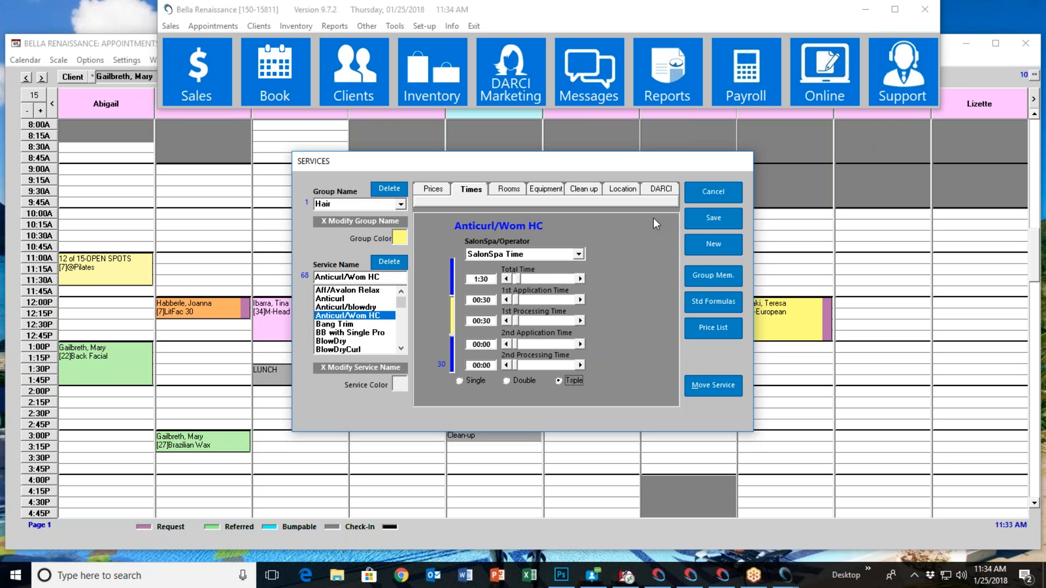
click(506, 381)
click(707, 201)
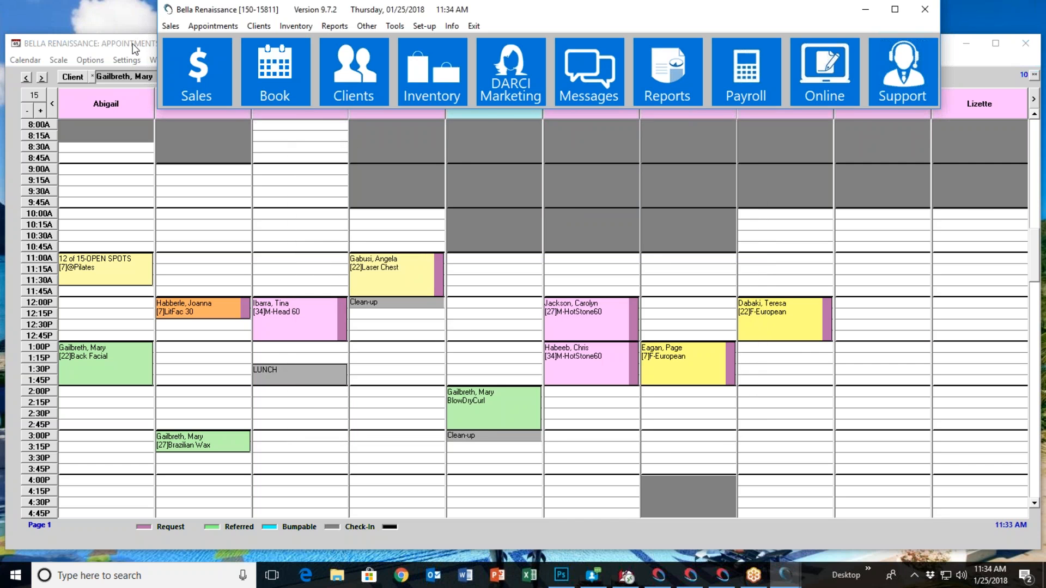
Return to the appointment book and select a client for booking from the surnames starting with R
click(136, 49)
click(60, 79)
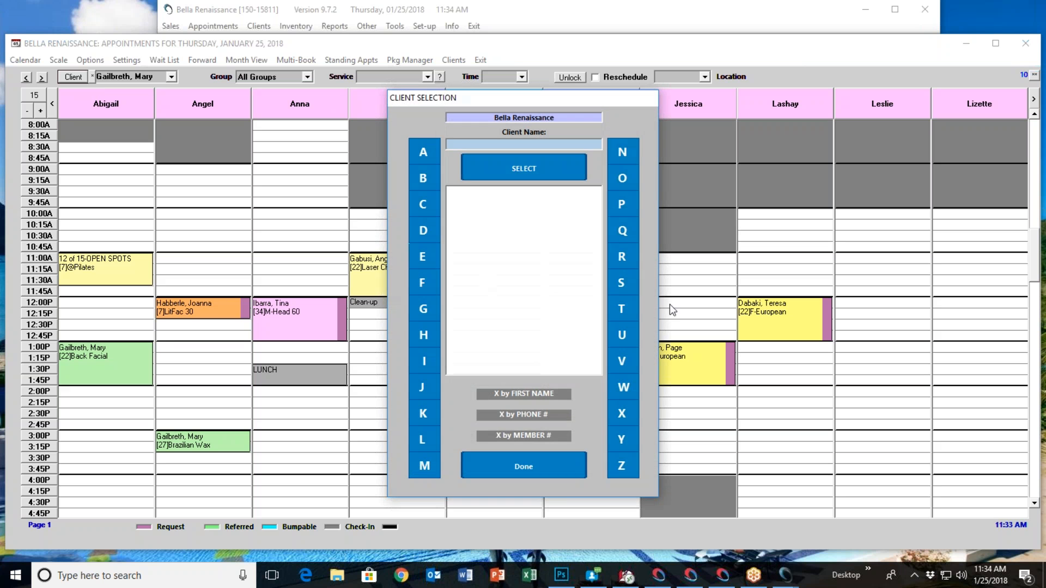
click(630, 267)
click(548, 178)
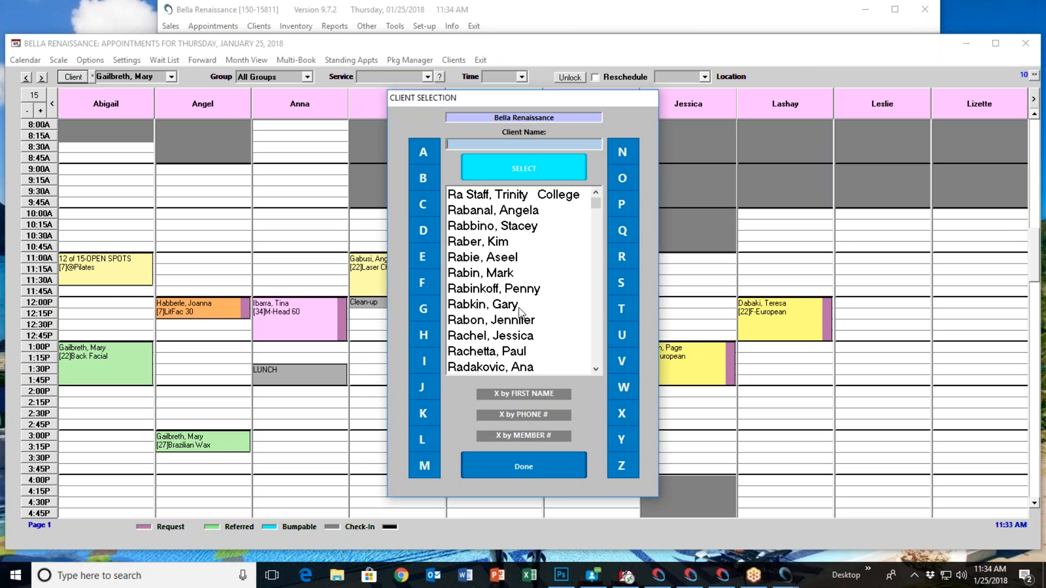
double_click(538, 322)
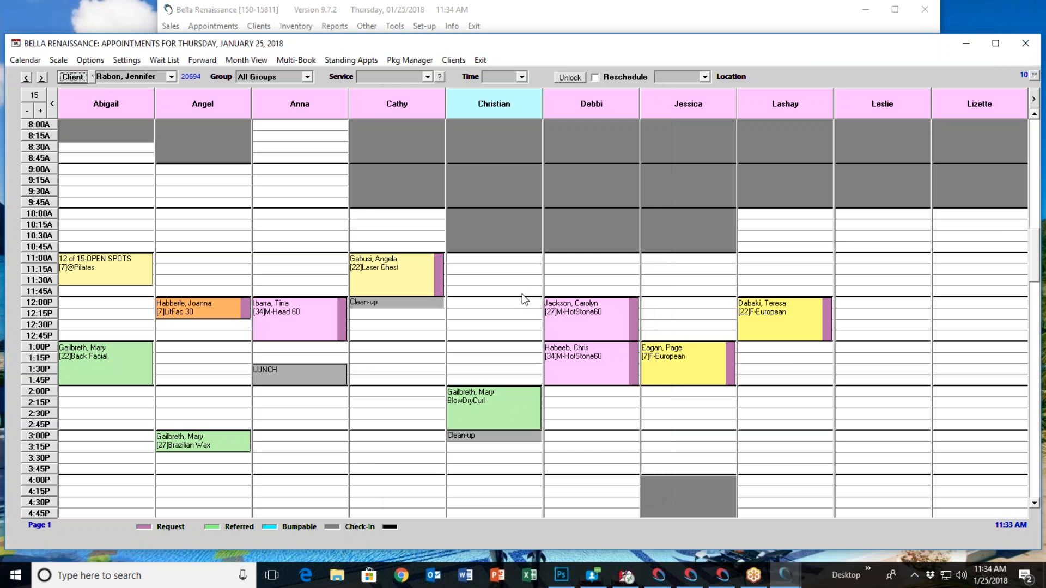
Book the Anticurl/Wom HC service from the Hair group for the selected client at 3:00 PM with the fourth operator, as a request
click(307, 77)
click(270, 122)
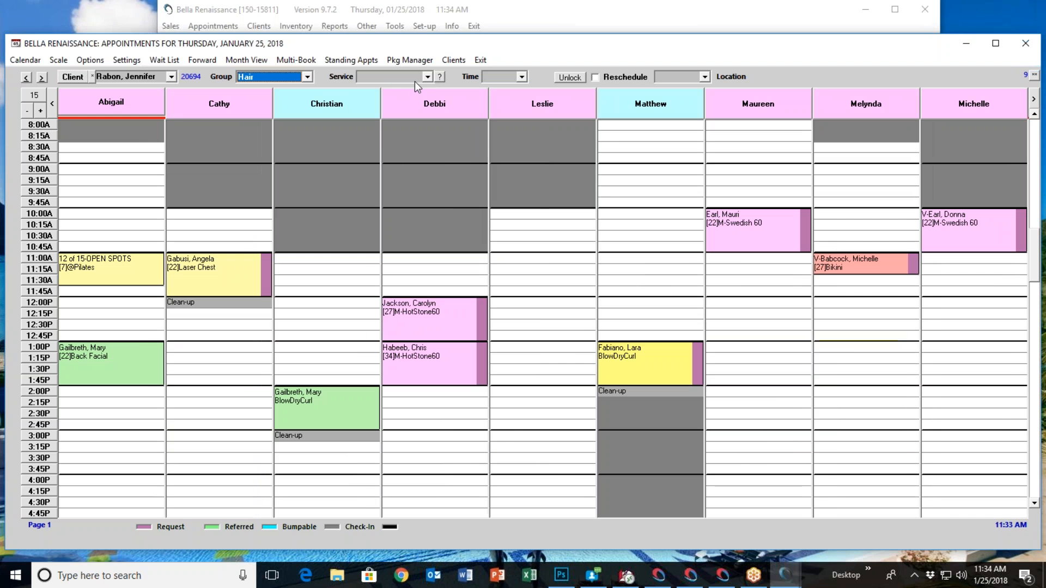
click(427, 77)
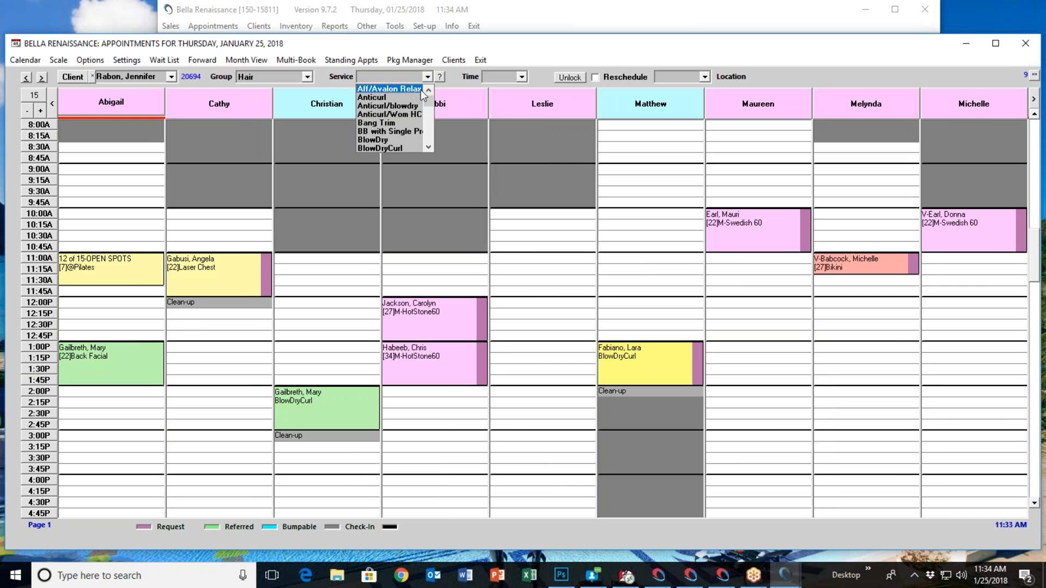
click(399, 115)
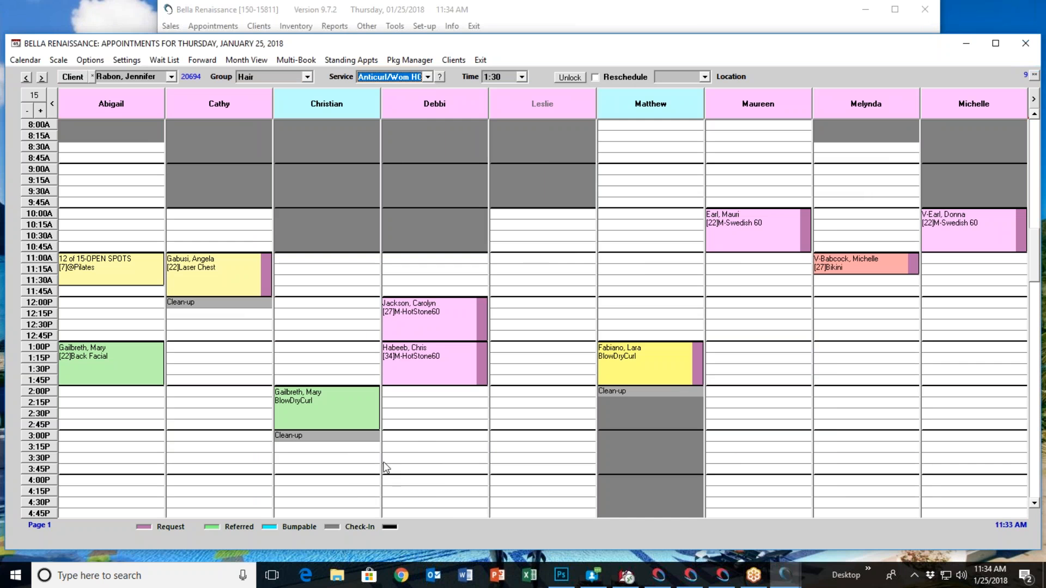
click(411, 435)
click(425, 460)
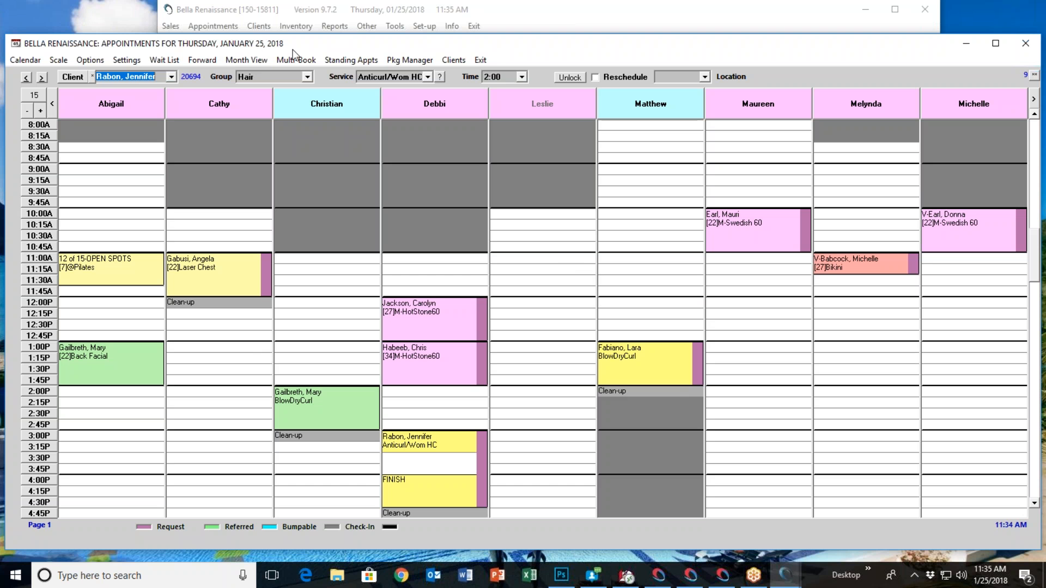
Browse the appointment book ahead to Saturday, January 27 and back to January 25, and view the date calendar without changing the date
click(42, 77)
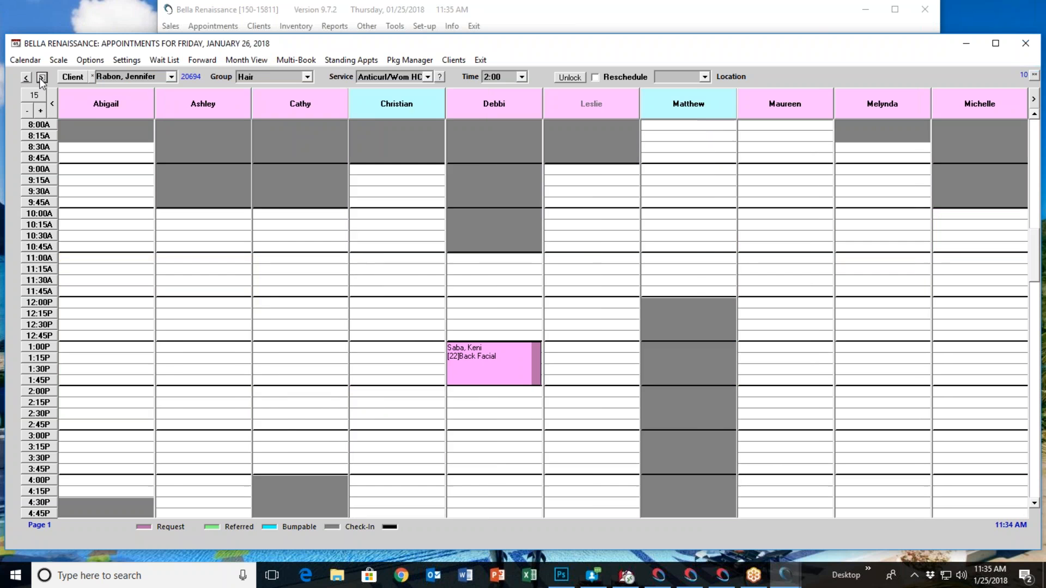
click(42, 78)
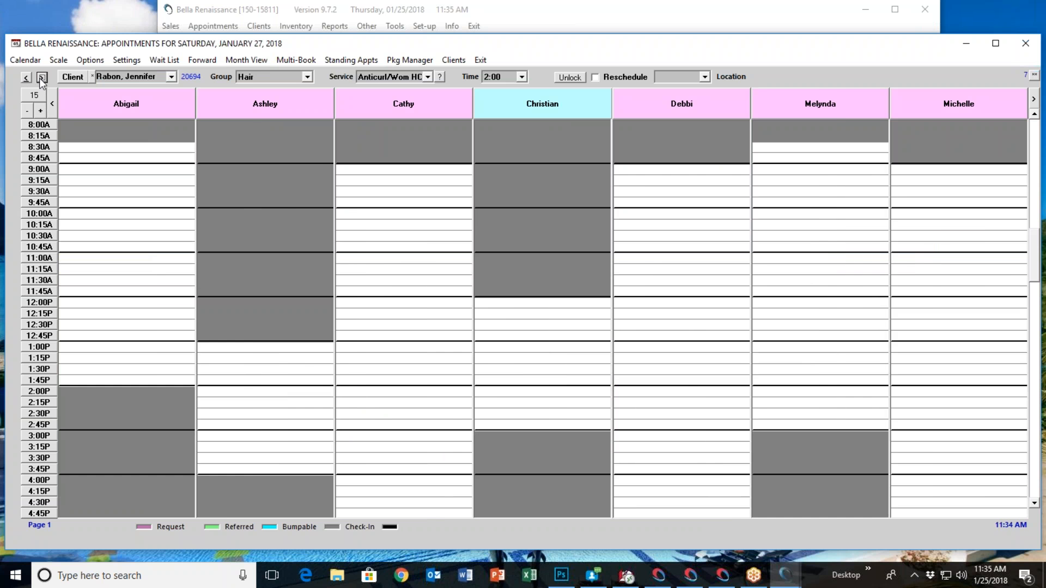
click(27, 77)
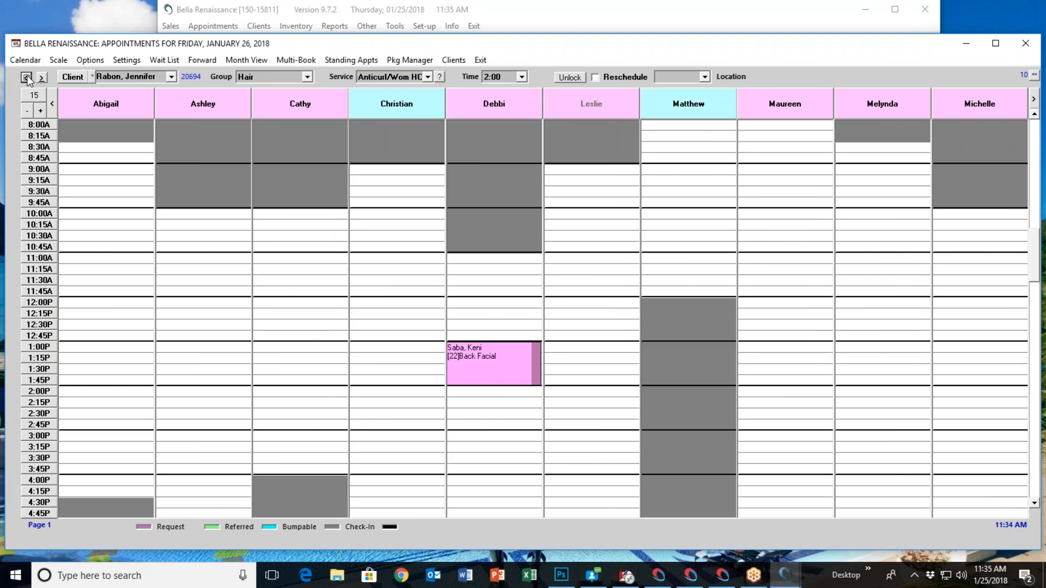
click(27, 77)
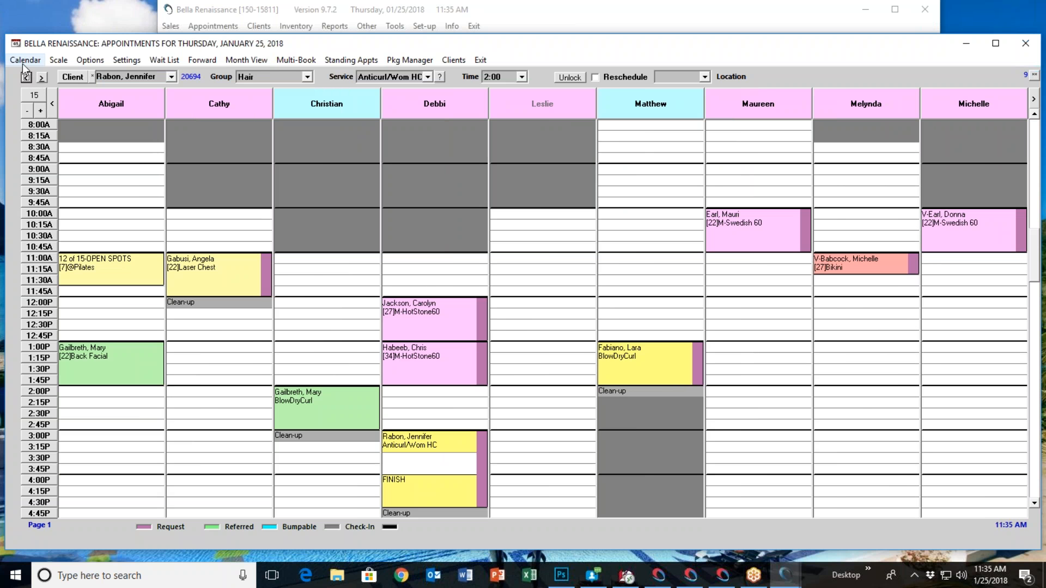
click(25, 60)
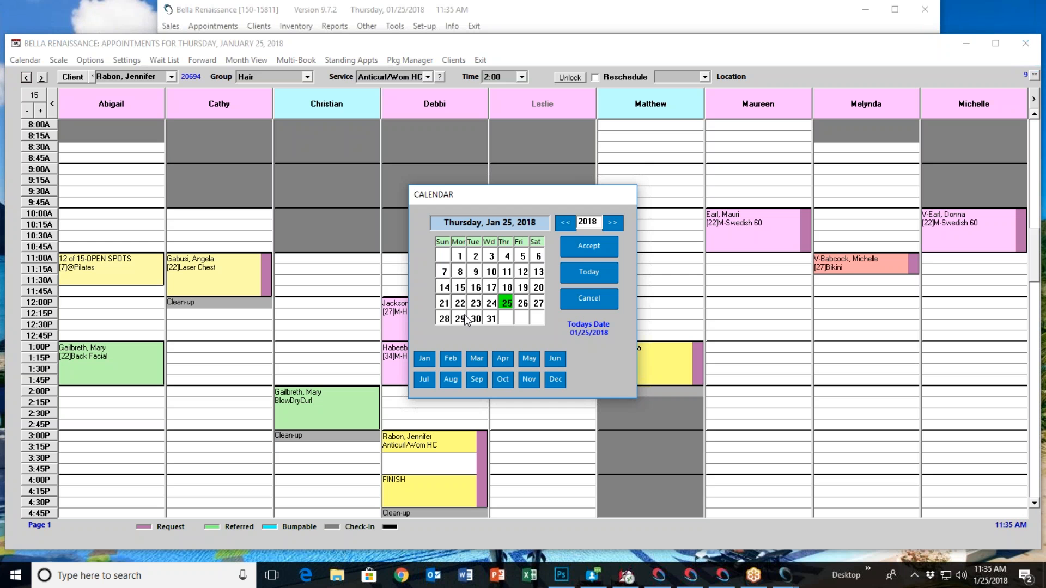
click(577, 302)
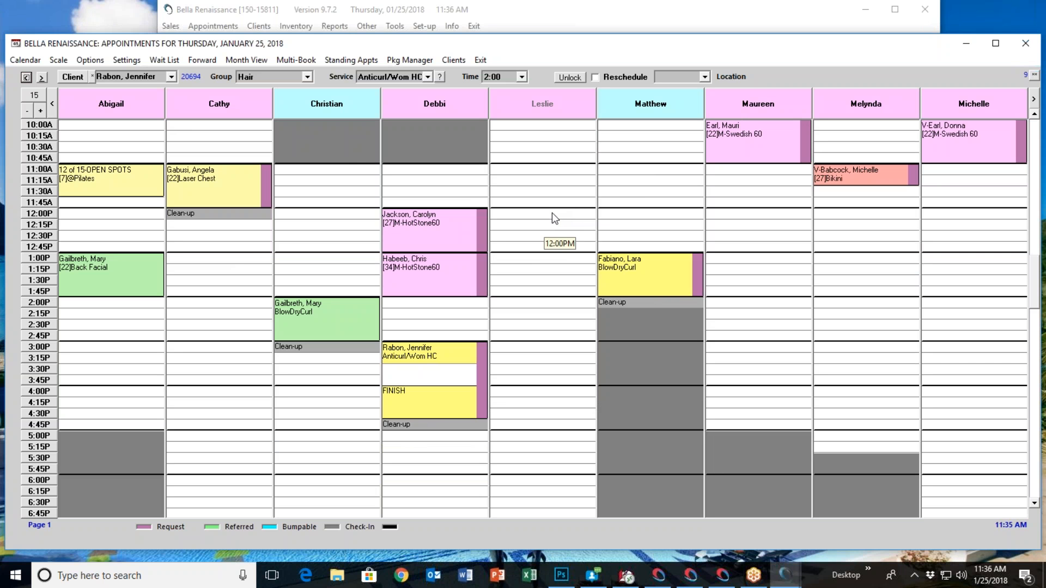
Show the multi-day schedule of the operator booked for Anticurl/Wom HC, expand it to 27 days and restore the 14-day view
right_click(439, 102)
click(474, 110)
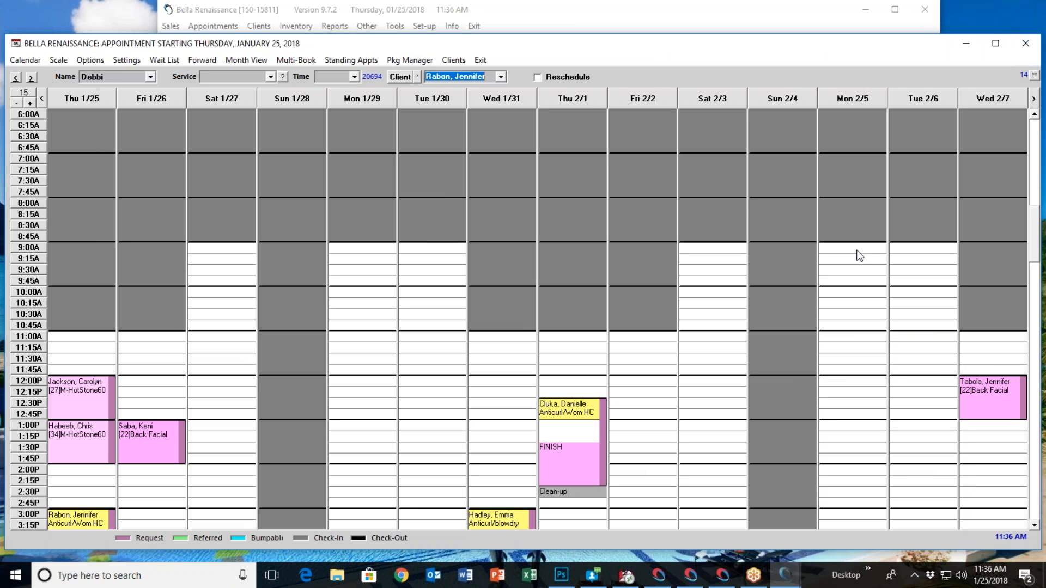
click(30, 103)
click(30, 103)
click(29, 103)
click(29, 103)
click(29, 103)
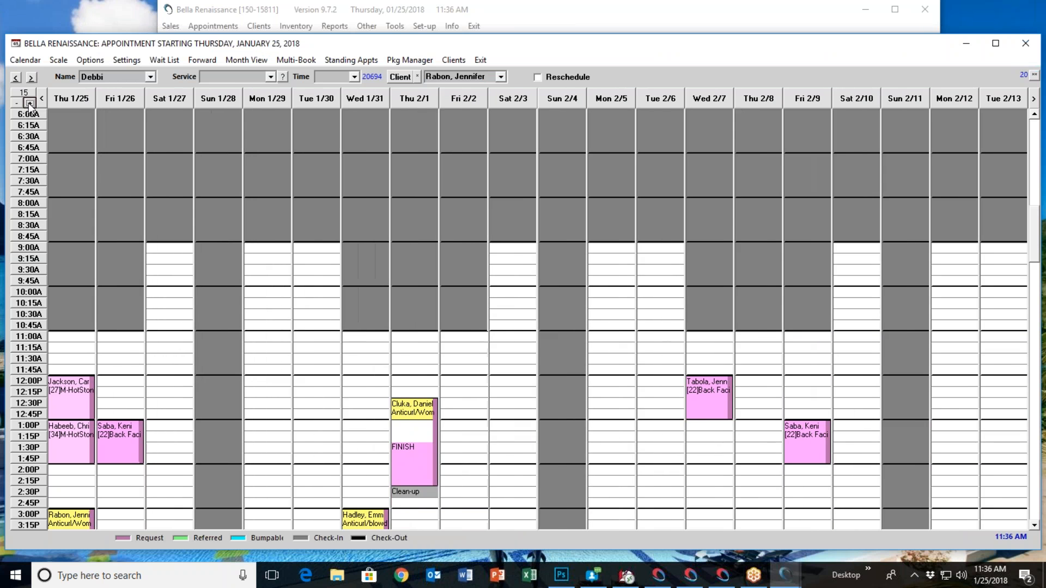
click(30, 103)
click(30, 103)
click(29, 103)
click(30, 103)
click(29, 103)
click(29, 103)
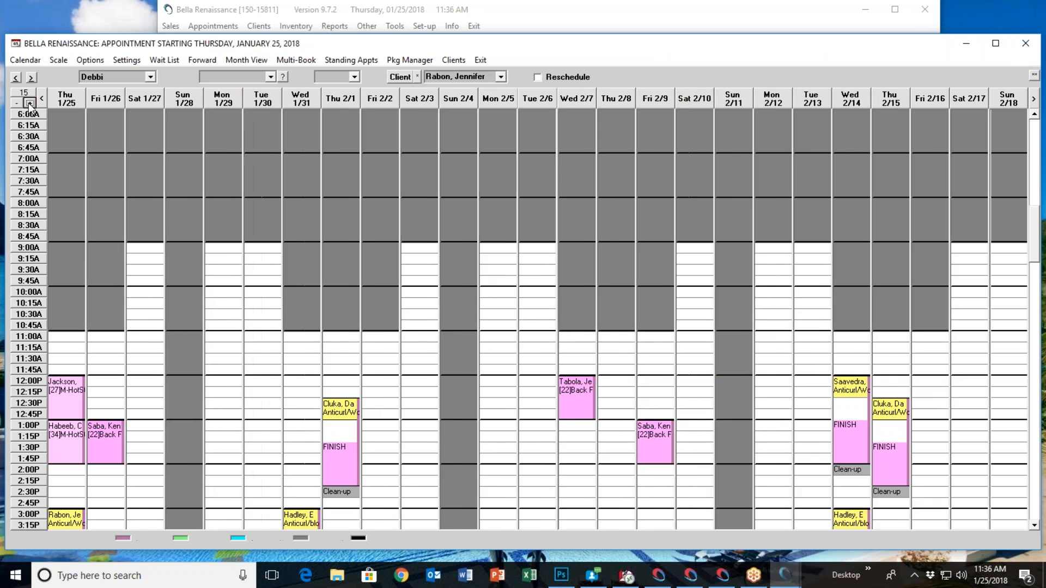
click(29, 103)
click(29, 102)
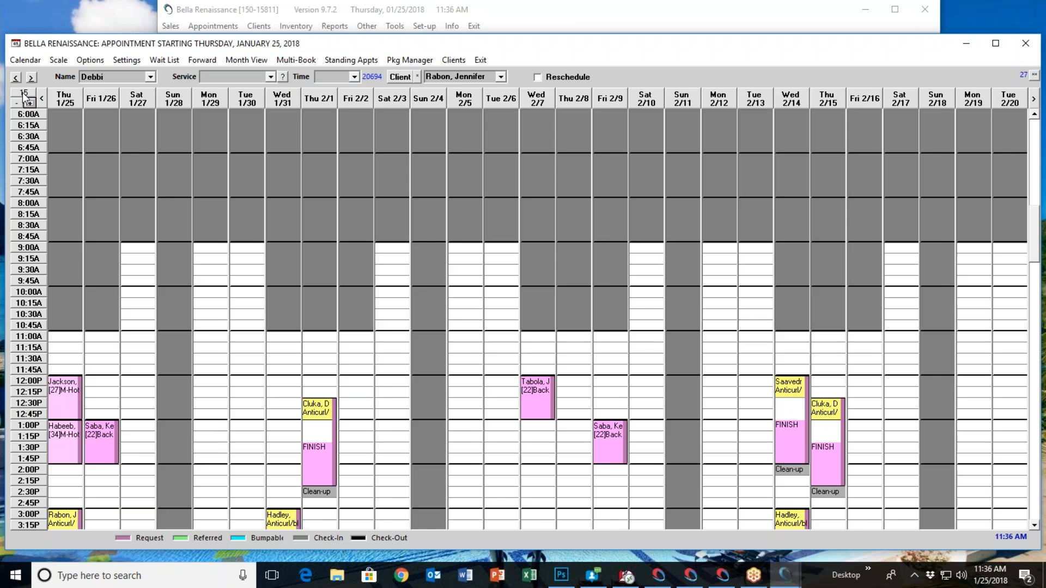
click(24, 92)
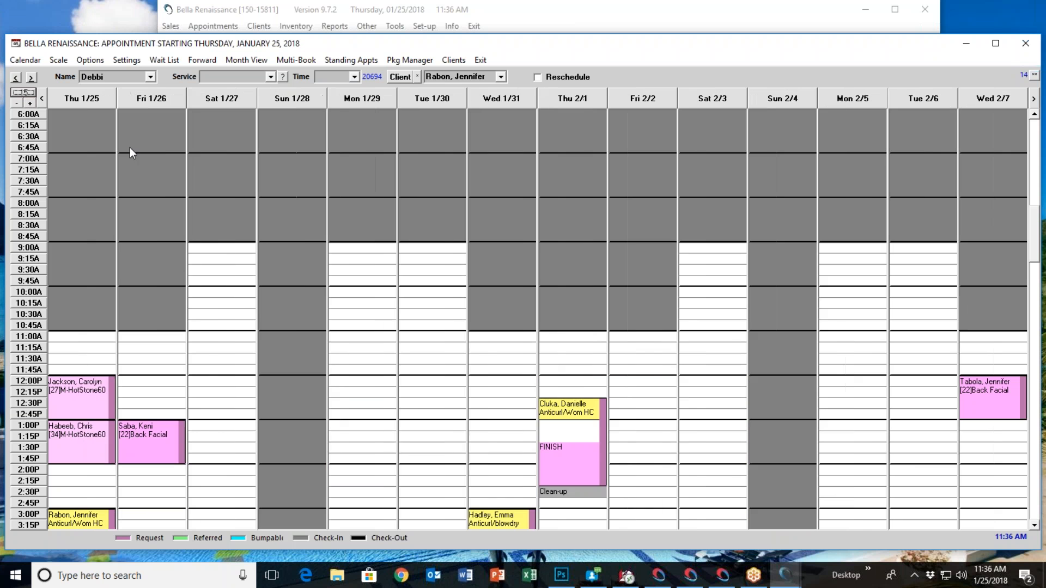
click(271, 77)
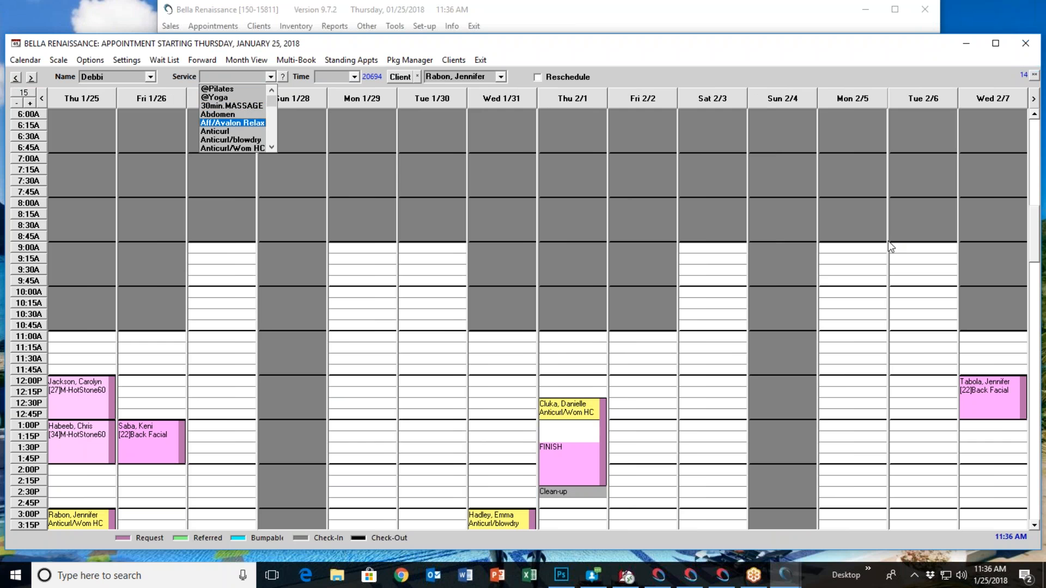
click(1032, 359)
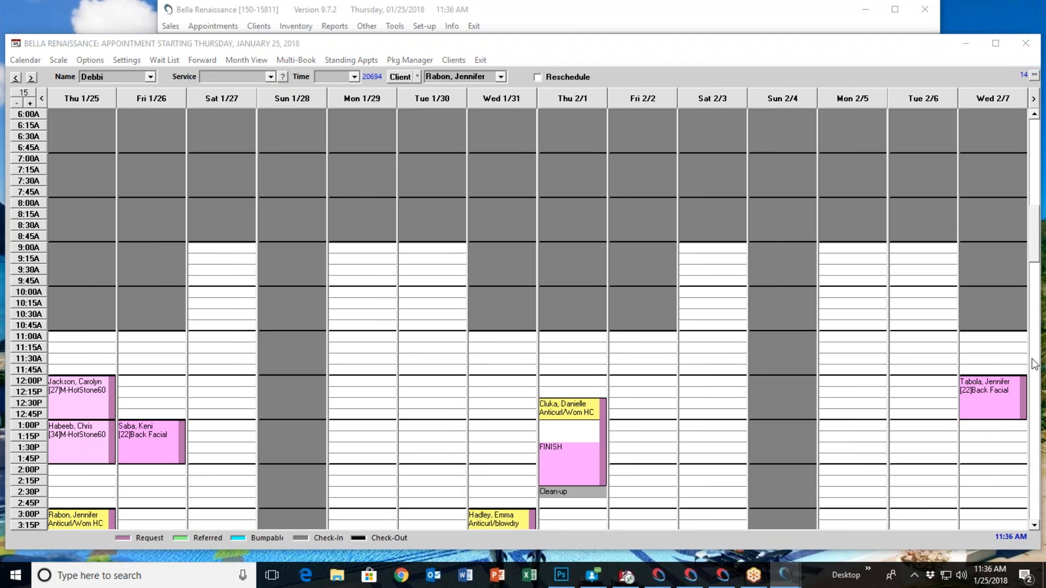
click(754, 313)
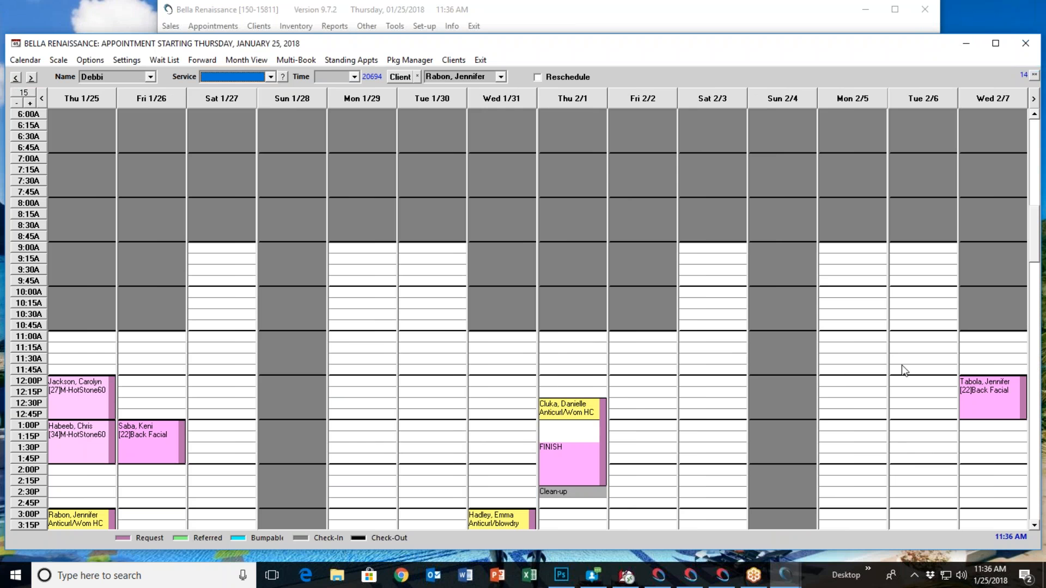
click(886, 434)
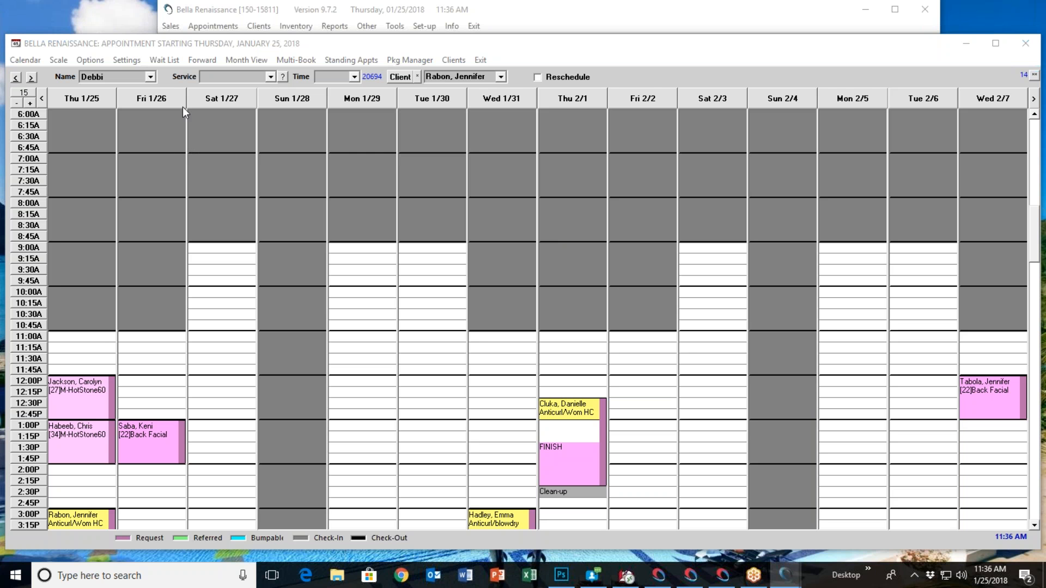
Choose the Cut and Color service for a new booking in the operator's multi-day schedule
click(270, 77)
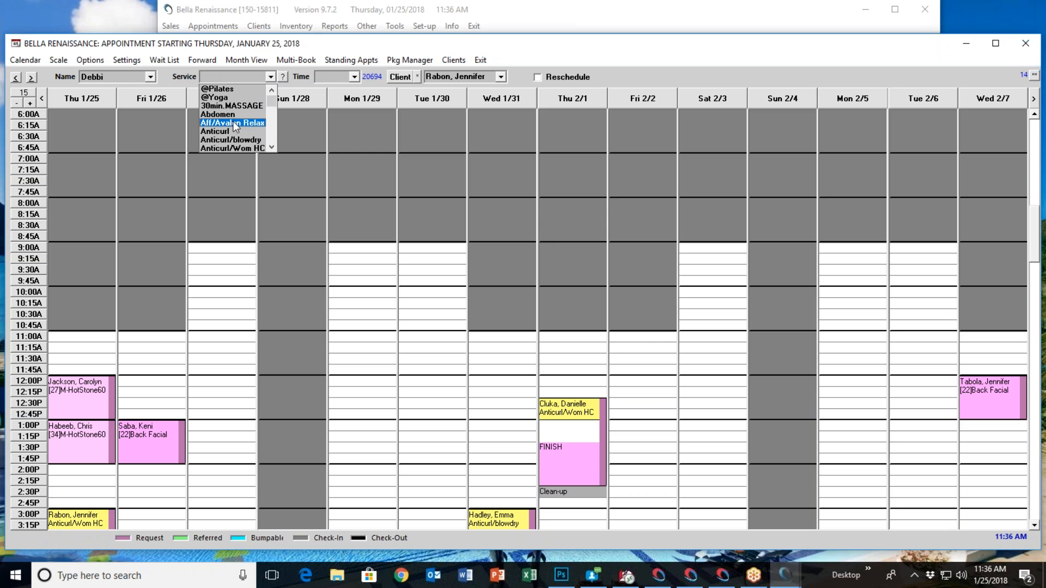
scroll(234, 121, down, 4)
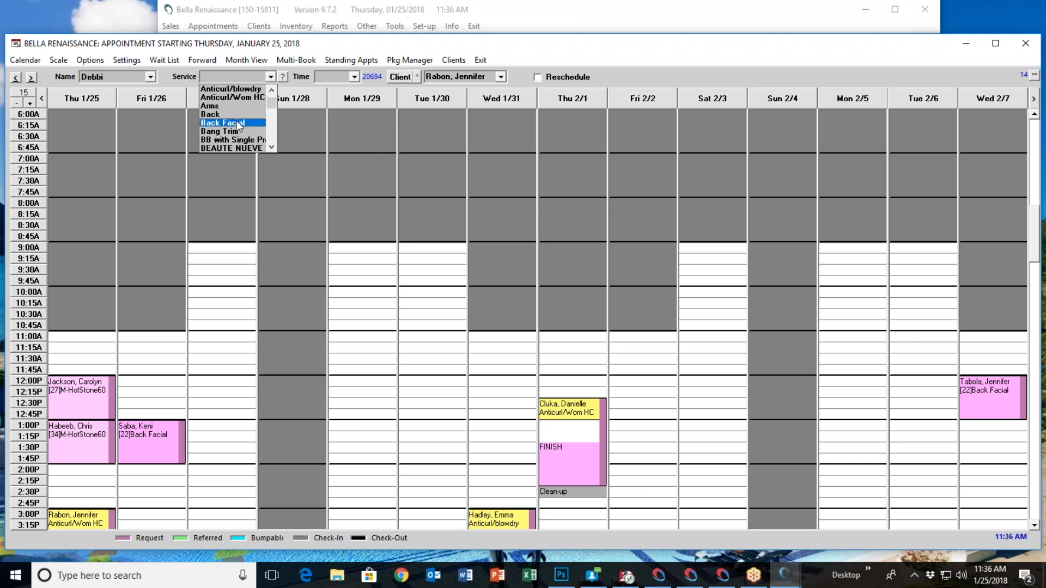
scroll(237, 123, down, 3)
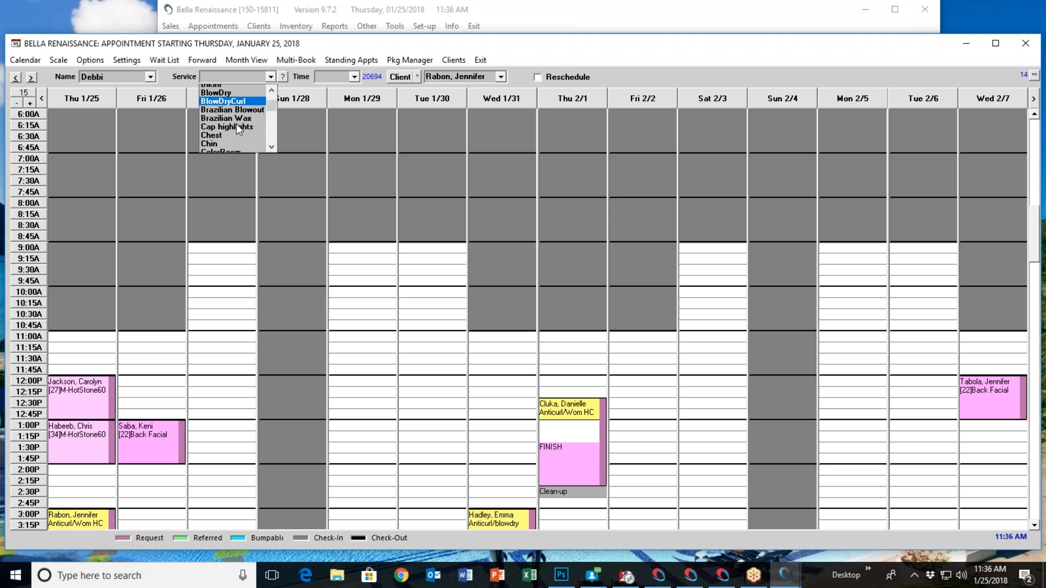
scroll(259, 128, down, 3)
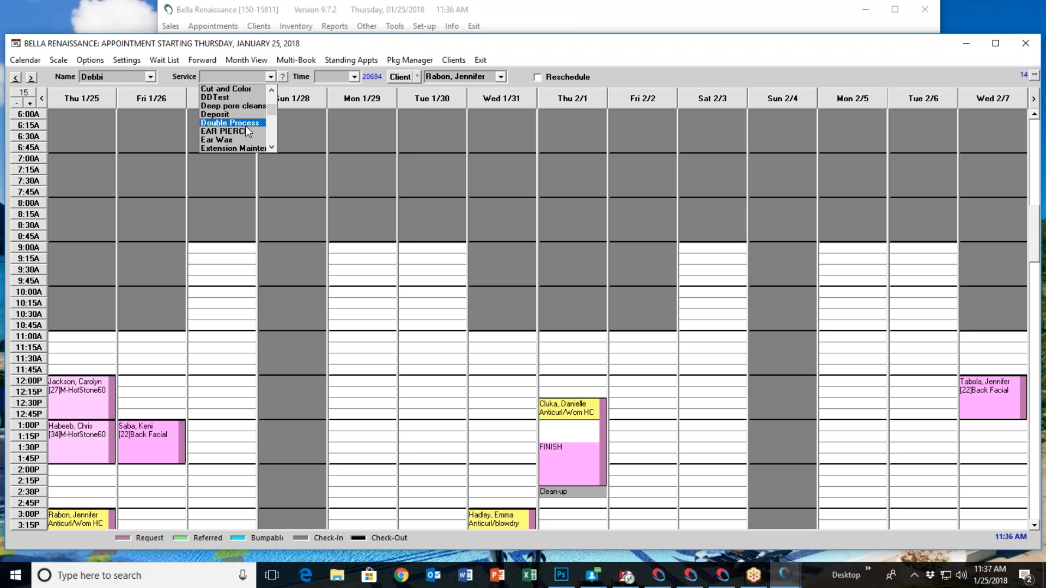
scroll(238, 120, up, 3)
click(244, 142)
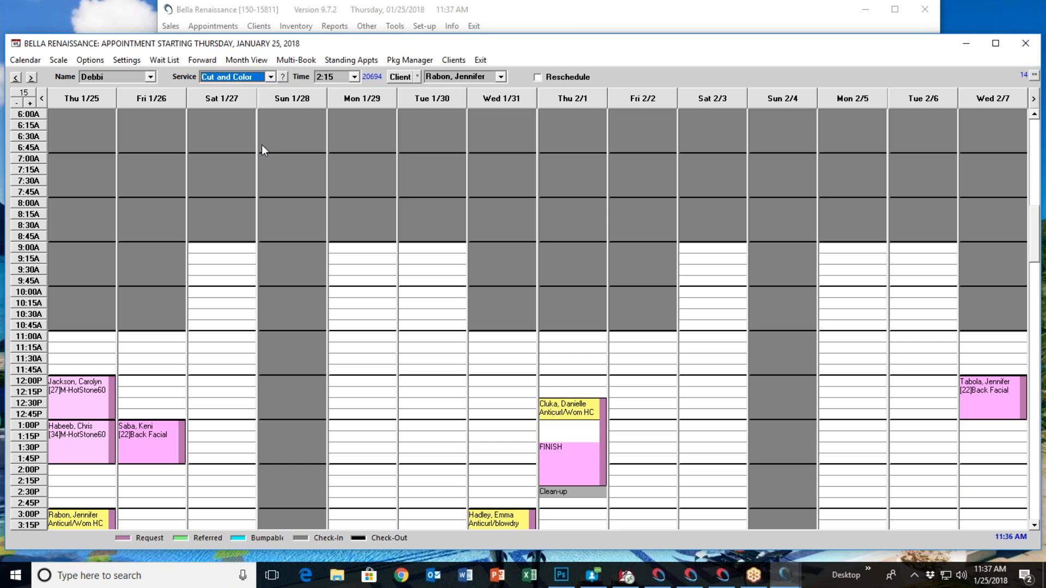
Select a client from the surnames starting with Q and book the service at 11:00 AM on Monday, January 29, as a request
click(408, 81)
click(622, 234)
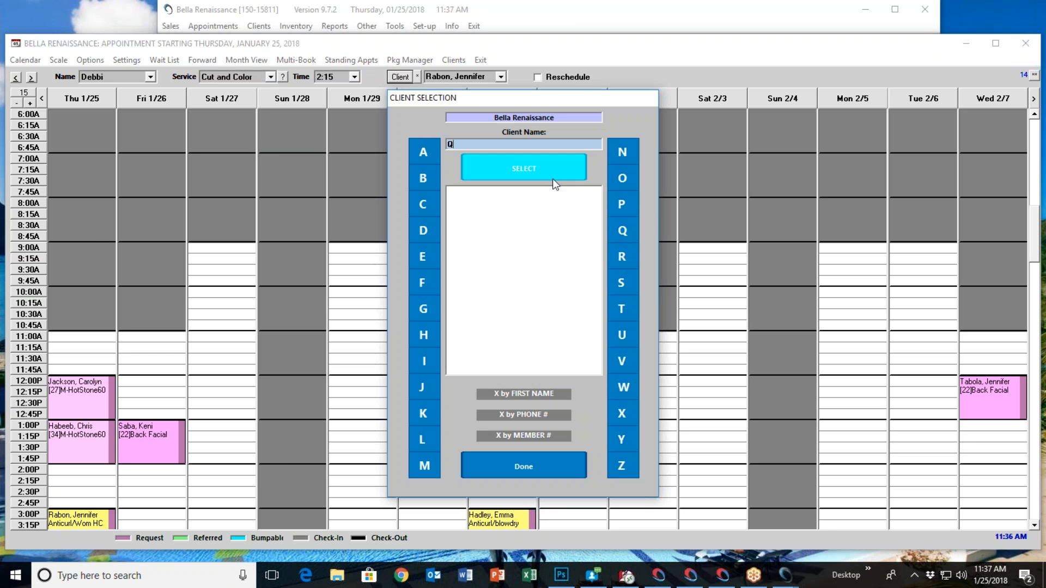
scroll(514, 284, down, 3)
double_click(513, 289)
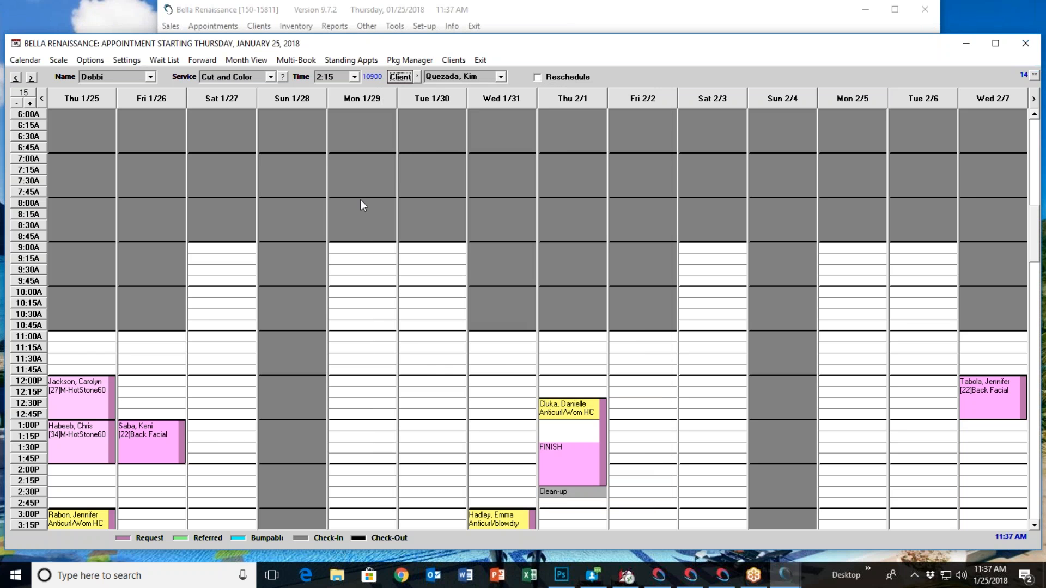
click(352, 338)
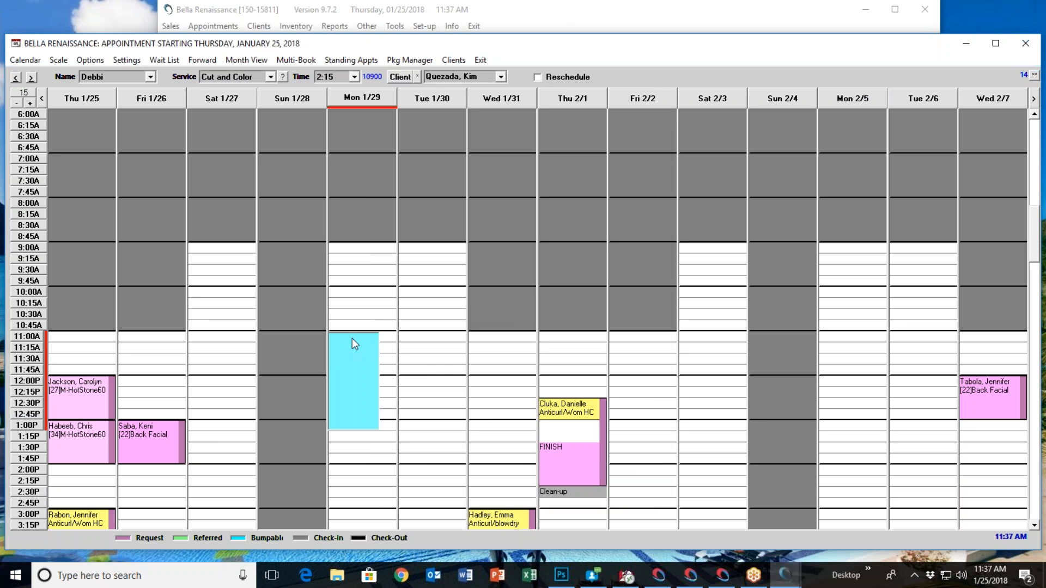
click(383, 361)
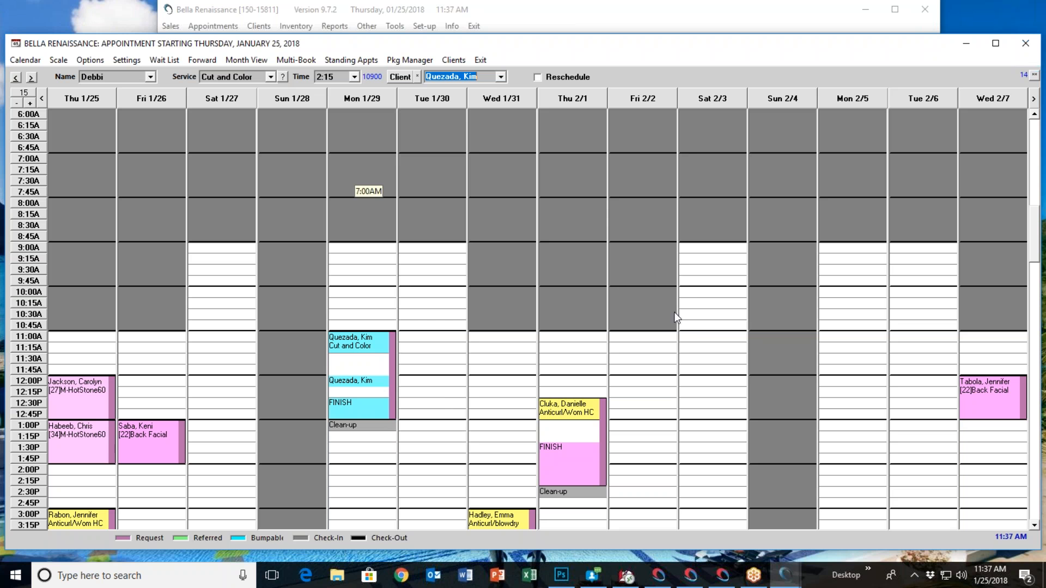
click(882, 437)
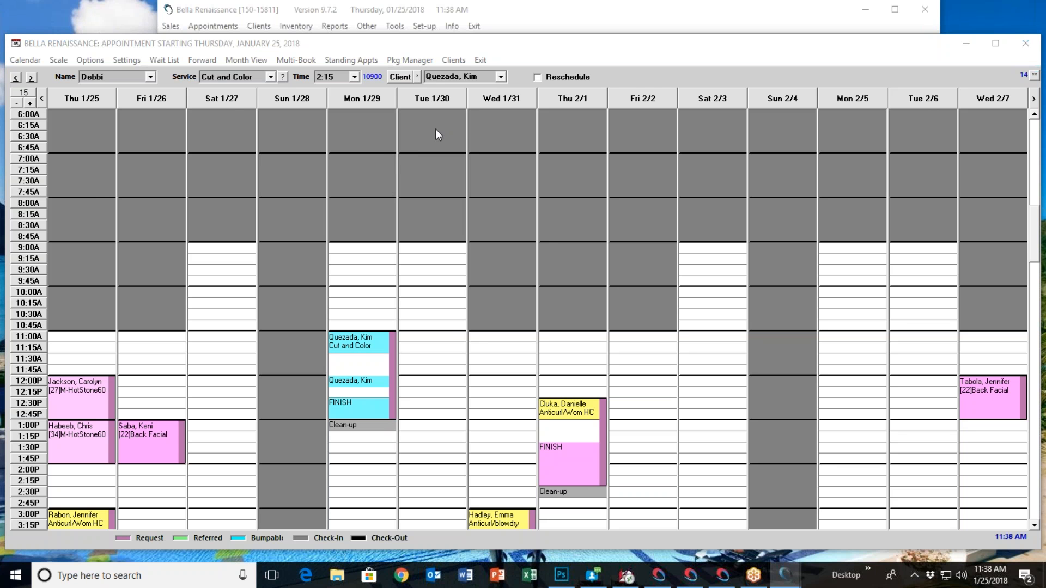
View the multi-day schedules of two other operators and the daily appointment book, and close the book
click(150, 77)
click(126, 97)
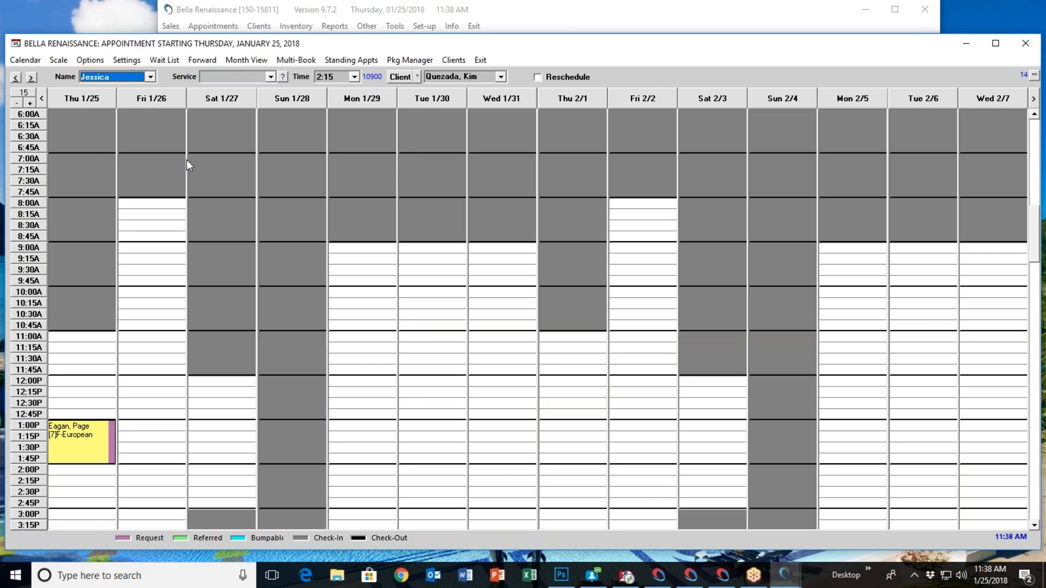
click(150, 77)
scroll(129, 133, up, 3)
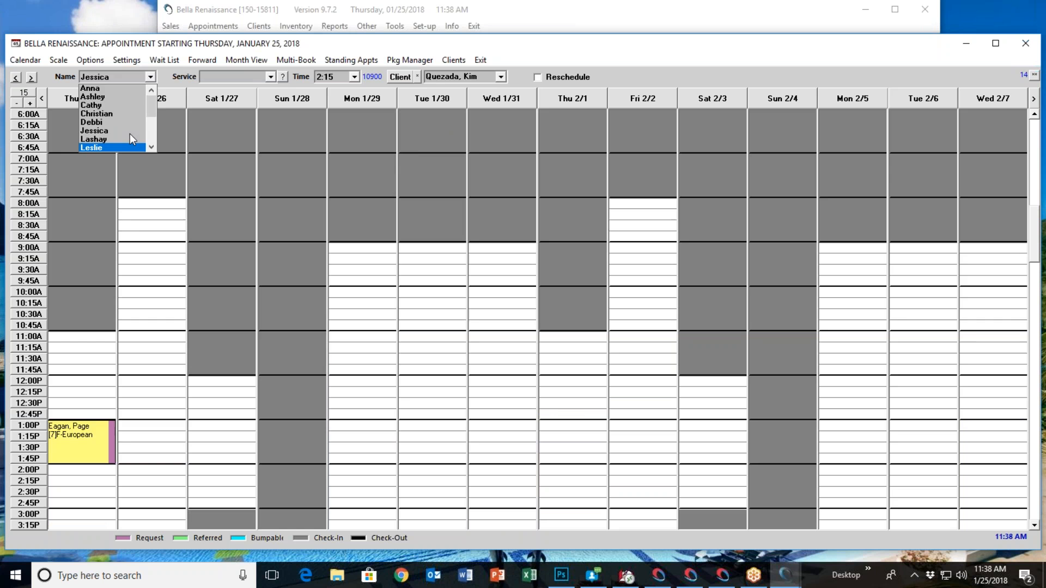
click(126, 130)
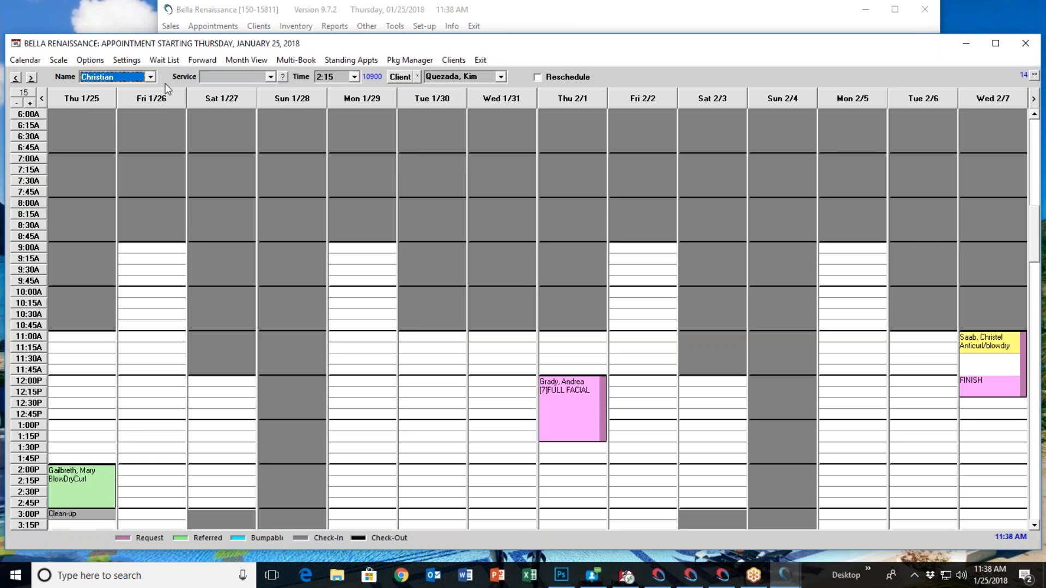
click(481, 60)
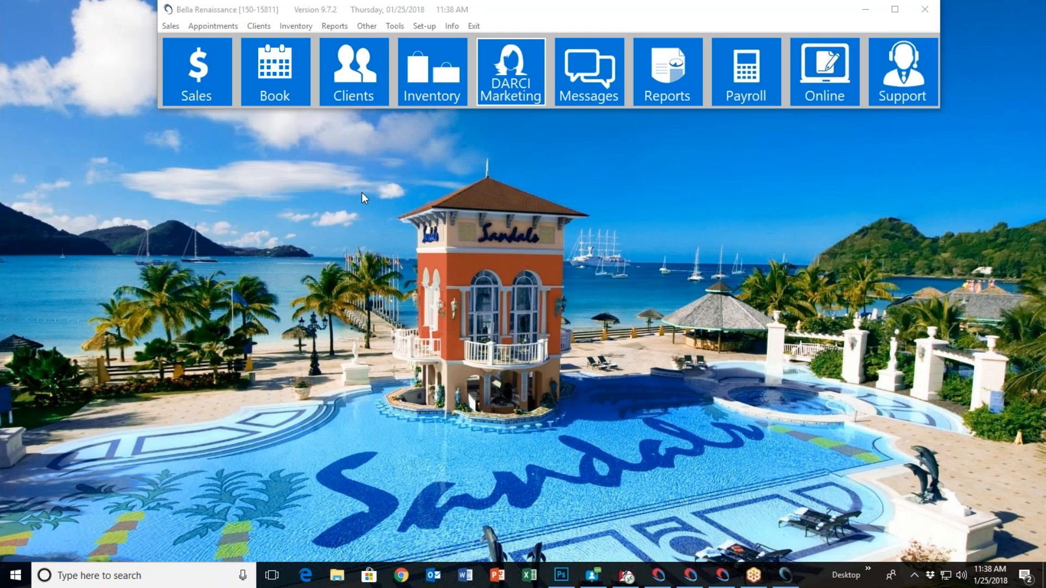
click(282, 104)
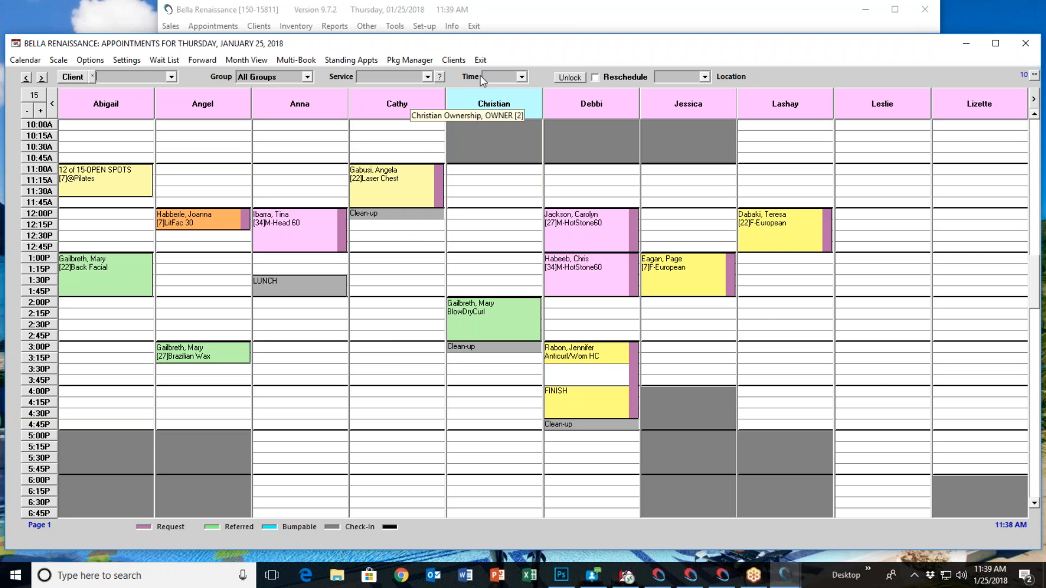
click(481, 60)
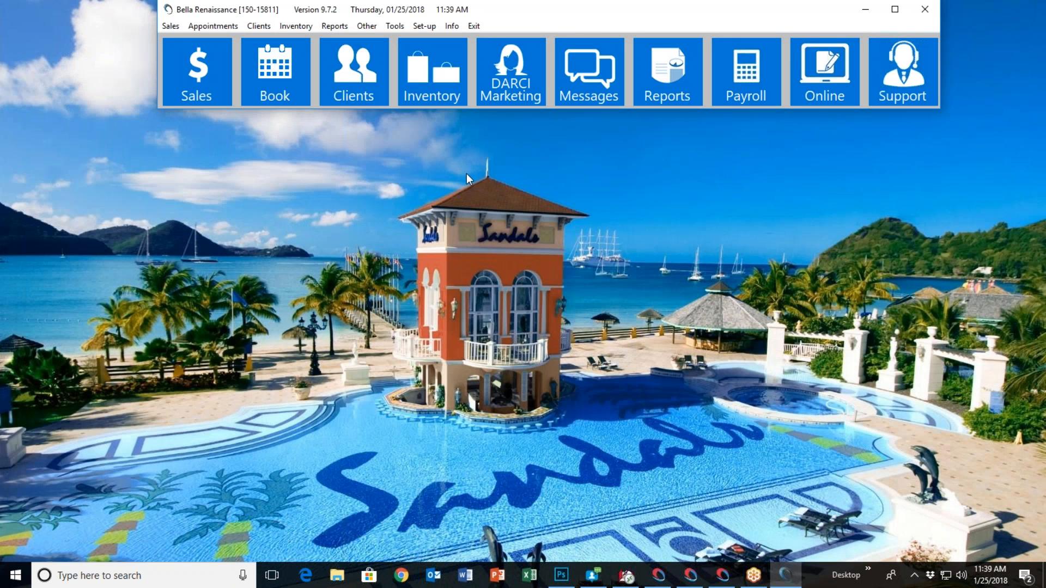
Open the services setup and select the F-European service in the Facials group
click(419, 25)
click(450, 85)
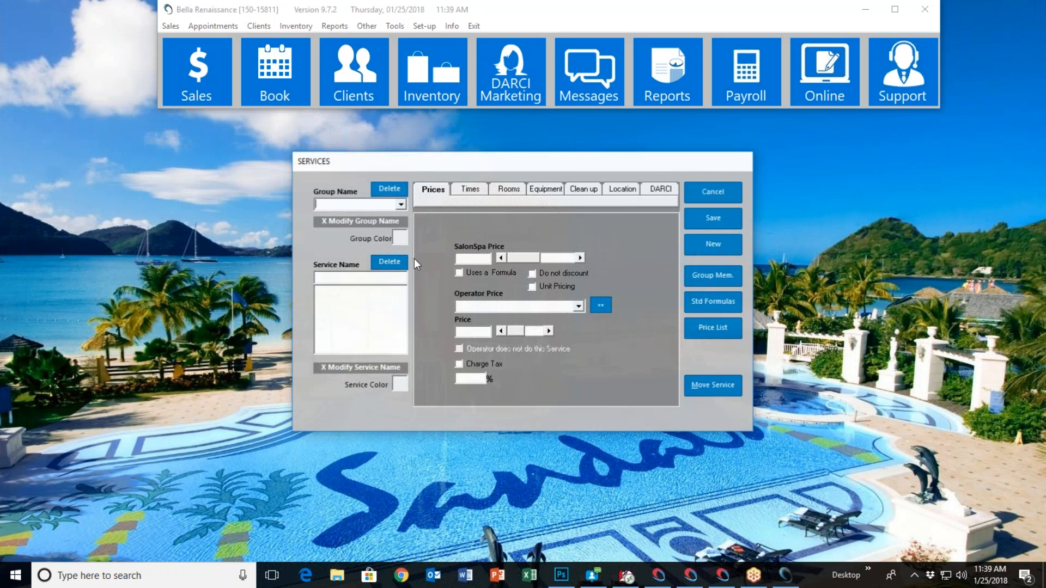
click(400, 204)
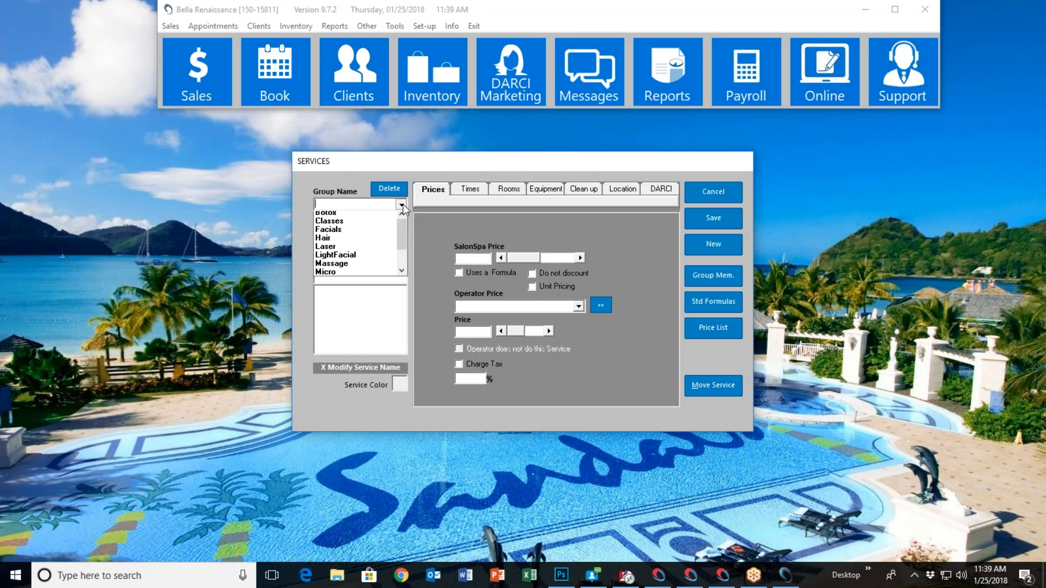
click(351, 232)
key(Tab)
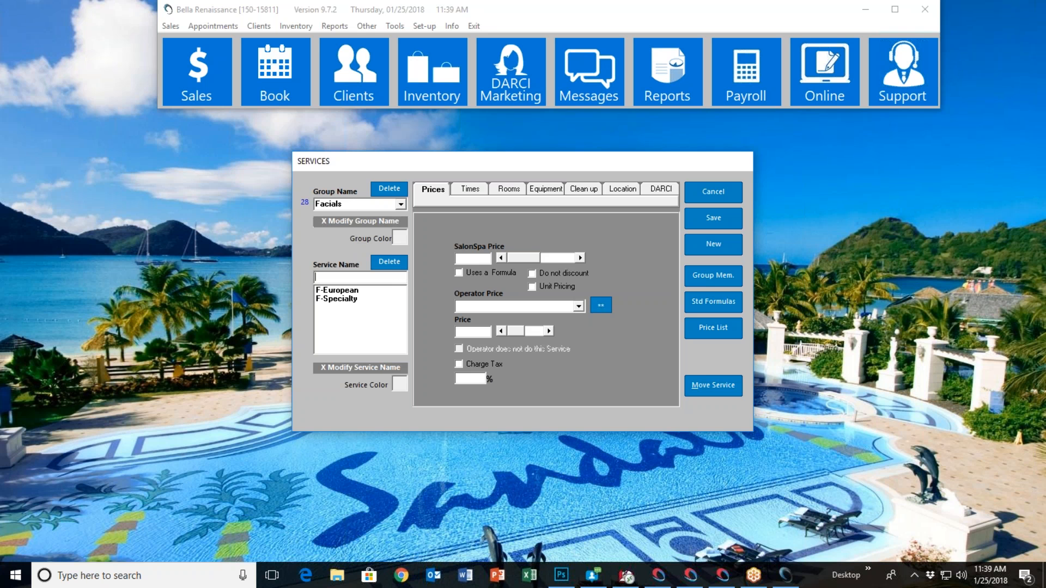
click(354, 291)
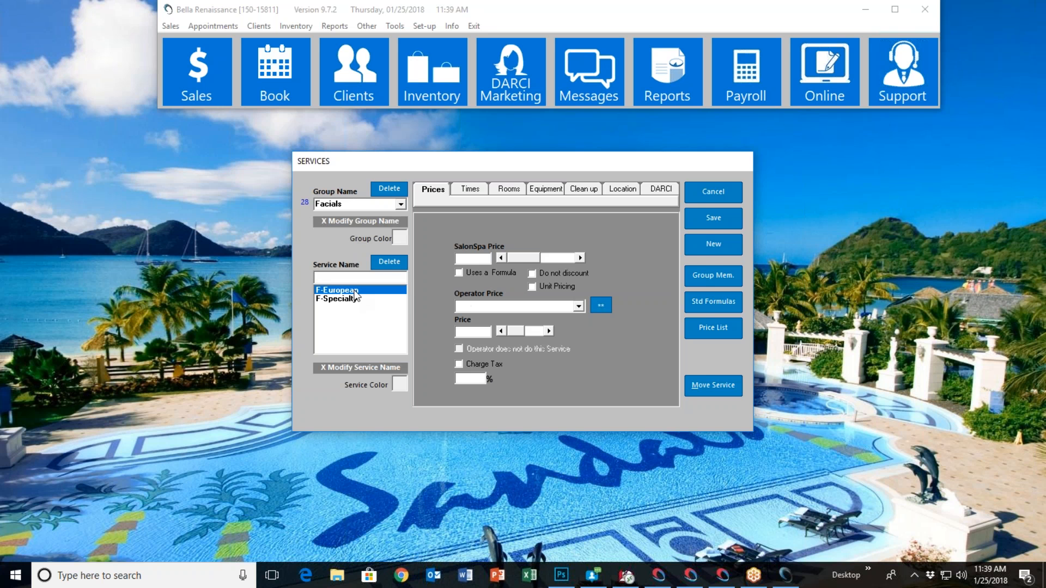
View the standard formula form for F-European and leave the services setup without saving
click(702, 302)
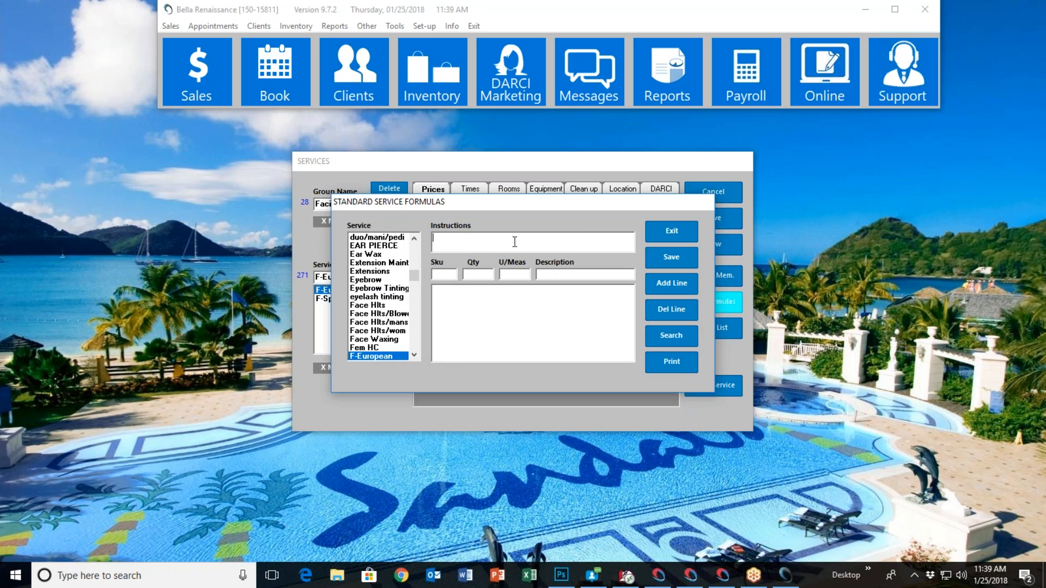
click(452, 279)
click(673, 232)
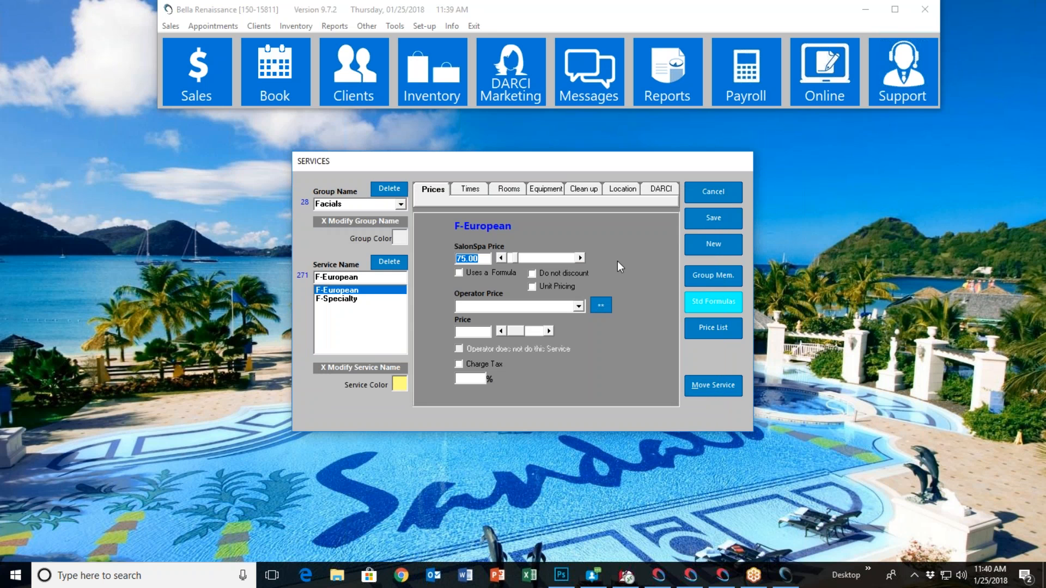
click(714, 195)
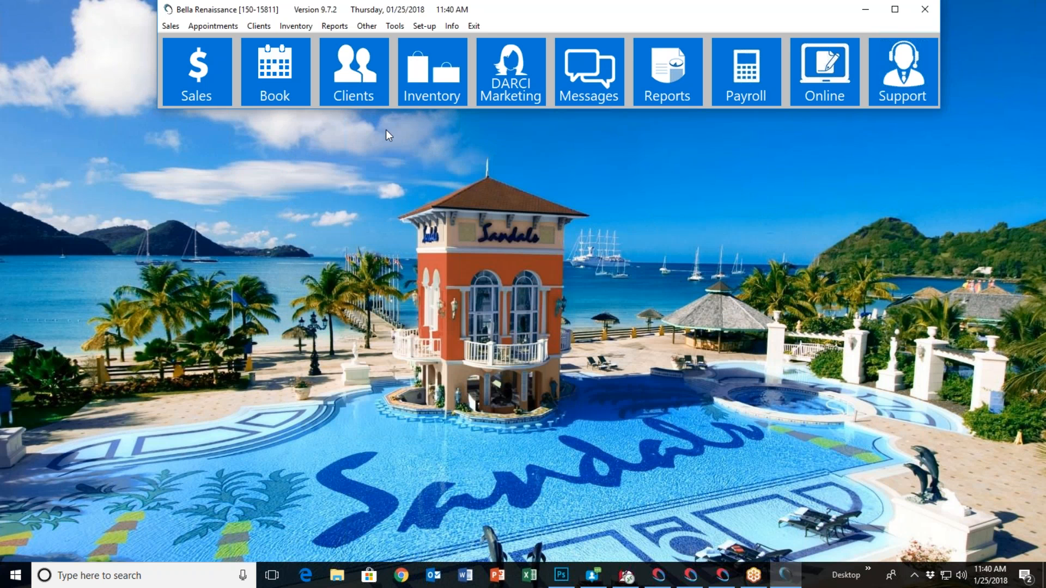
Open a client's information record from the surnames starting with B
click(353, 71)
text(BAB)
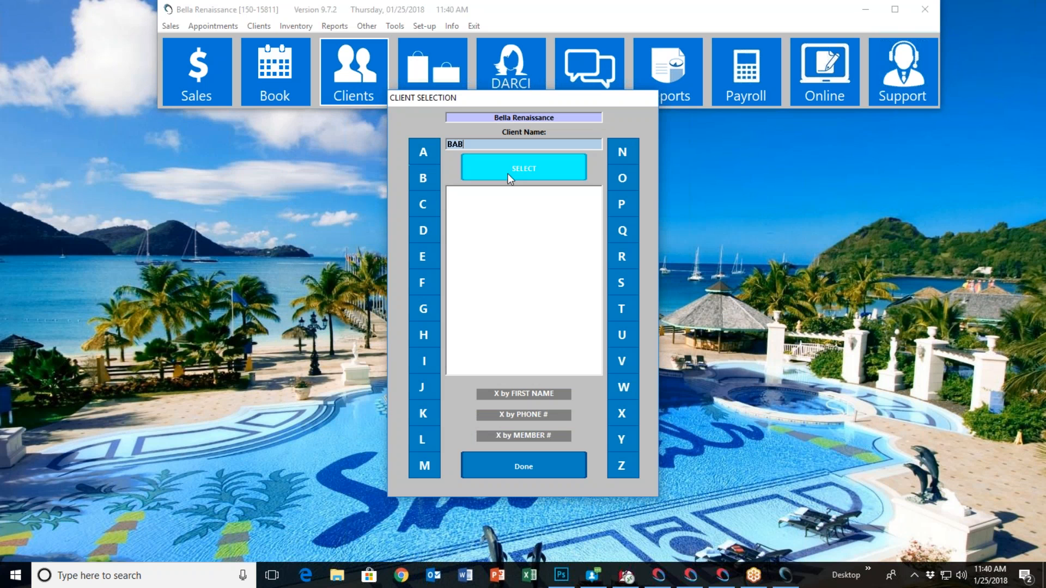
click(508, 173)
double_click(517, 228)
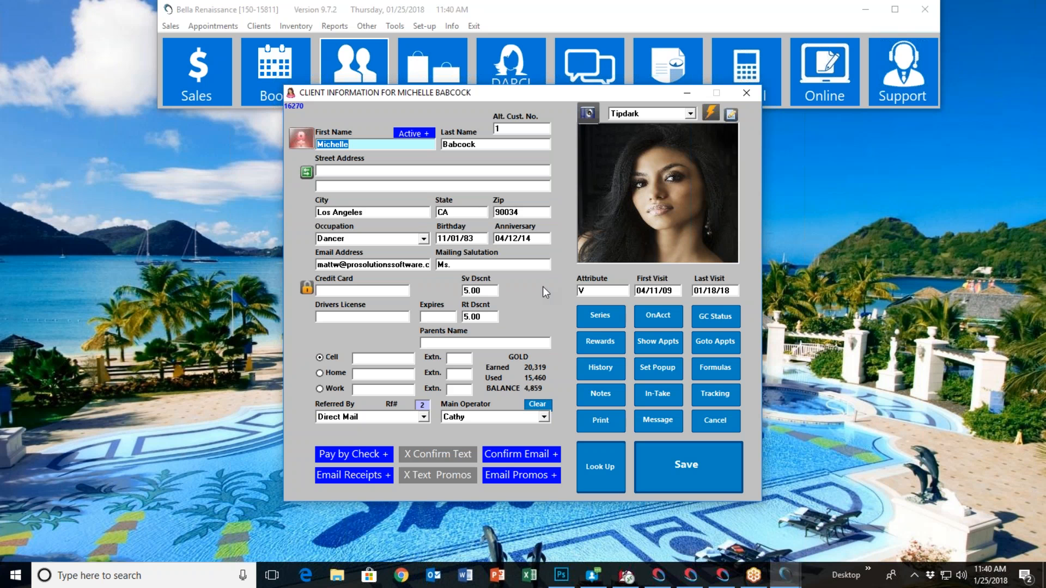
View the client's formulas form and its list of services, and close the client record without saving
click(709, 367)
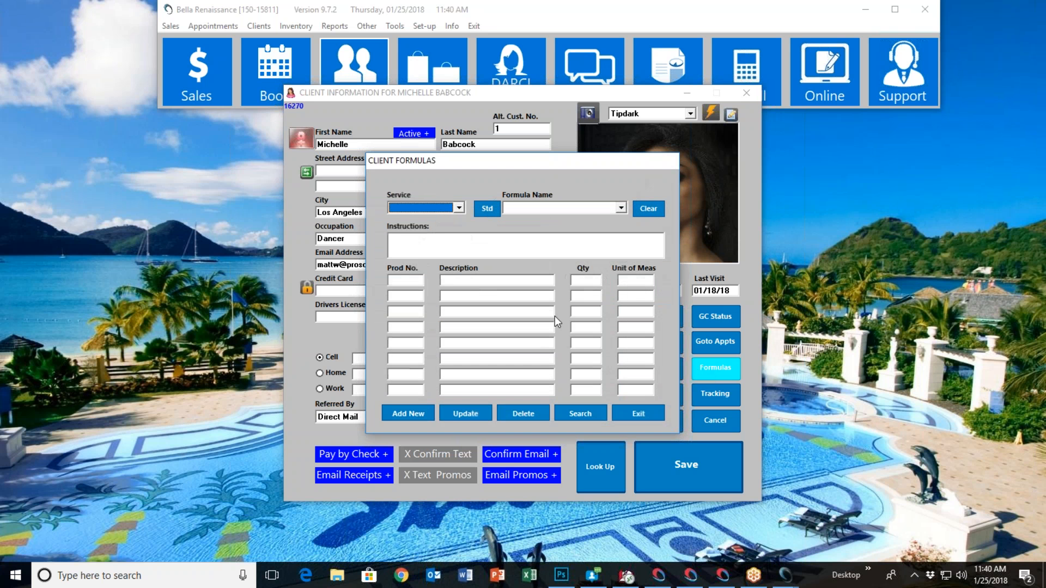
click(459, 208)
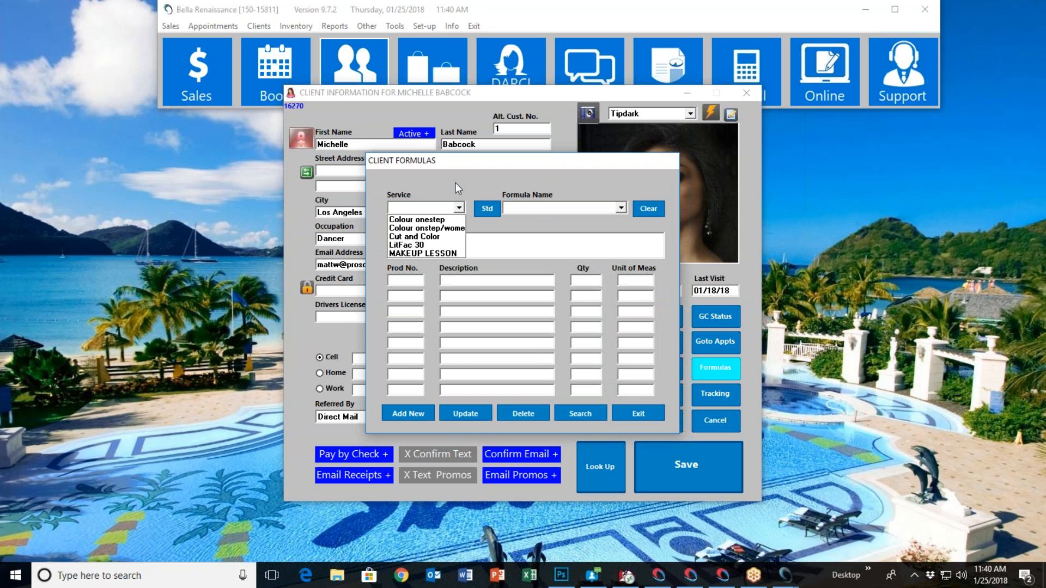
click(460, 187)
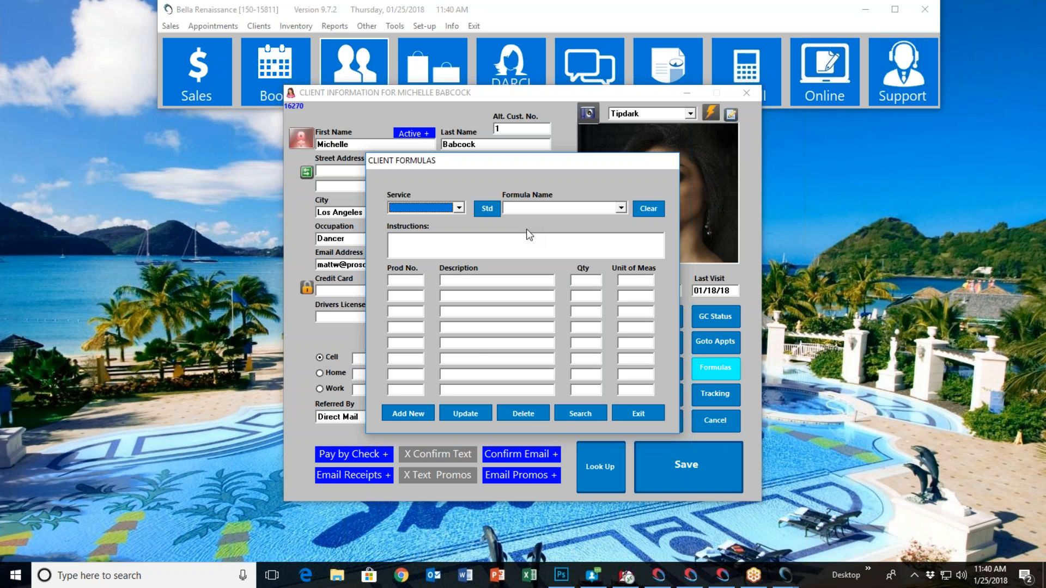
click(648, 412)
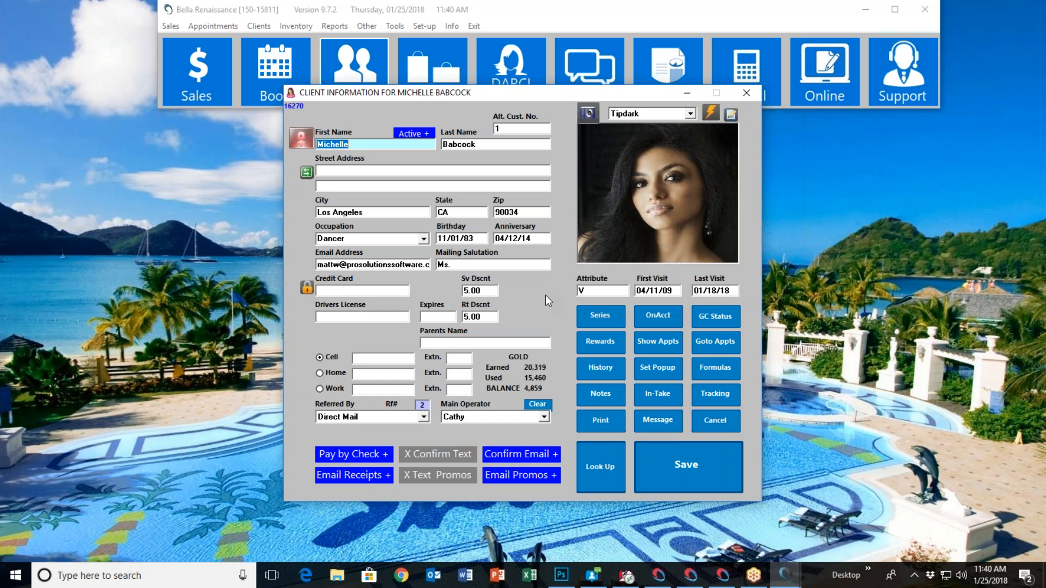
click(711, 426)
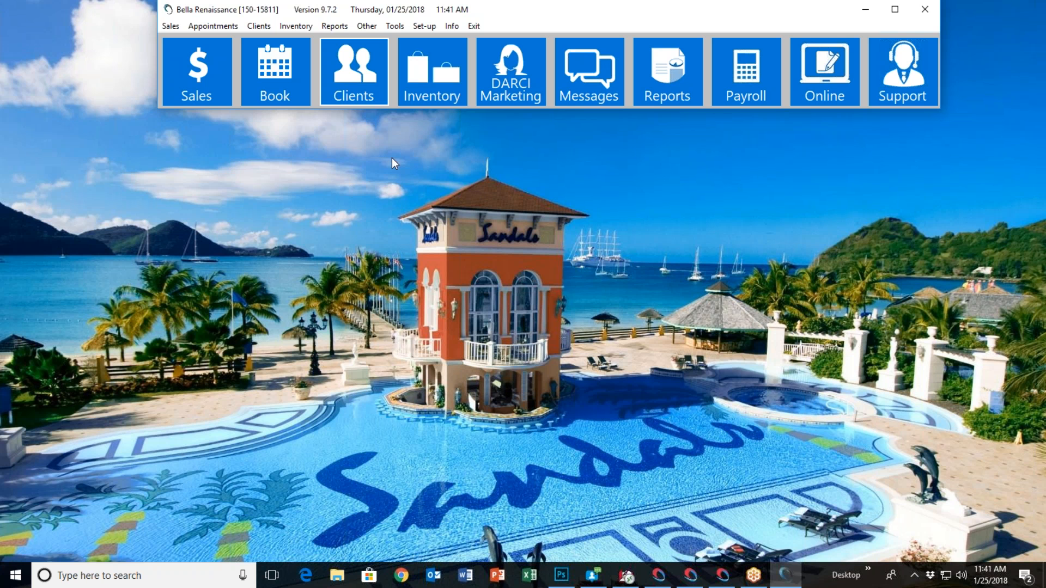
Show the form for creating an inventory purchase order and close it without entering an order
click(289, 25)
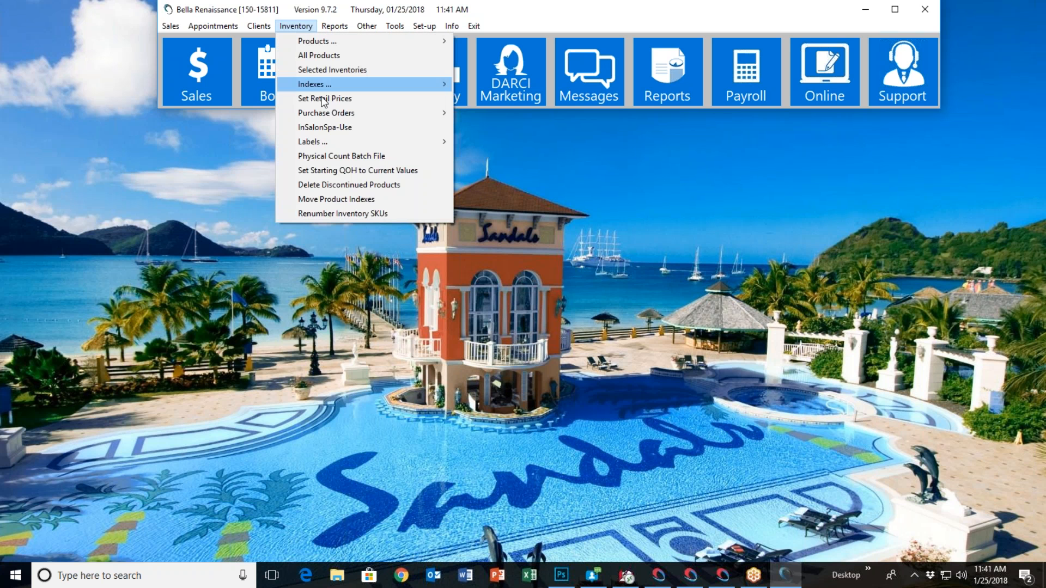
mouse_move(333, 117)
click(486, 115)
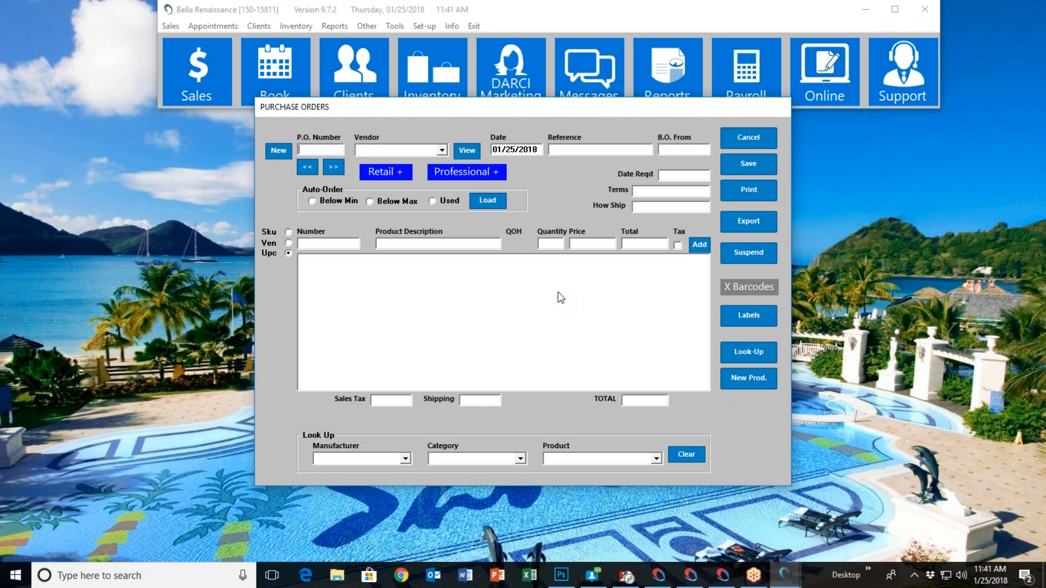
click(744, 139)
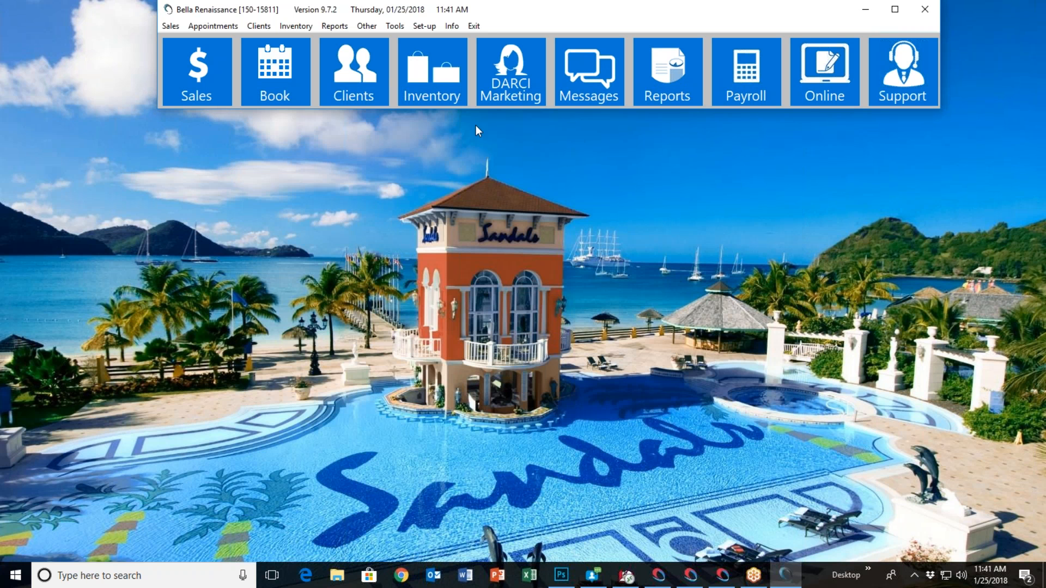
Show the form for receiving an inventory purchase order and close it without entering anything
click(298, 28)
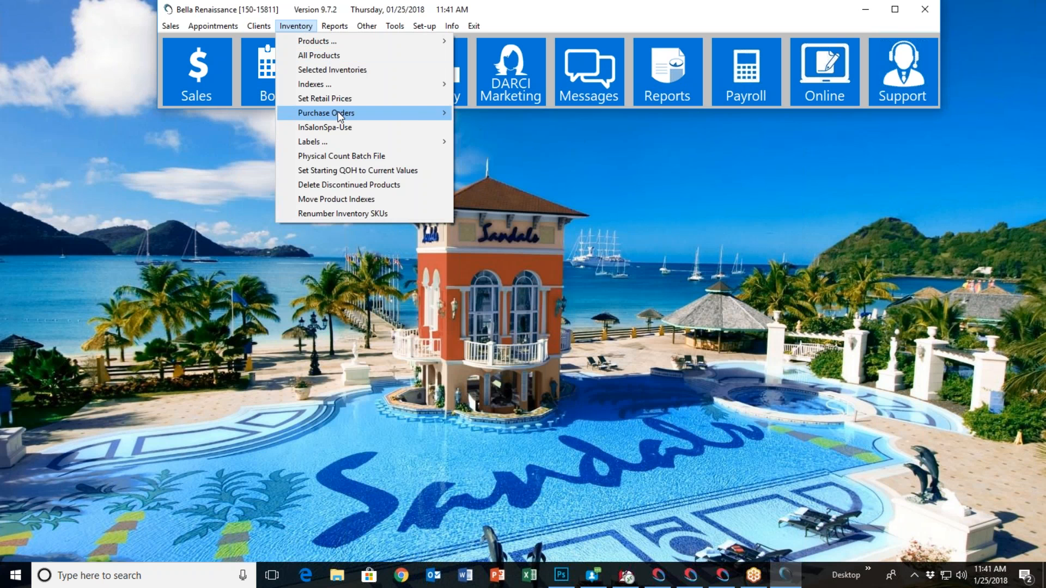
mouse_move(412, 114)
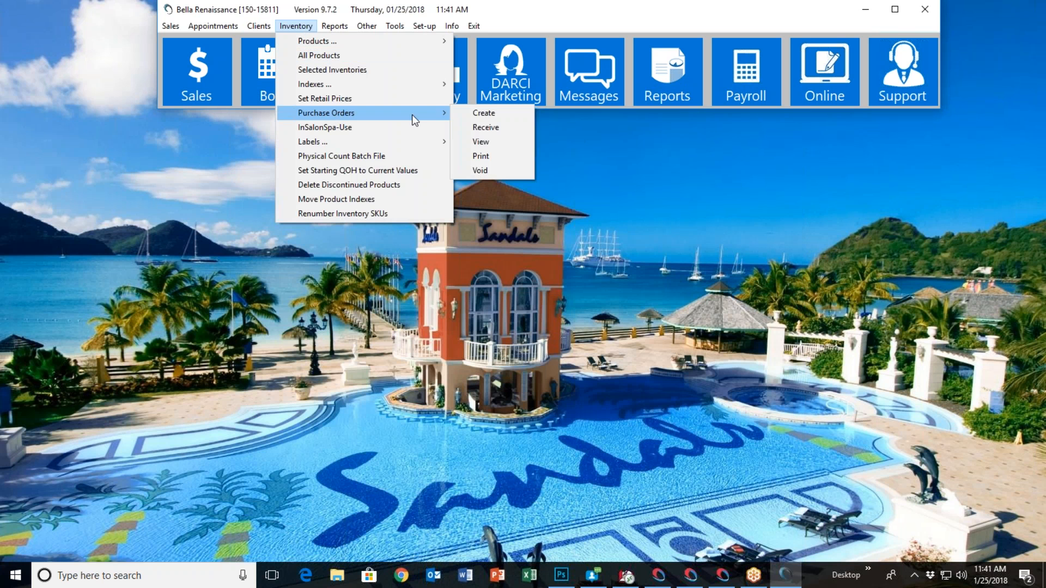
click(487, 129)
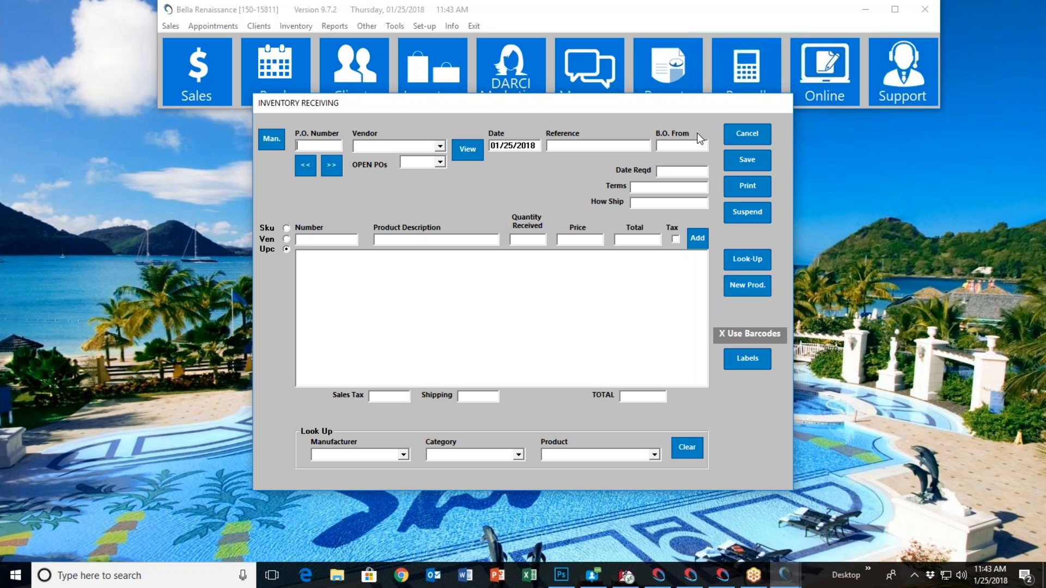
click(756, 136)
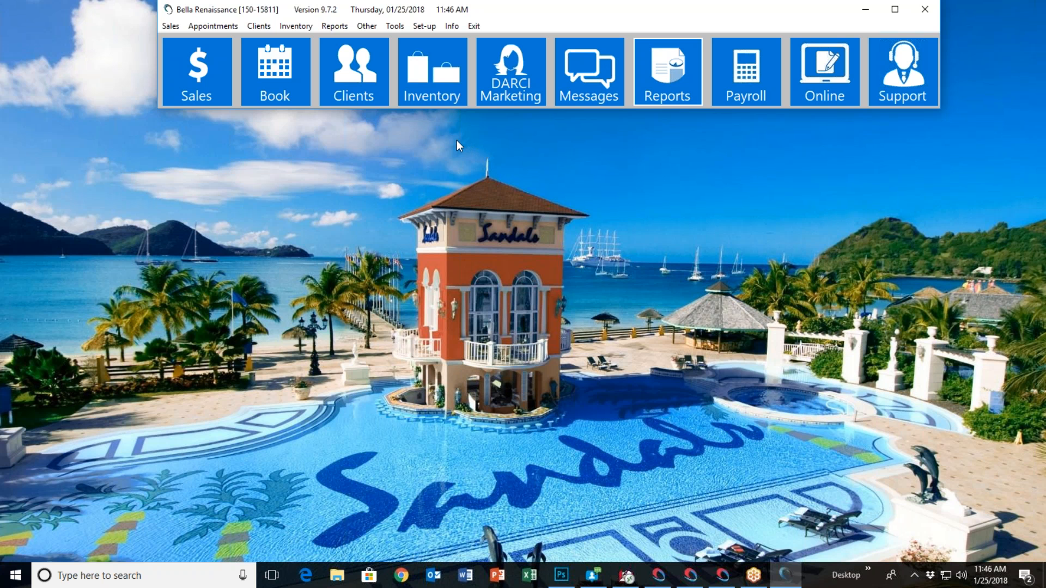
Switch the appointment book to location B, confirm the change, and exit the book
click(284, 93)
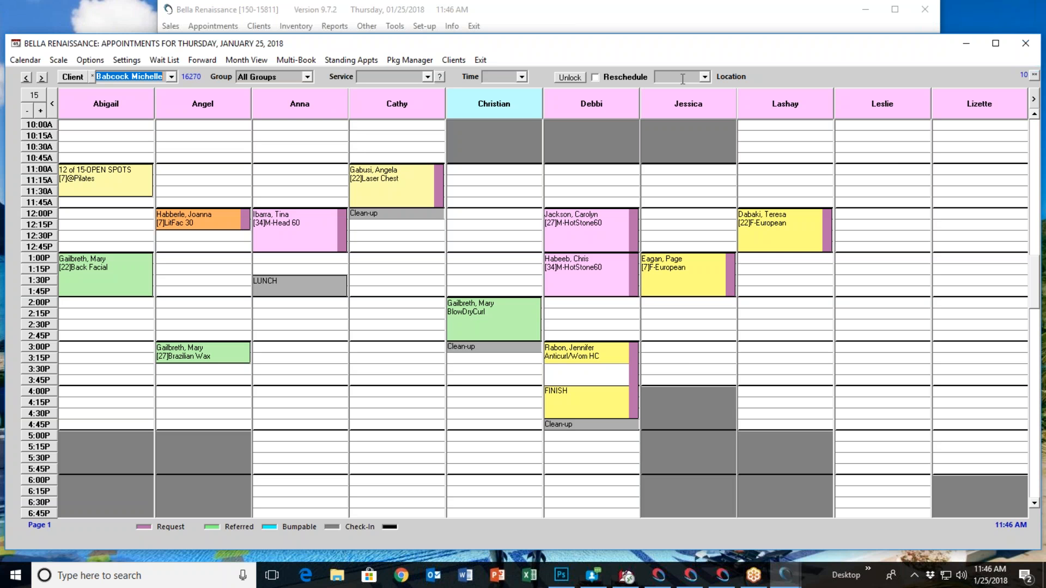
click(704, 77)
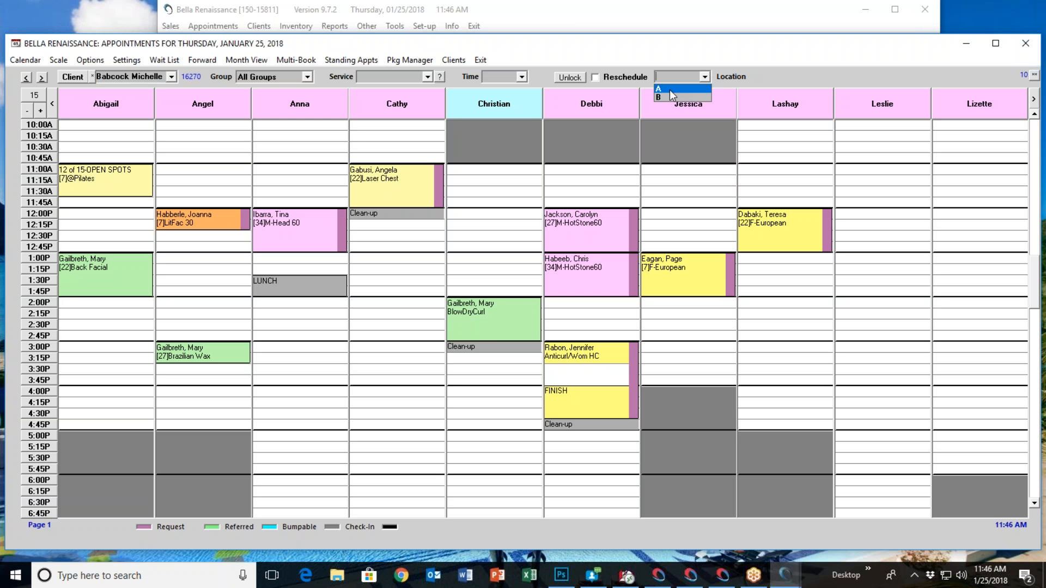
click(669, 88)
click(708, 77)
click(684, 97)
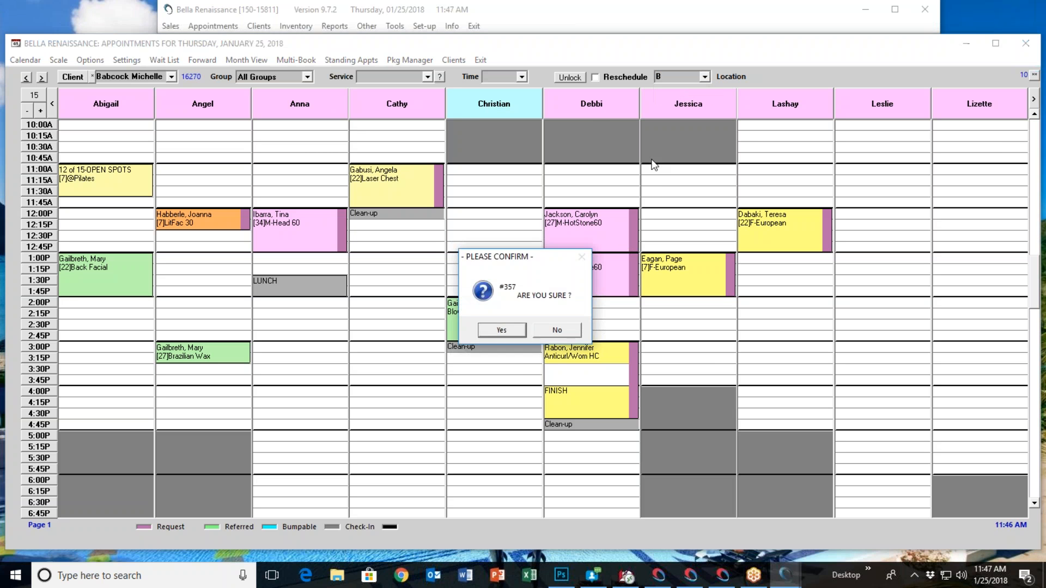
click(508, 328)
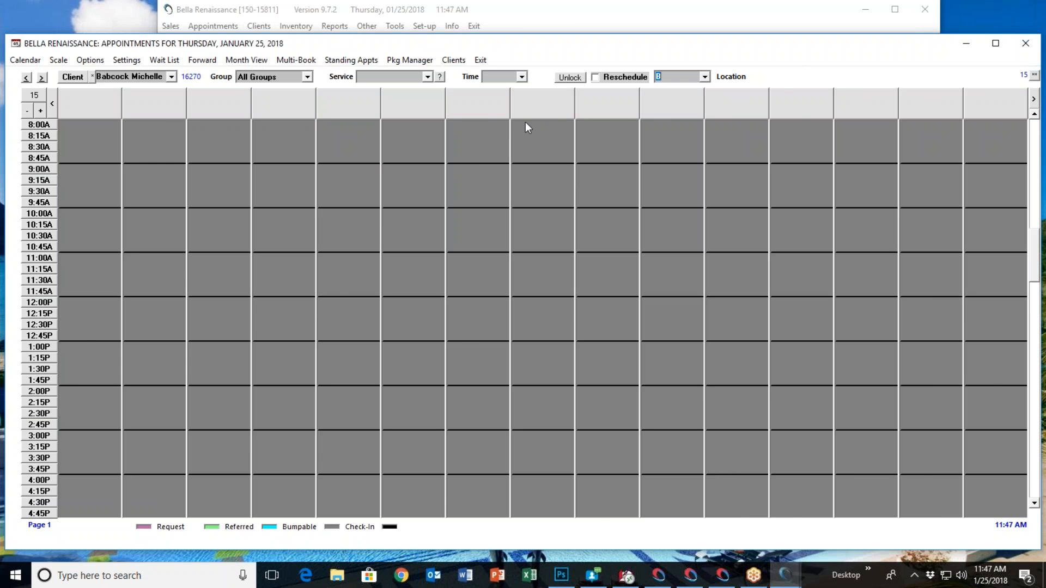
click(481, 61)
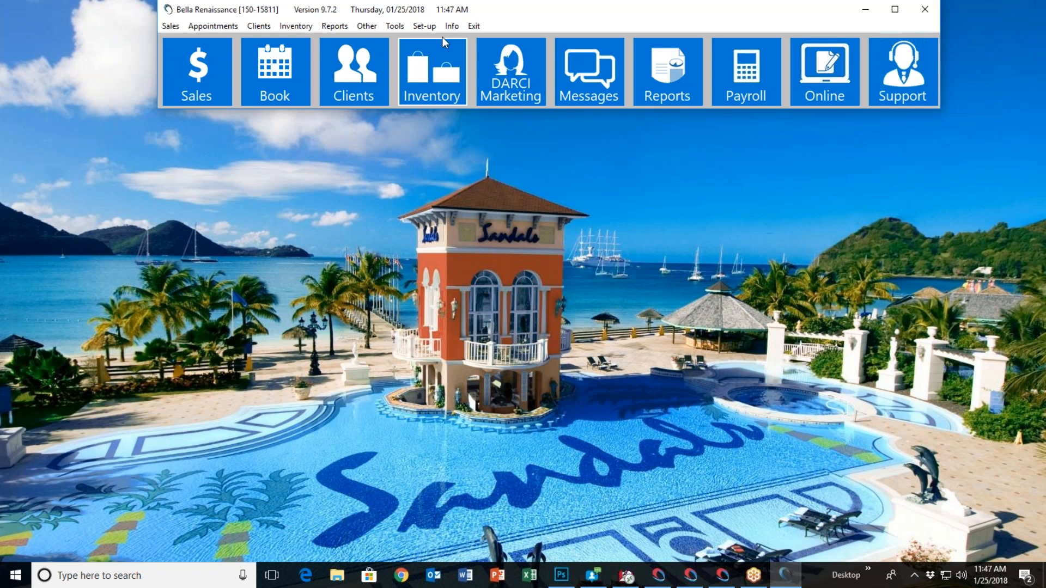
Check the operator files for location B, close the list, and try to open the appointment book
click(420, 27)
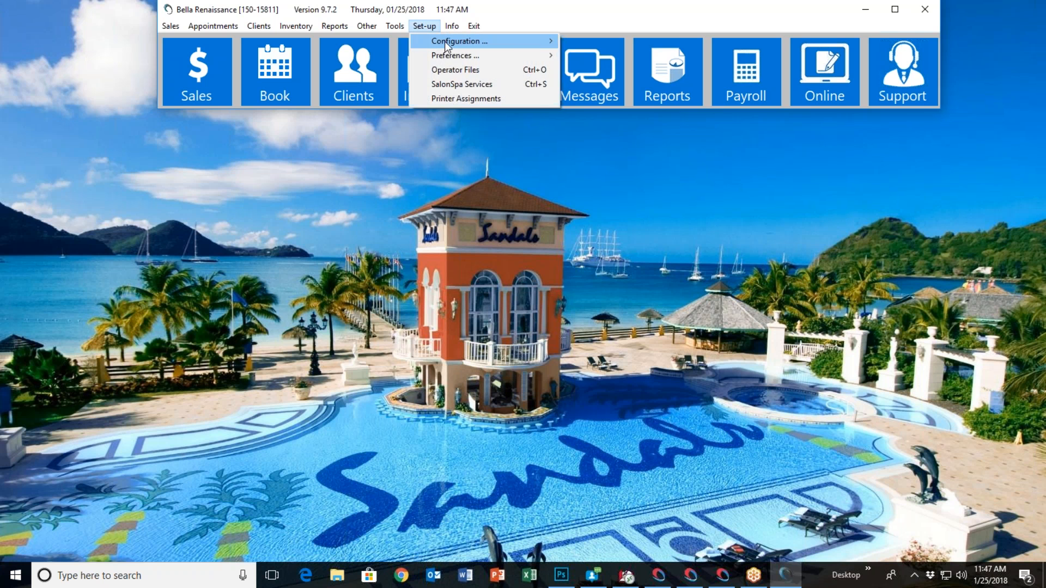
click(470, 71)
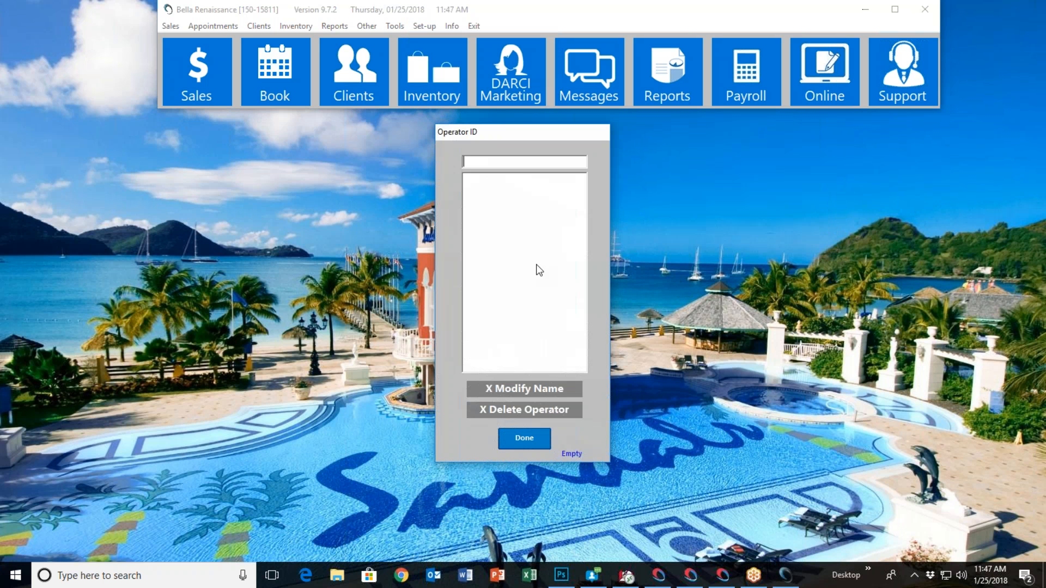
click(524, 436)
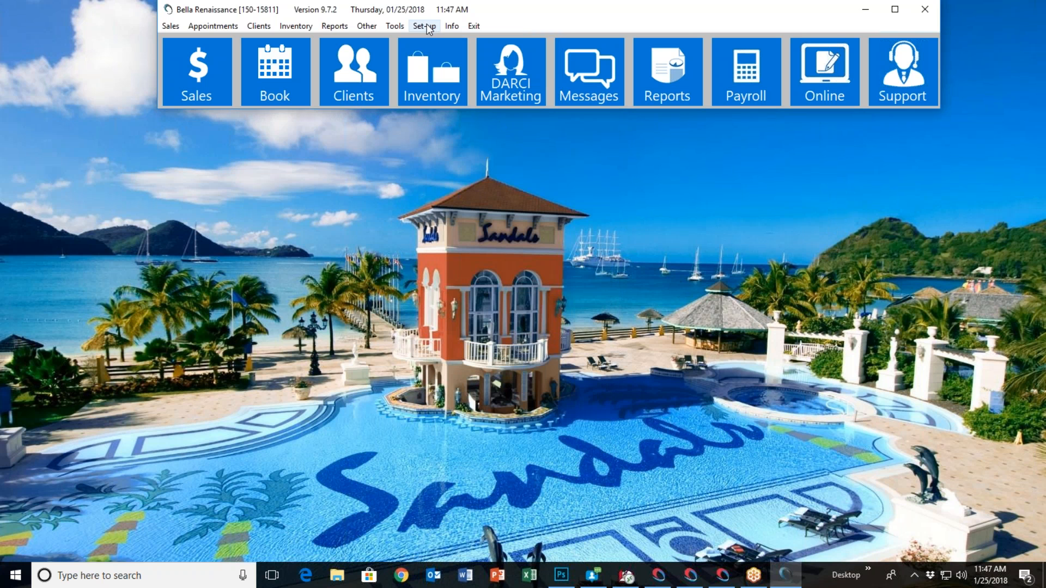
click(285, 81)
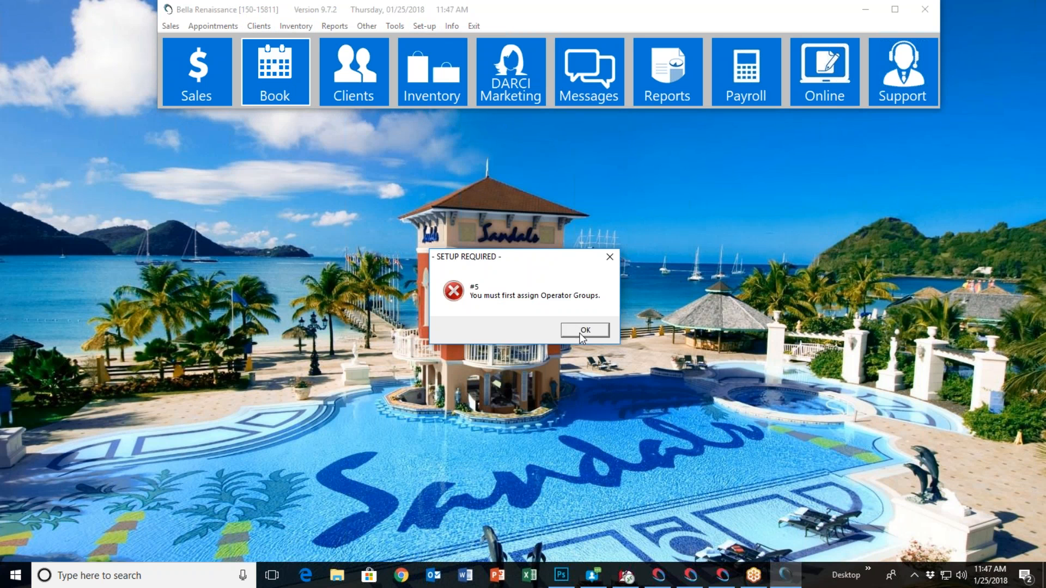
click(580, 331)
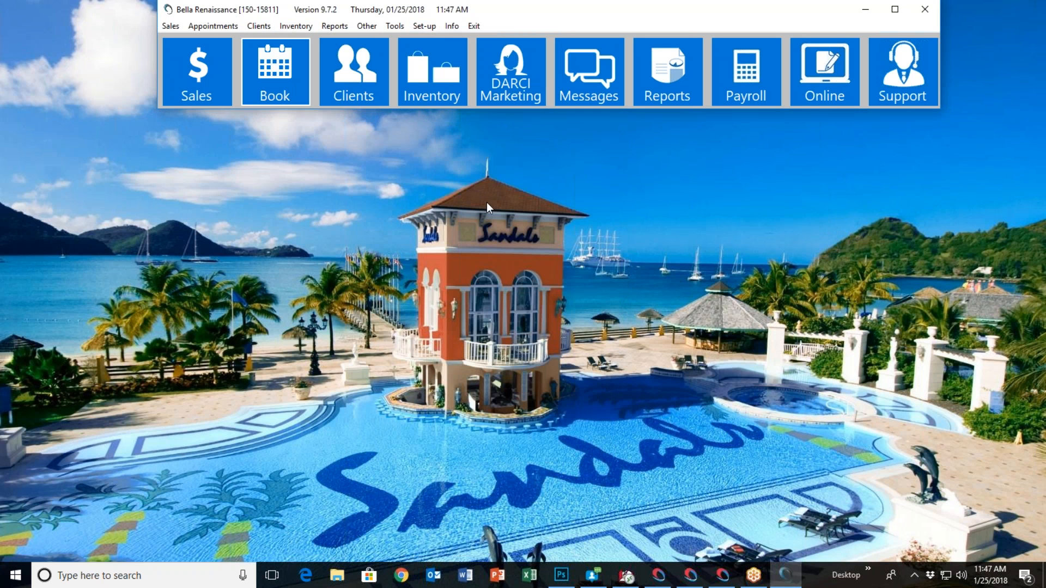
Choose LOC A as the source location in the Multi-Location Manager, save the setting, and exit
click(420, 26)
mouse_move(437, 38)
mouse_move(616, 40)
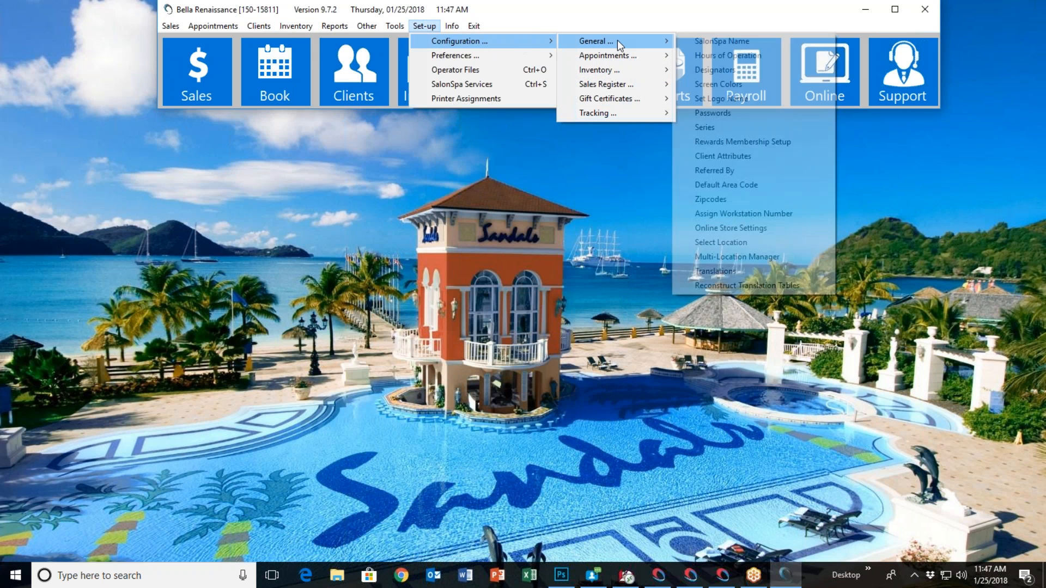
click(750, 261)
click(406, 179)
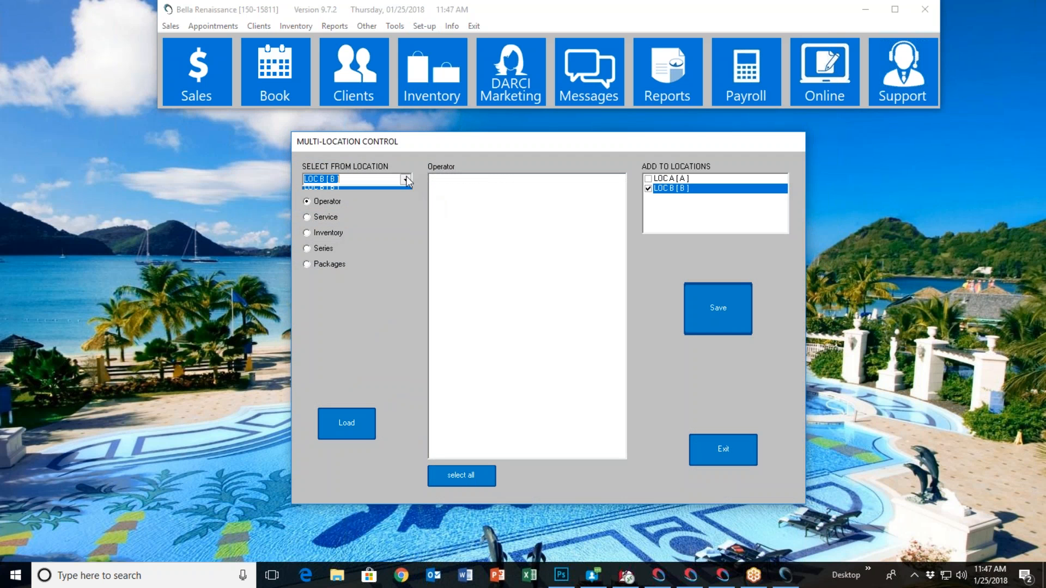
click(388, 190)
click(720, 308)
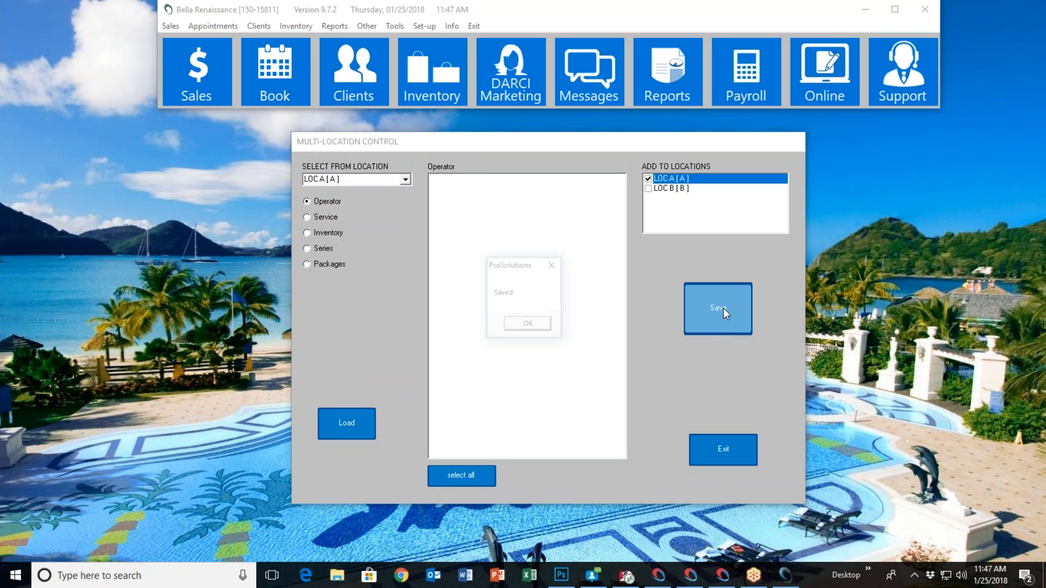
click(543, 324)
click(735, 454)
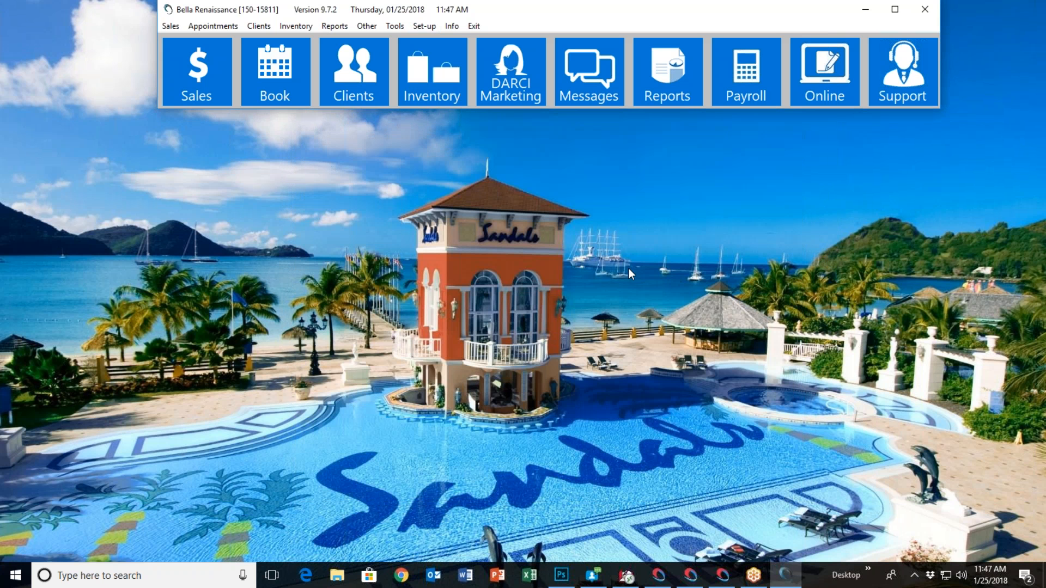
Try the appointment book again, recheck the operator files list, and close it
click(267, 77)
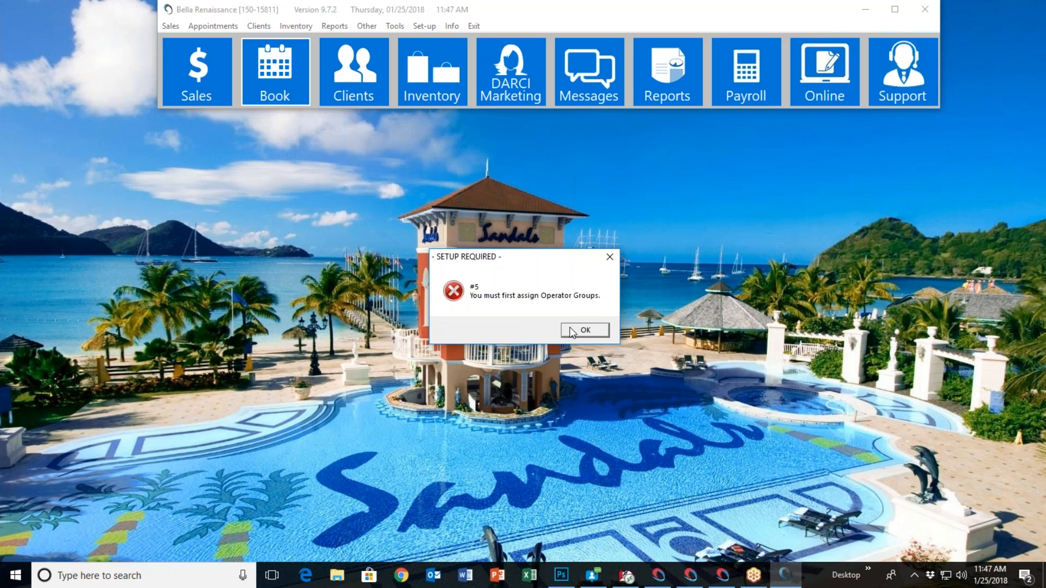
click(572, 325)
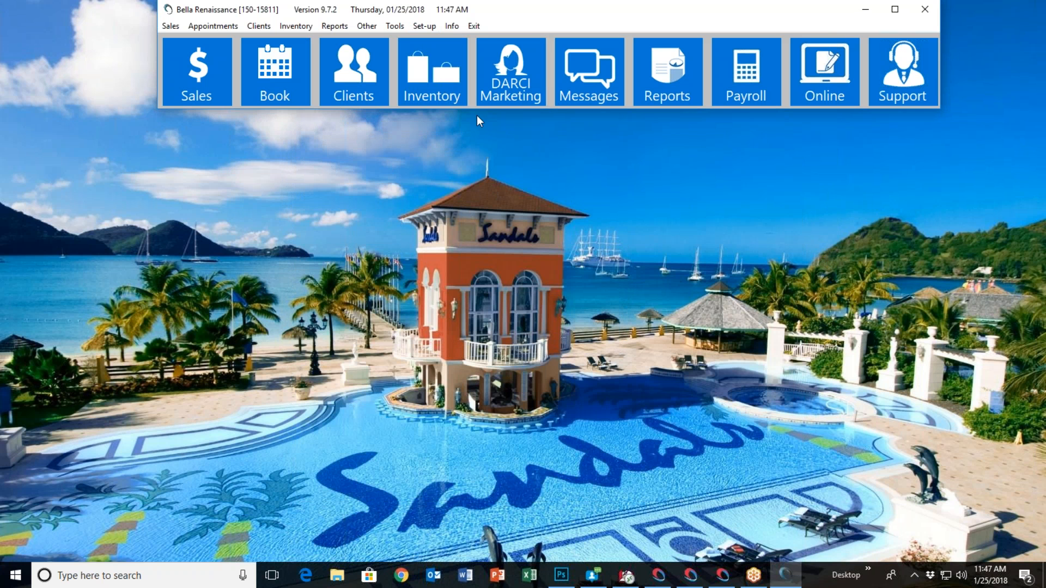
click(425, 26)
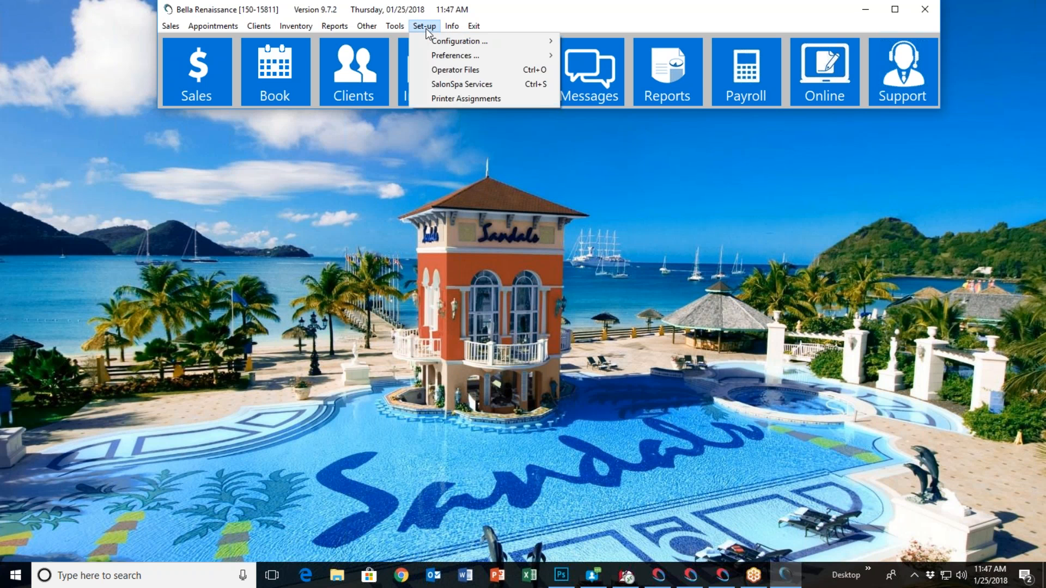
click(443, 71)
click(512, 446)
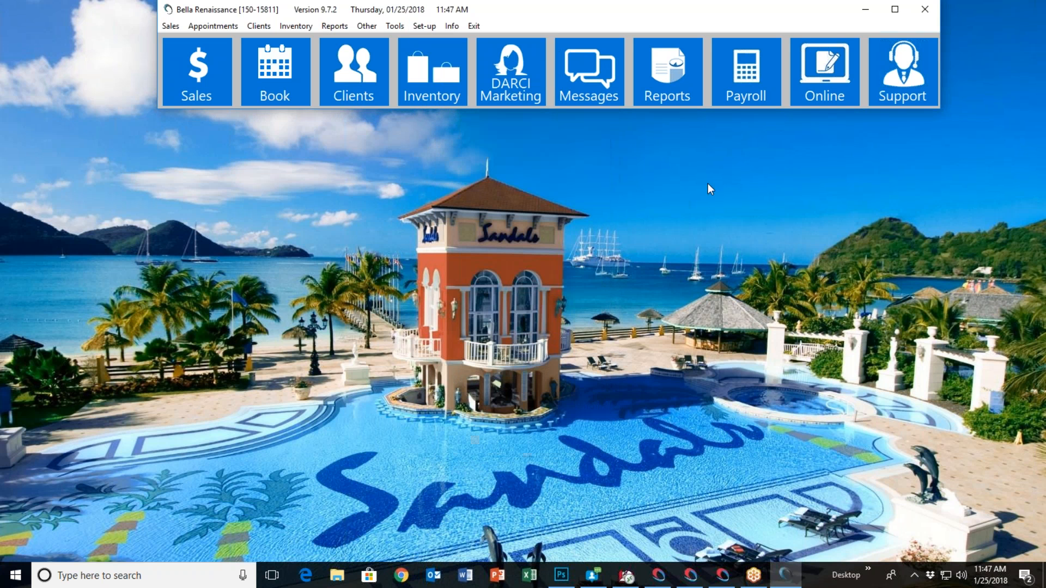
click(750, 175)
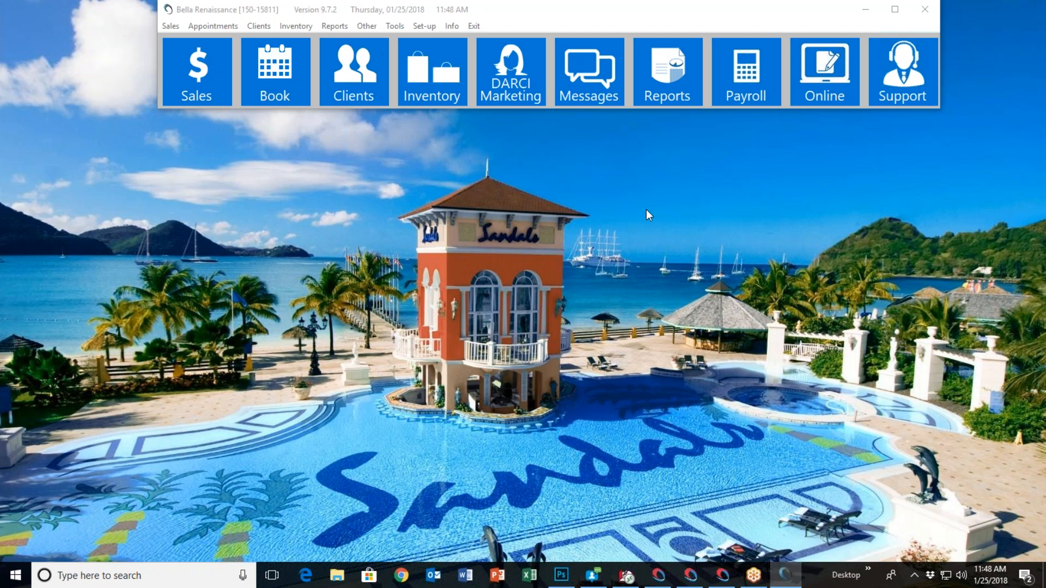
View the information record of the operator titled OWNER and leave the operator files without saving
click(427, 26)
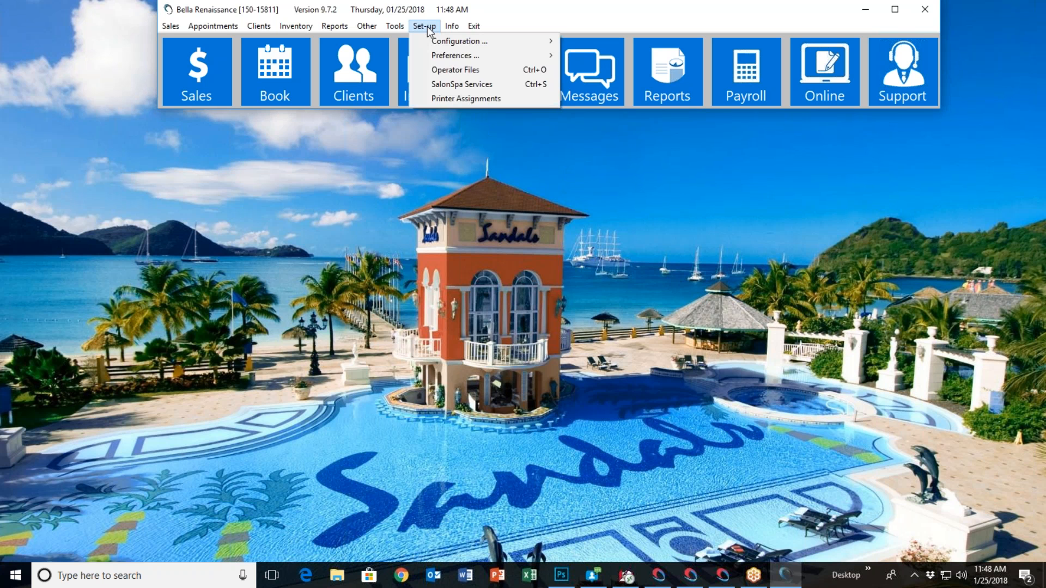
click(444, 70)
double_click(493, 232)
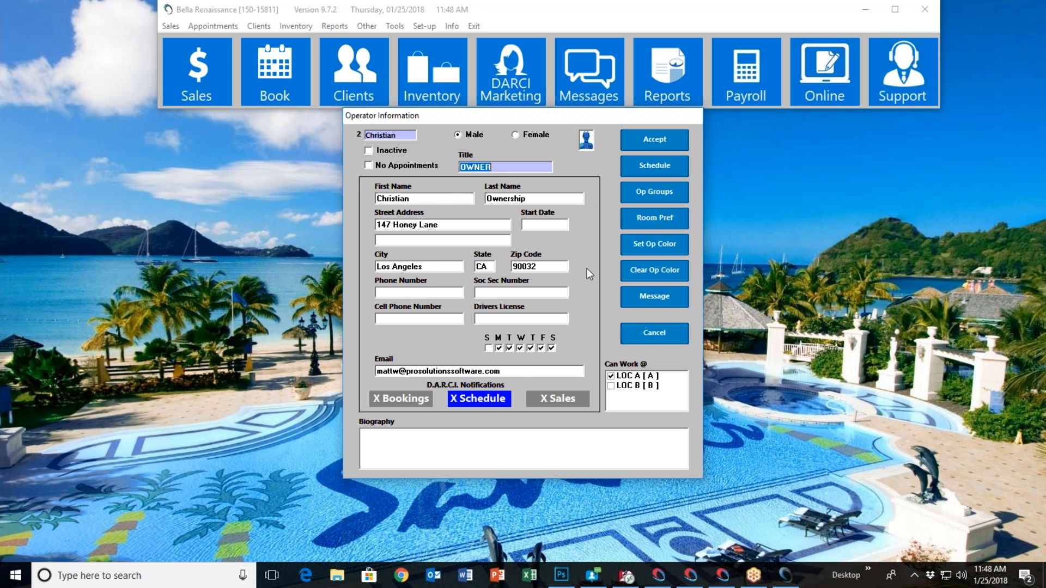
click(653, 336)
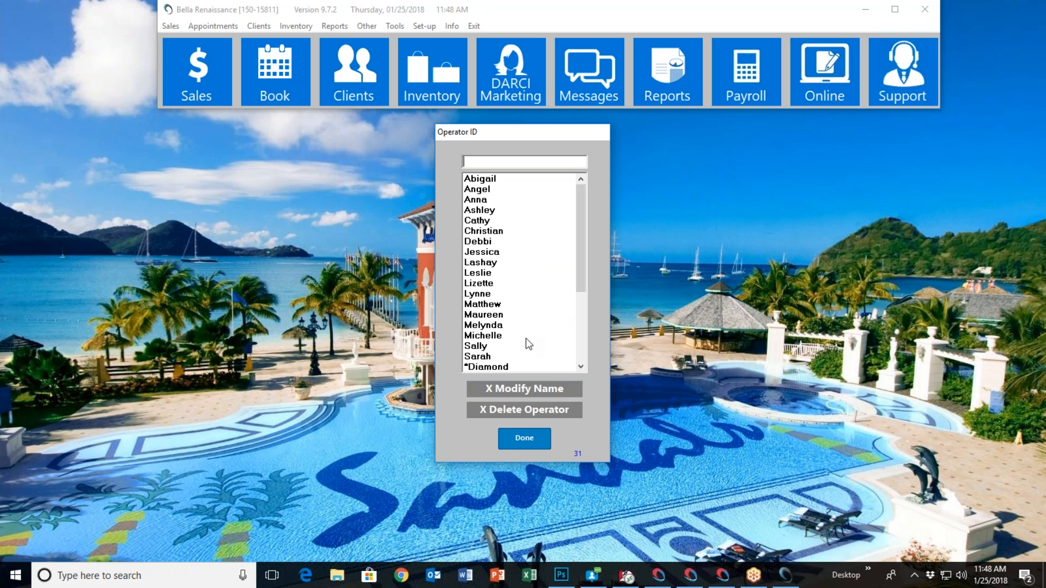
click(881, 113)
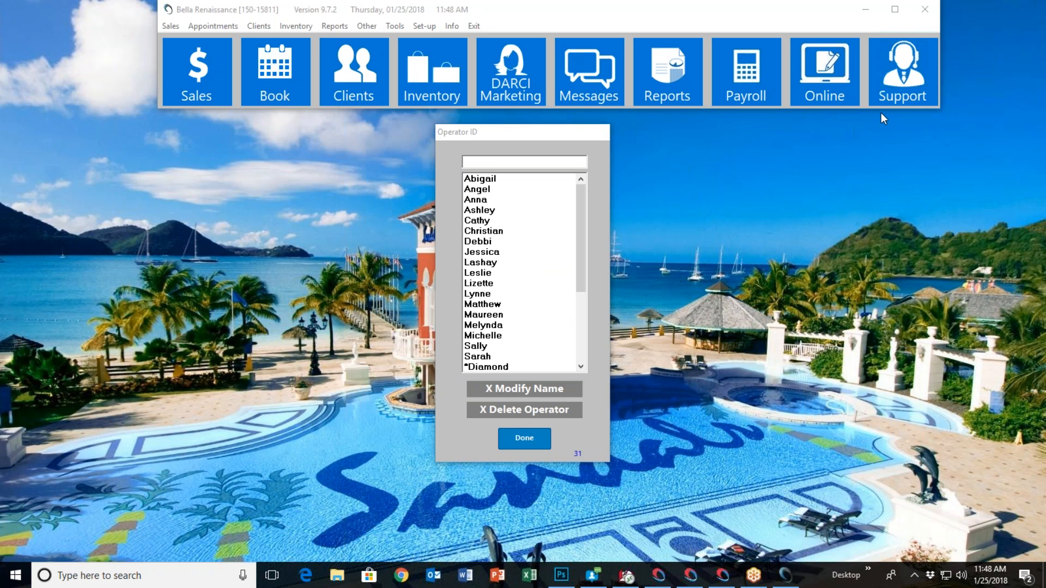
click(516, 443)
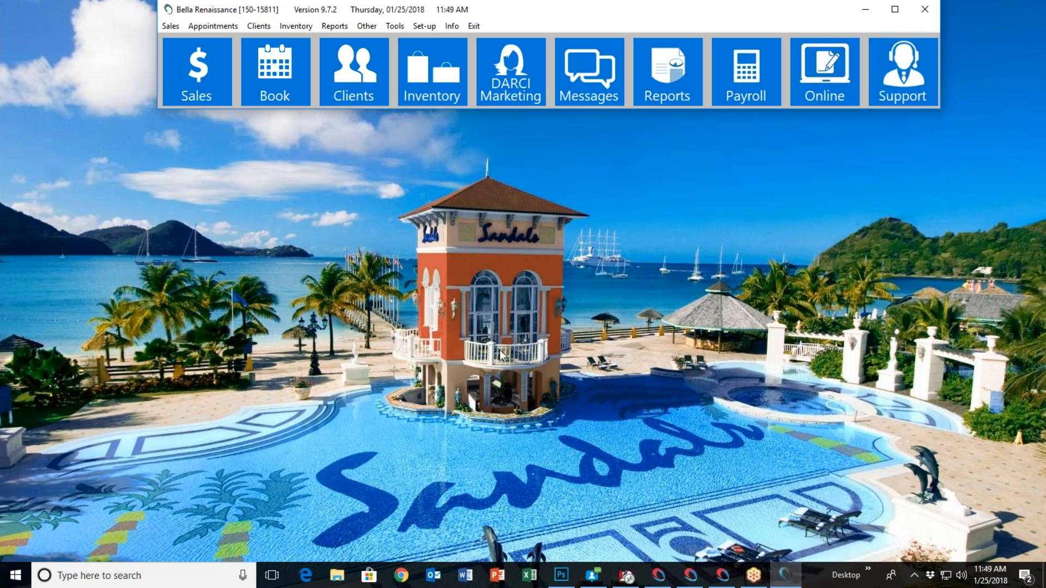
Reschedule the 11:00 AM Laser Chest appointment to 4:00 PM with the same operator, using the Laser1 equipment
click(876, 442)
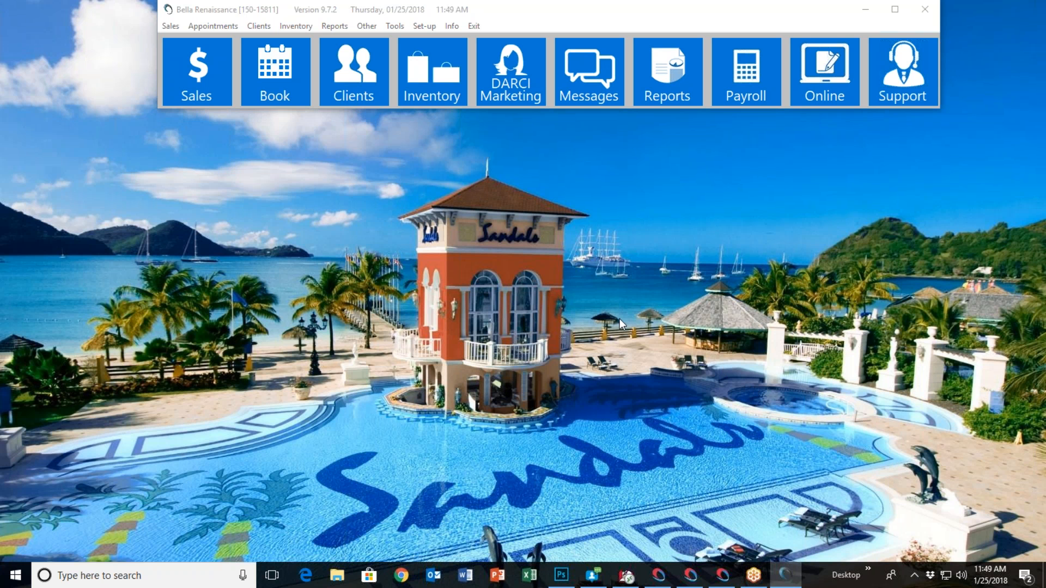
click(295, 86)
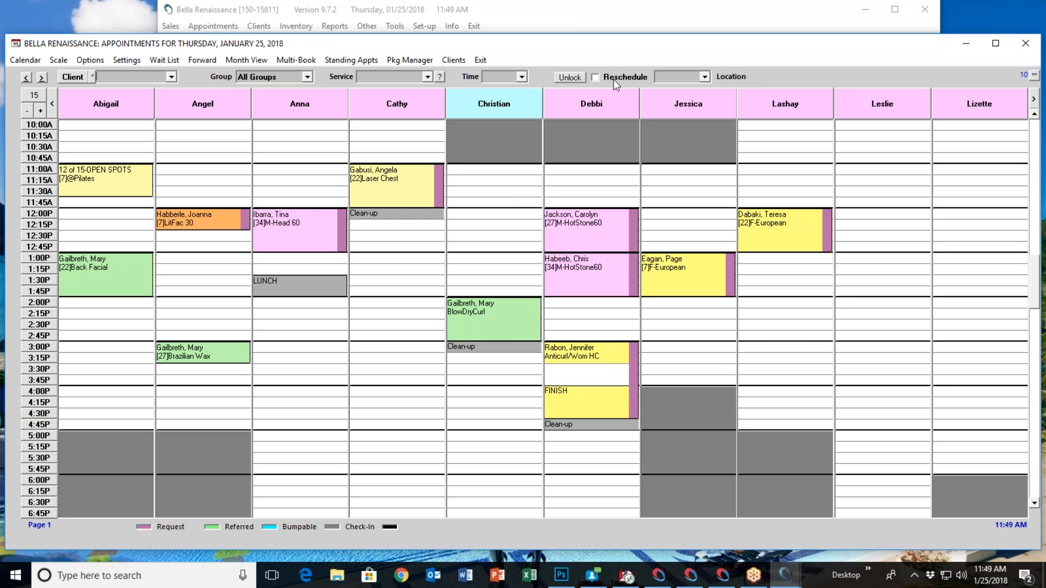
click(596, 78)
click(385, 173)
click(388, 392)
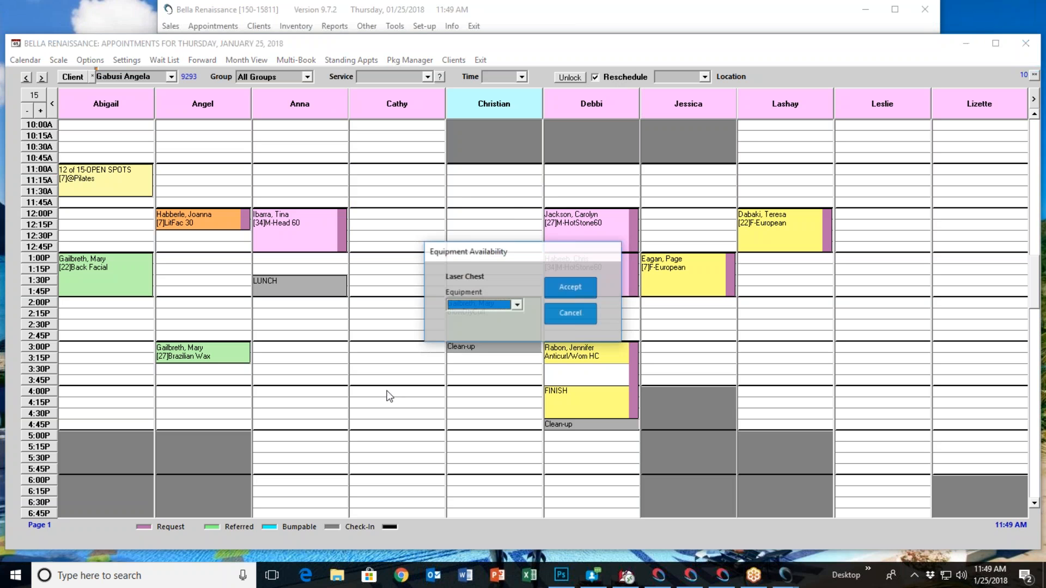
click(517, 305)
click(478, 318)
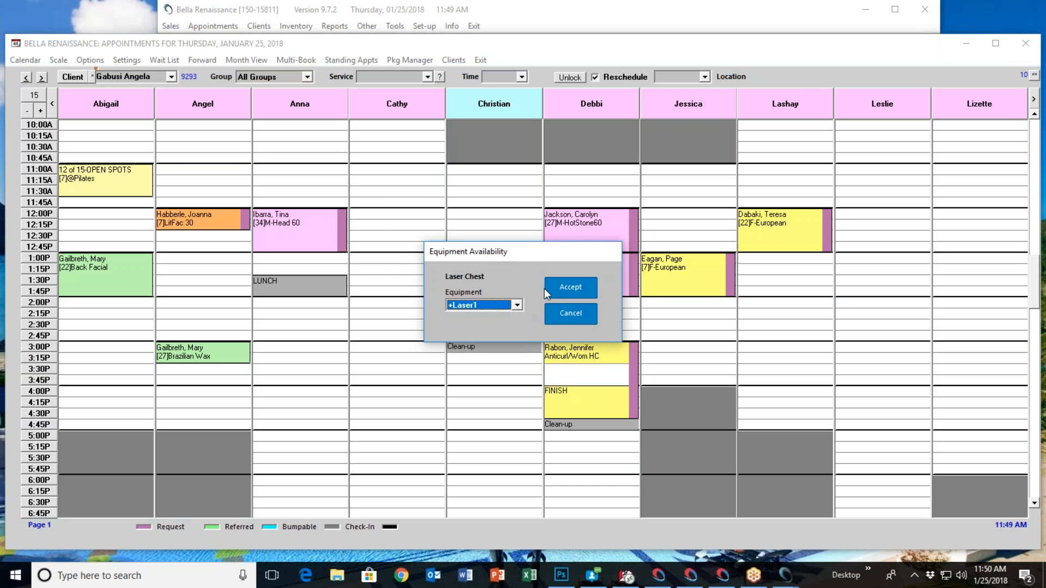
click(553, 285)
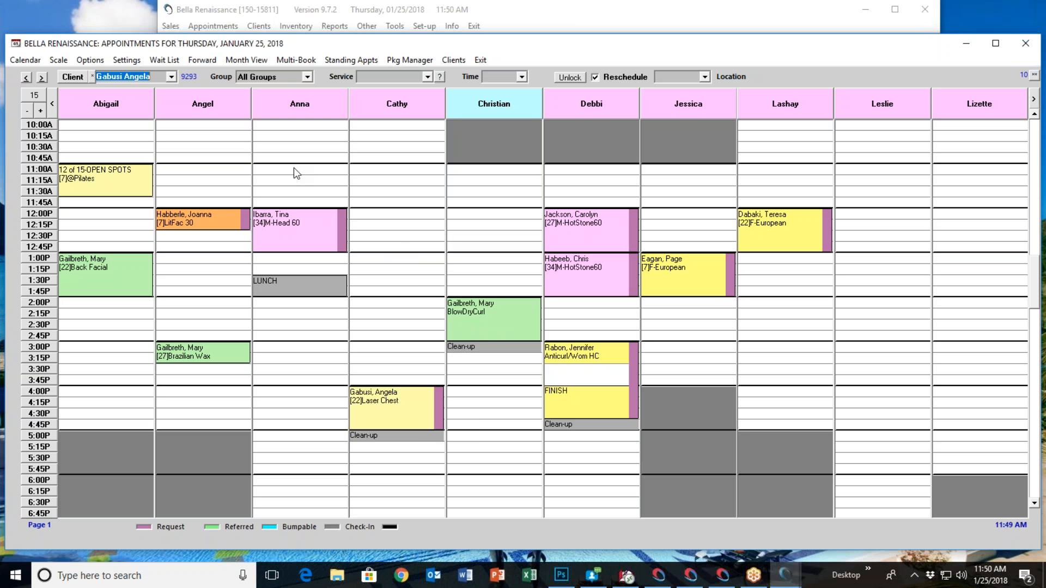
Filter the appointment book to the Hair operator group
click(308, 78)
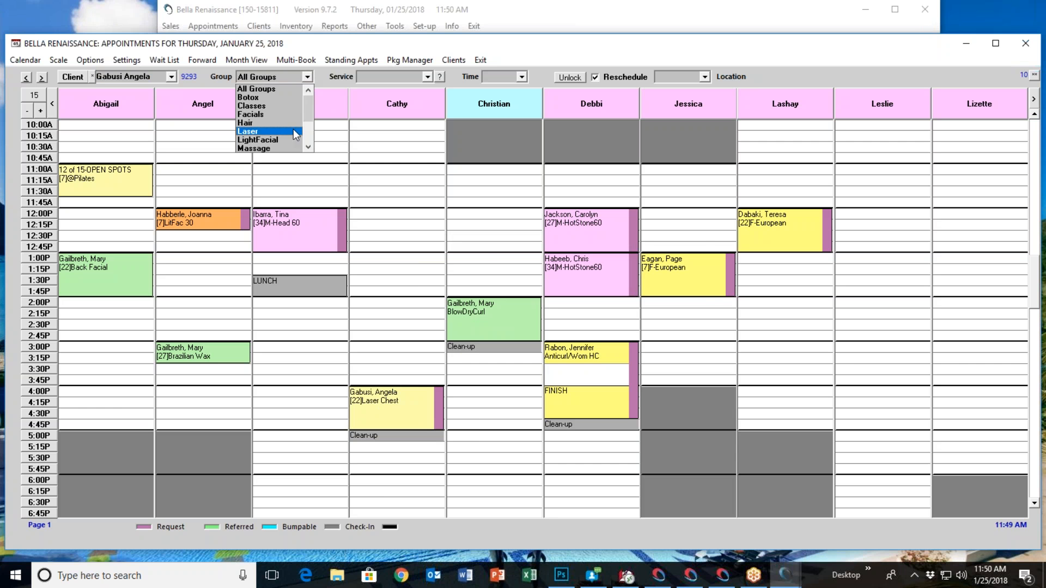
click(279, 129)
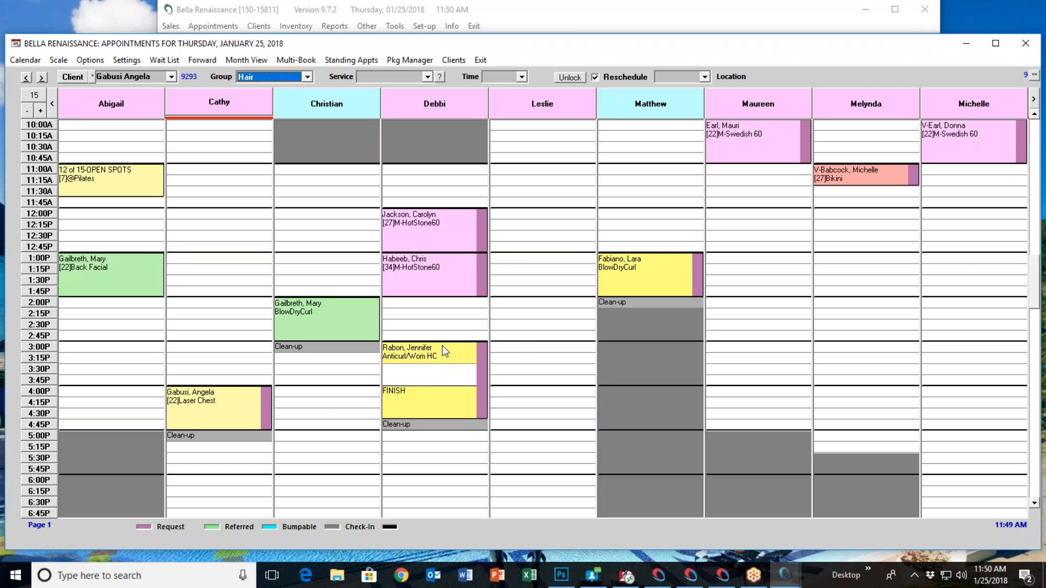
Select the 3:00 PM Anticurl/Wom HC appointment and open its operator's multi-day view starting Thursday 1/25
click(440, 349)
drag(441, 350, 436, 484)
click(435, 376)
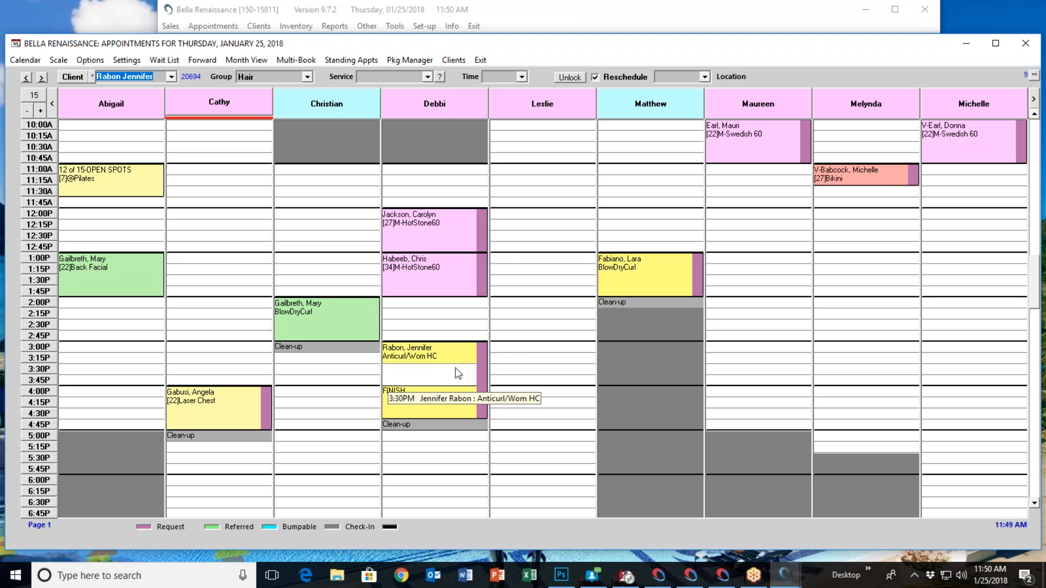
right_click(440, 103)
click(473, 112)
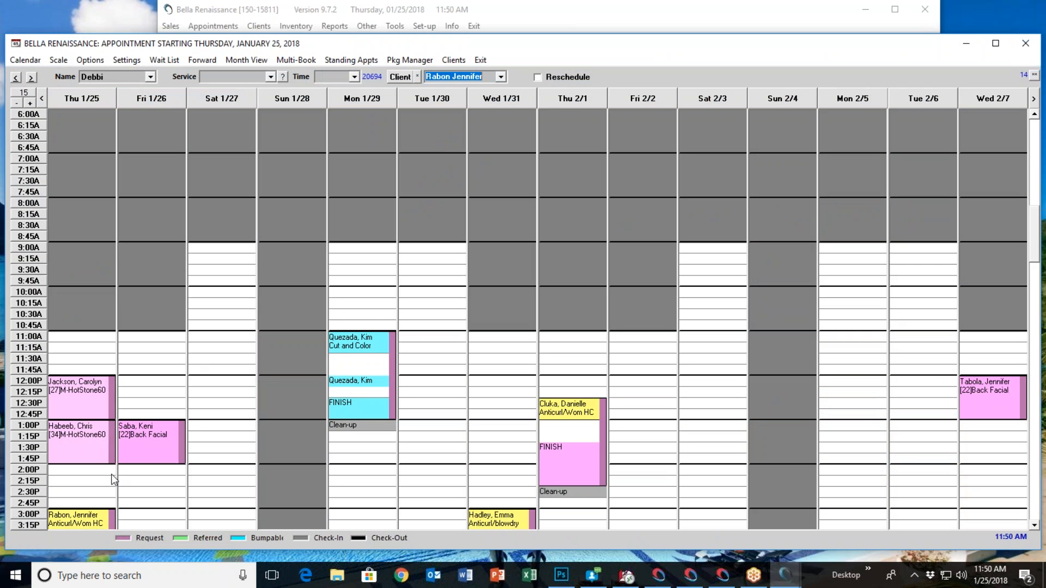
Turn on rescheduling and move the Anticurl/Wom HC appointment to Saturday 1/27 at 2:00 PM, and again to Wednesday 1/31 at 11:00 AM
click(537, 78)
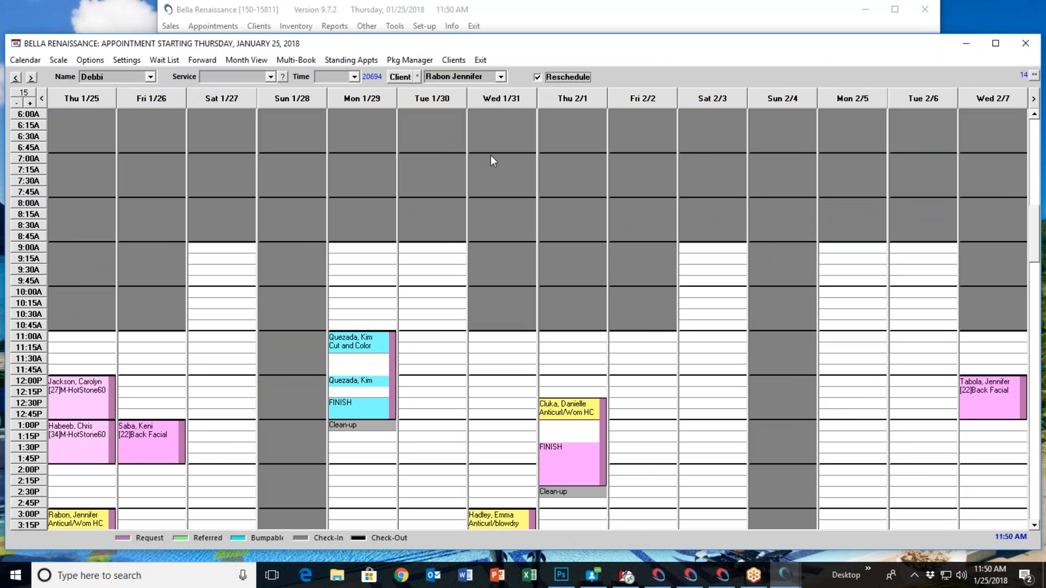
click(211, 477)
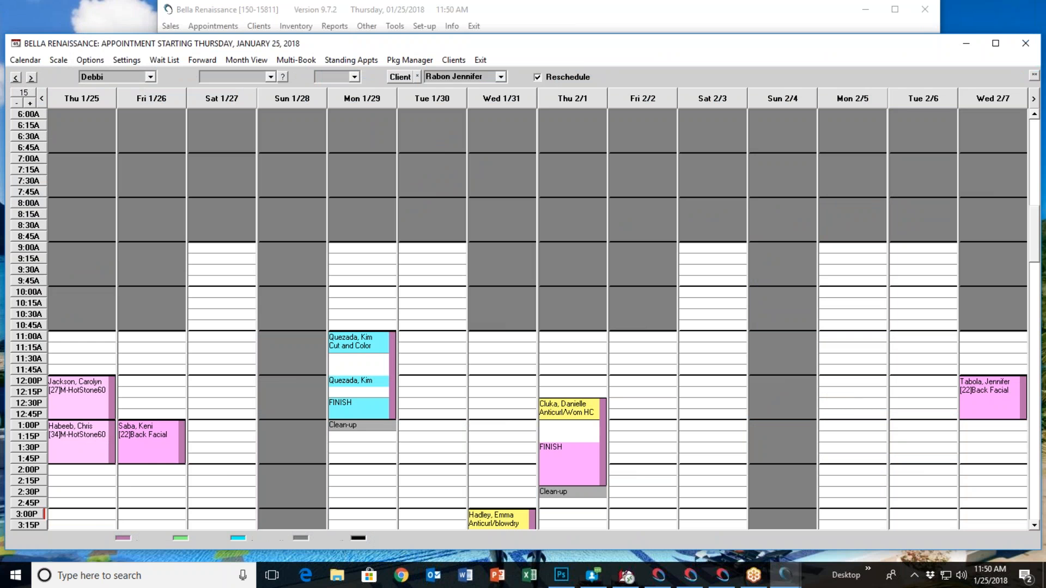
click(502, 340)
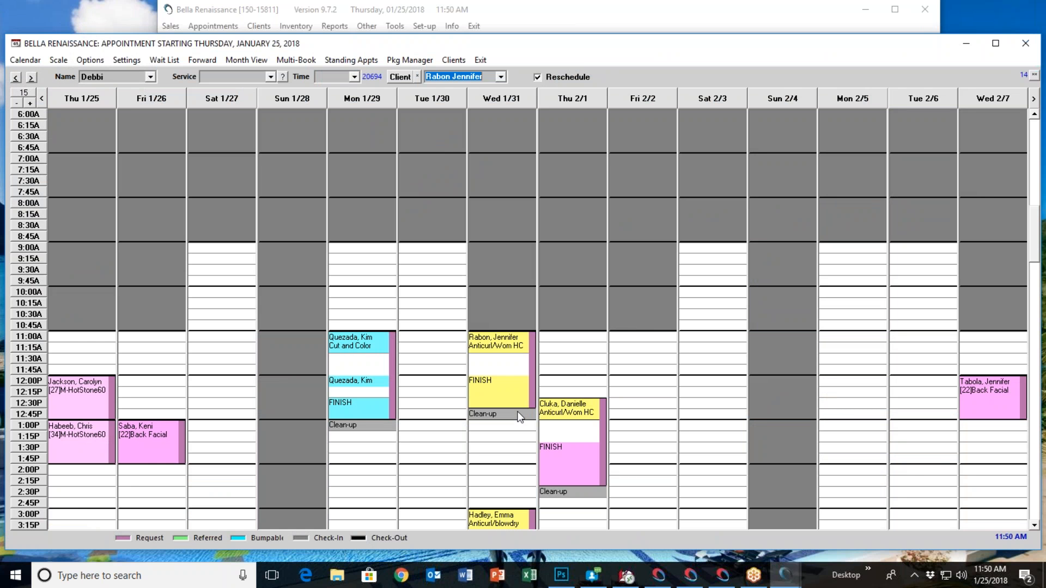
Move the Anticurl/Wom HC appointment from Wednesday to Thursday 1/25 at 2:00 PM and go to the full day view for Thursday 1/25
click(507, 347)
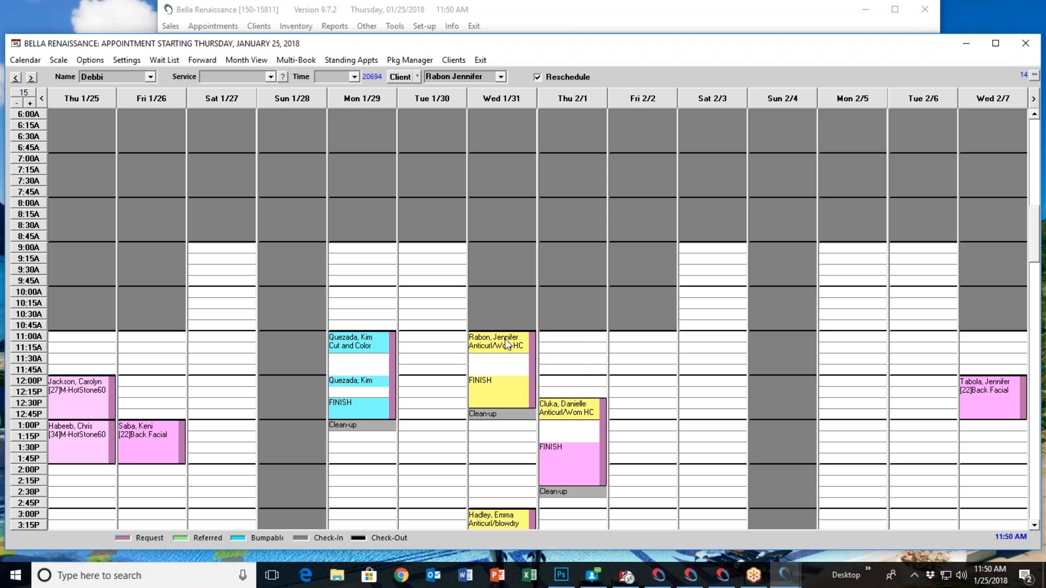
click(66, 475)
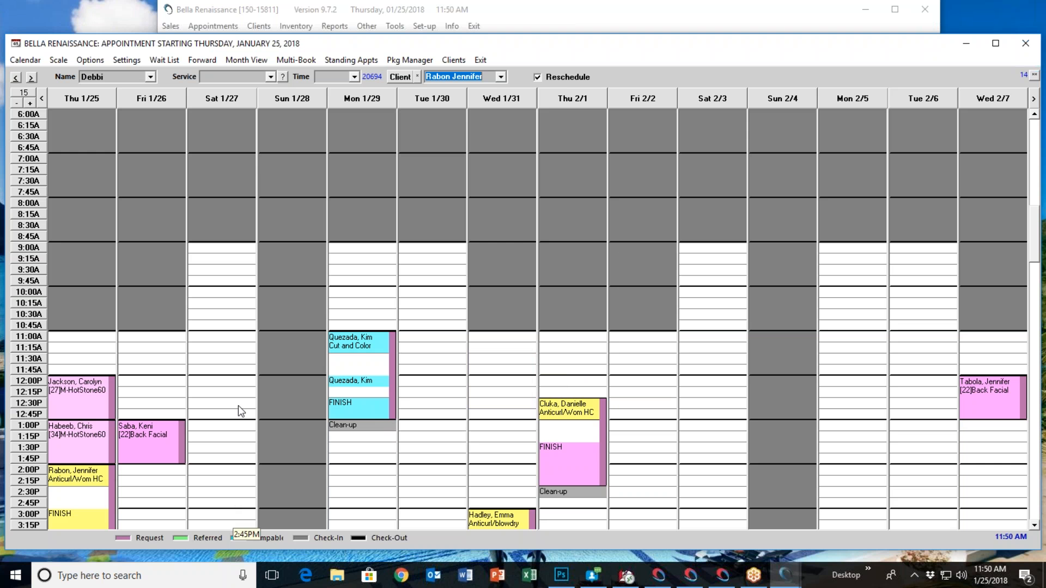
right_click(117, 116)
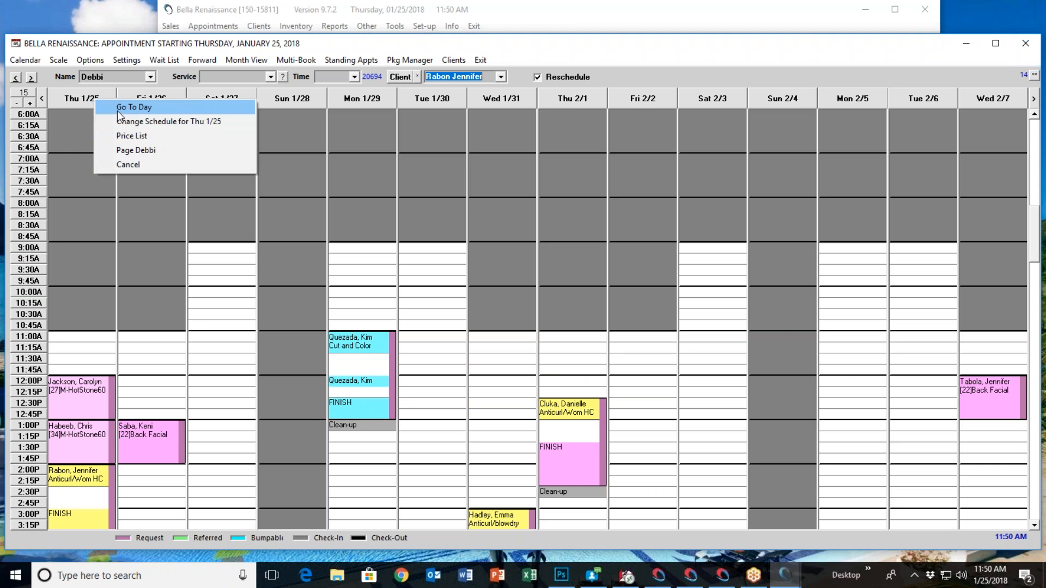
click(117, 110)
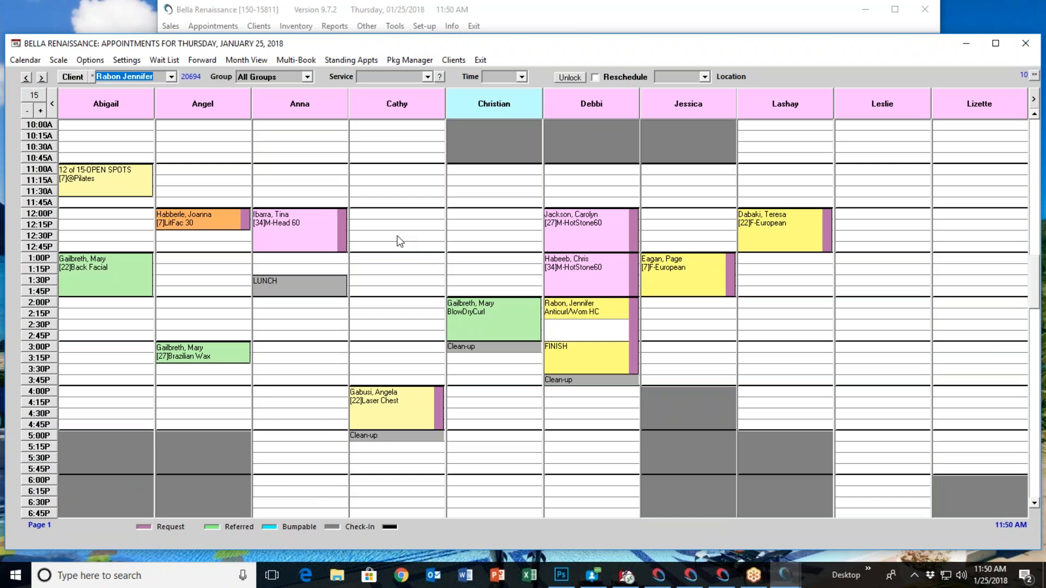
Try to change the service of the 12:00 PM LitFac 30 appointment to Half leg/bikini
right_click(202, 218)
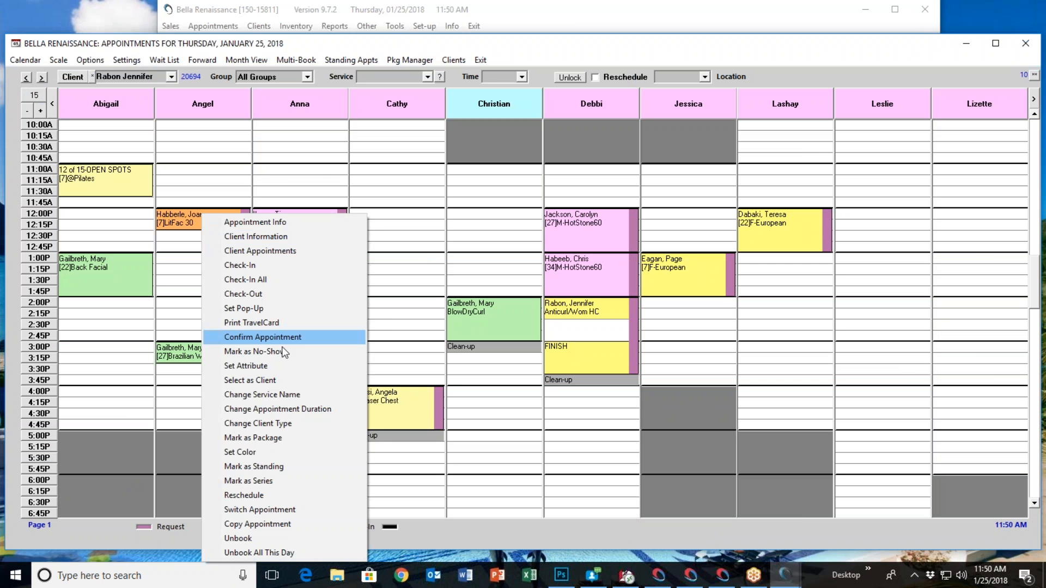
click(306, 394)
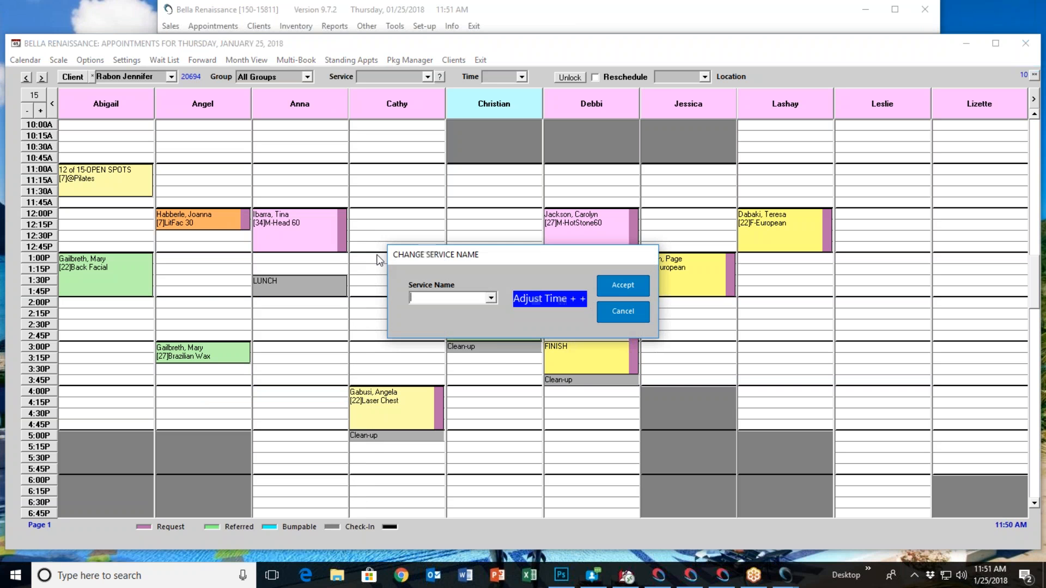
click(491, 298)
scroll(460, 342, down, 3)
scroll(460, 343, down, 3)
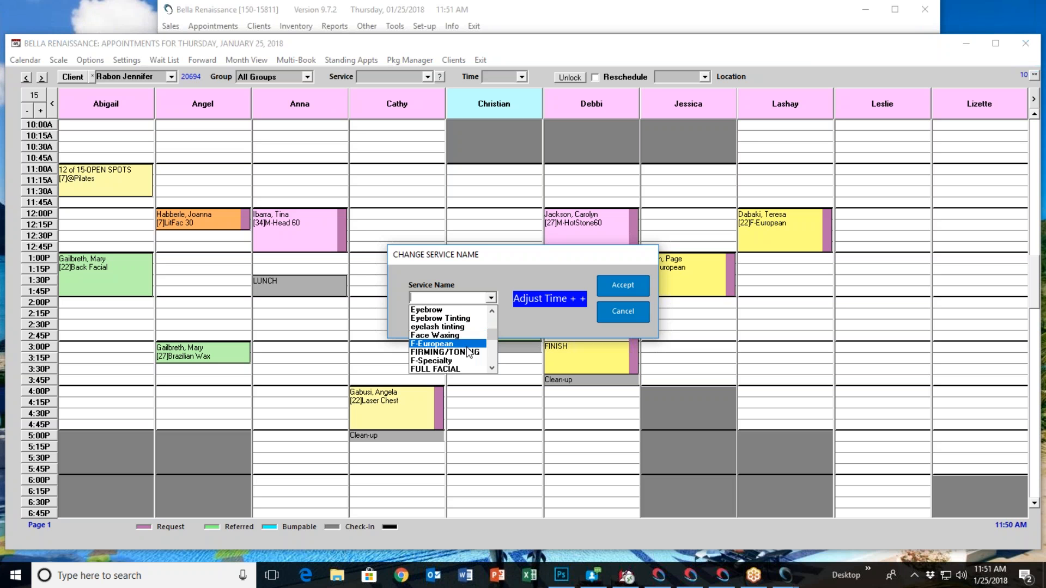
scroll(469, 357, down, 1)
scroll(462, 349, down, 1)
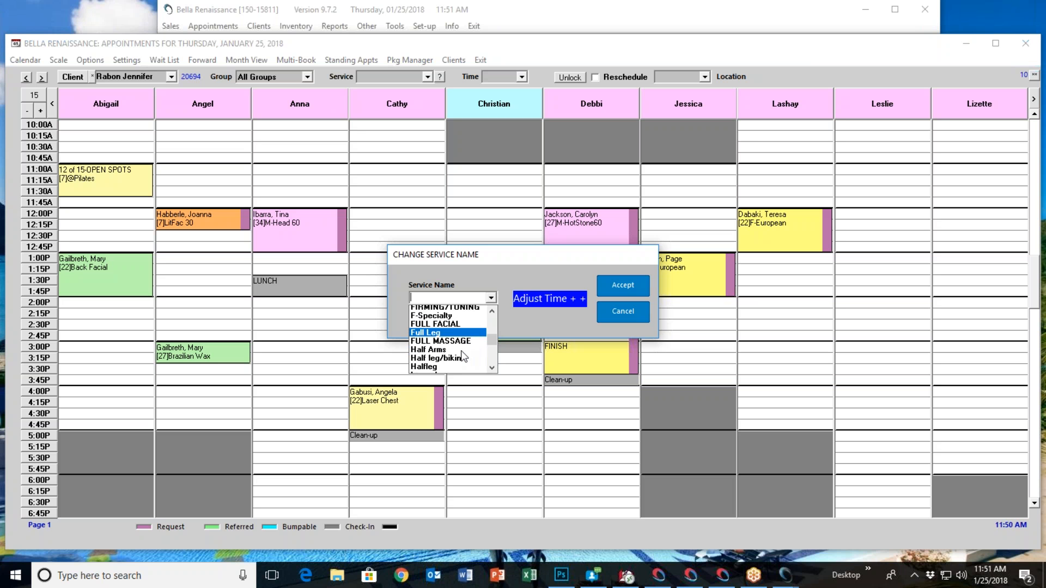
scroll(460, 345, down, 1)
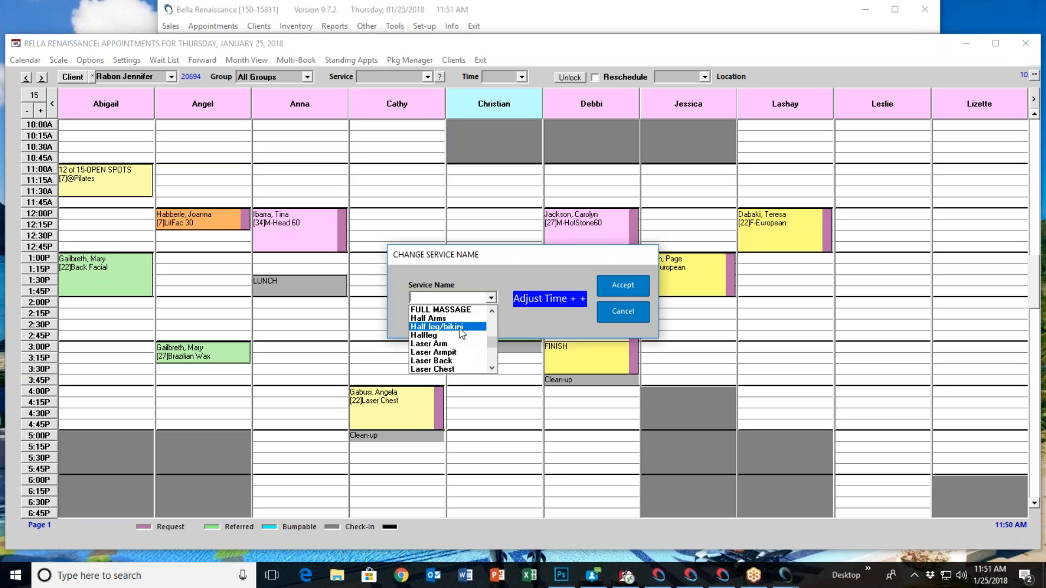
click(460, 326)
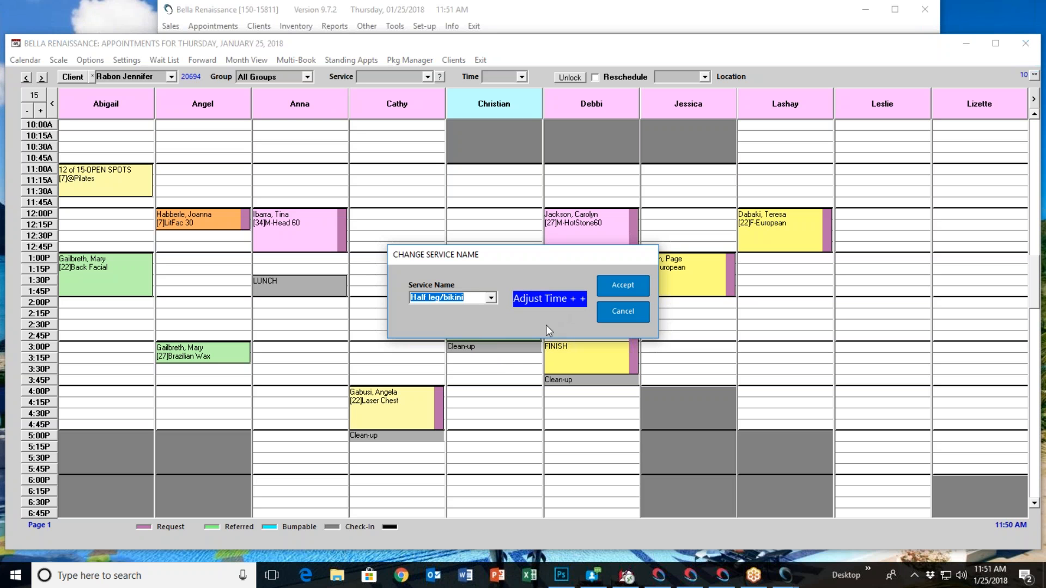
click(617, 283)
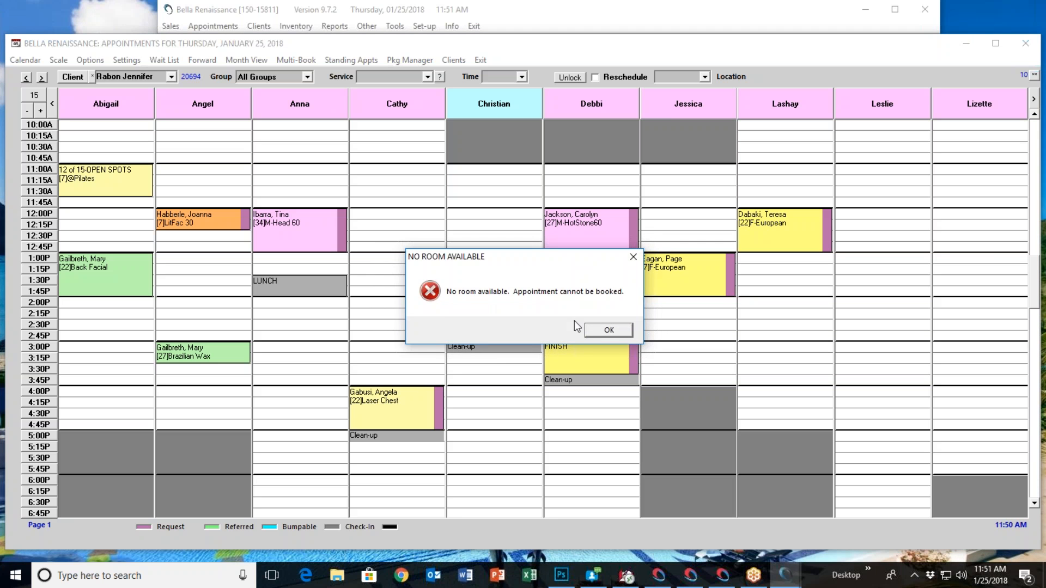
click(602, 332)
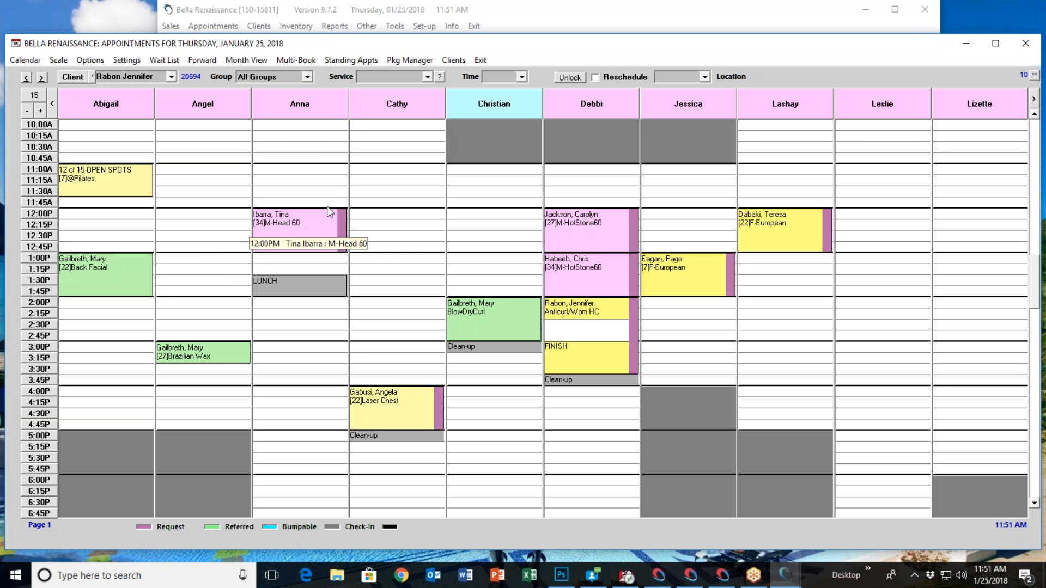
Reschedule the 12:00 PM M-Head 60 appointment to 3:00 PM with the same operator
click(597, 77)
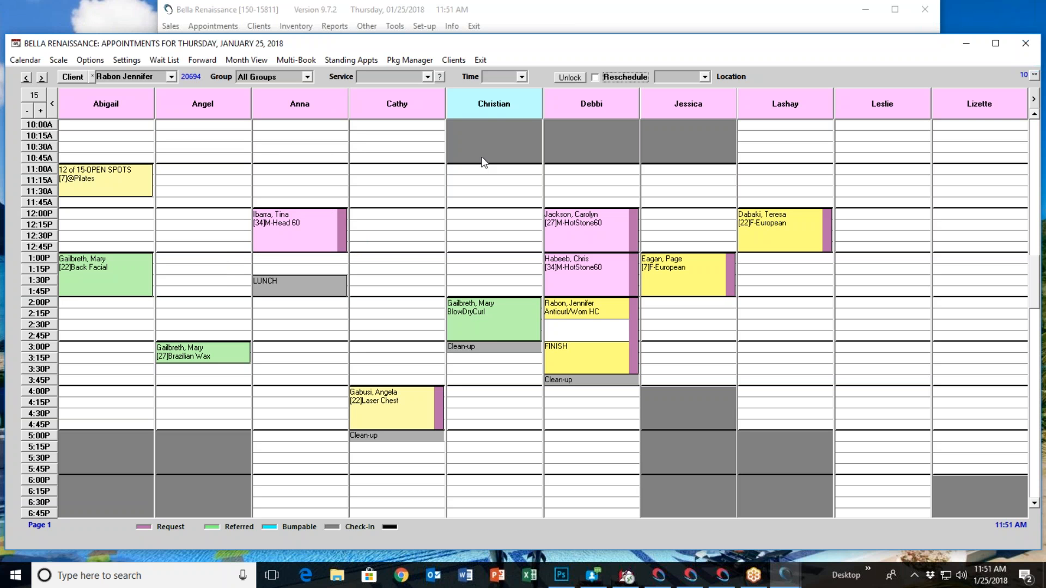
right_click(306, 220)
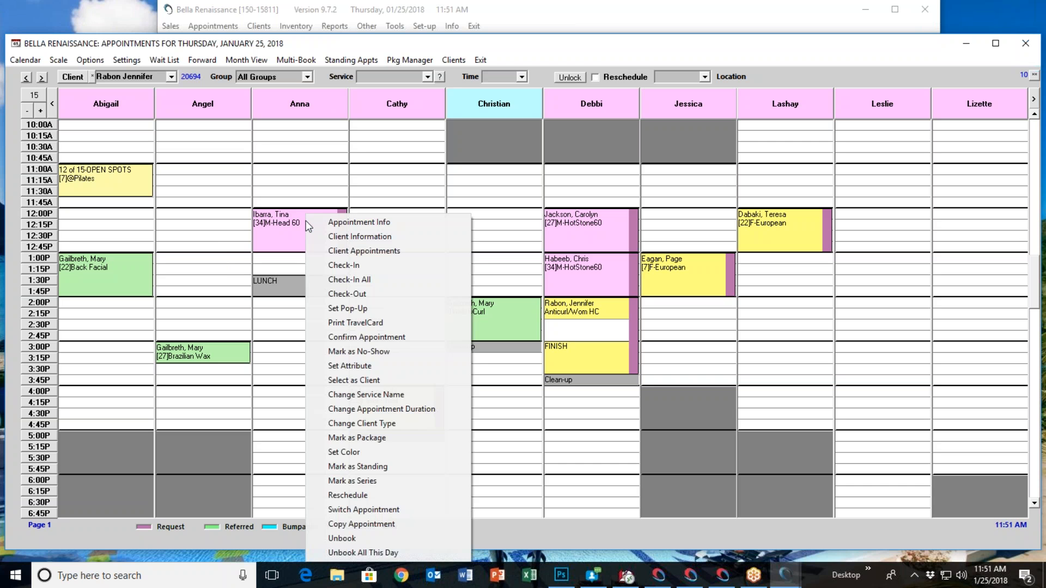
click(365, 497)
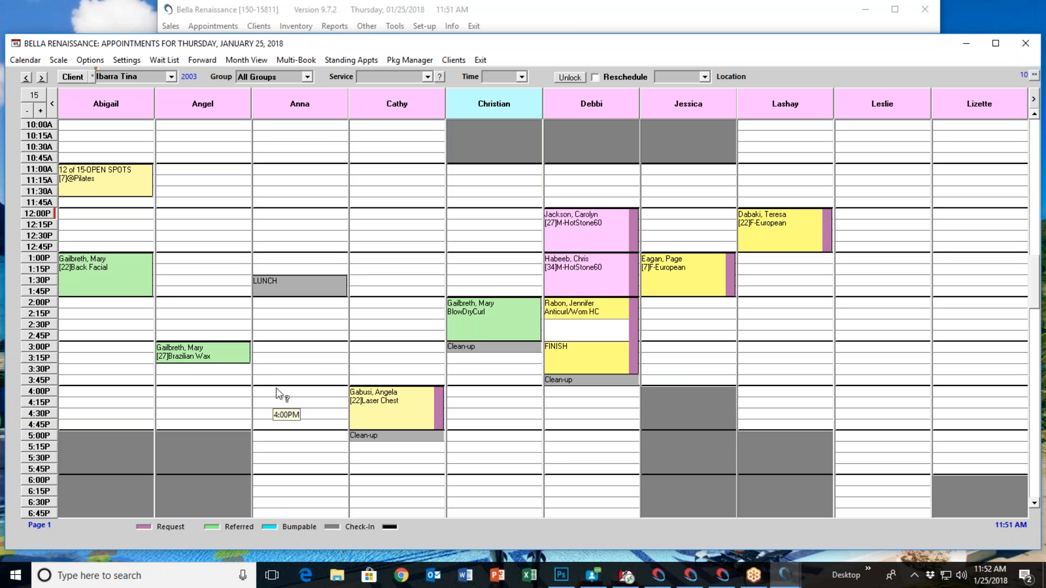
click(274, 351)
click(517, 306)
click(474, 319)
click(557, 286)
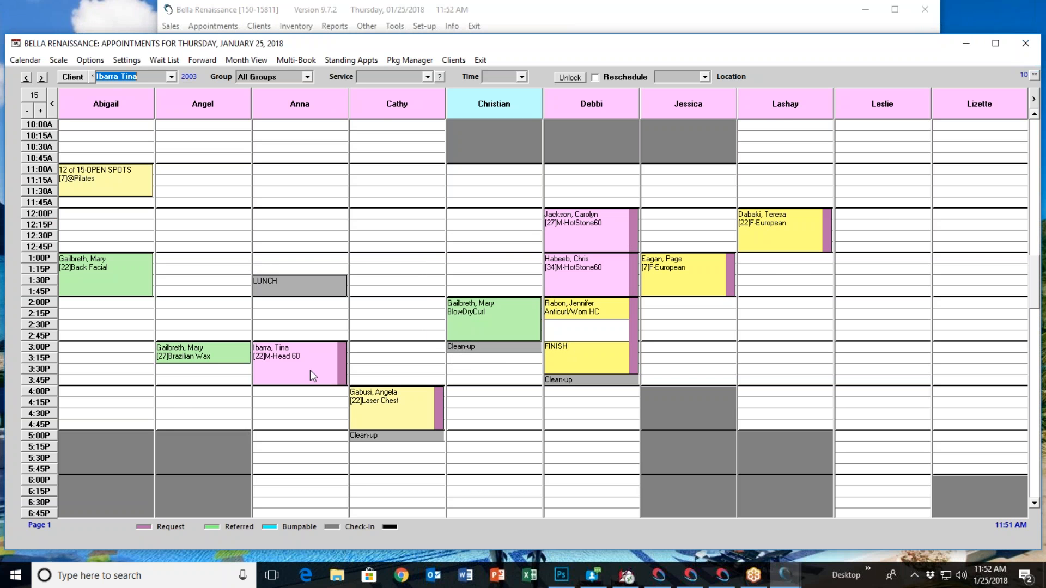
Review the actions available for the 3:00 PM M-Head 60 and 2:00 PM BlowDryCurl appointments without choosing any
right_click(318, 358)
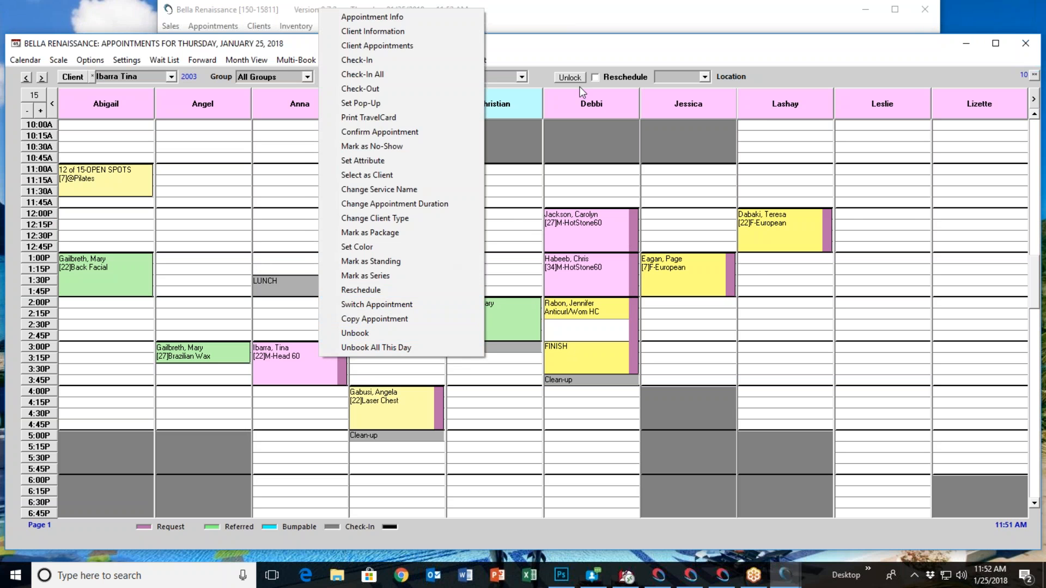
click(571, 53)
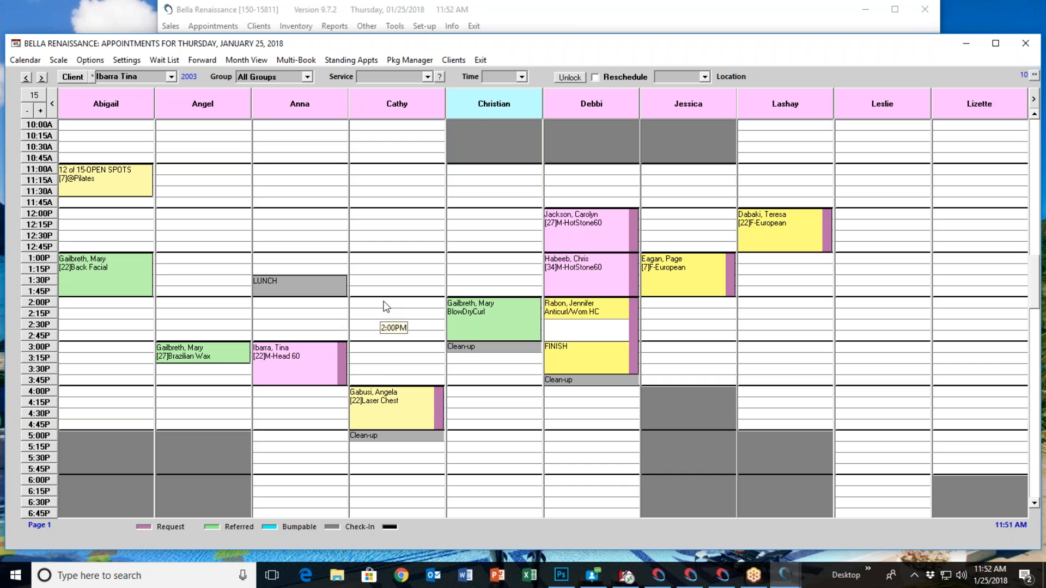
right_click(317, 359)
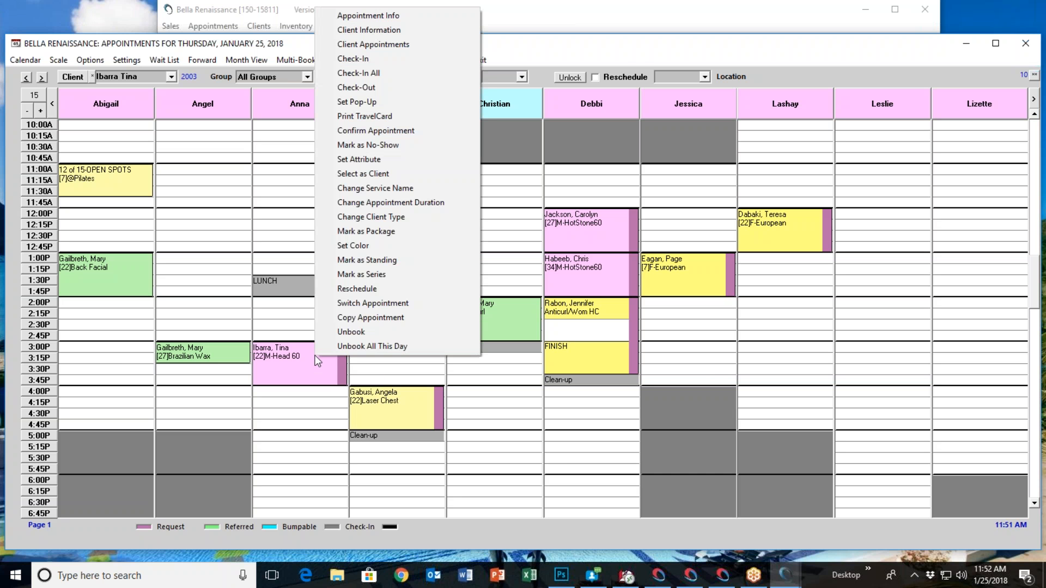
click(632, 60)
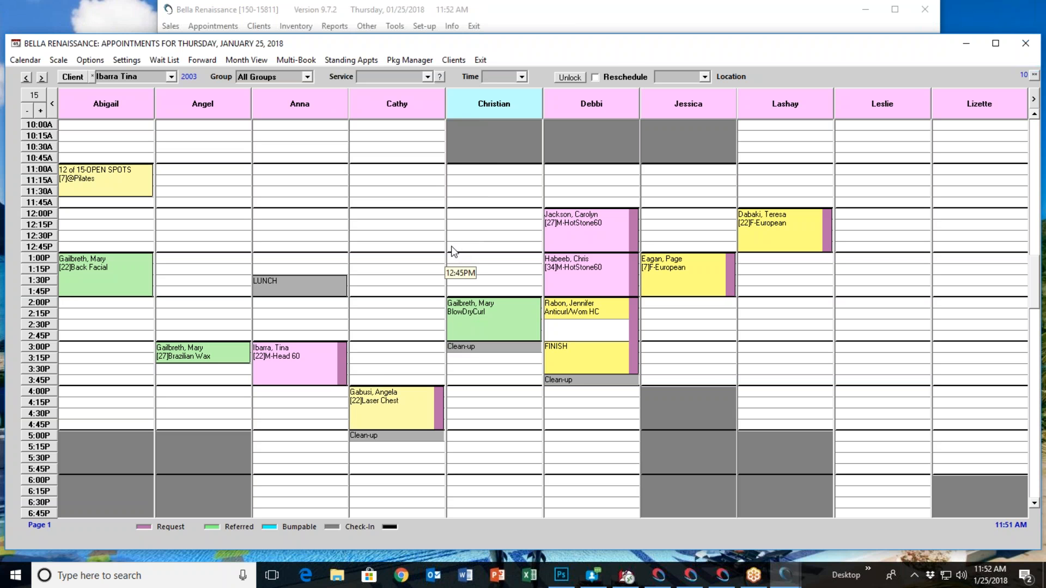
right_click(489, 309)
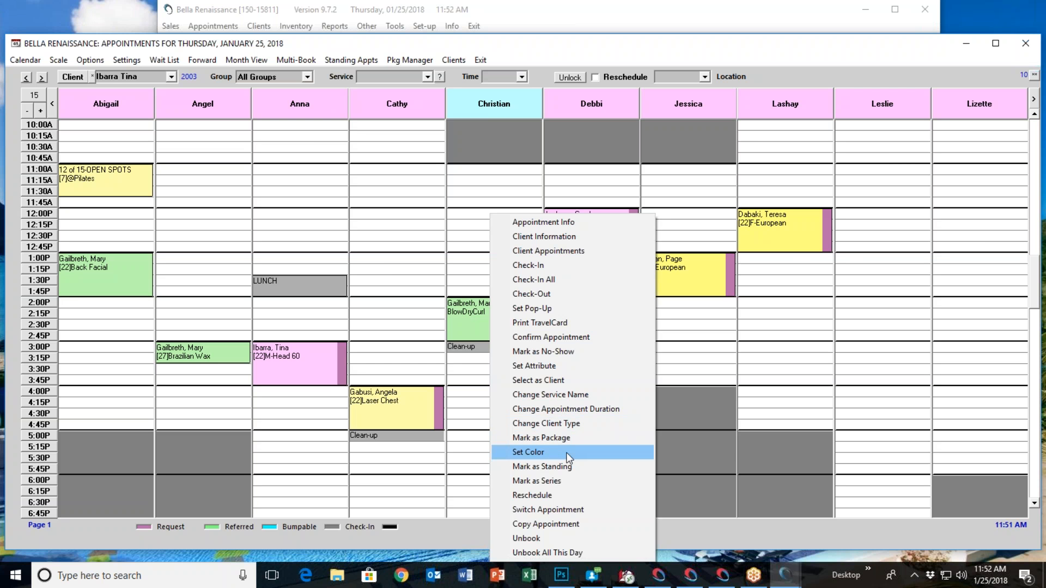
click(521, 41)
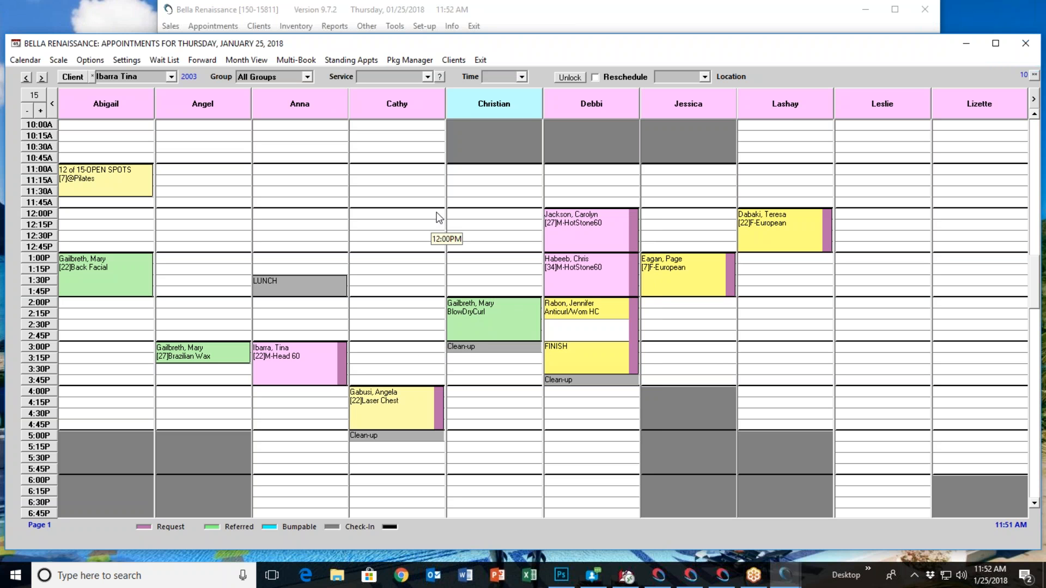
Page through the remaining operator, room and equipment columns of the appointment book and return to the first page
click(942, 99)
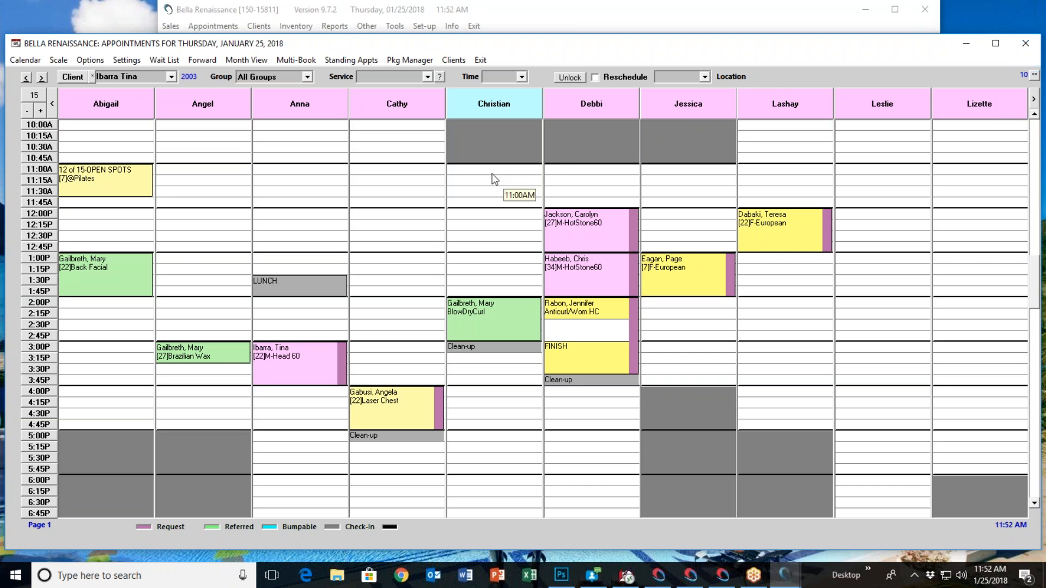
click(1035, 100)
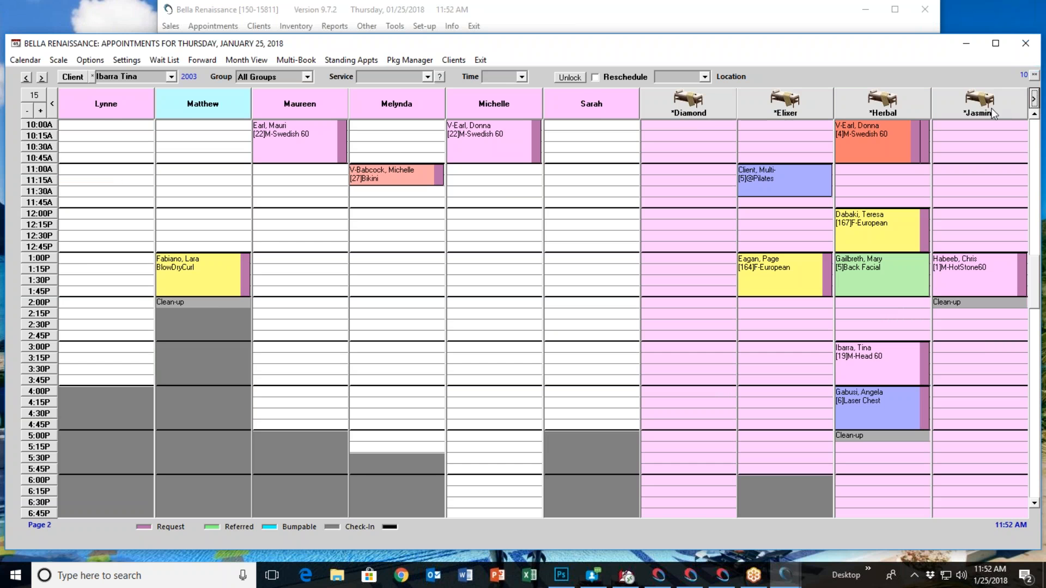
click(1034, 100)
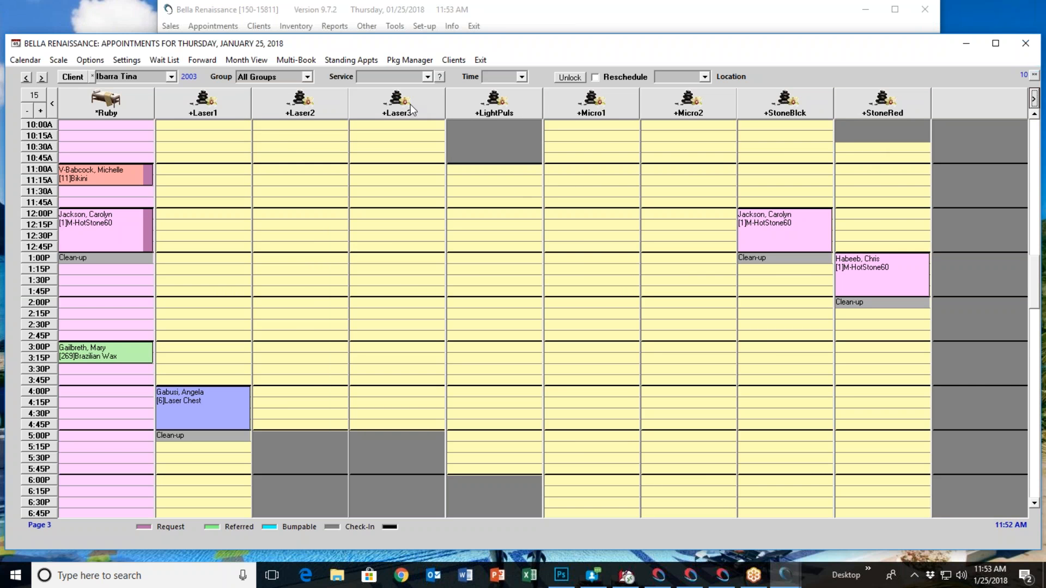
click(51, 101)
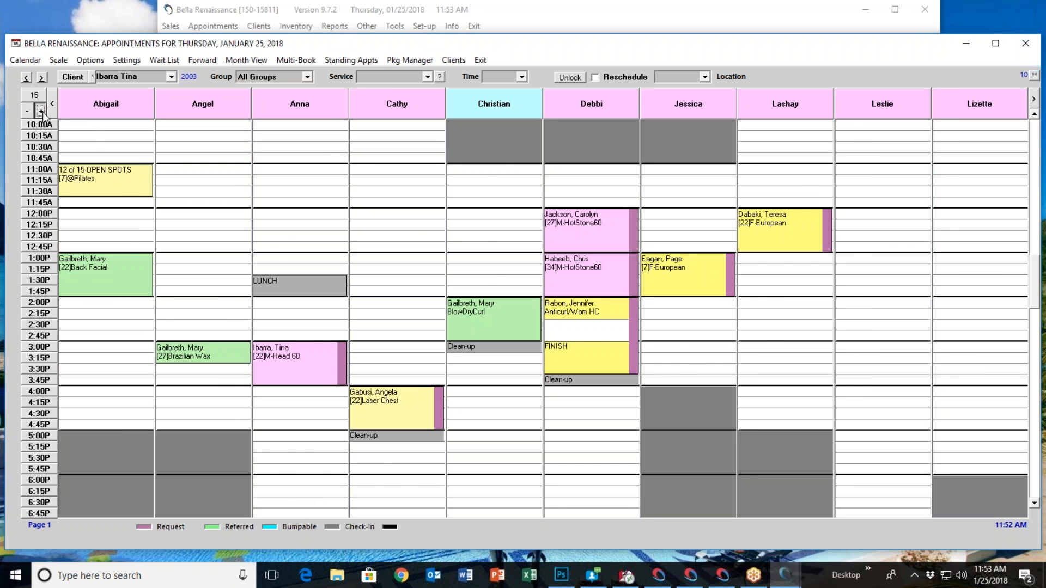
Expand the appointment book to 27 columns per page to view operators, rooms and equipment together, and reset it to 13 columns
click(40, 111)
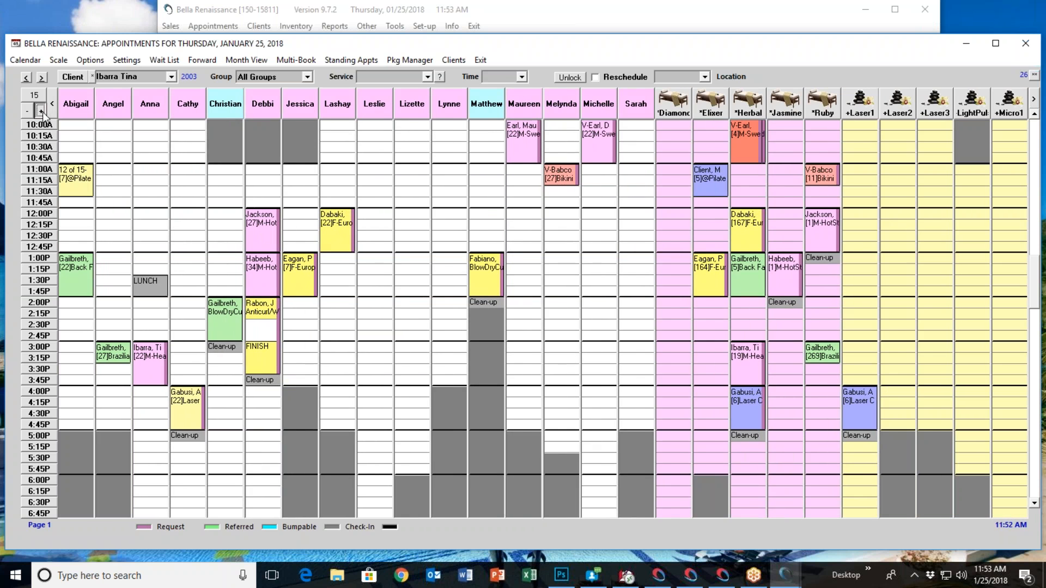
click(40, 111)
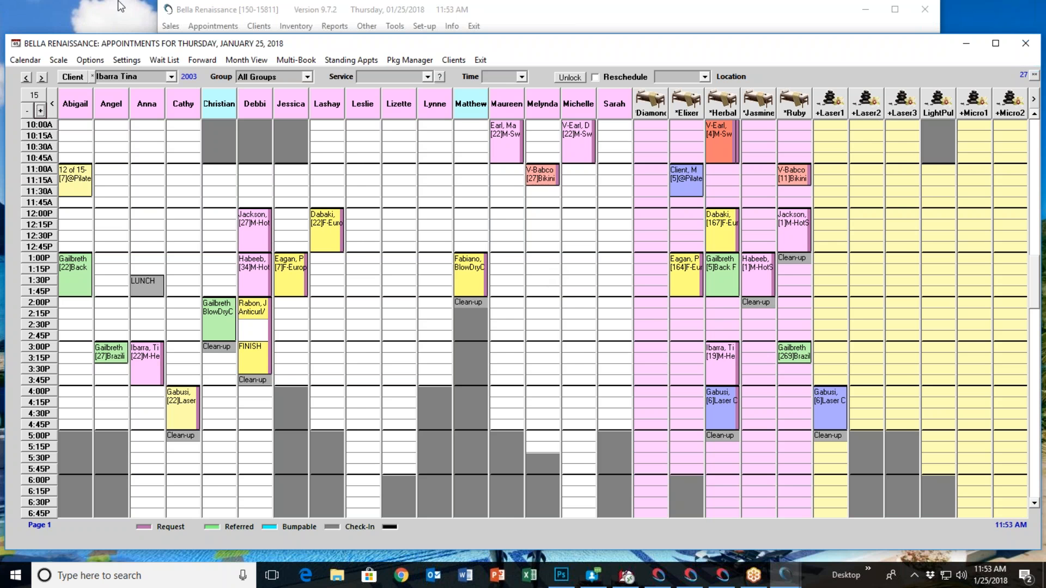
click(40, 109)
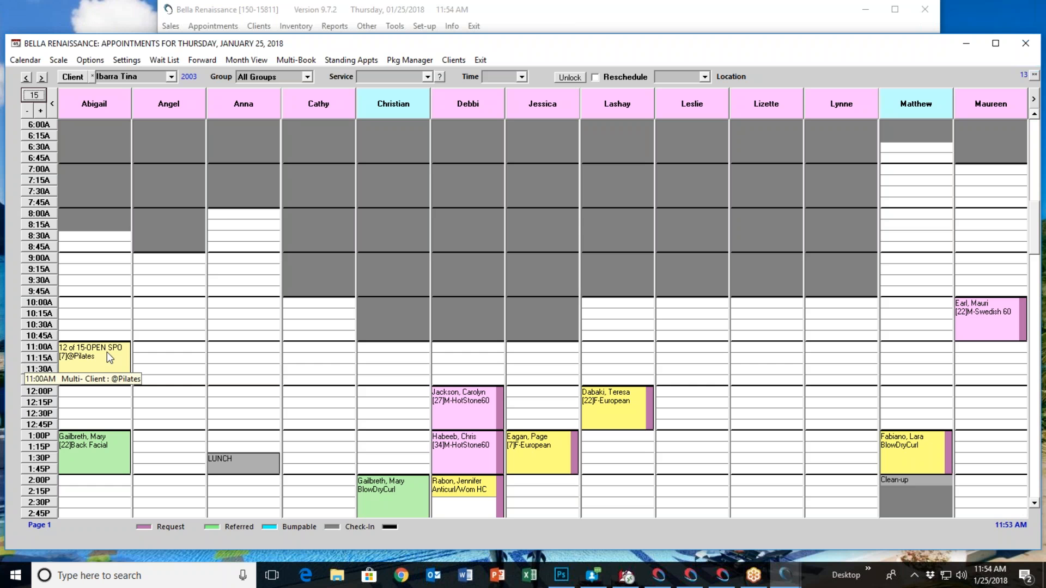
click(307, 77)
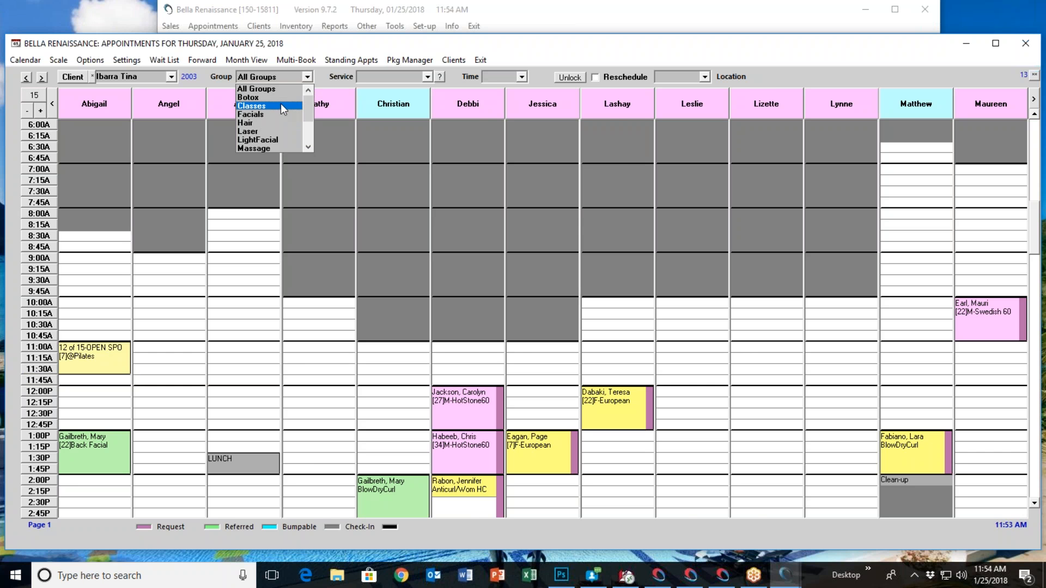
click(280, 104)
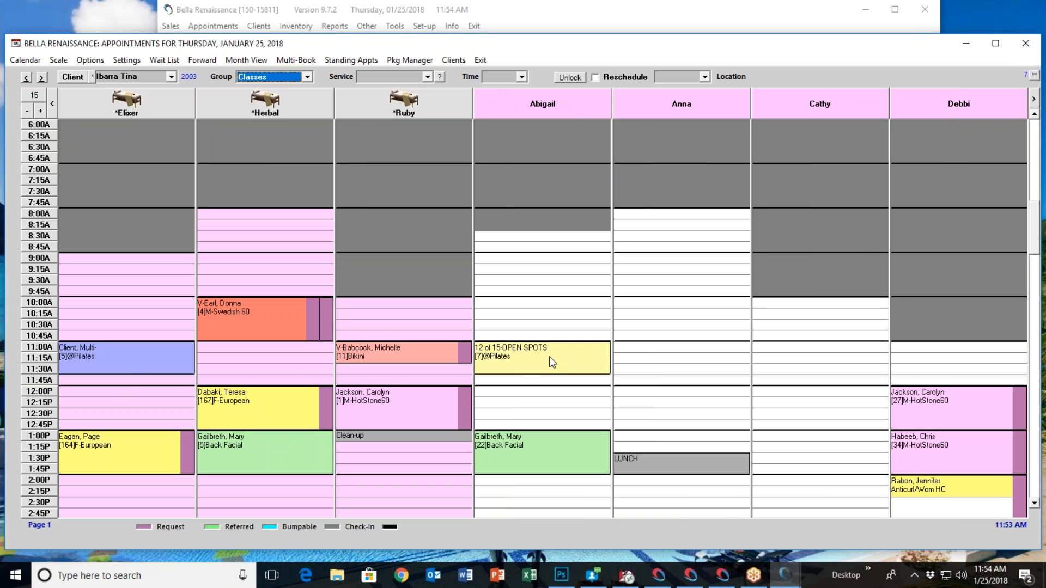
mouse_move(526, 360)
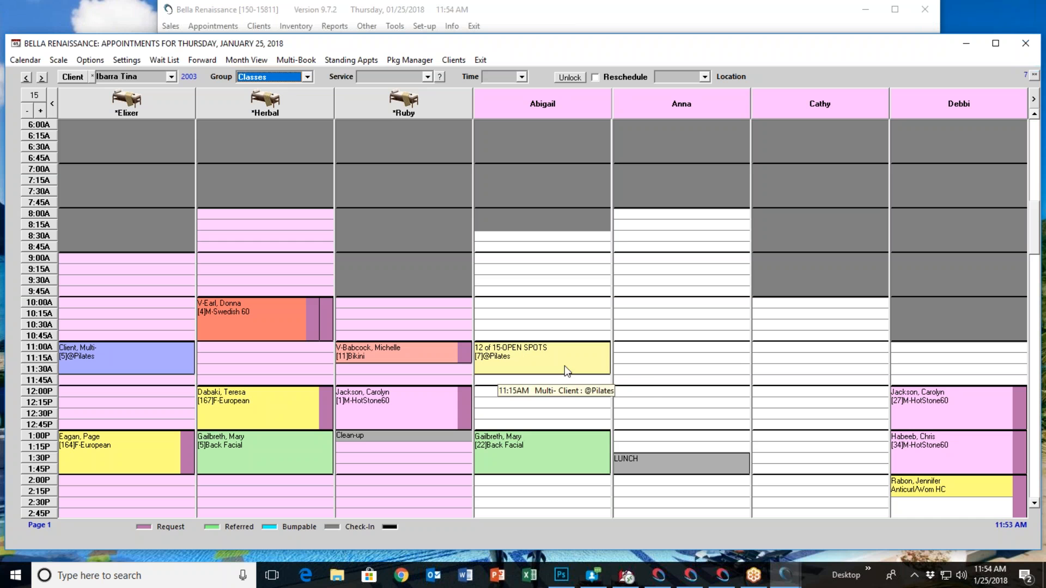
right_click(575, 354)
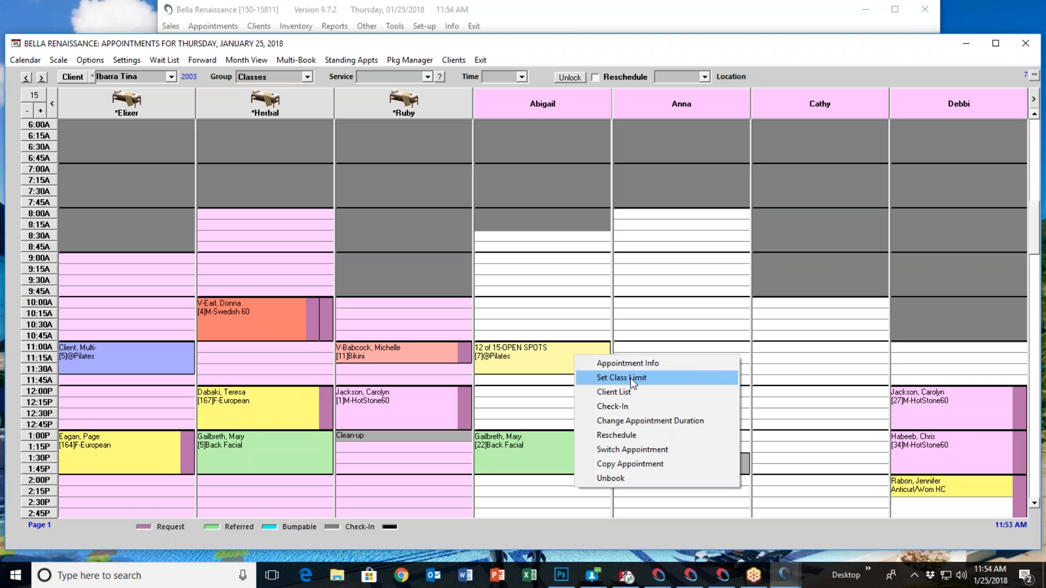
click(1035, 361)
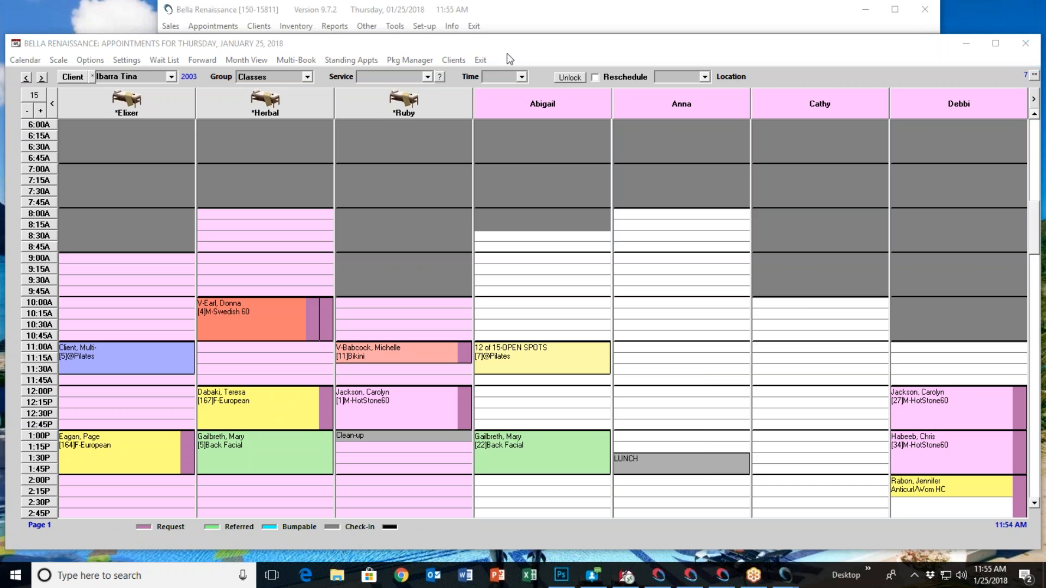
right_click(539, 357)
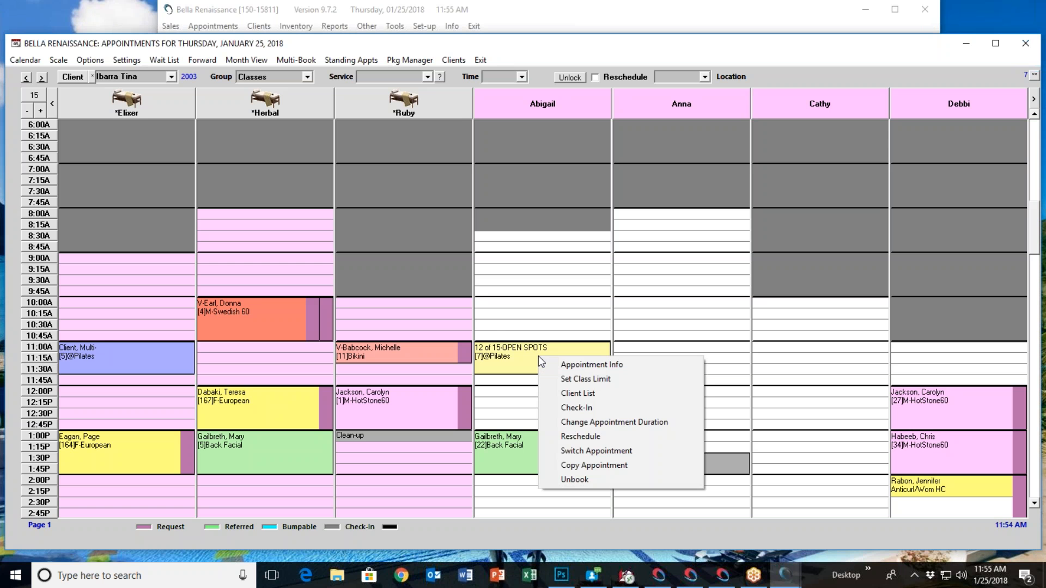
click(595, 394)
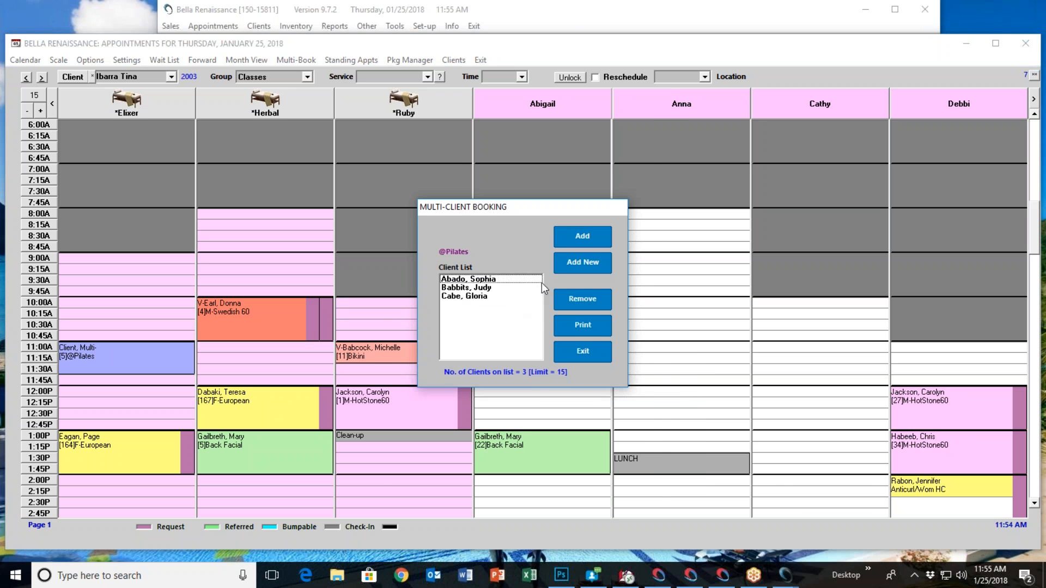
click(571, 234)
click(617, 358)
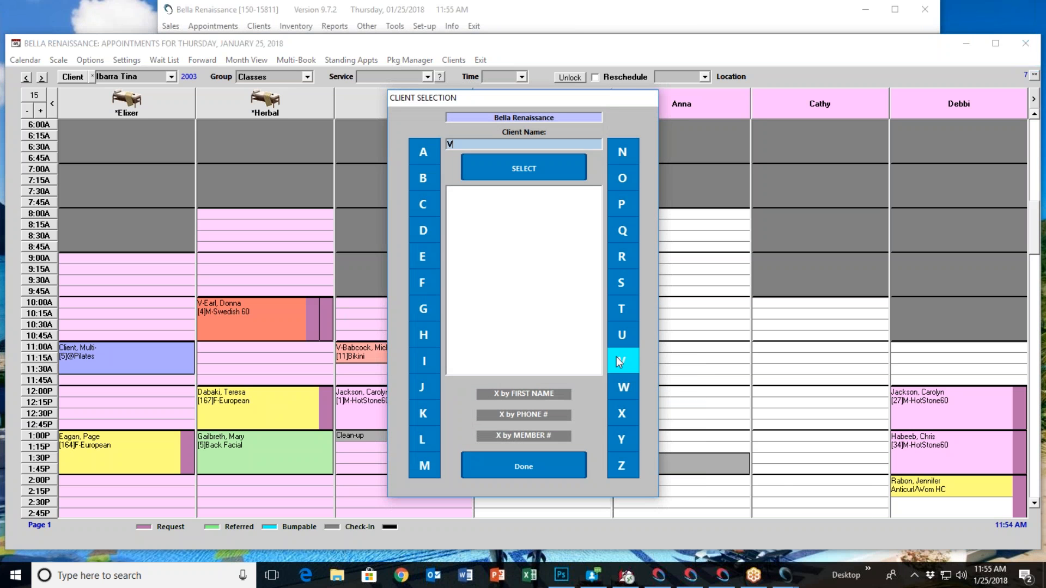
click(542, 172)
click(516, 306)
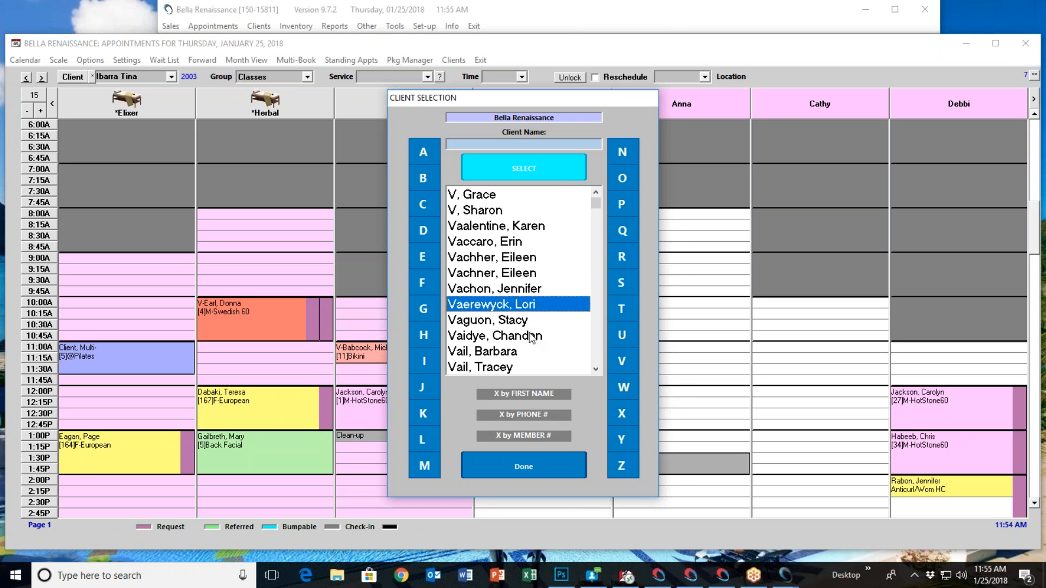
click(423, 258)
click(509, 175)
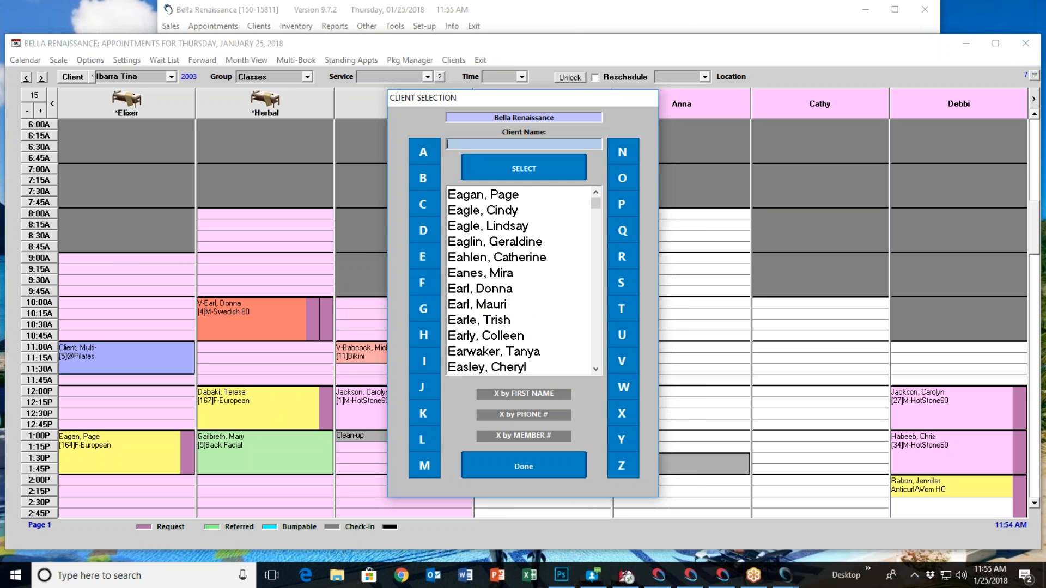
scroll(518, 344, down, 4)
click(506, 337)
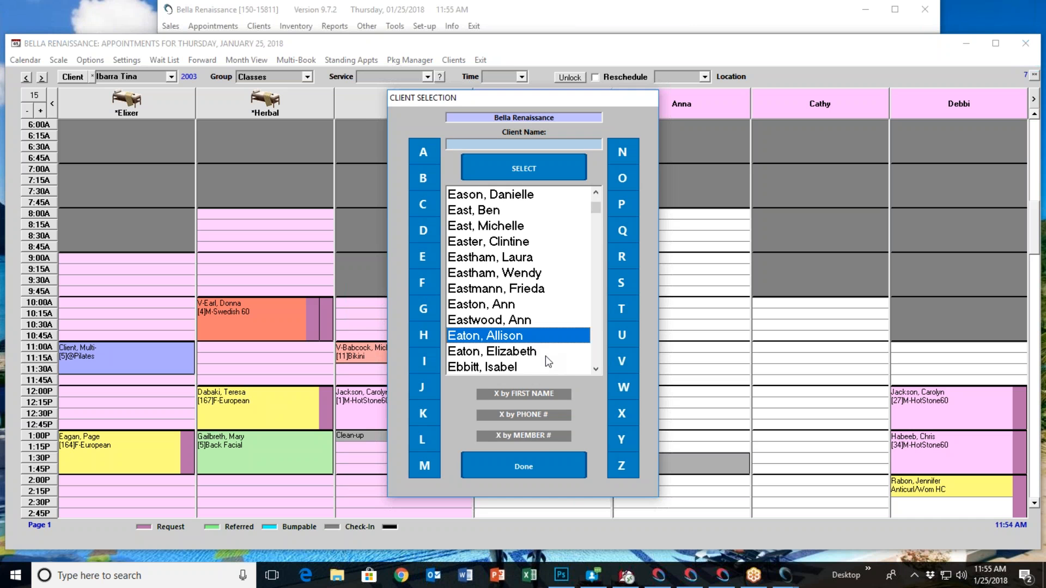
click(532, 464)
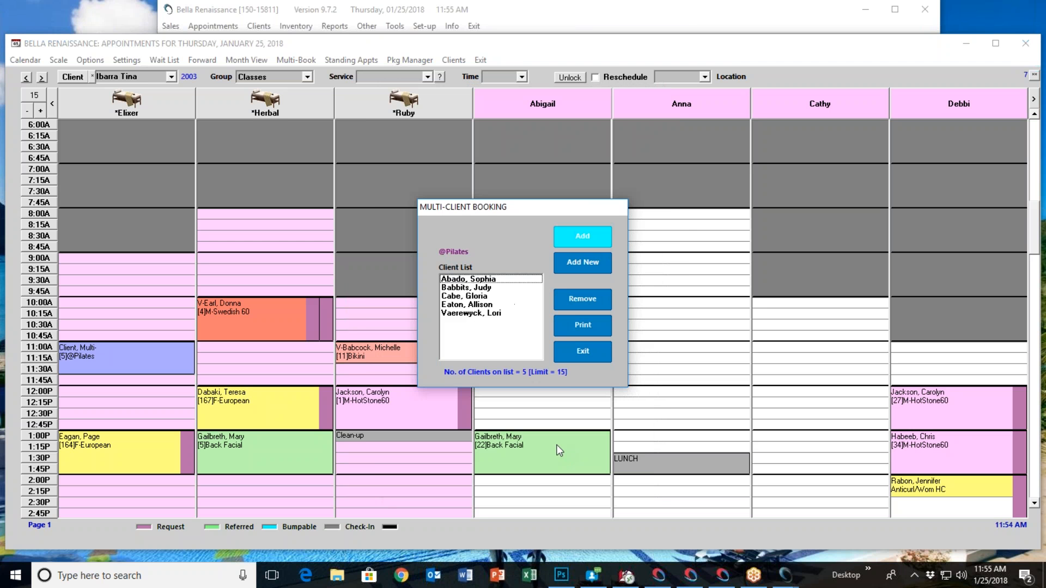
click(567, 348)
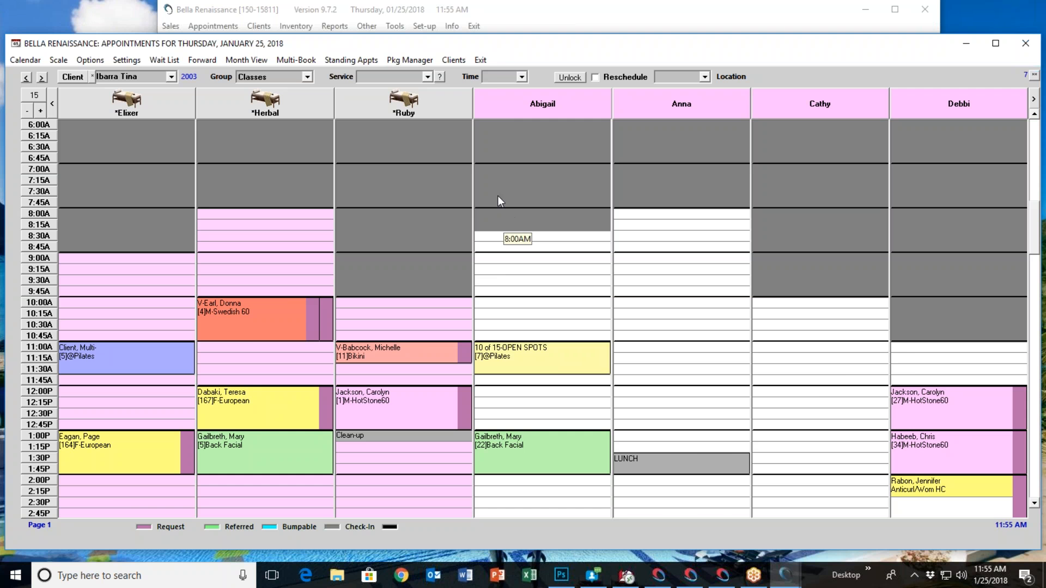
Reopen the appointment book, send the 12:00 PM M-HotStone60 appointment to checkout, and discard the sale without payment
click(480, 60)
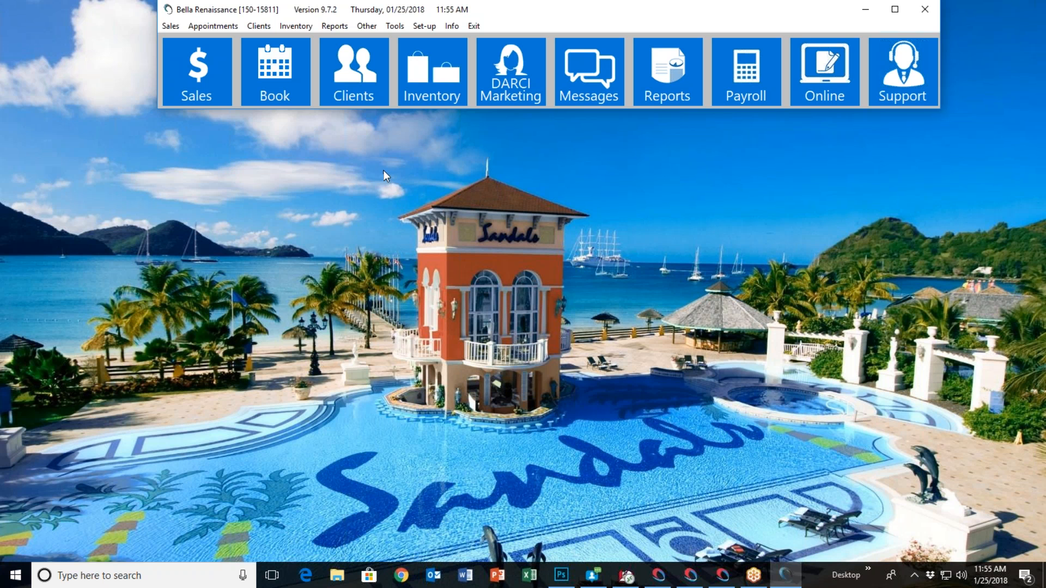
click(276, 76)
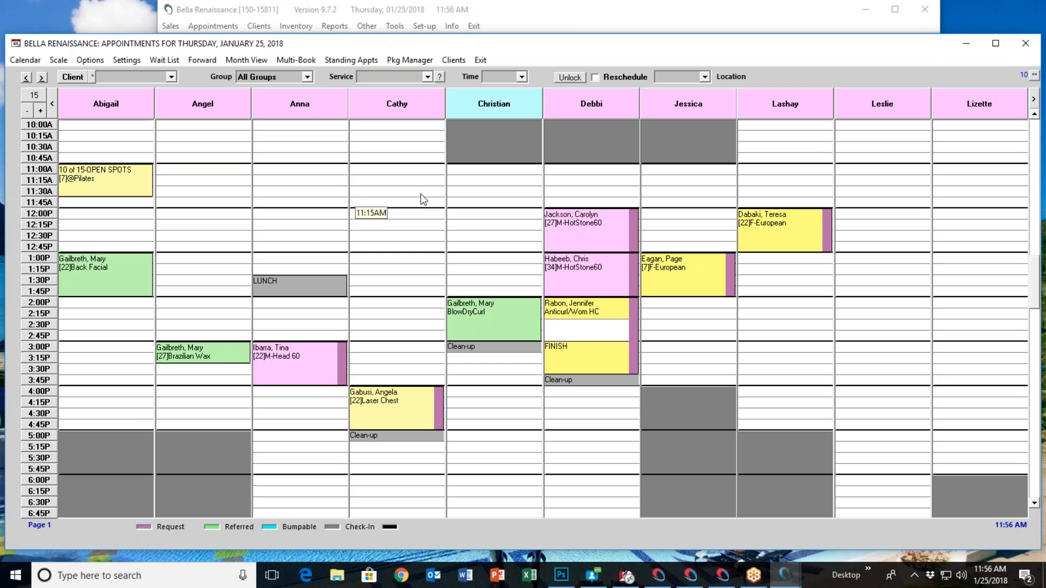
right_click(580, 224)
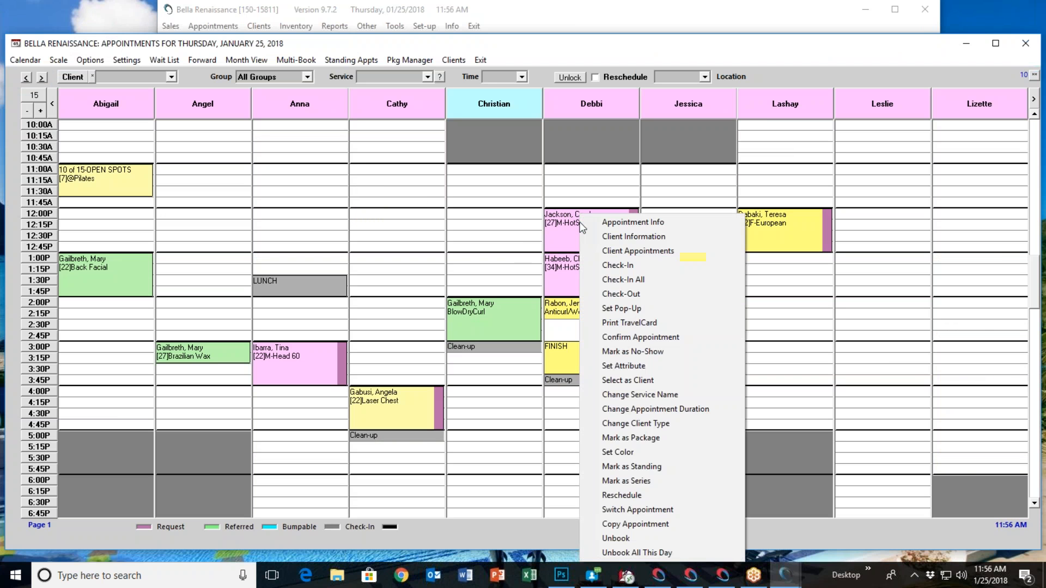
click(630, 294)
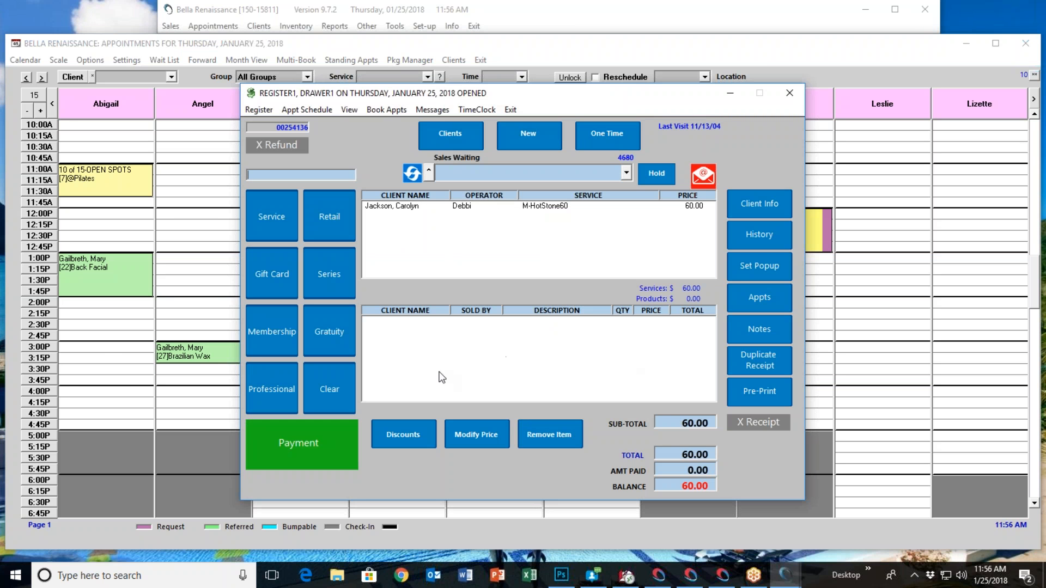
click(332, 385)
click(510, 334)
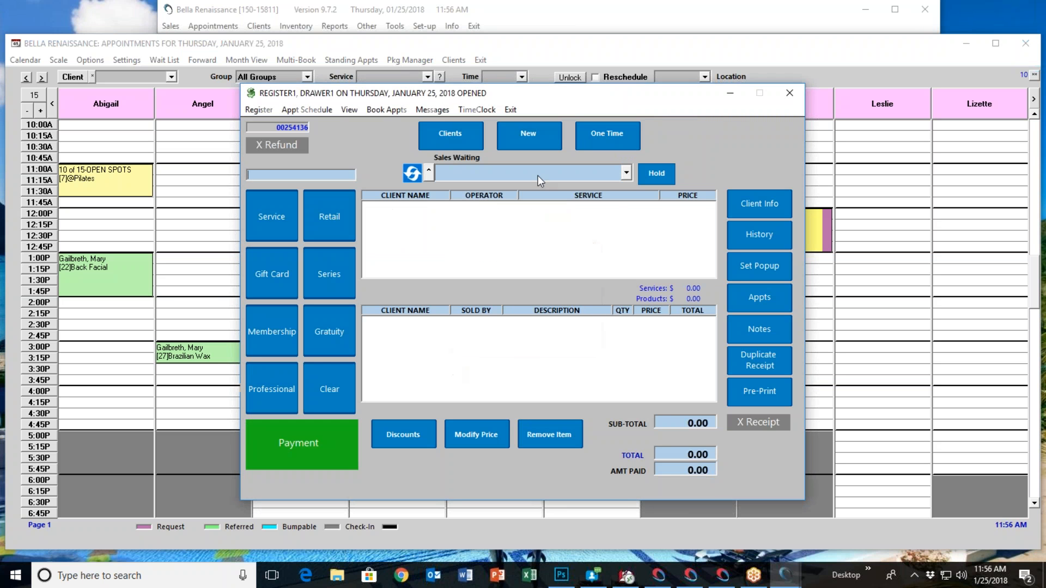
click(510, 110)
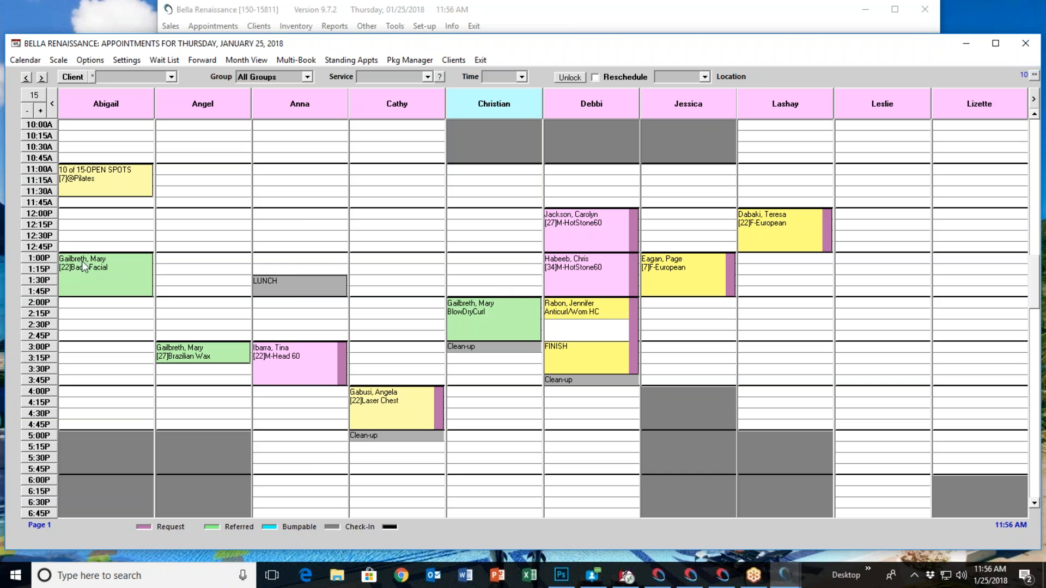
Send the 1:00 PM Back Facial client's multi-service appointments to checkout, and discard the sale without payment
right_click(130, 267)
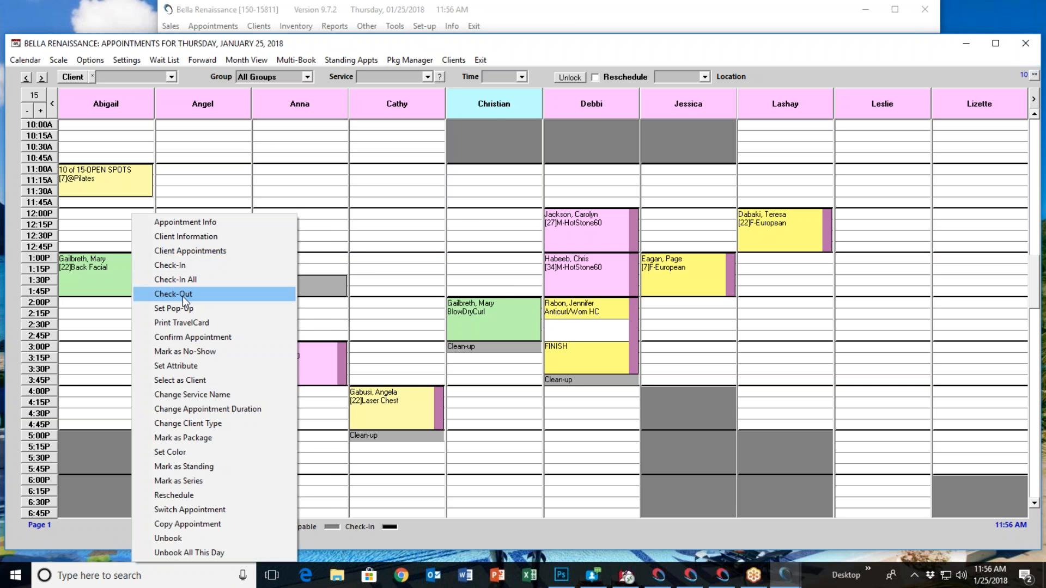
click(431, 251)
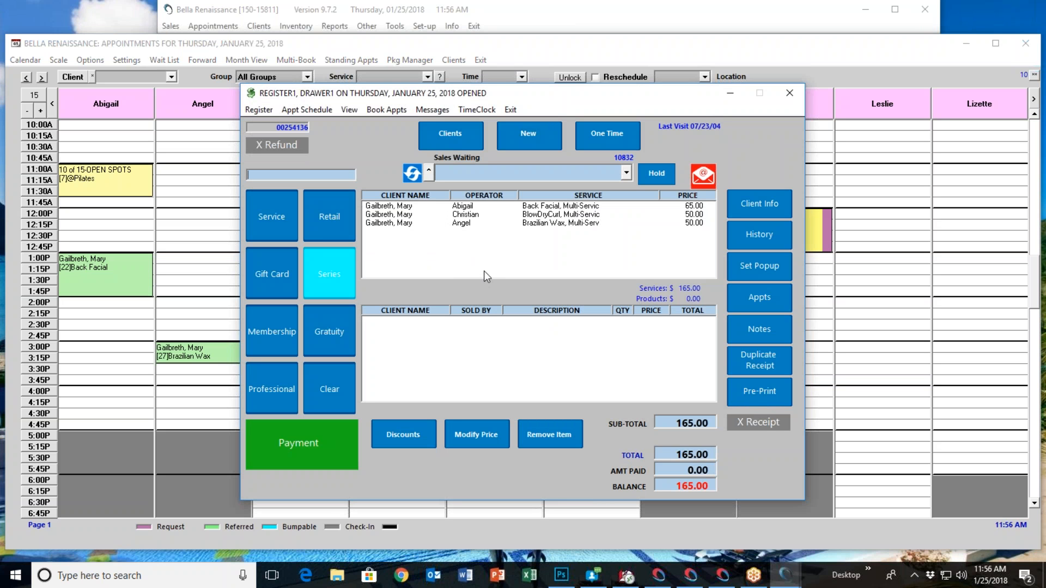
click(501, 224)
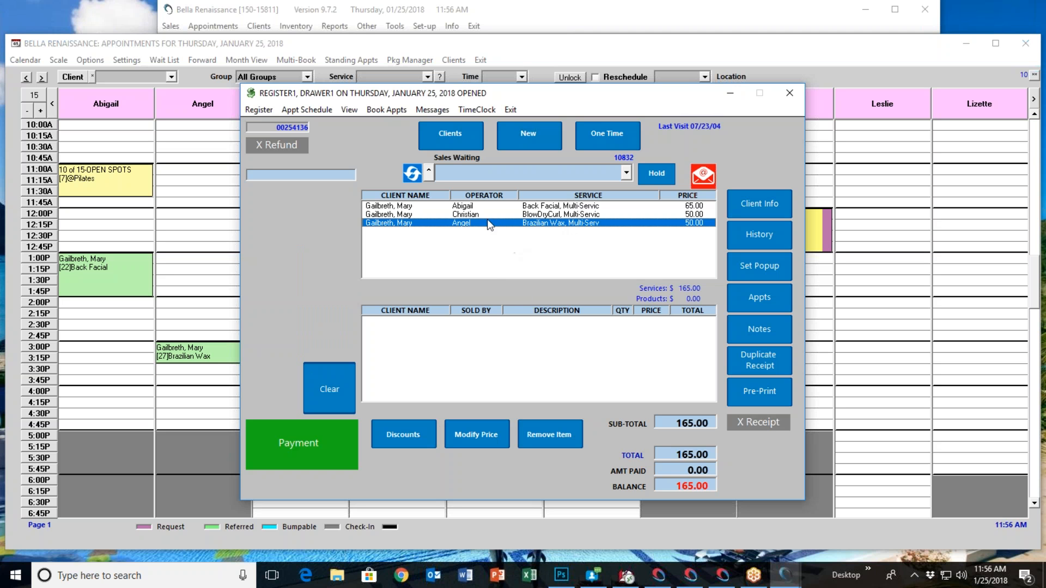
click(328, 404)
click(502, 329)
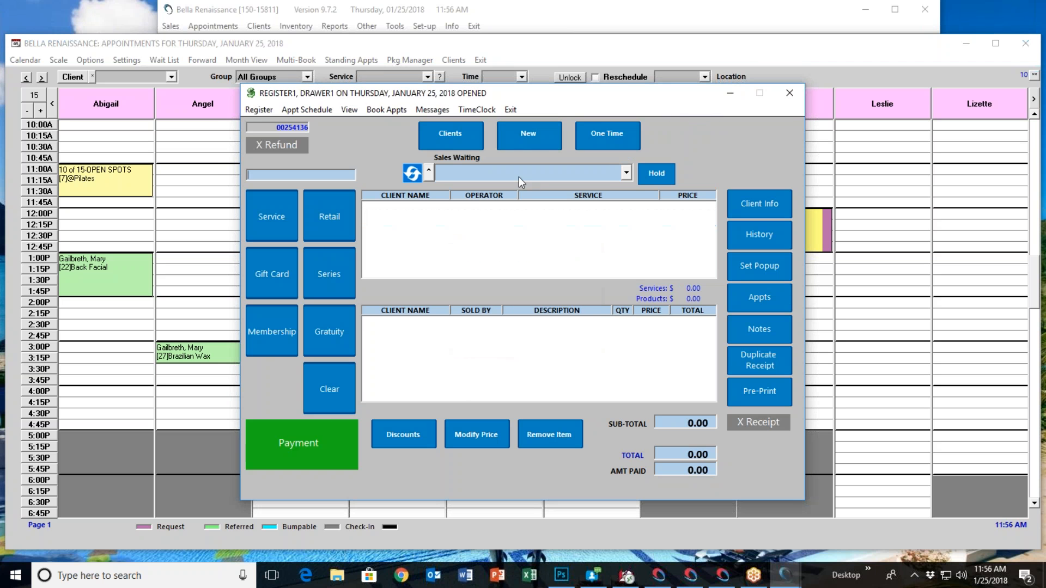
click(509, 109)
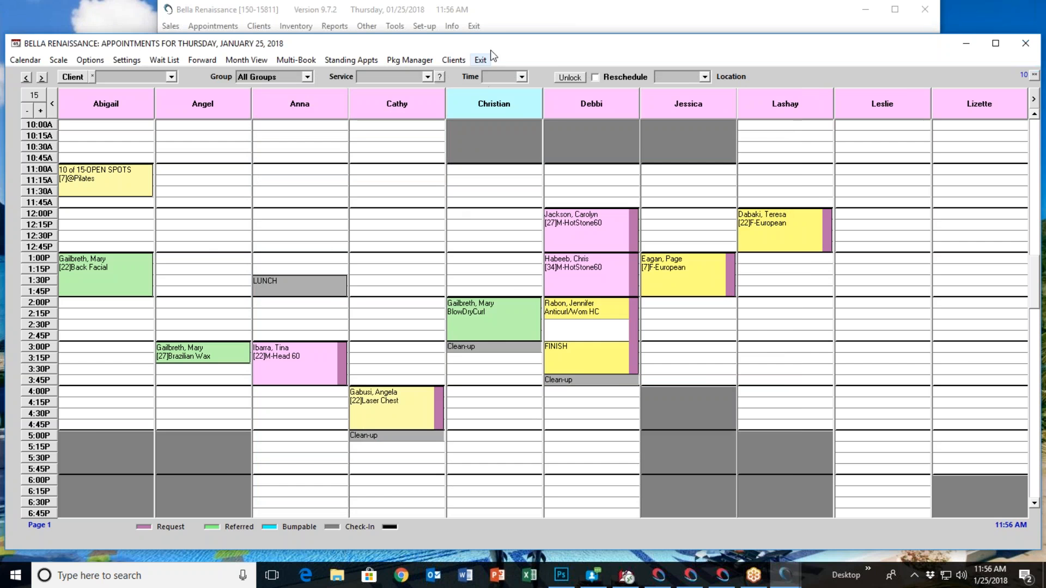
Leave the appointment book for the sales register and combine the first two waiting clients' M-Swedish 60 services in one sale
click(480, 60)
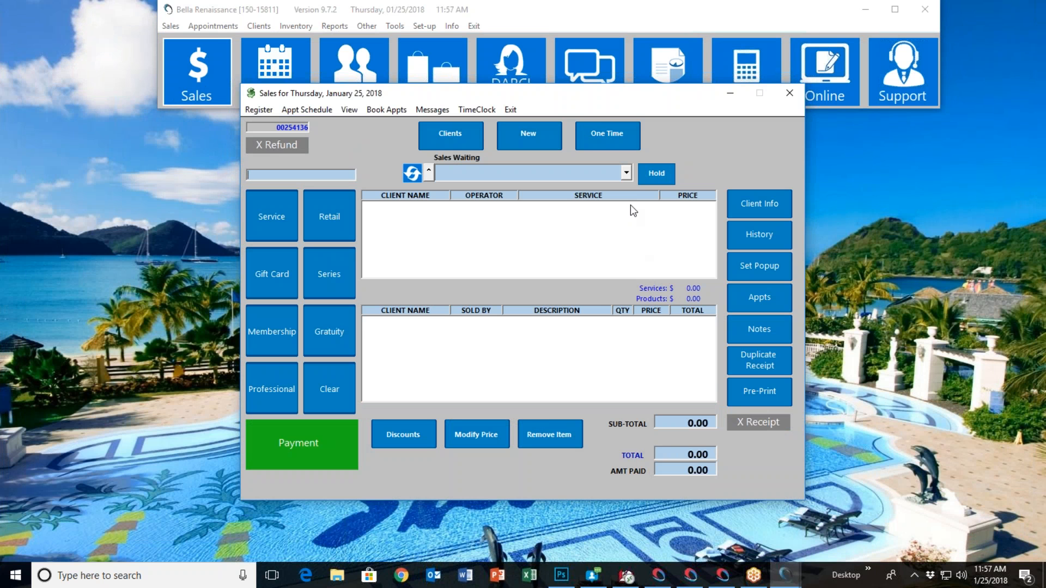
click(626, 173)
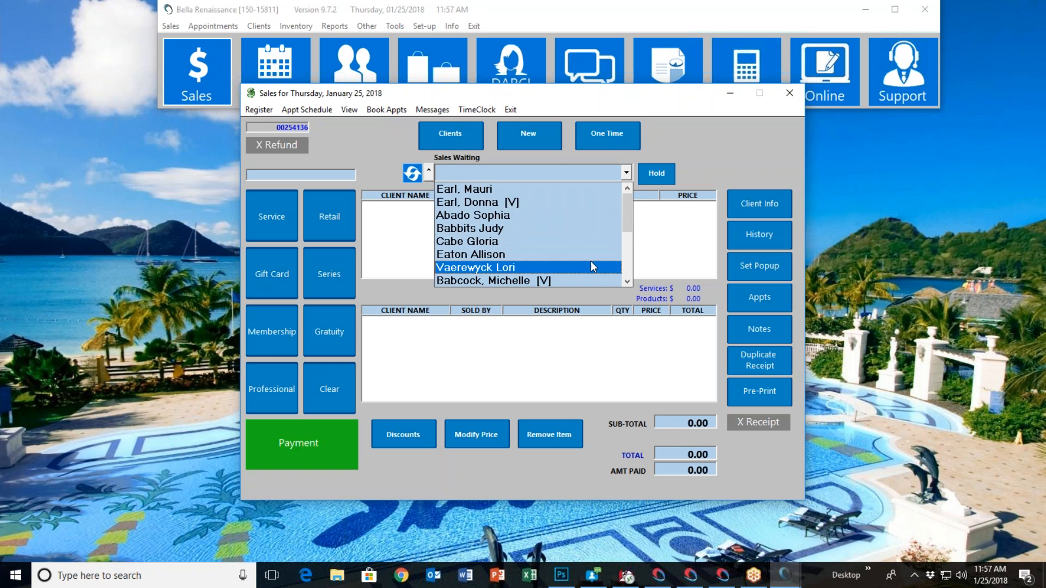
mouse_move(626, 207)
mouse_down()
mouse_move(627, 240)
mouse_move(617, 205)
mouse_up()
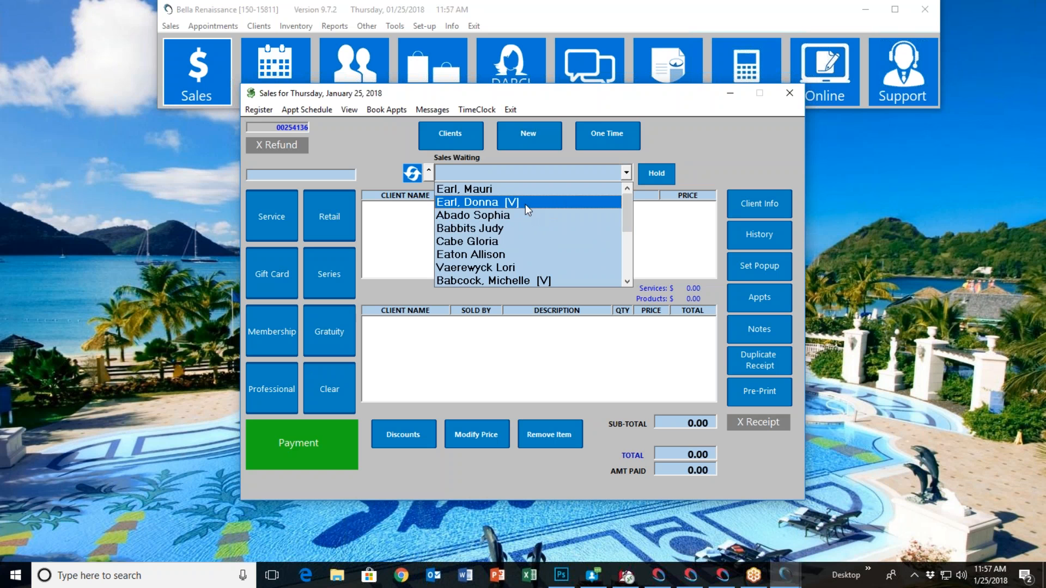
click(514, 189)
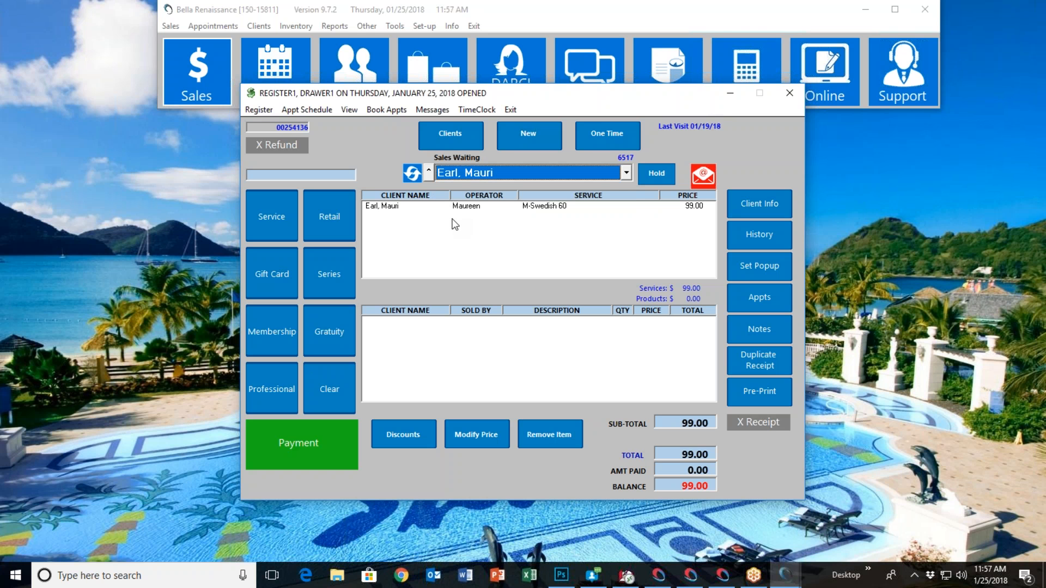
click(627, 173)
click(551, 203)
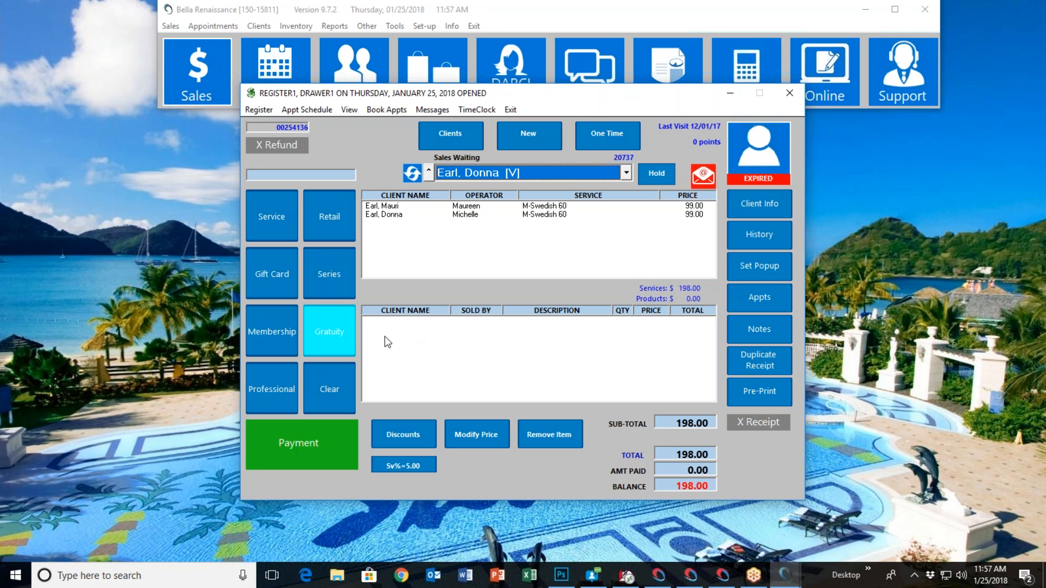
Add a 15% gratuity to the sale, distributed to all operators
click(341, 335)
click(467, 311)
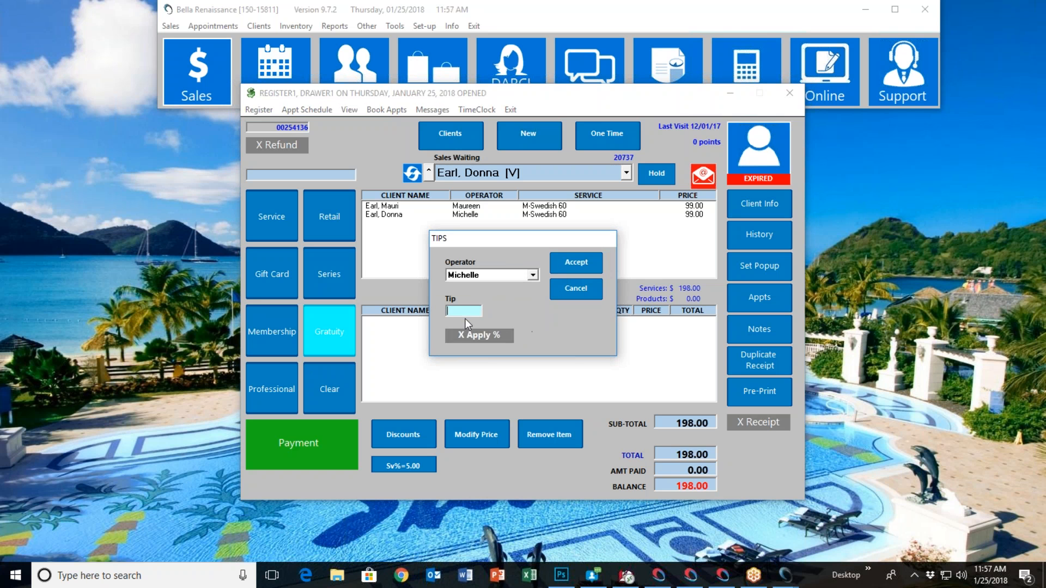
text(15)
click(467, 336)
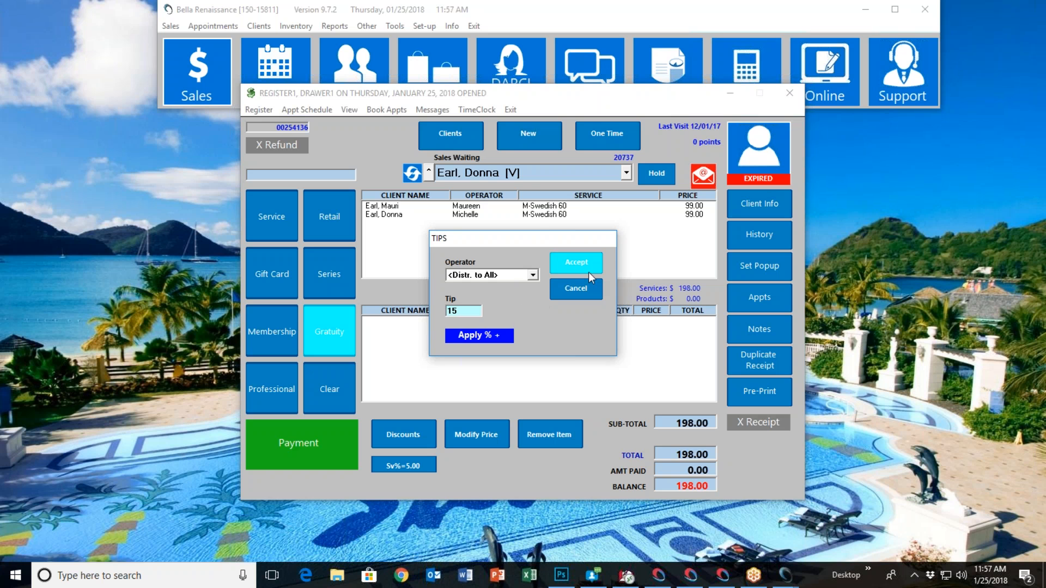
click(577, 263)
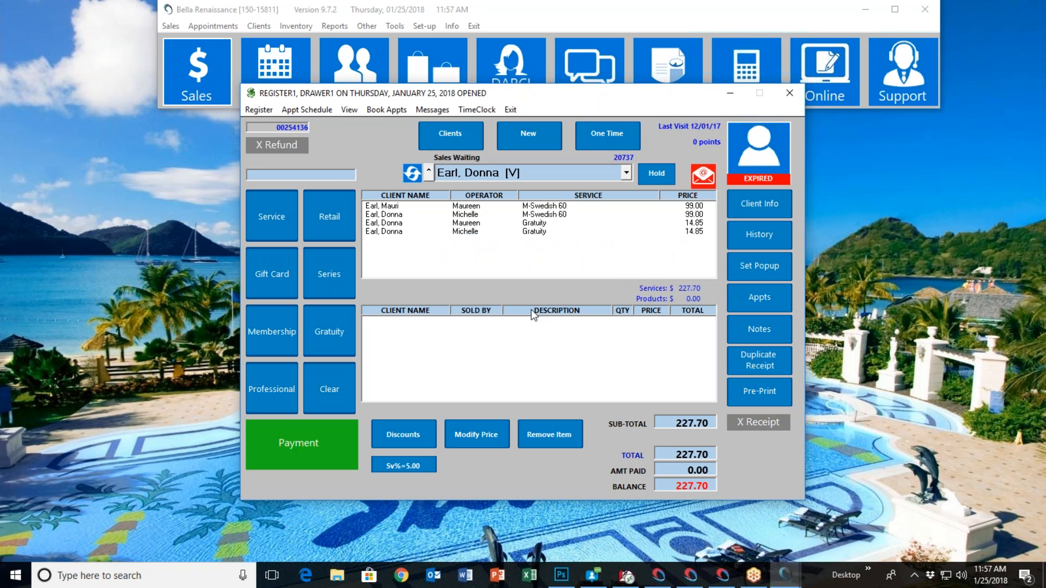
View the payment types for the combined sale, cancel the payment and clear the sale
click(315, 440)
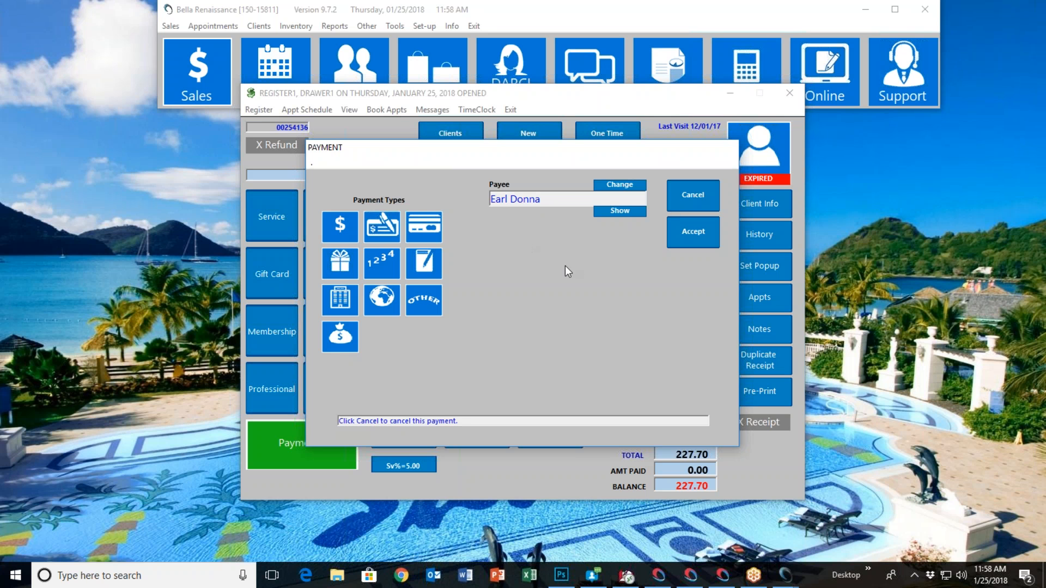
click(686, 198)
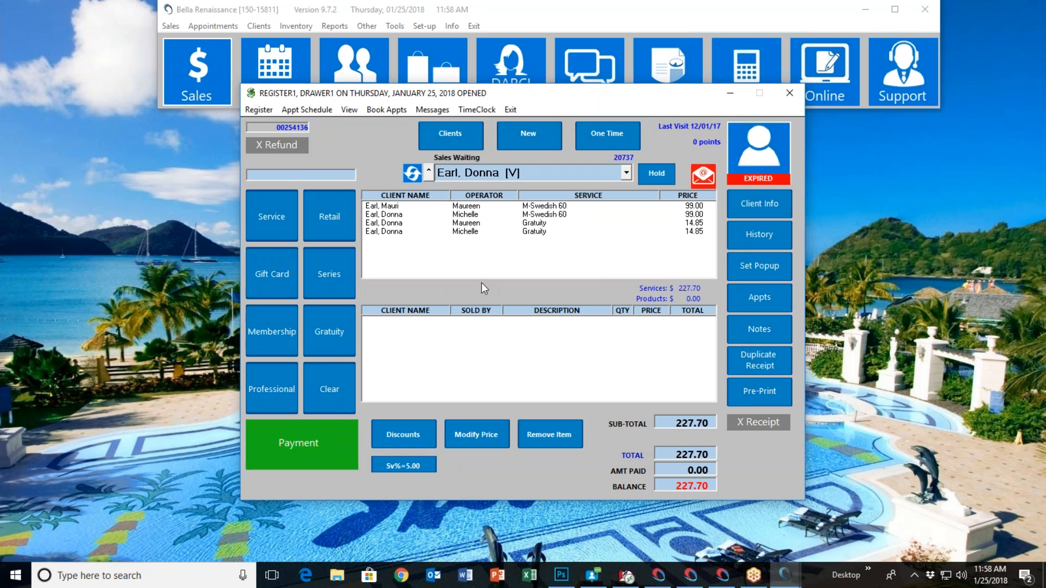
click(336, 397)
click(503, 329)
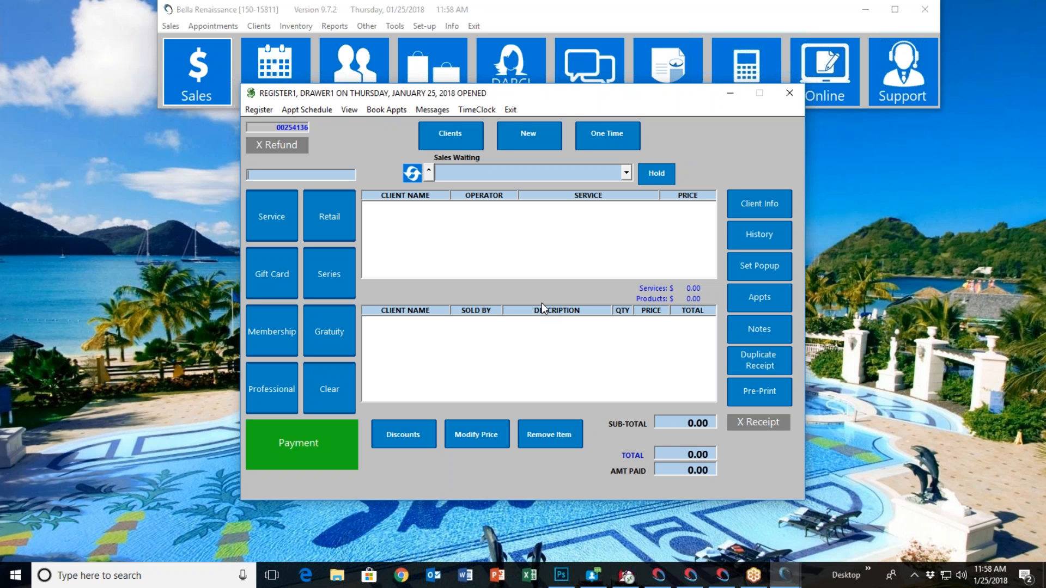
Start a new sale for an existing client, picked from the clients whose last names begin with E
click(464, 142)
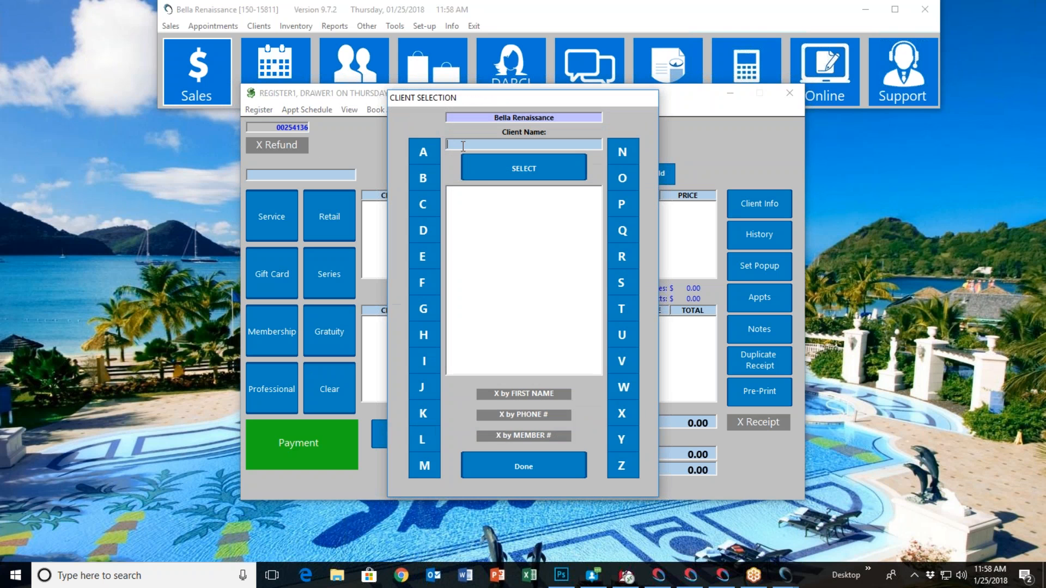
click(423, 256)
scroll(522, 327, down, 4)
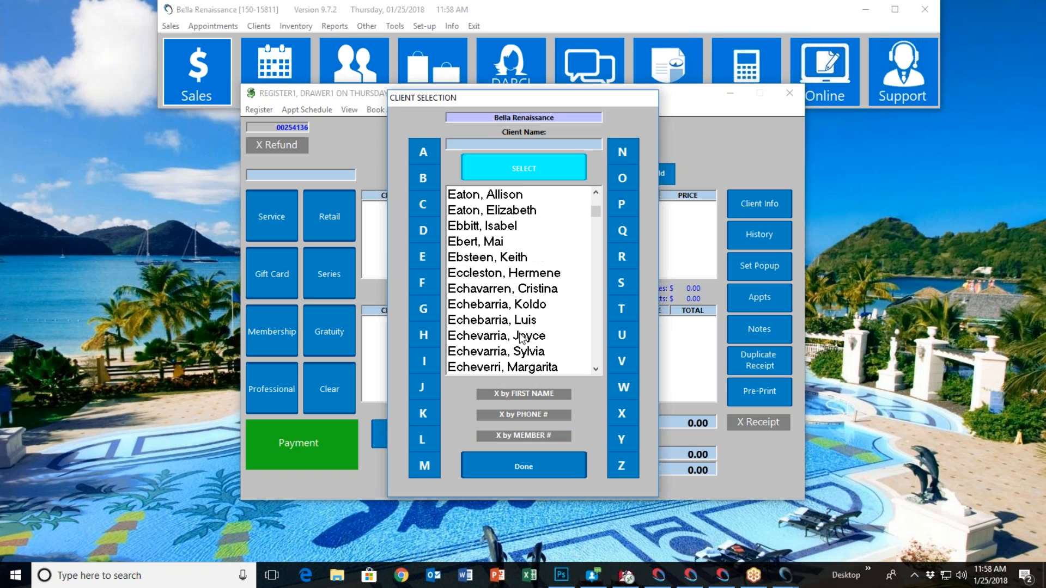
double_click(522, 337)
Add a Back Facial with an assigned operator to the client's sale, and clear the sale without payment
click(281, 223)
click(444, 256)
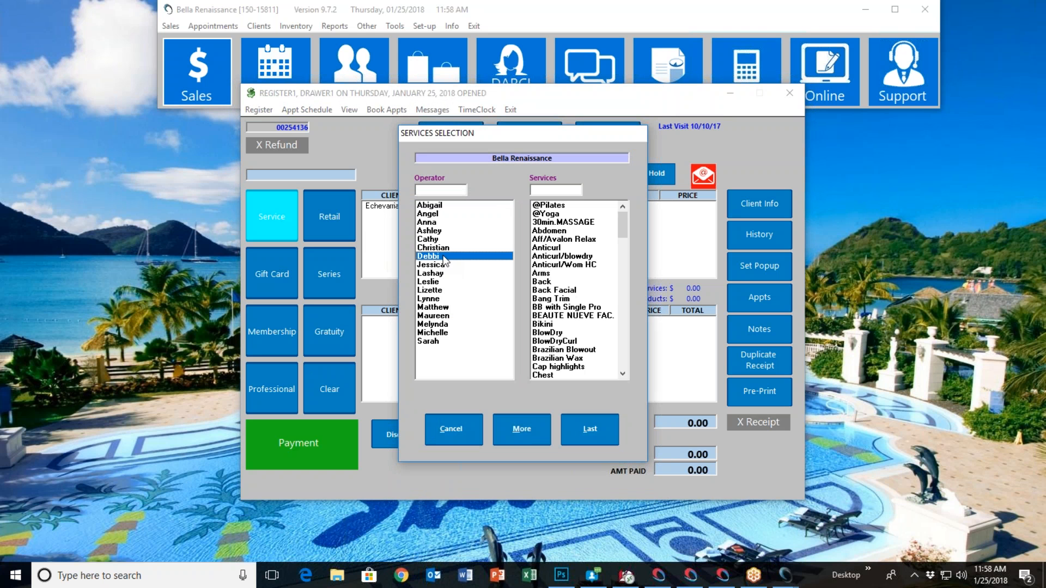
click(554, 291)
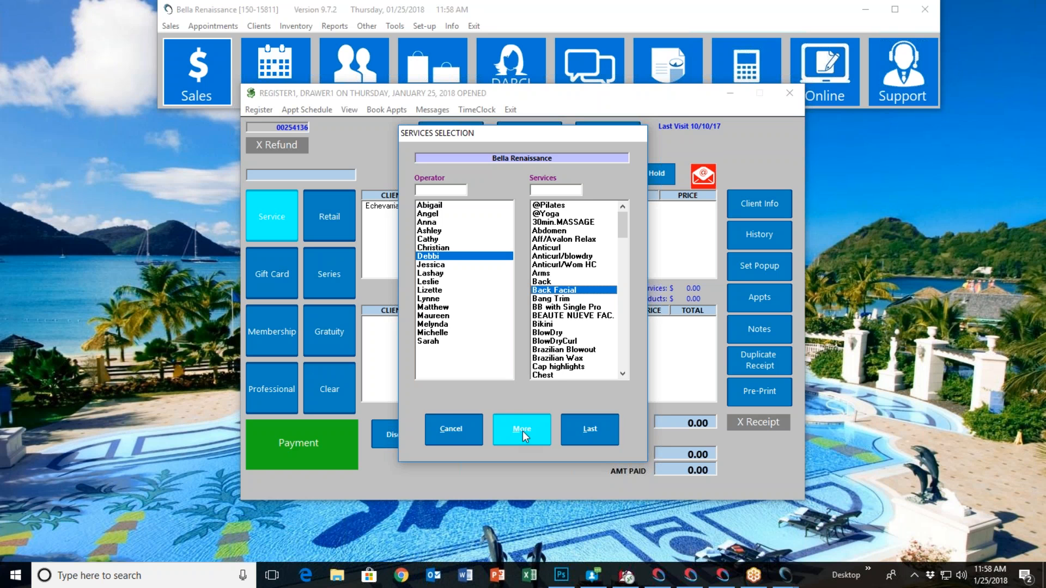
click(587, 426)
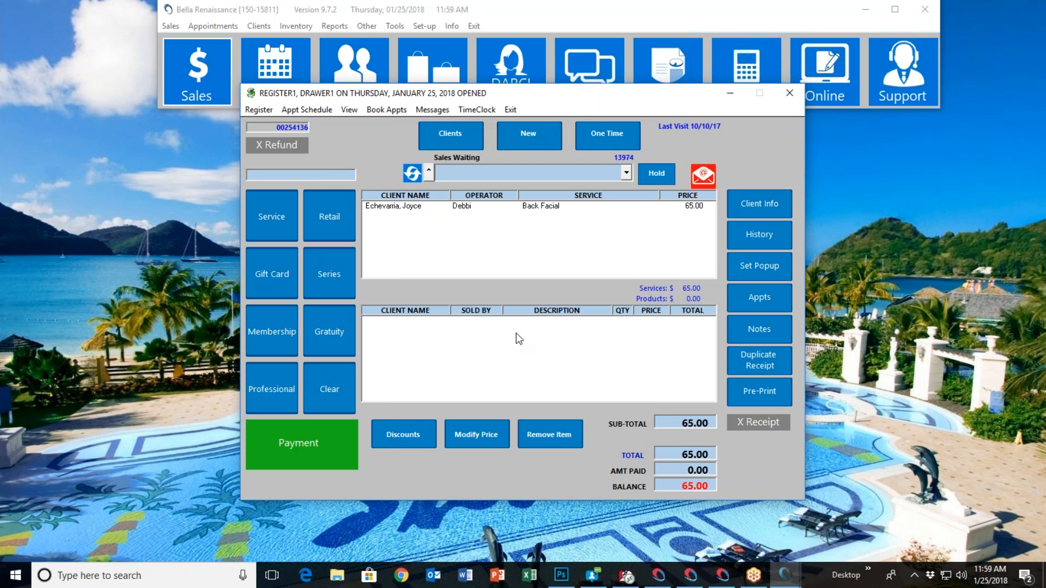
click(338, 388)
click(502, 330)
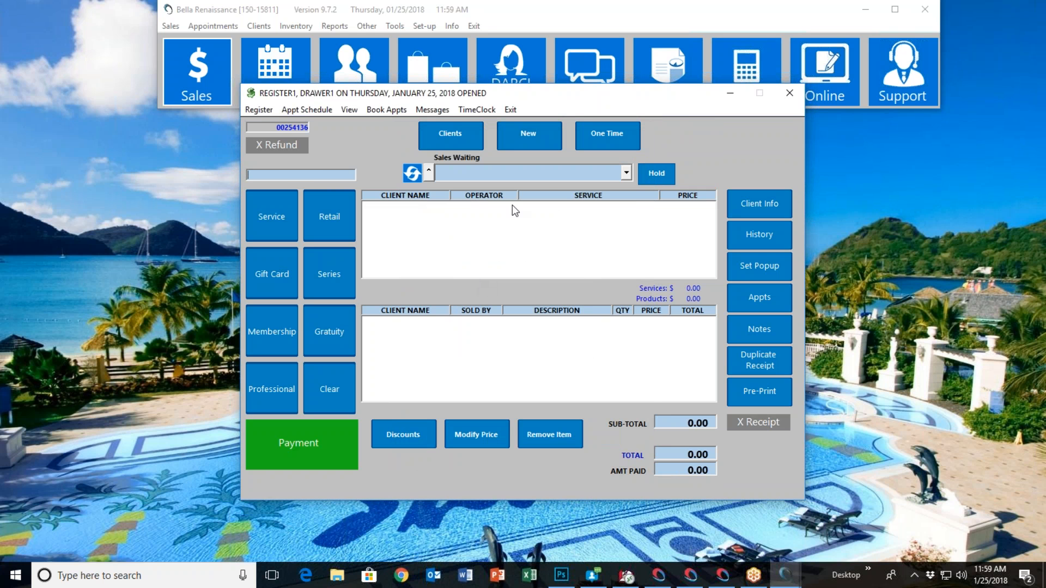
View the form for adding a new client at the register and cancel it
click(536, 133)
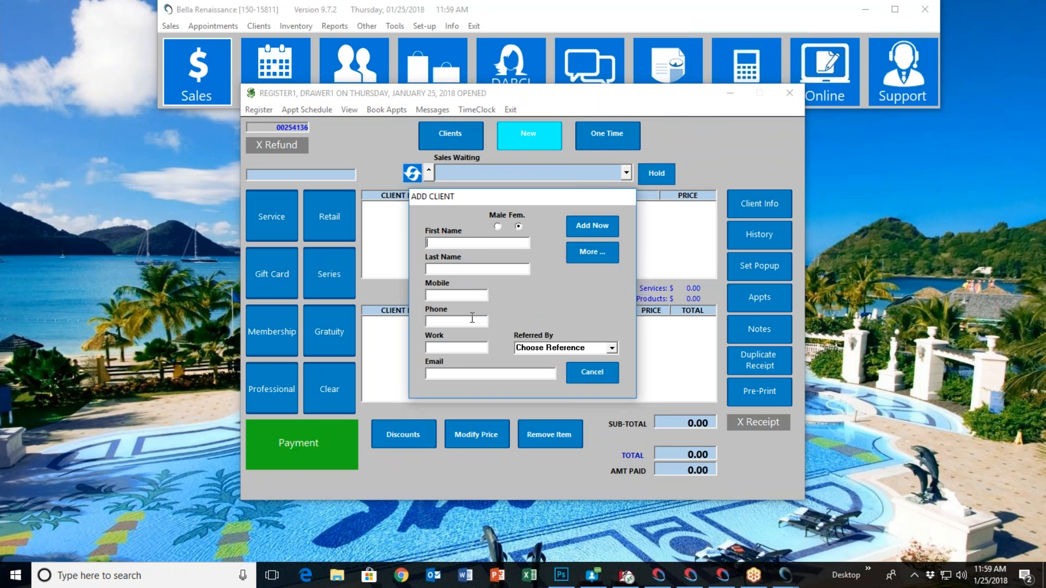
click(602, 373)
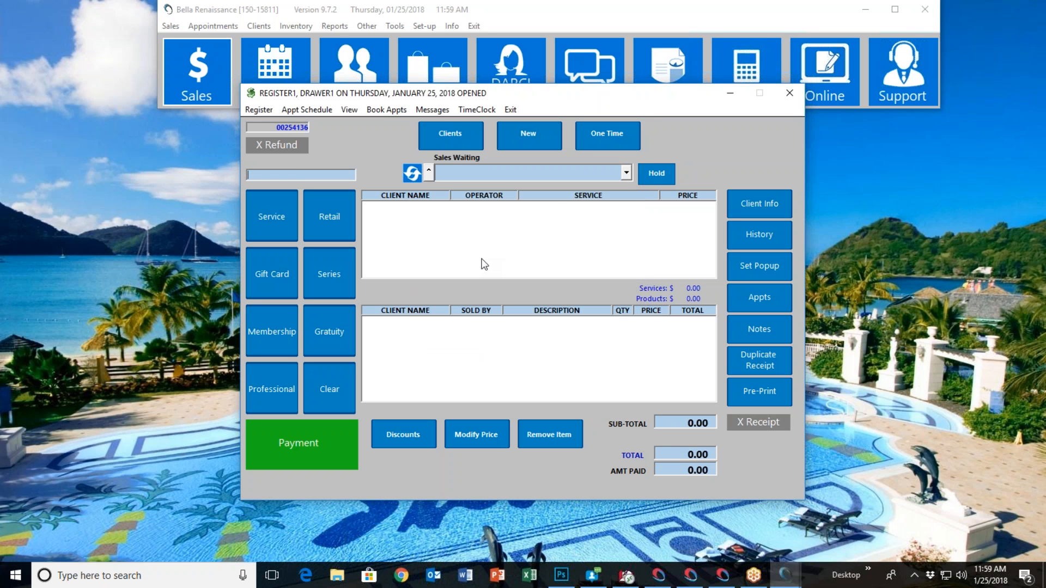
Ring up retail product 30 for a one-time client with commission assigned to an operator, and clear the sale
click(603, 136)
click(282, 221)
click(447, 431)
text(30)
key(Return)
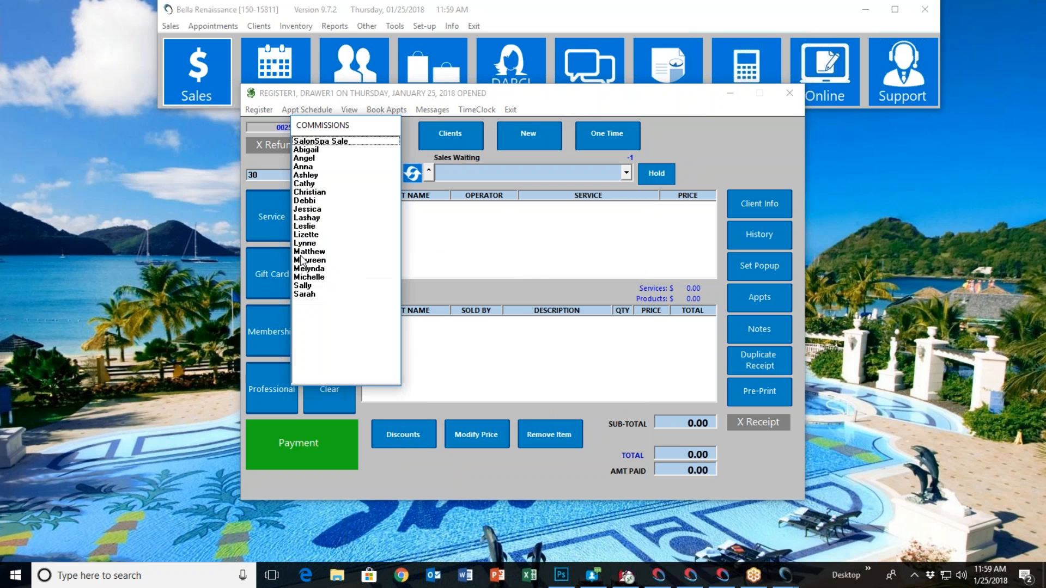
click(297, 252)
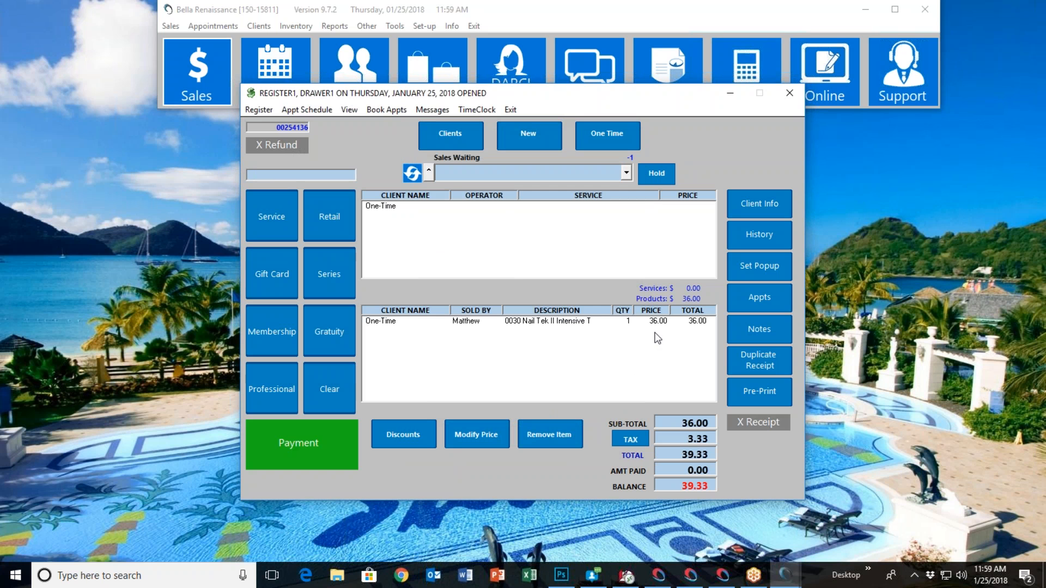
click(345, 383)
click(496, 329)
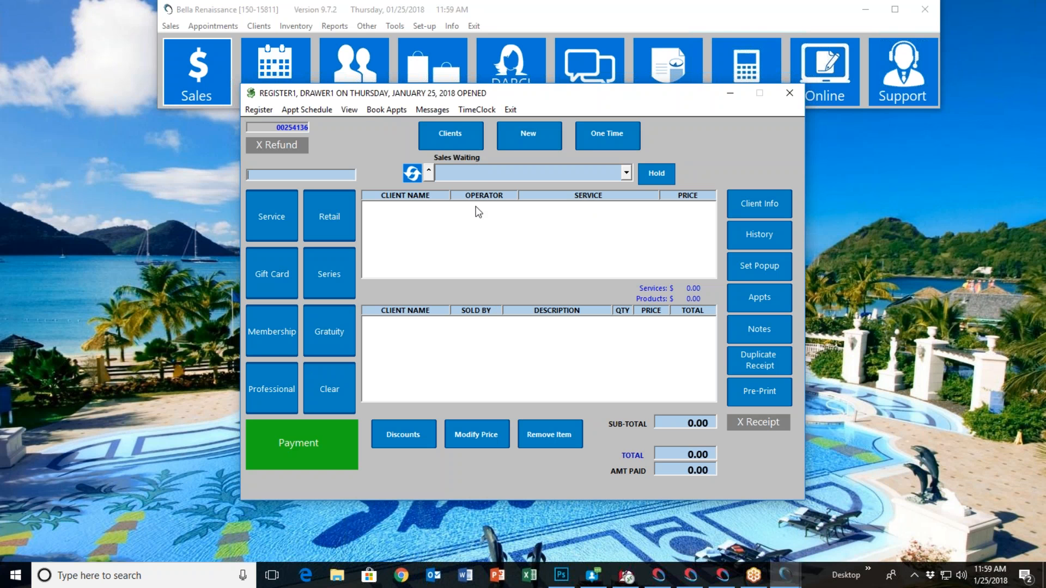
click(627, 173)
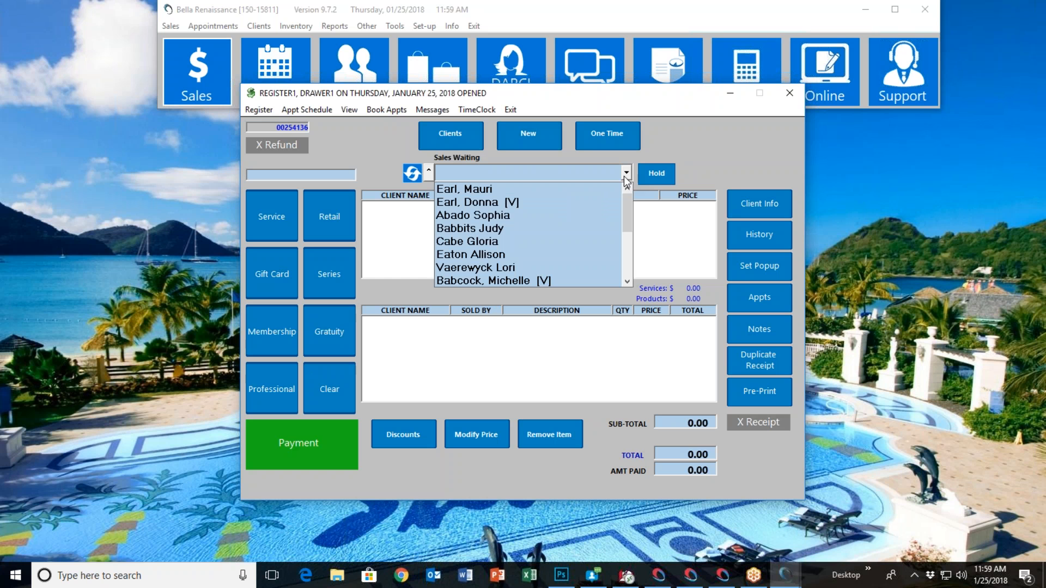
click(522, 227)
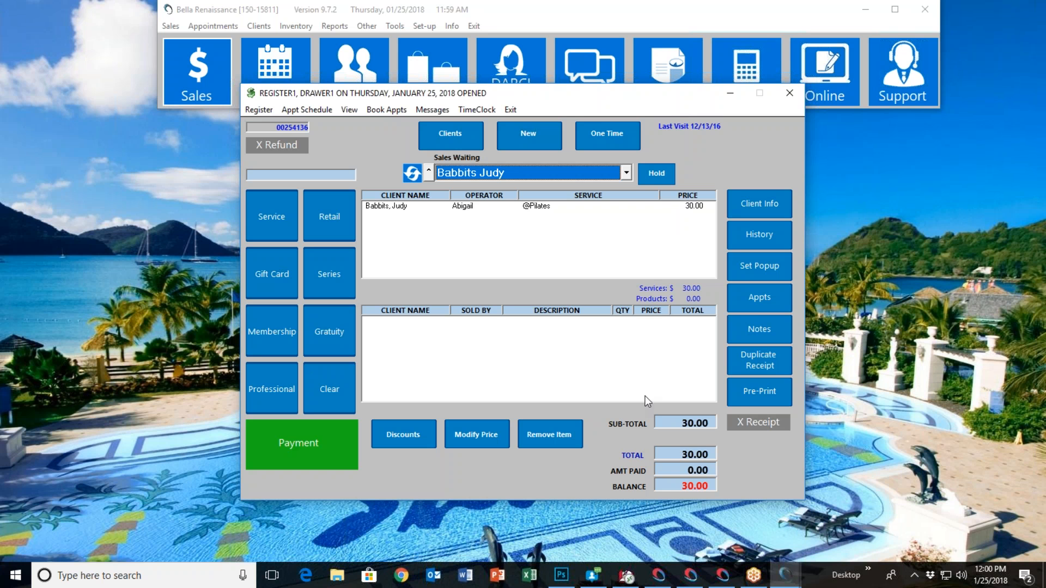
click(320, 444)
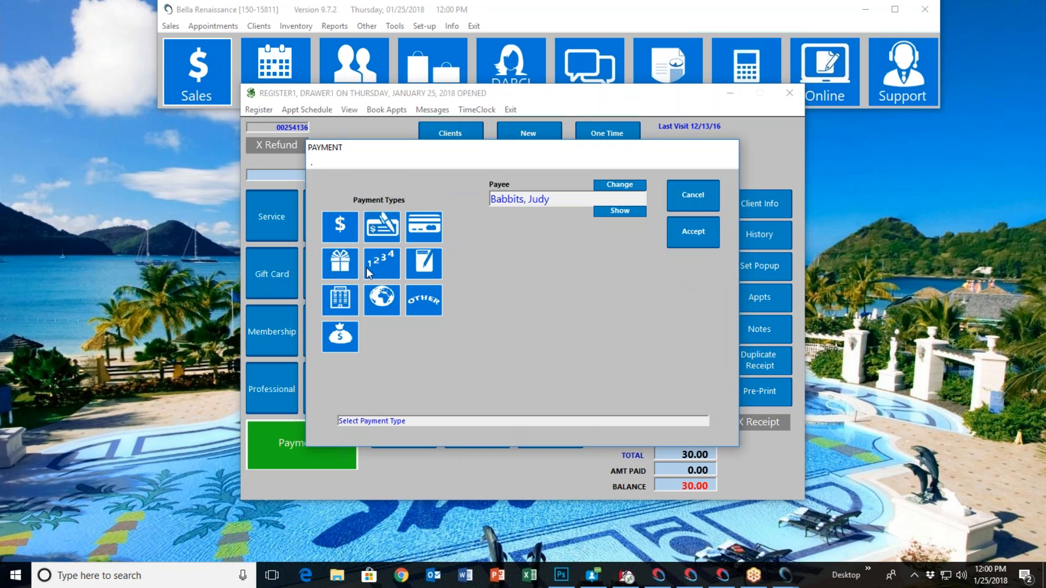
click(339, 304)
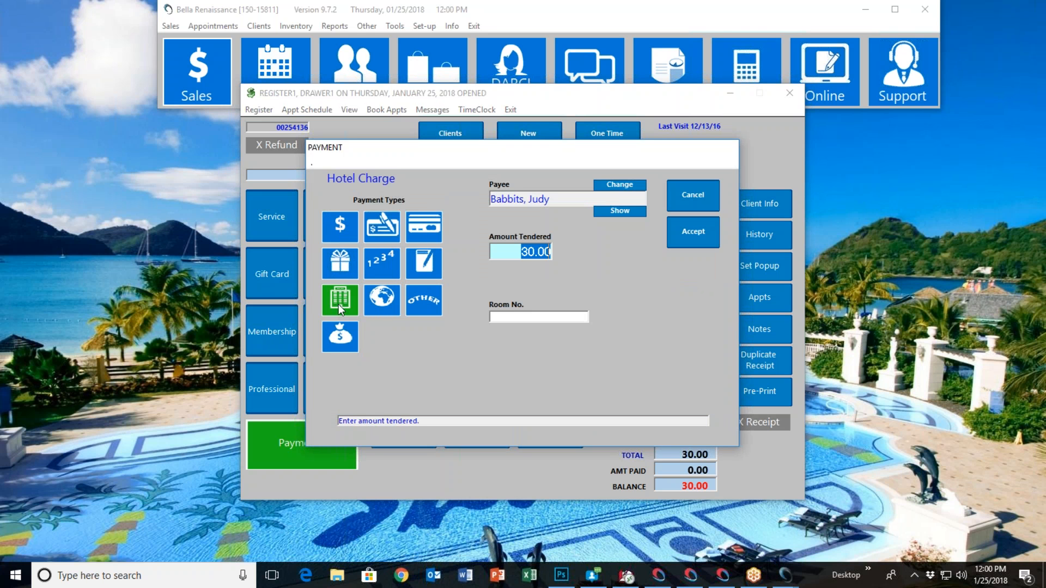
click(512, 318)
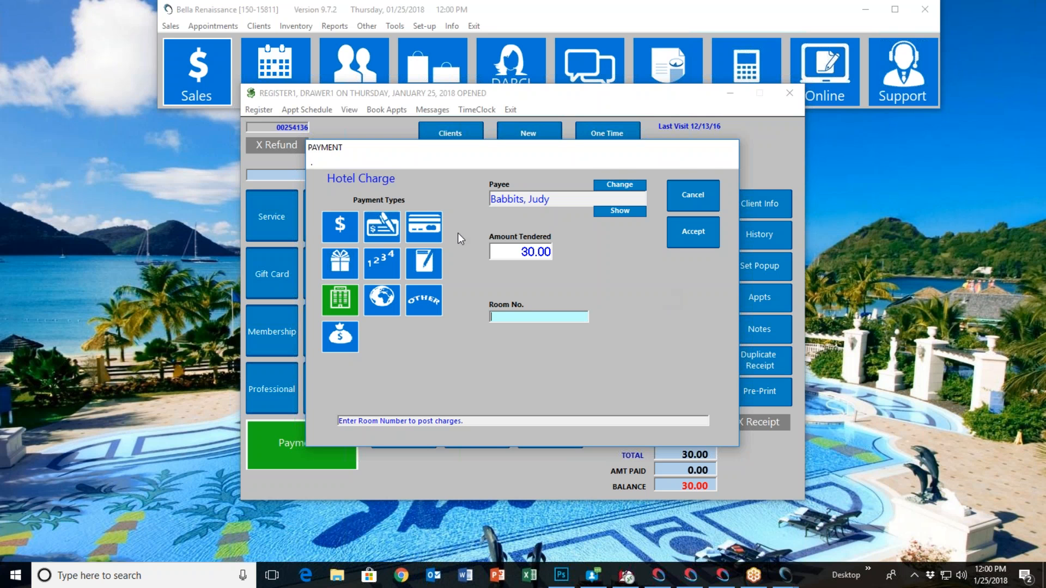
drag(592, 161, 557, 150)
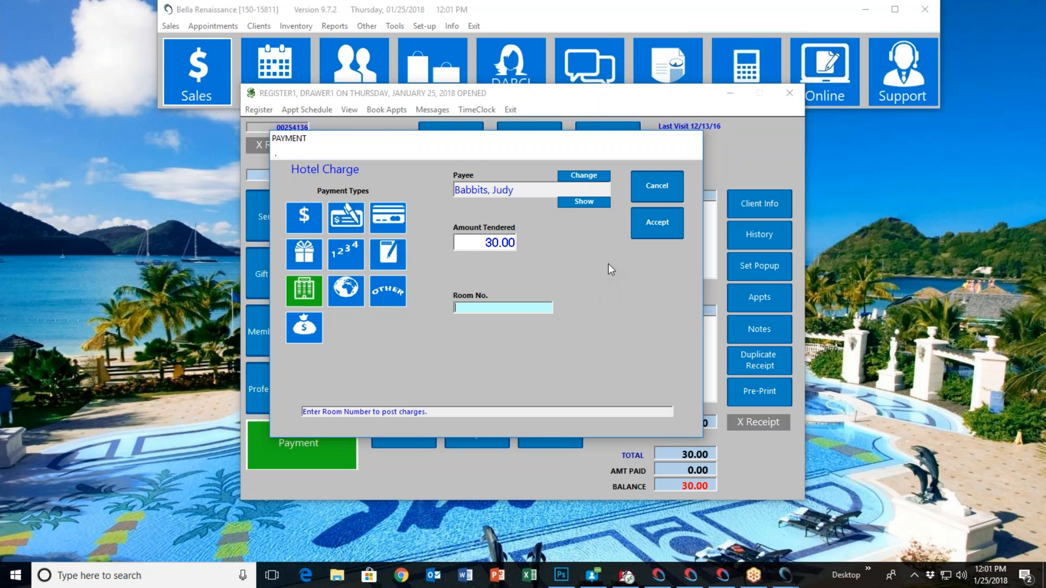
Cancel the Hotel Charge payment, view another client's information record and close it without saving
click(649, 186)
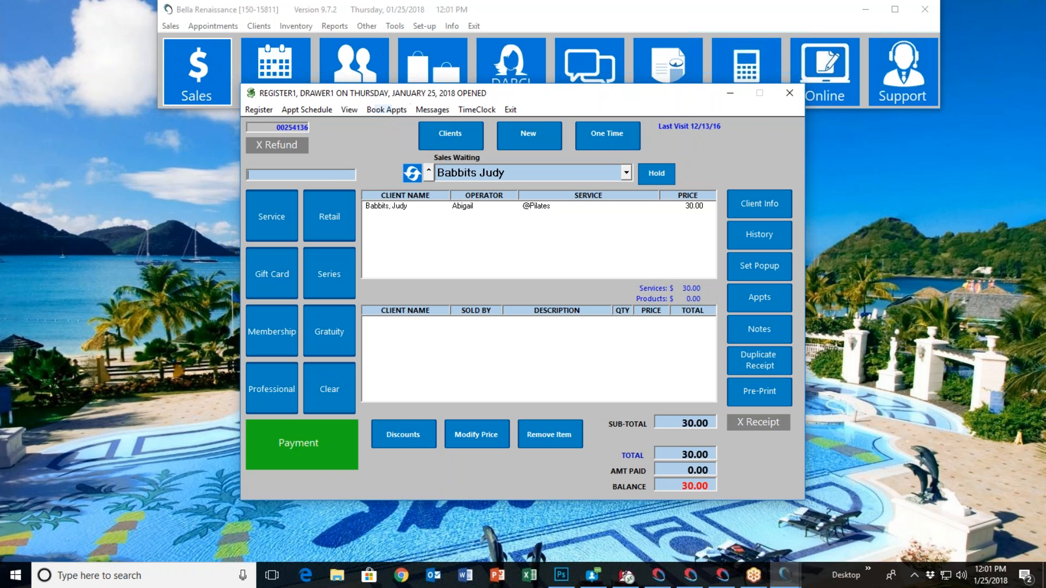
click(354, 62)
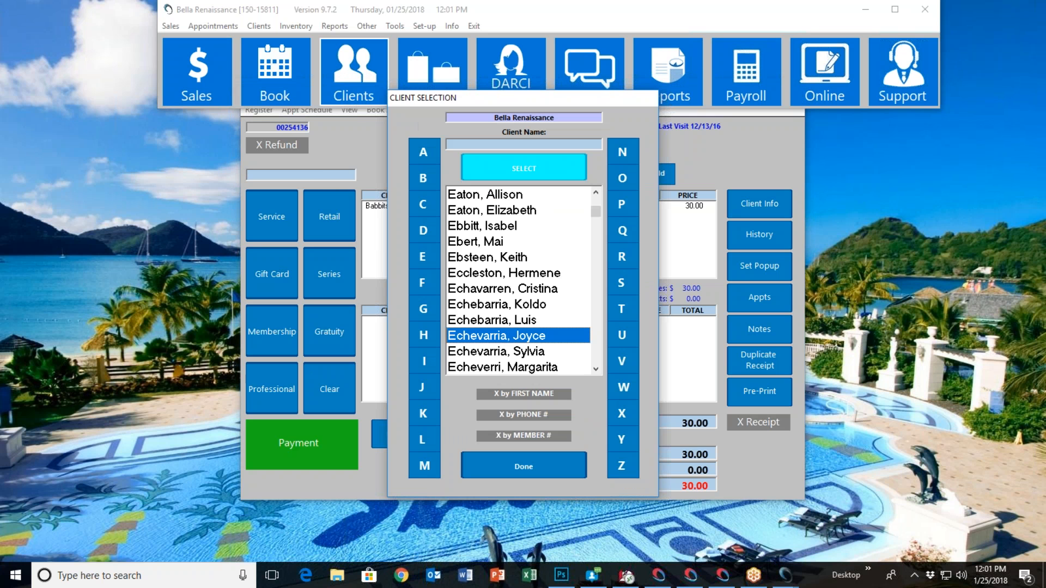
double_click(525, 336)
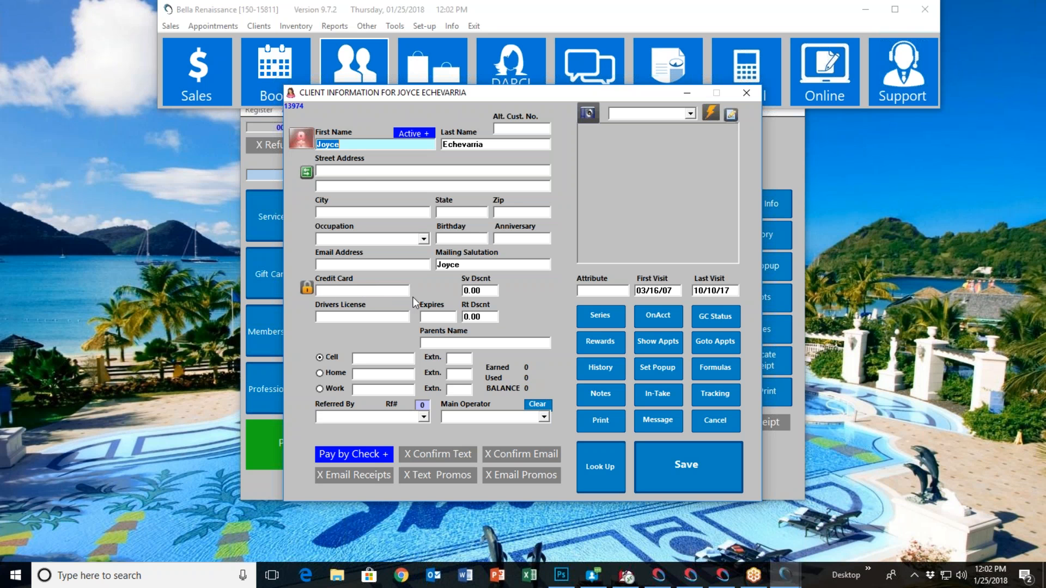
click(725, 428)
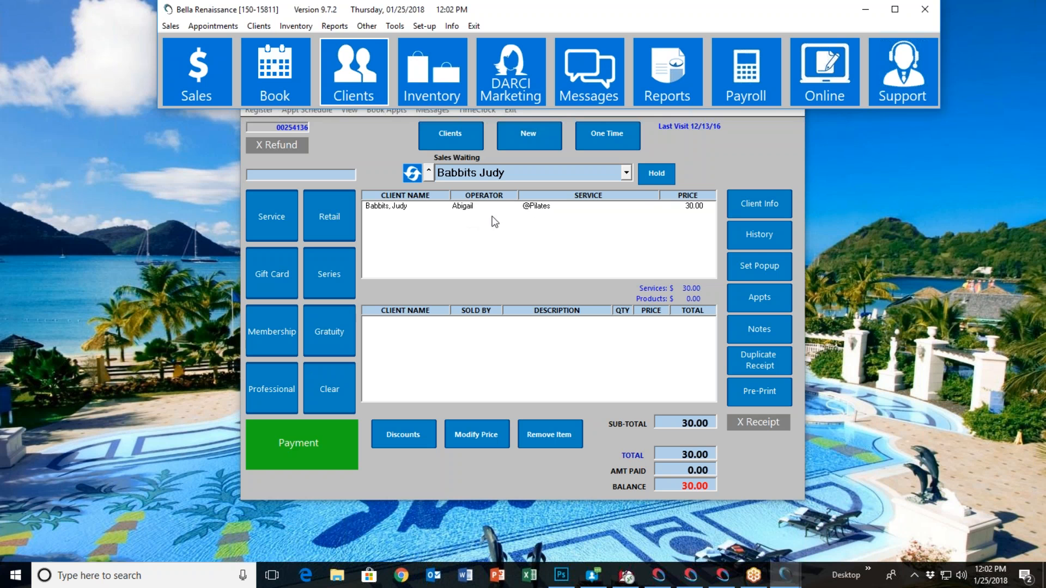
Add a BlowDry service with an assigned operator for the second client to the open sale
click(281, 219)
click(440, 249)
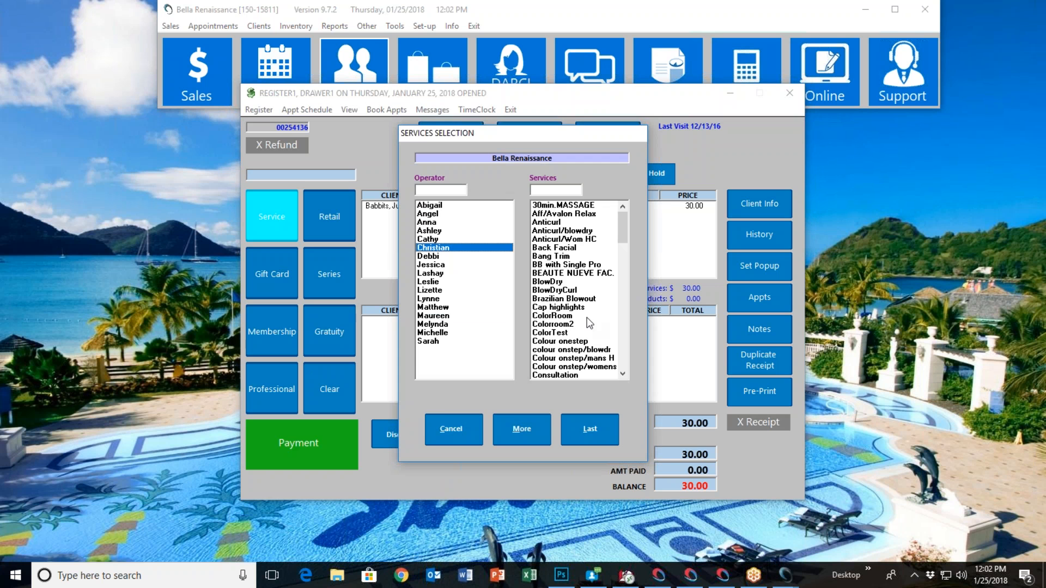
click(558, 282)
click(594, 422)
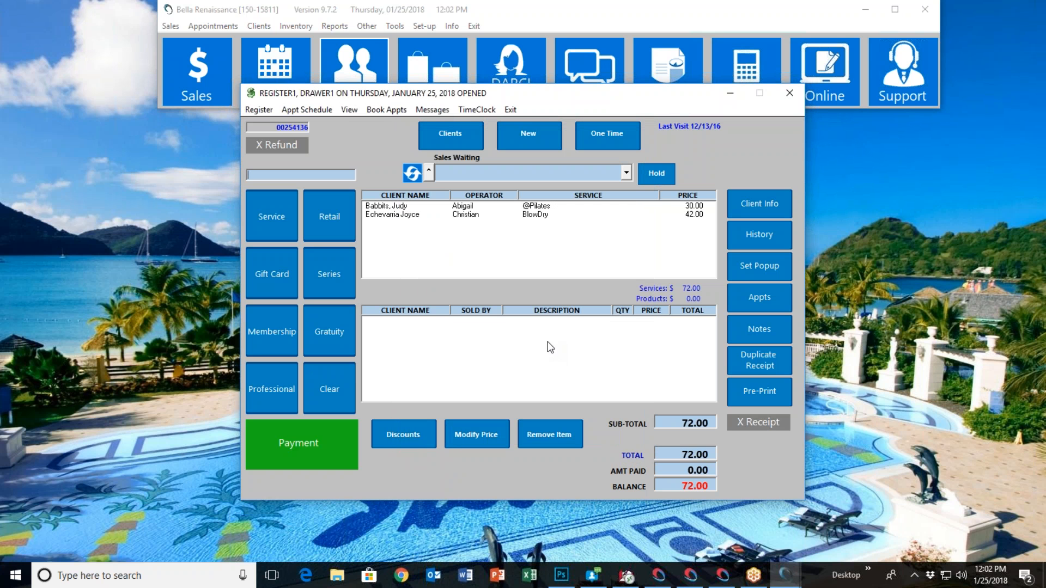
Add a 15 percent gratuity to the sale for the service operators
click(339, 336)
text(15)
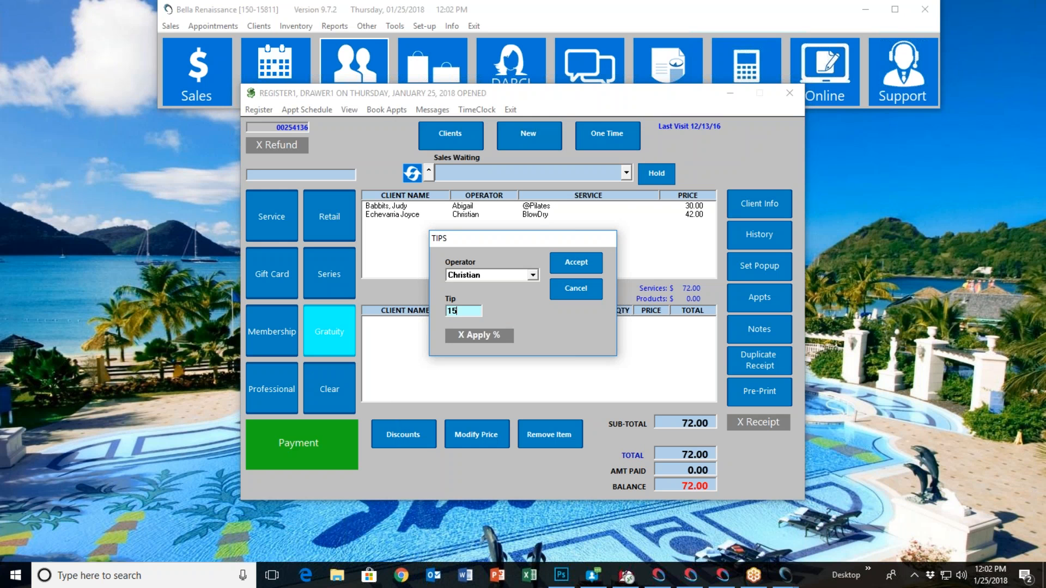
click(495, 335)
click(565, 260)
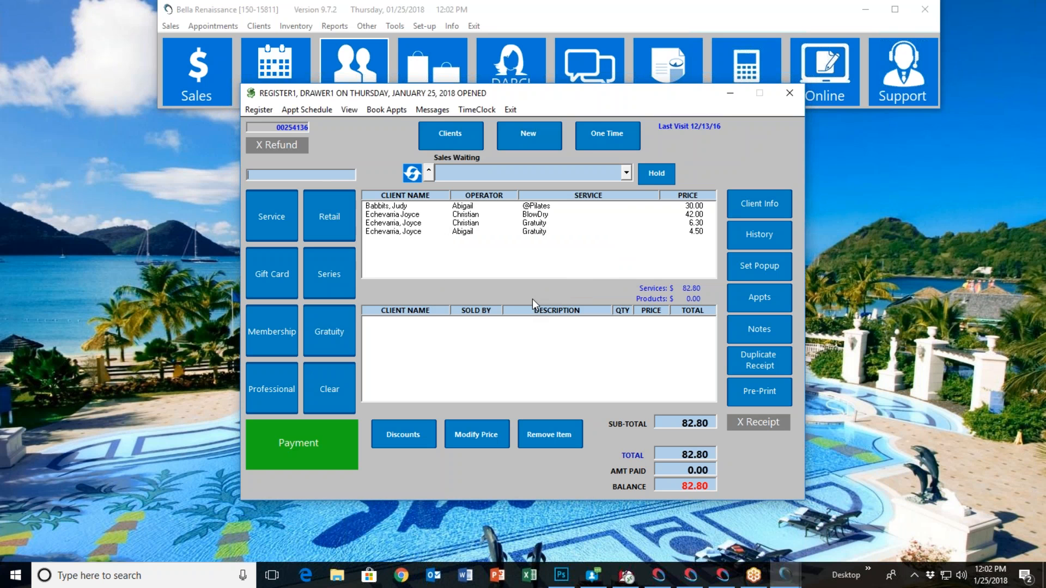
Add retail product 20, Justin AIO Shampoo, to the sale with a selling operator assigned
text(20)
key(Return)
double_click(319, 218)
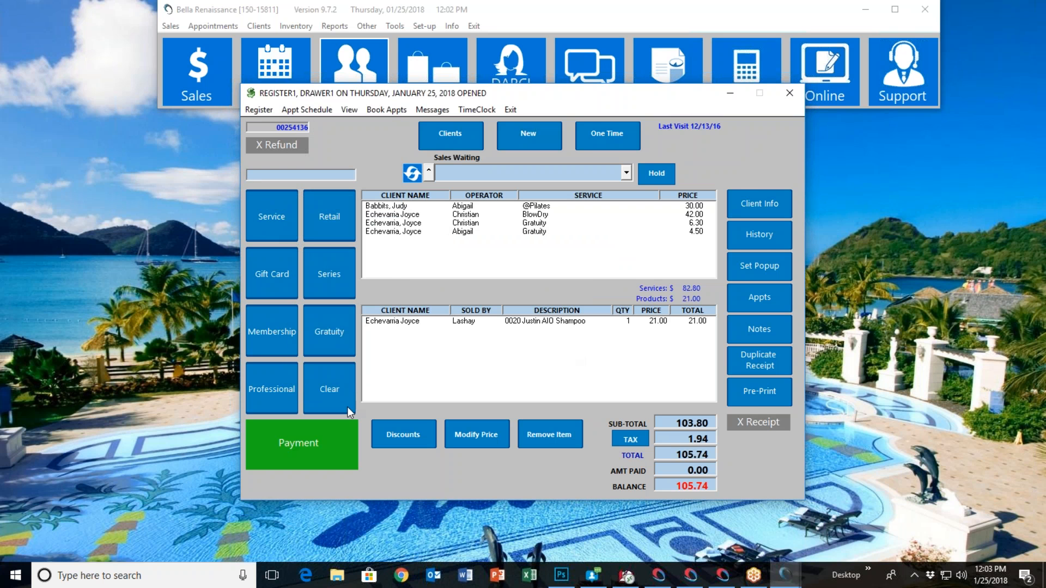
Start the payment for the sale and view the Cash and Check options, including the check number entry
click(293, 451)
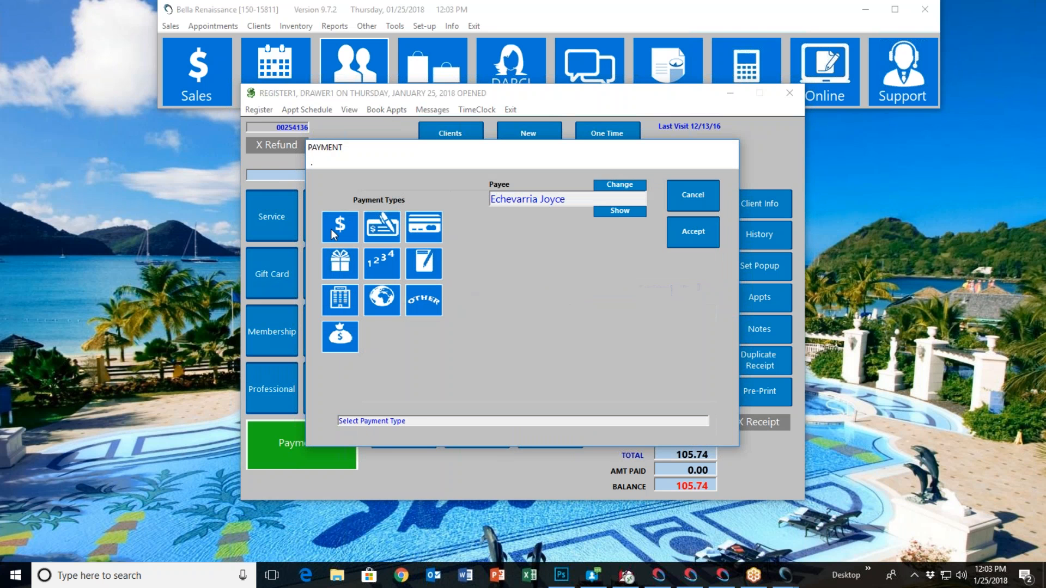
click(331, 229)
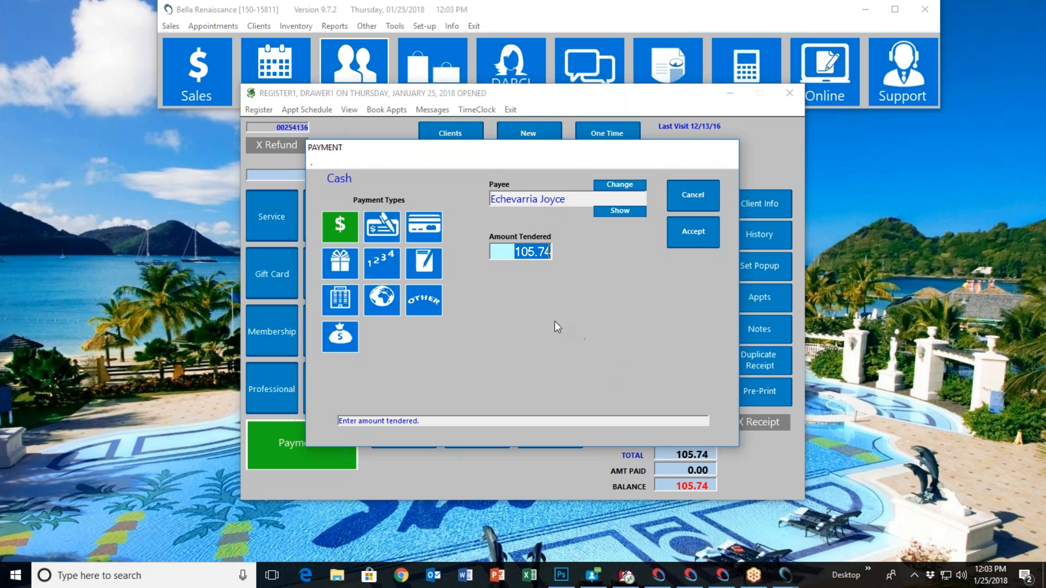
click(383, 228)
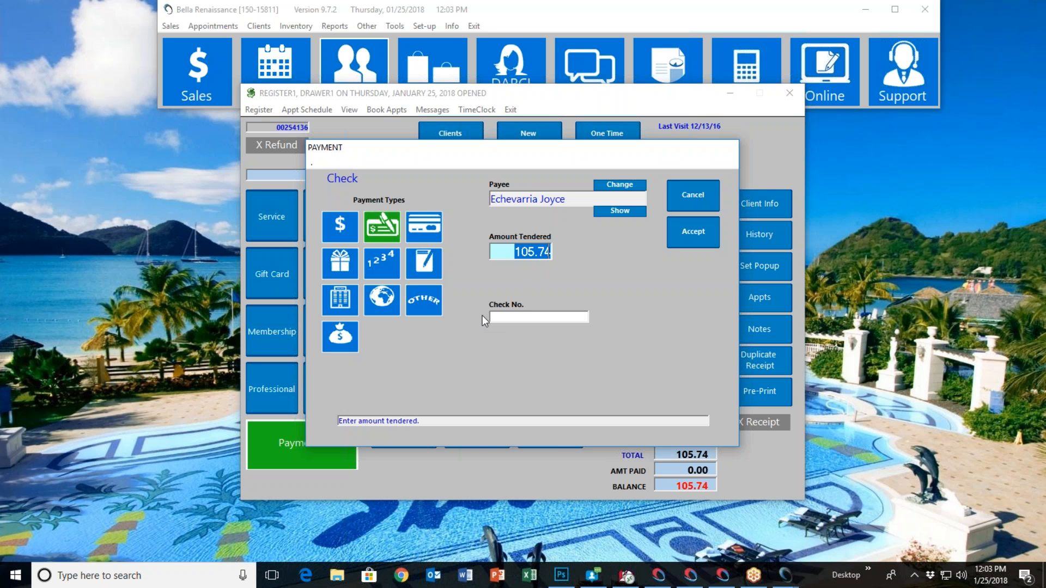
key(Tab)
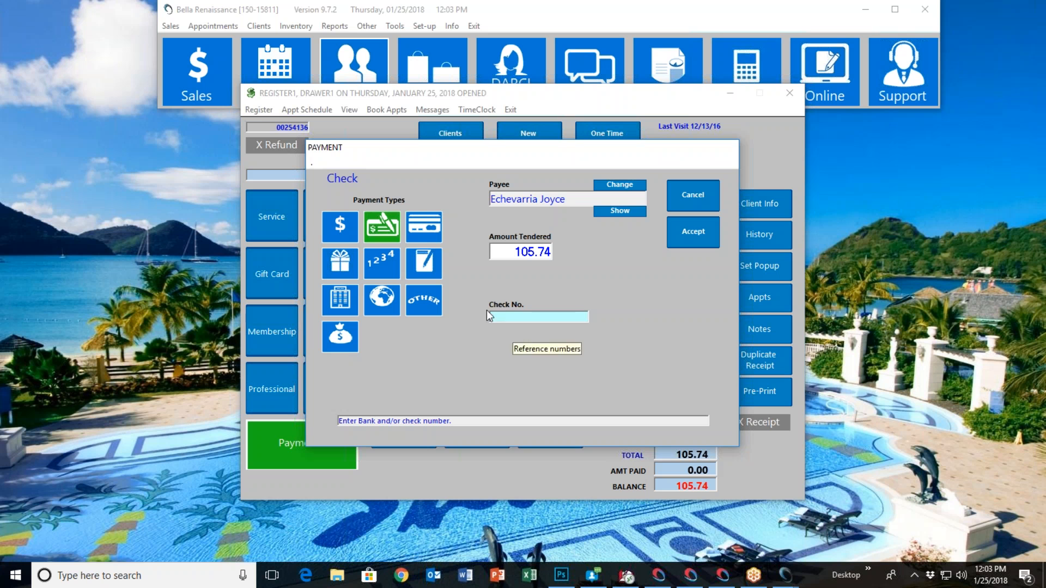
View the Credit Card payment option, turn on No Validation and choose Visa as the card type
click(433, 224)
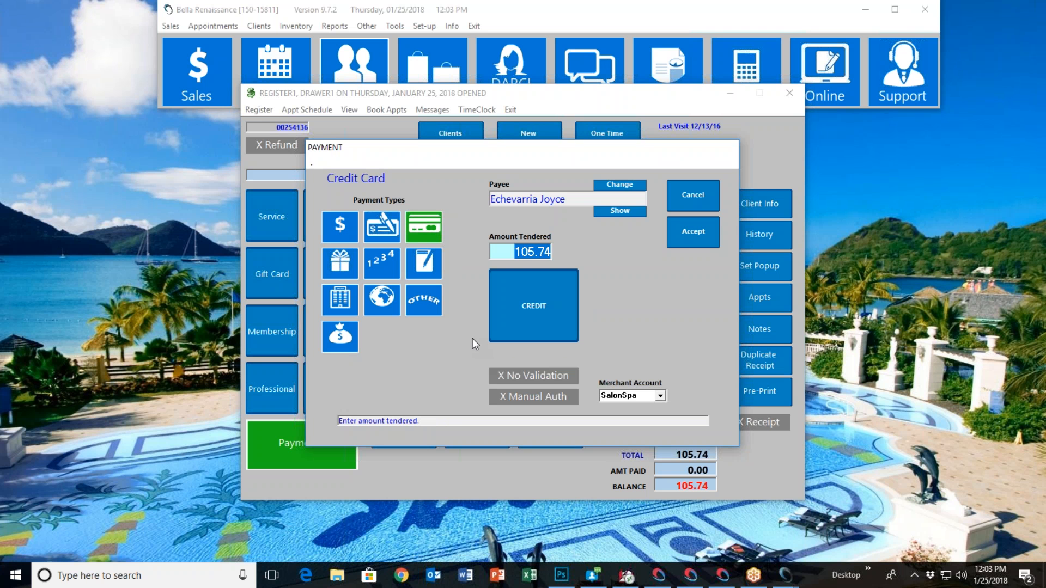
click(554, 315)
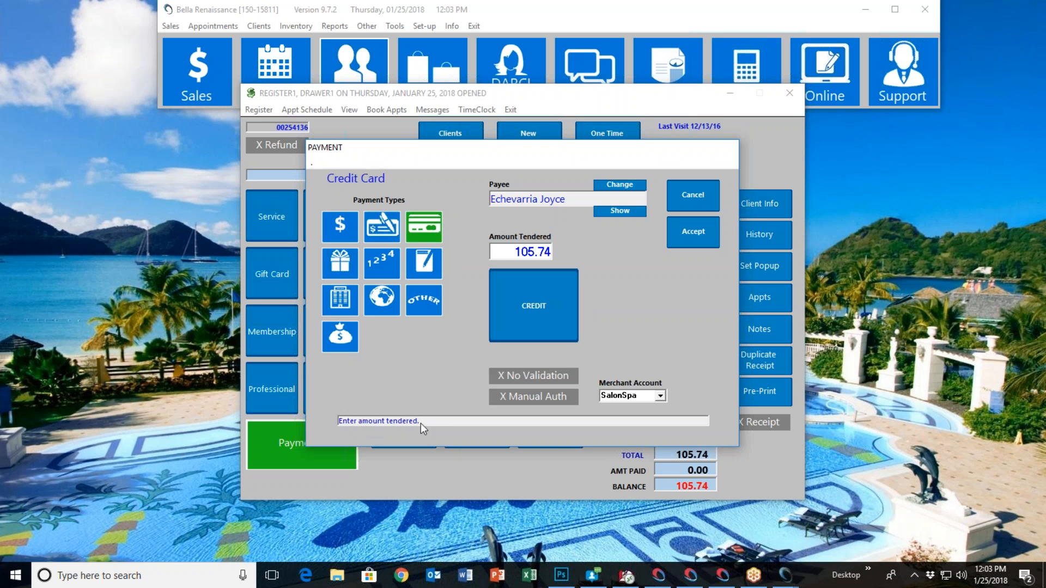
click(517, 375)
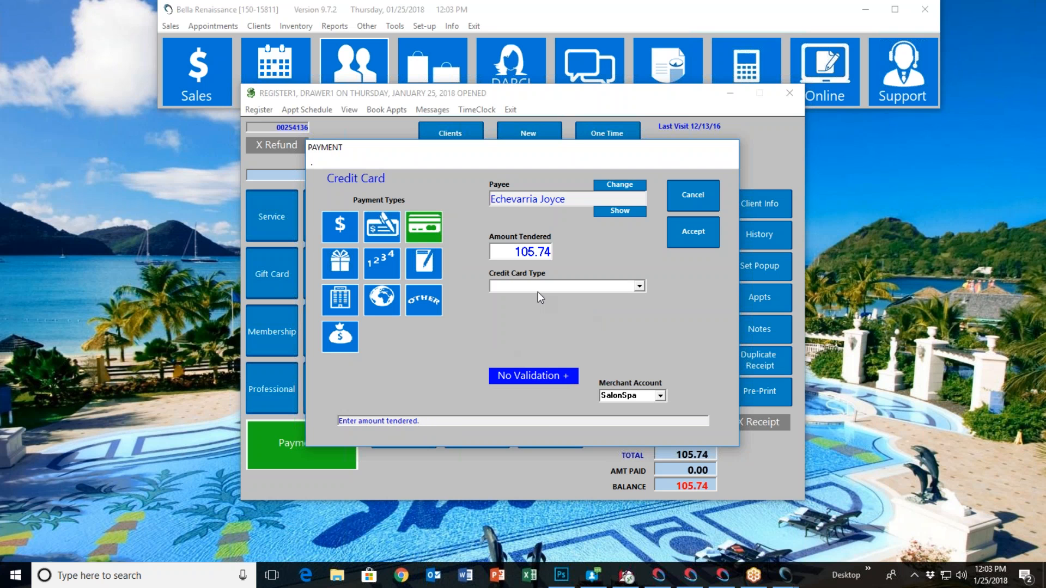
click(640, 286)
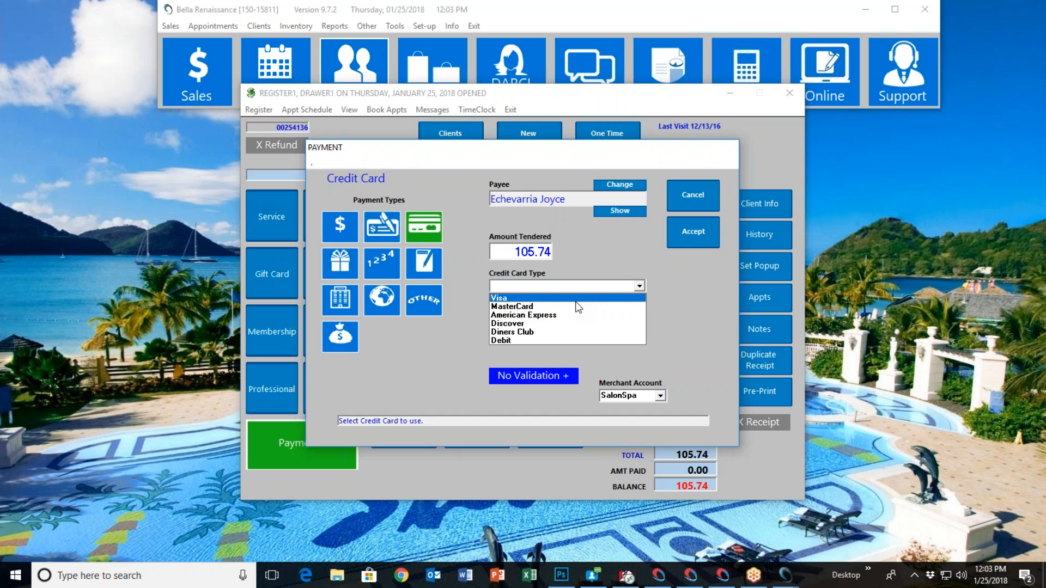
click(578, 298)
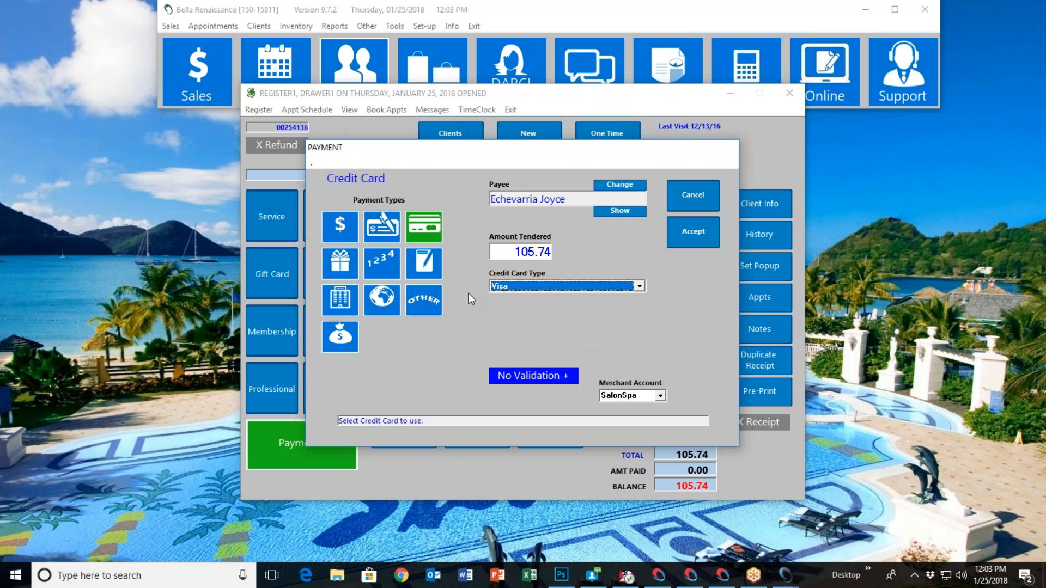
View the Gift Certificate payment option with its certificate number entry, and cancel the payment
click(340, 267)
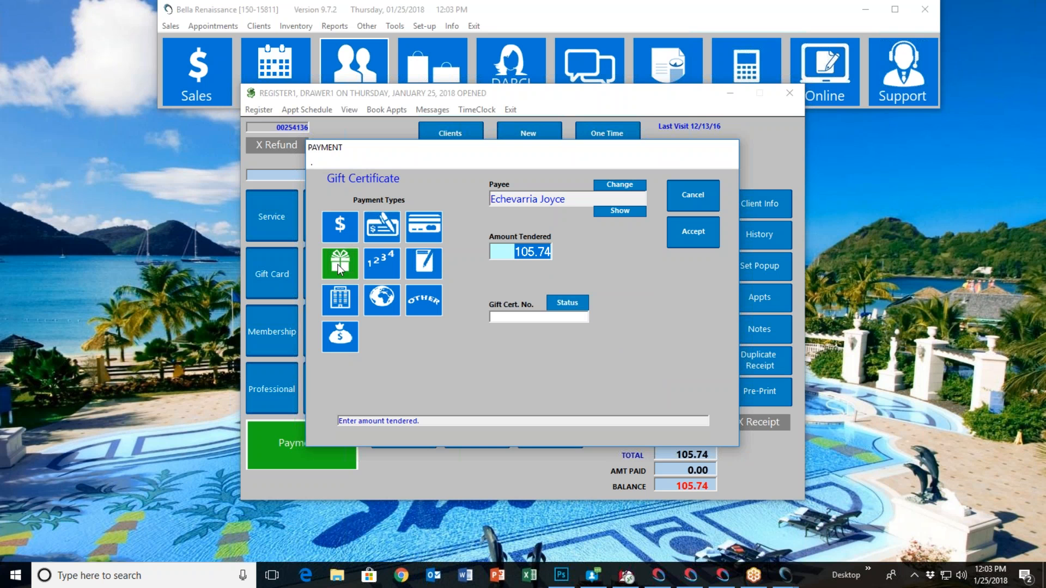
click(509, 318)
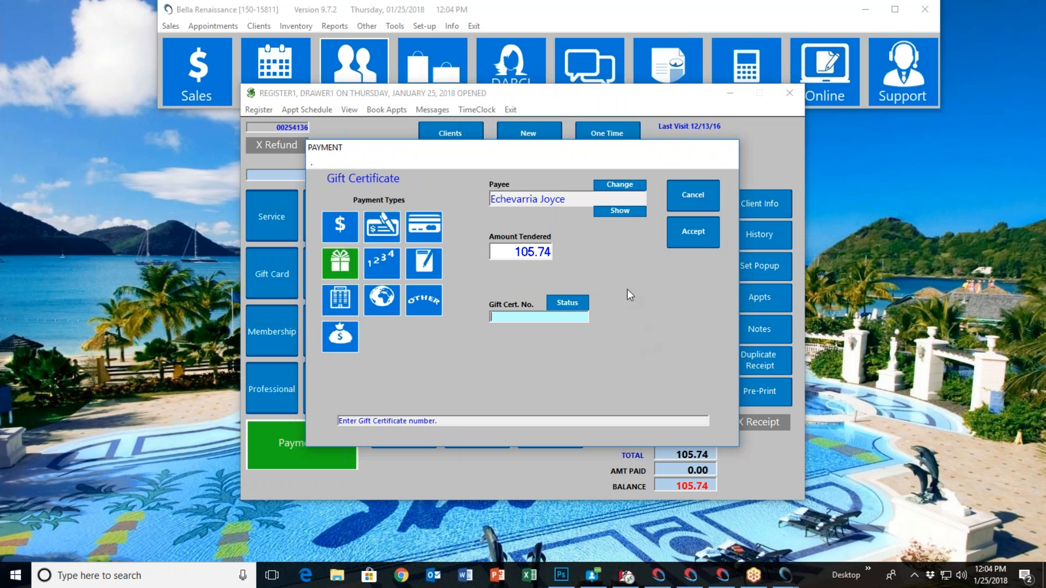
click(678, 195)
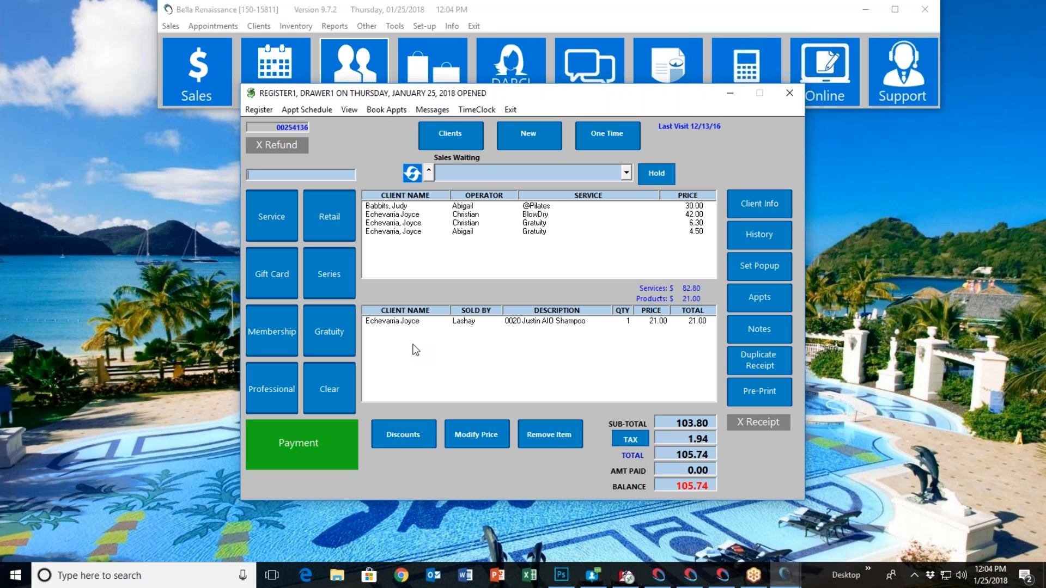
Record a 50.00 cash payment toward the sale
click(331, 448)
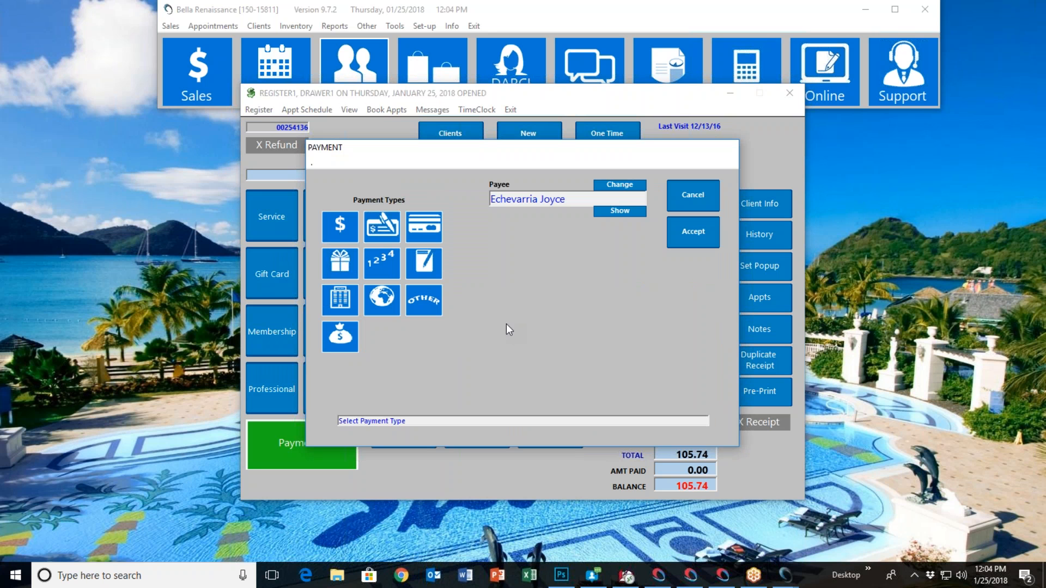
click(335, 231)
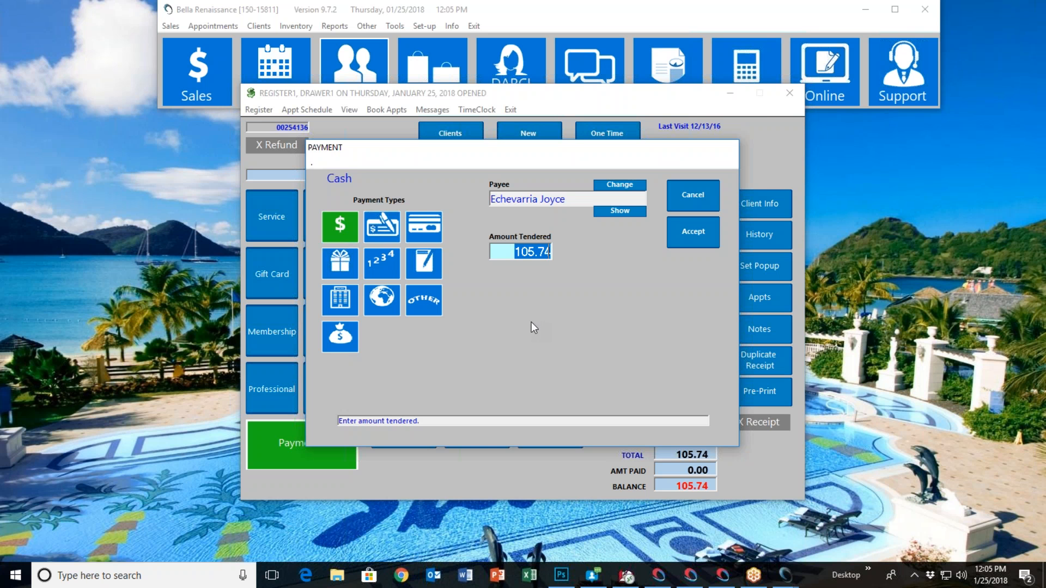
text(50.00)
key(Return)
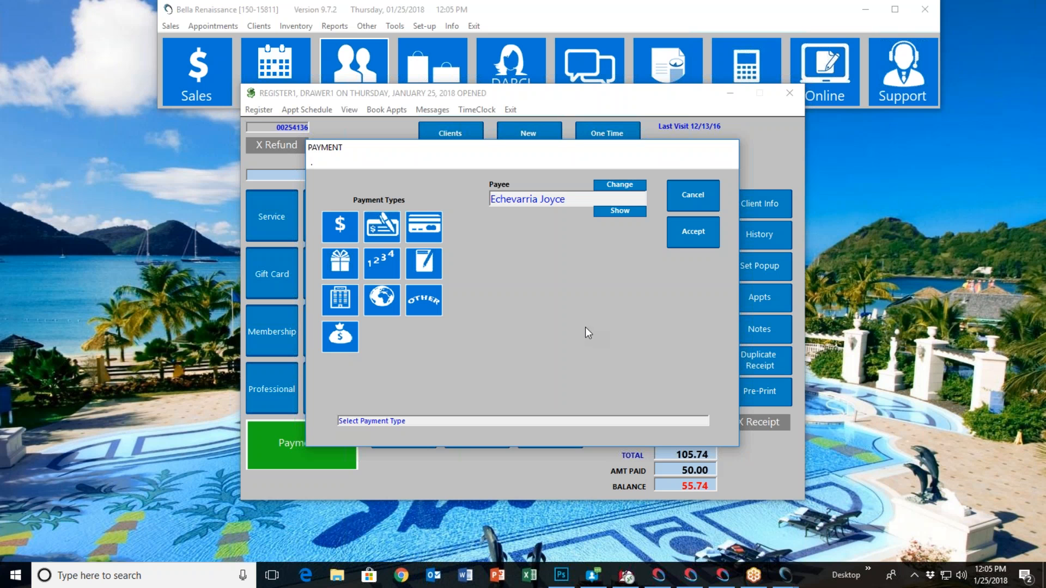
Pay the remaining 55.74 by credit card as American Express with No Validation turned on
click(408, 230)
click(525, 377)
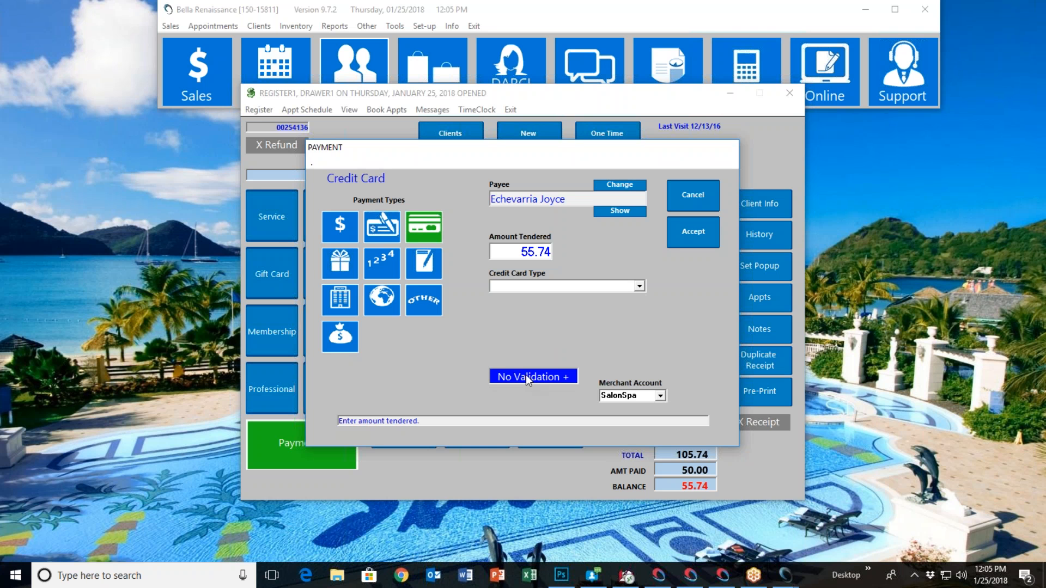
click(624, 290)
click(590, 318)
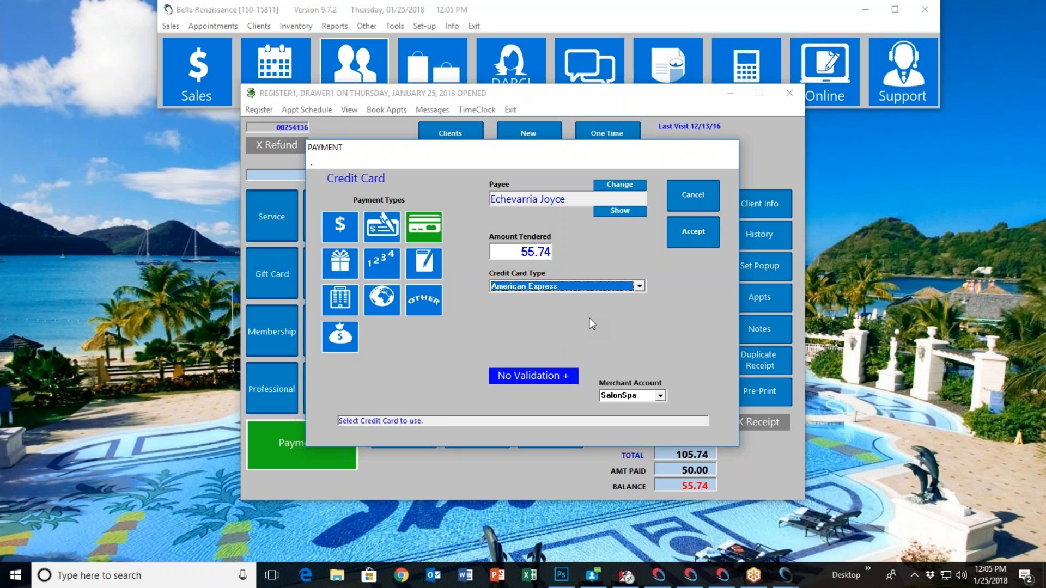
click(686, 234)
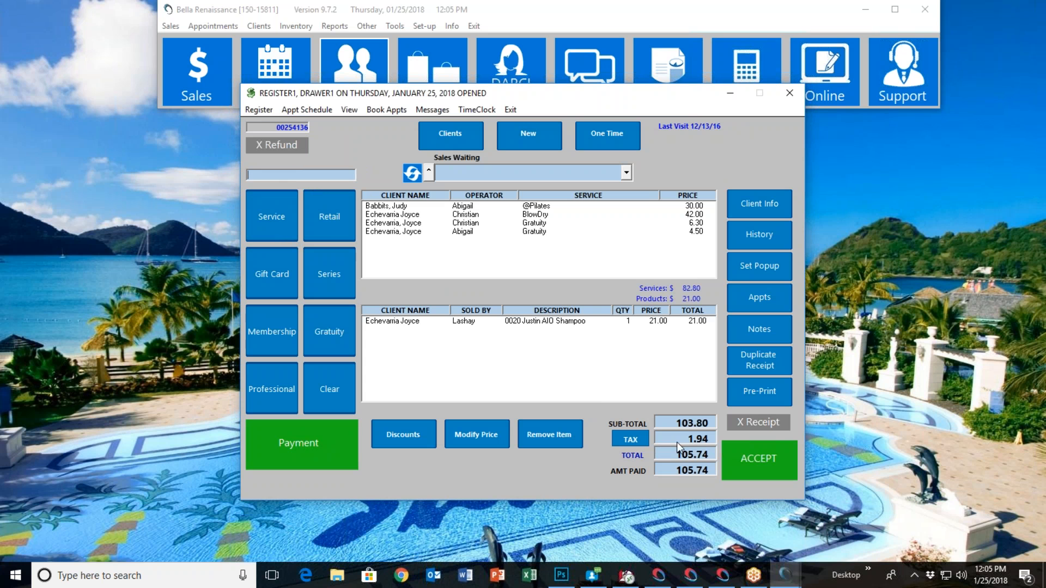
Switch the receipt option on and back off, accept the sale and decline booking the next appointment
click(774, 428)
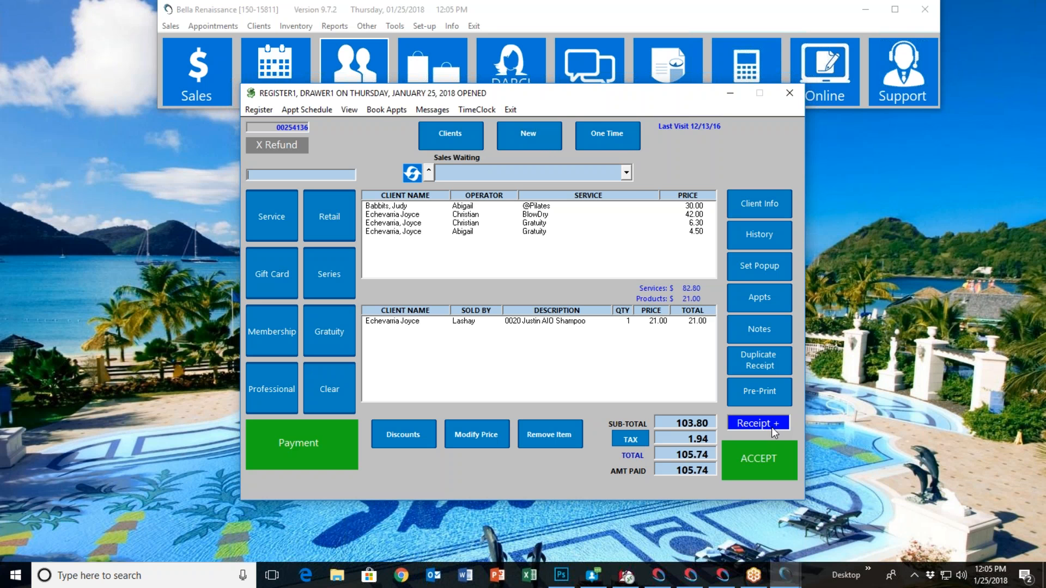
click(773, 428)
click(764, 466)
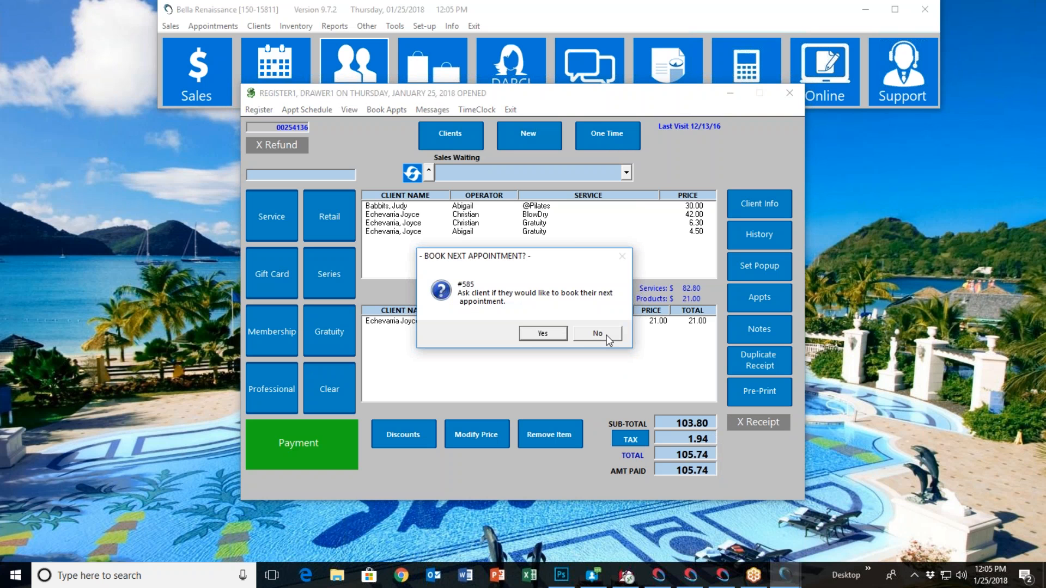
click(598, 333)
Bring the waiting M-Swedish 60 client's sale into the register, view the payment types, and clear the sale unpaid
click(626, 172)
click(581, 193)
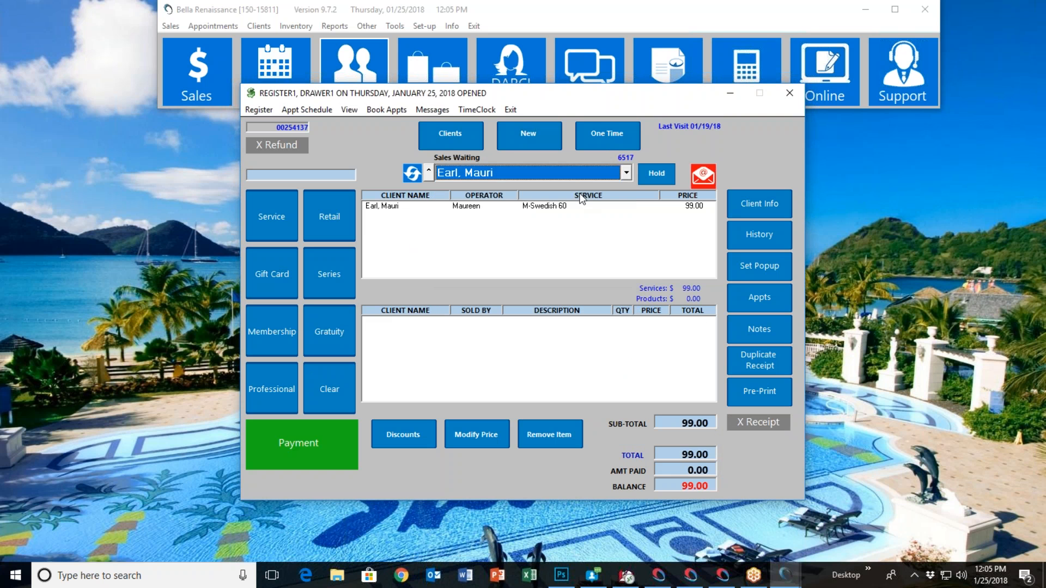
click(319, 430)
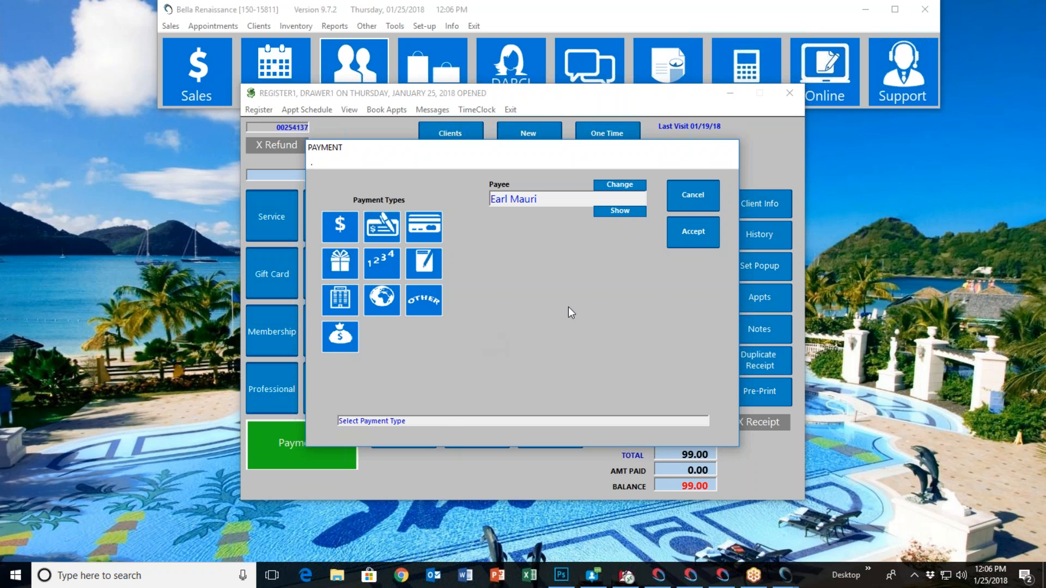
click(688, 195)
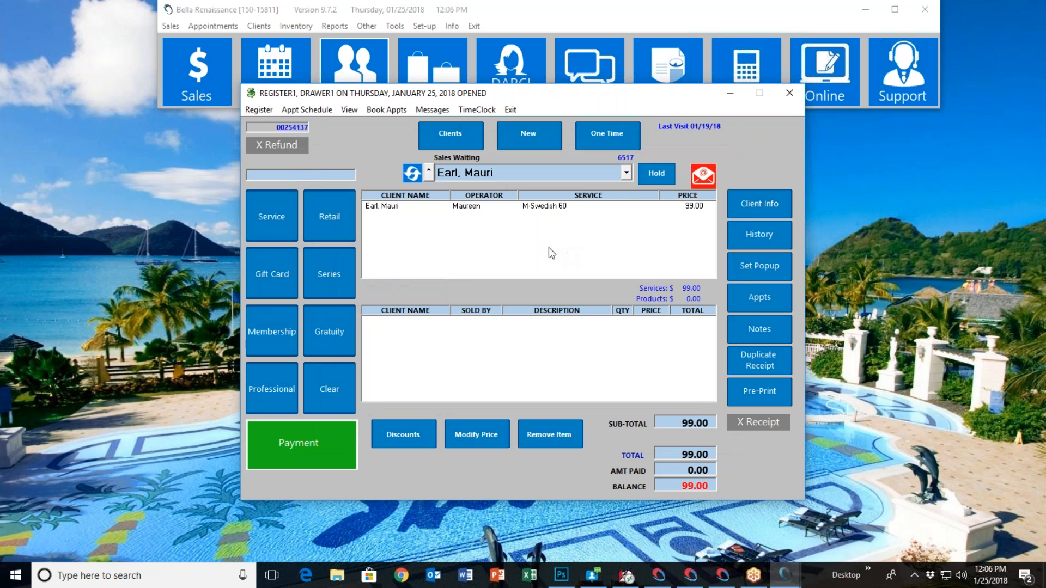
click(343, 377)
click(497, 329)
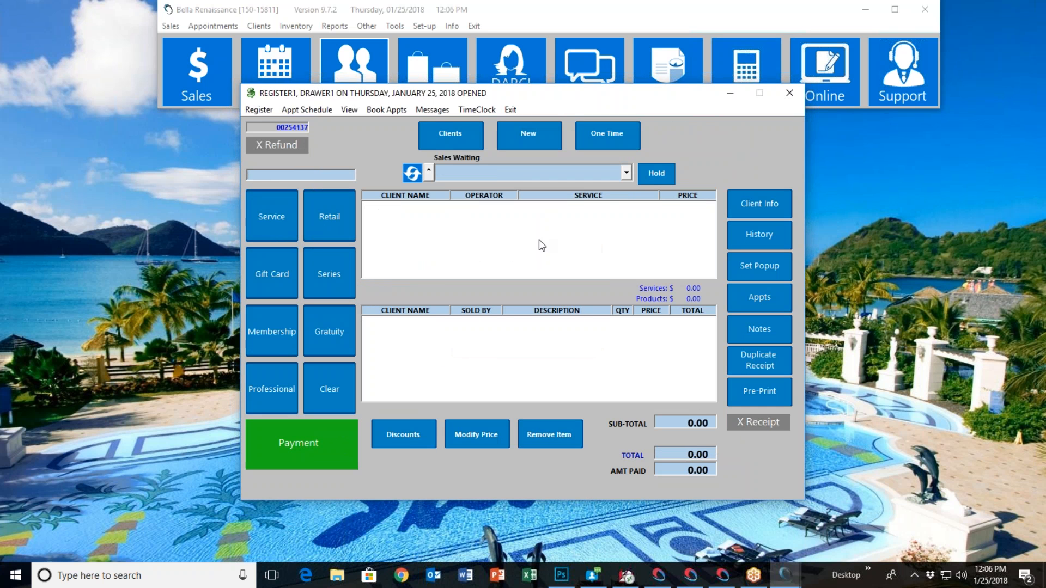
Look up the client from the completed split-payment sale by last name and open their client information
text(ech)
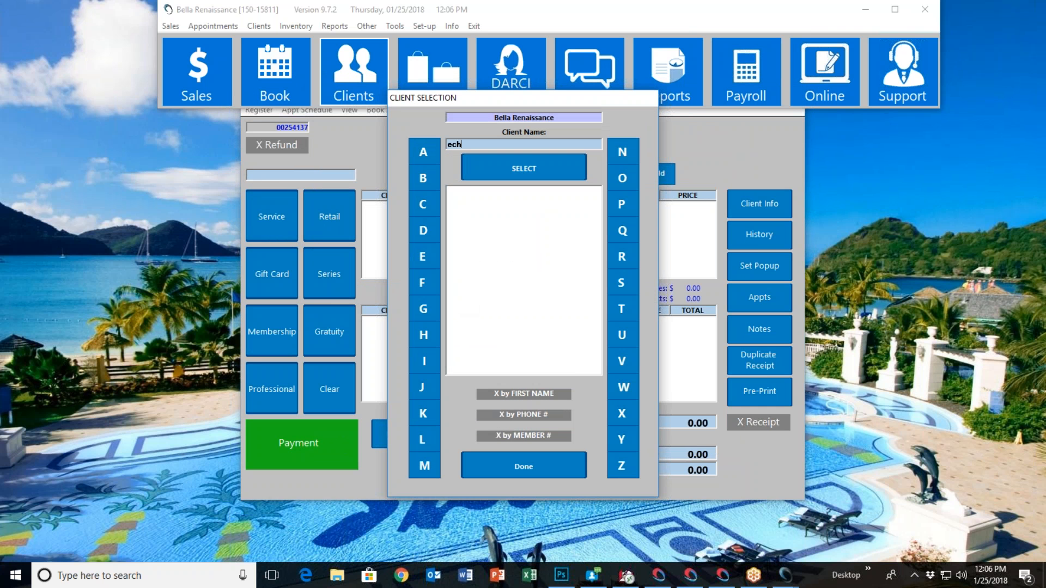
key(BackSpace)
text(c)
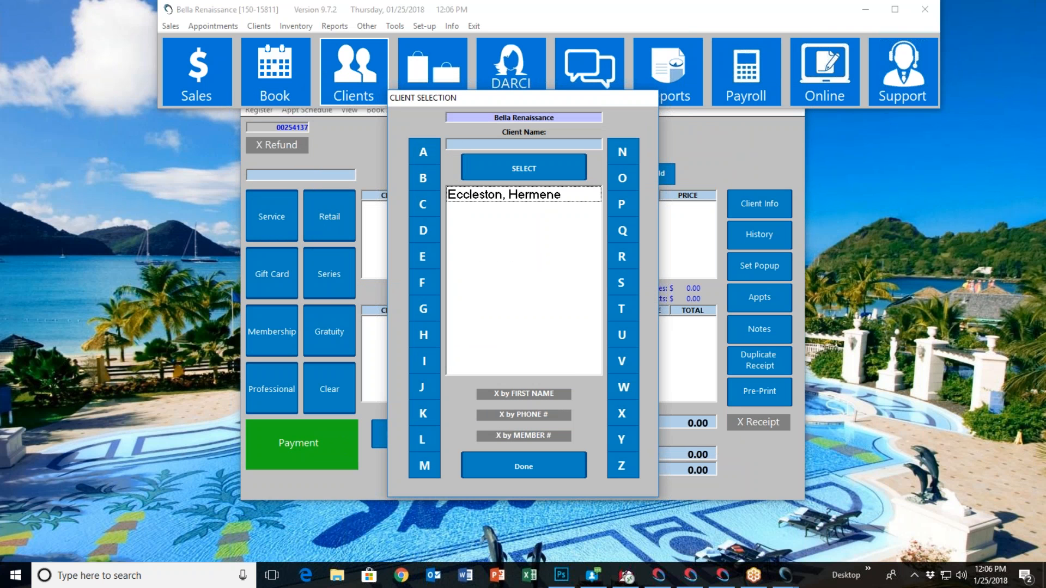
key(BackSpace)
key(BackSpace)
text(ch)
double_click(483, 241)
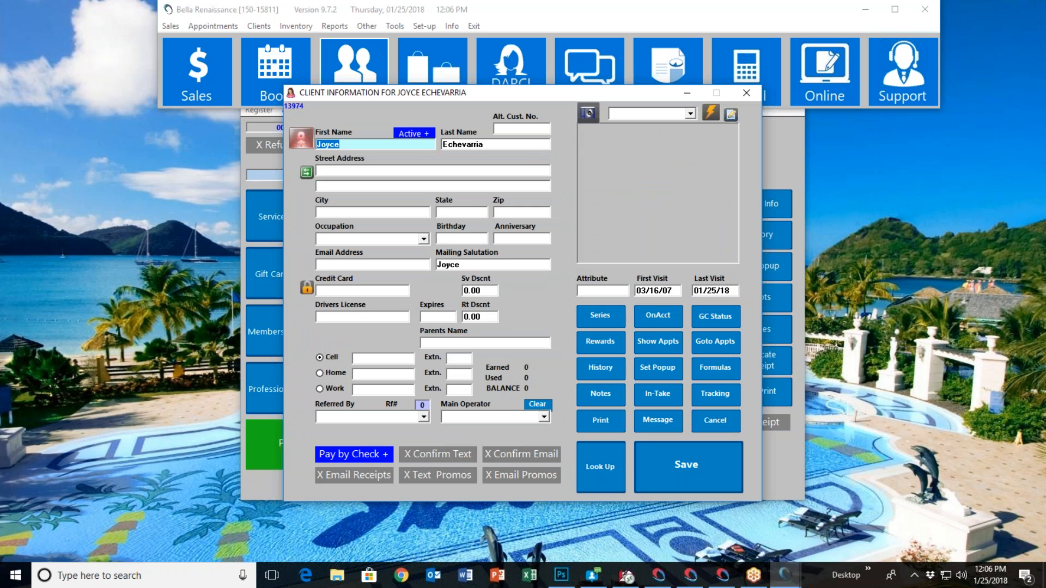
View the client's history and the transaction behind the 01/25/18 BlowDry, and close the client record without saving
click(596, 368)
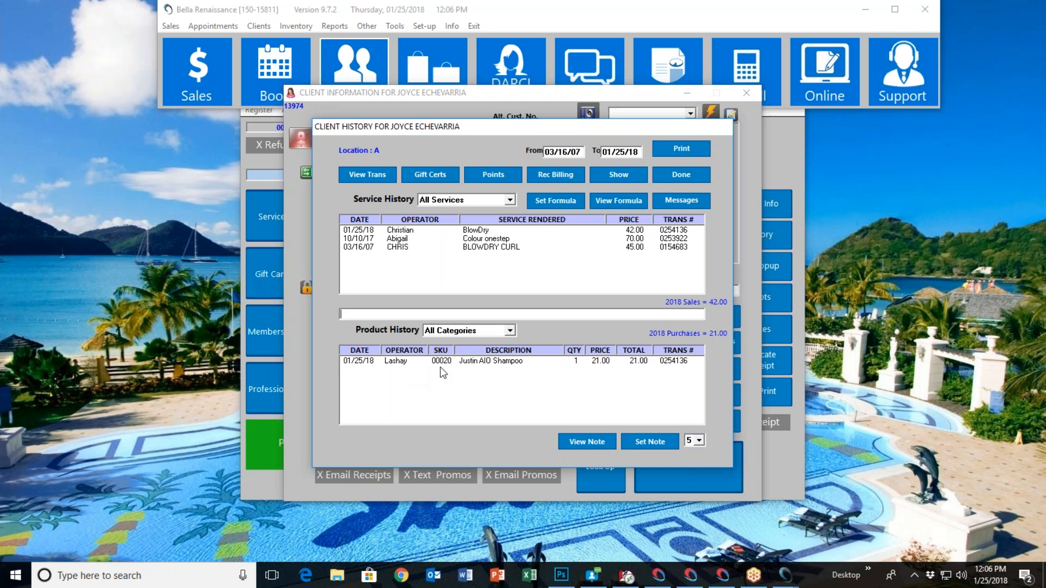
click(400, 231)
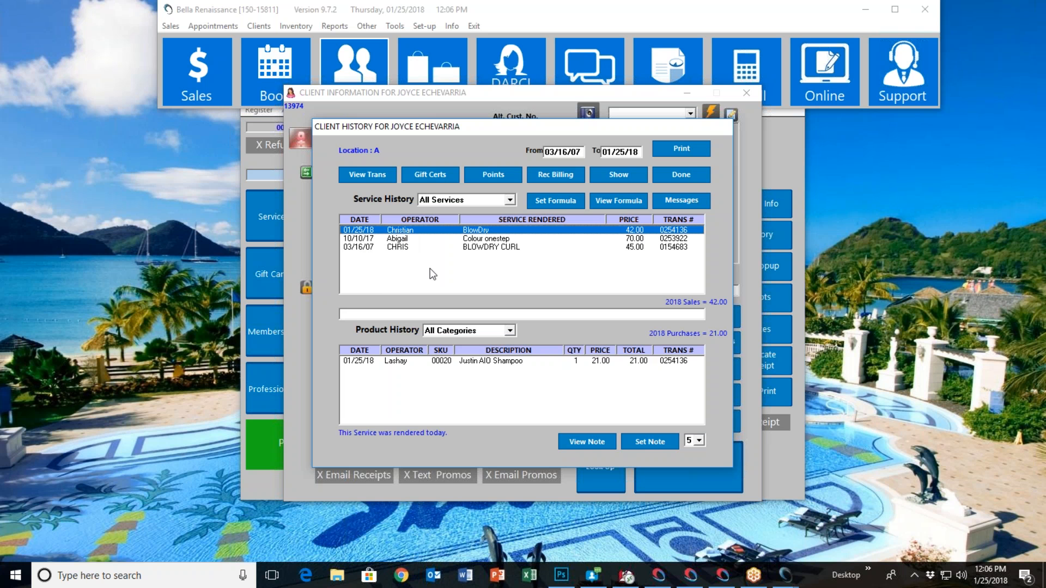
click(374, 174)
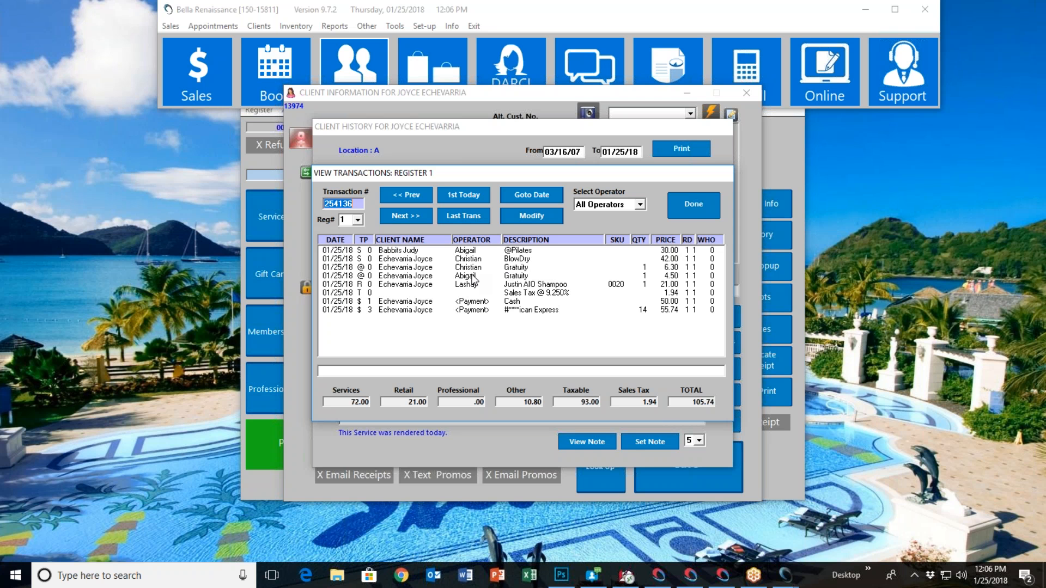
click(698, 210)
click(688, 179)
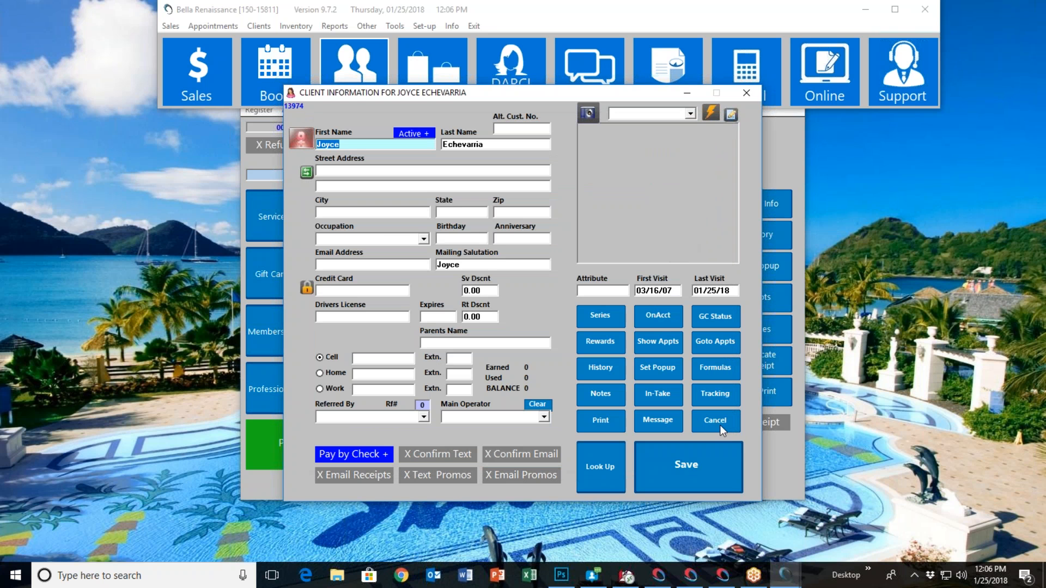
click(715, 423)
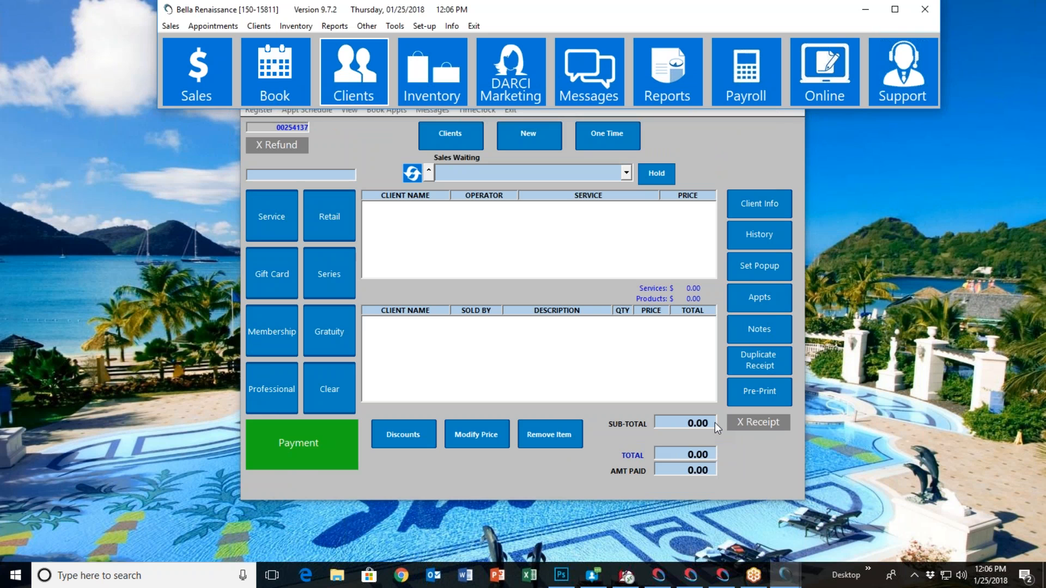
Close the sales register and open the Reporting module
click(693, 144)
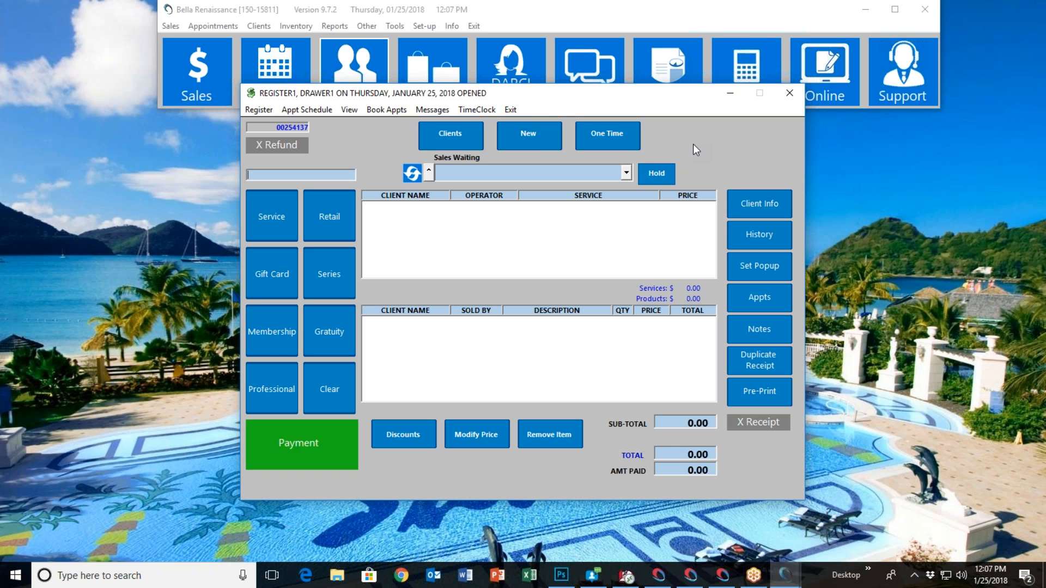
click(506, 110)
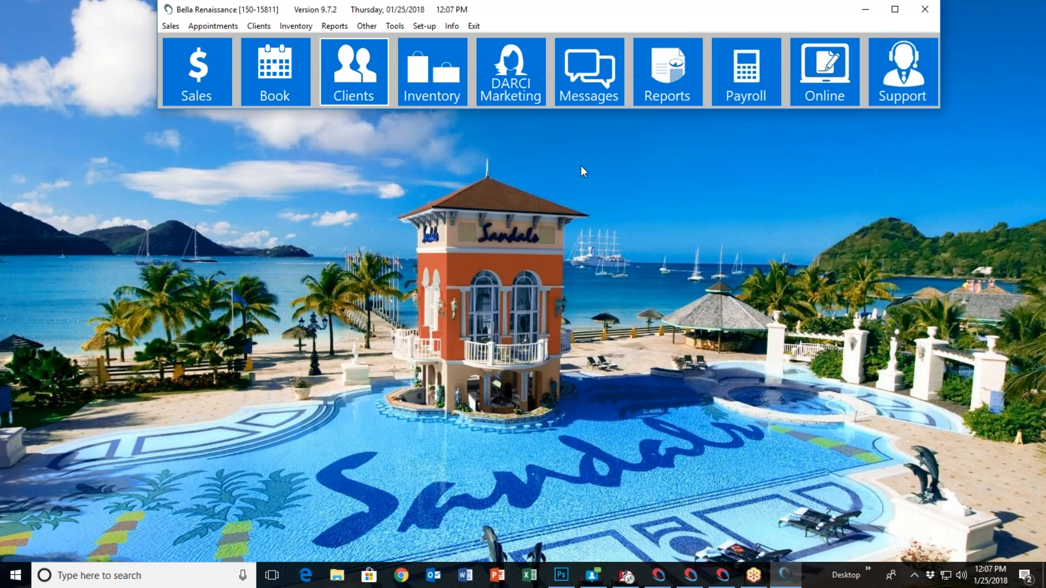
click(660, 85)
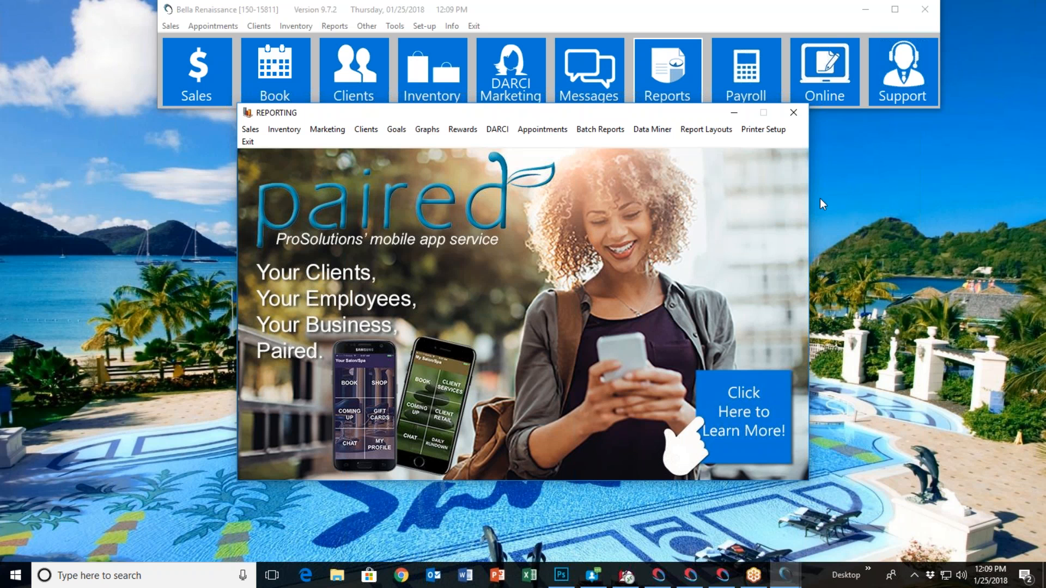
click(872, 208)
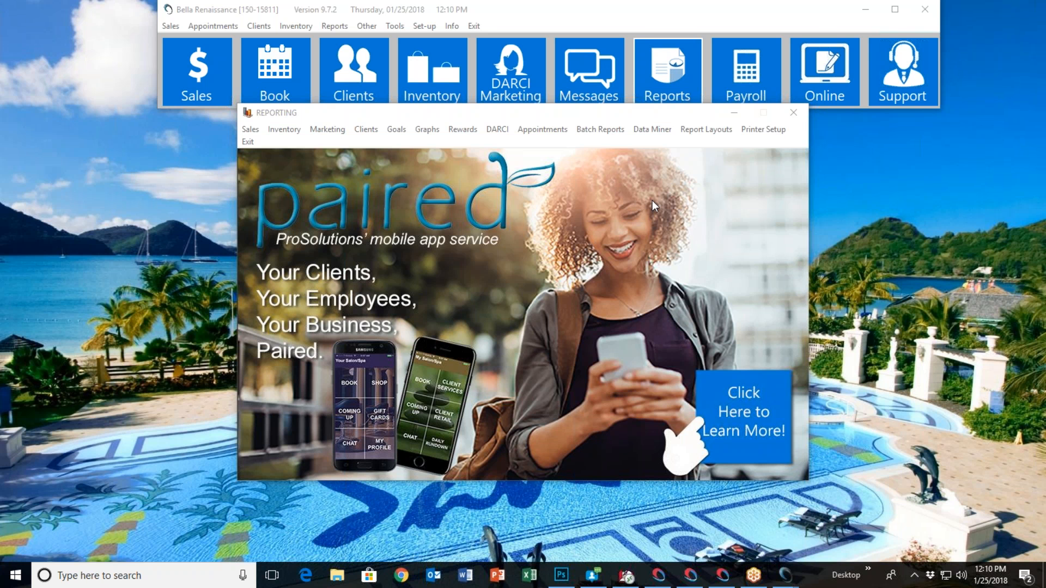
Look over the available sales, operator and commission reports, and view and exit the Data Miner query window
click(259, 133)
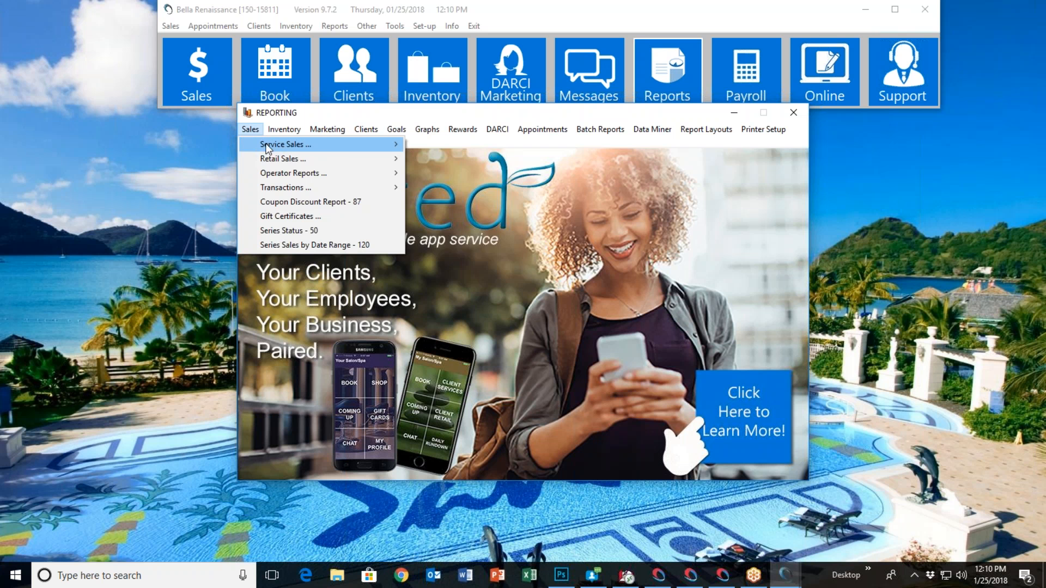
mouse_move(345, 150)
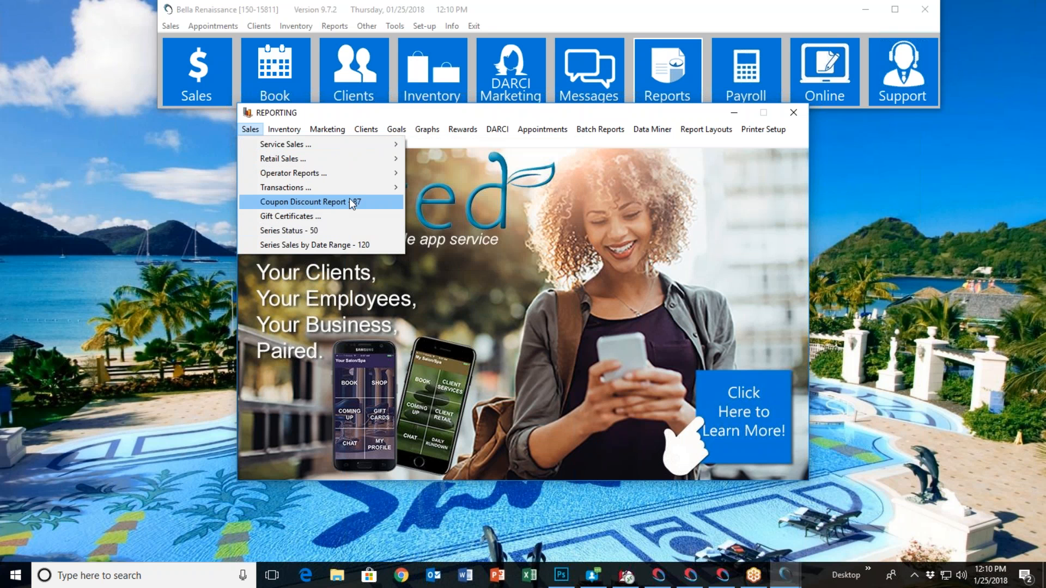
mouse_move(350, 176)
mouse_move(493, 576)
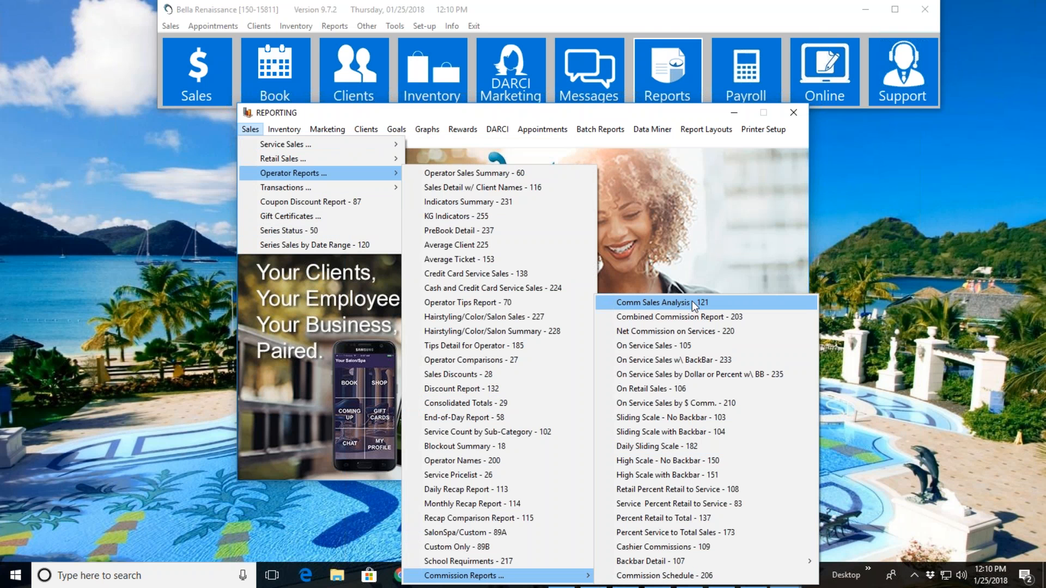
click(642, 203)
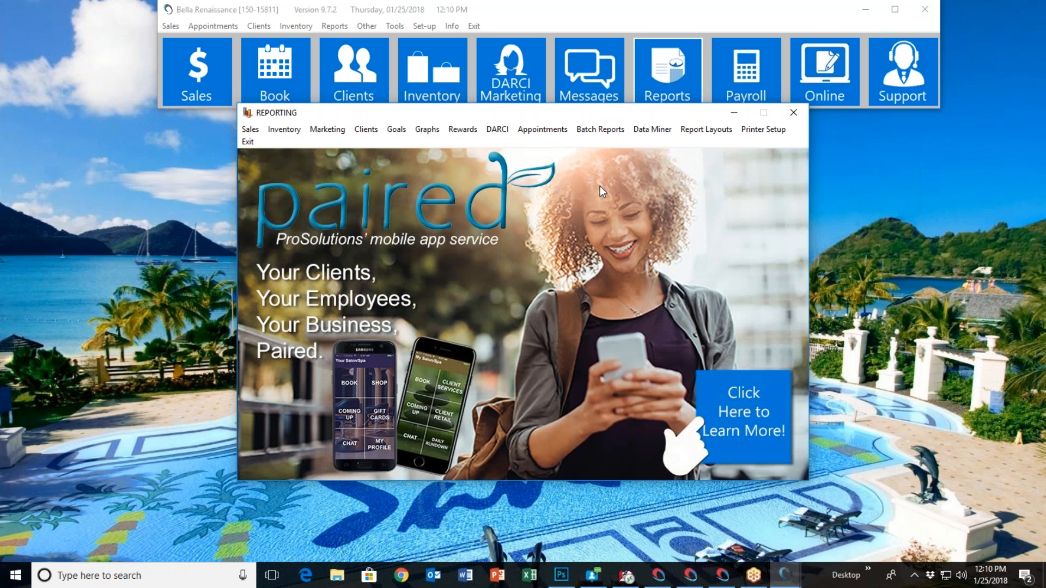
click(652, 129)
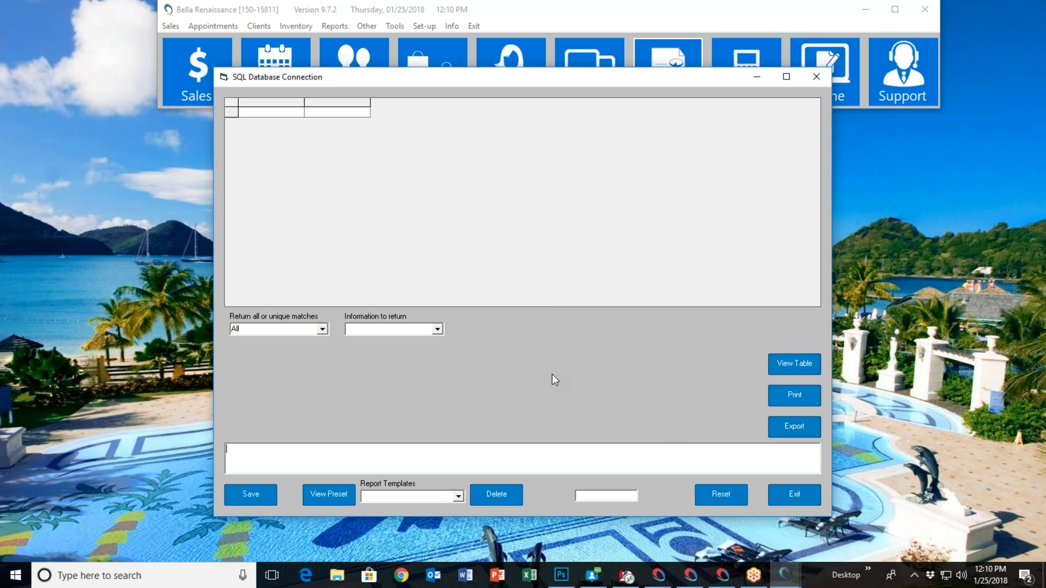
click(779, 497)
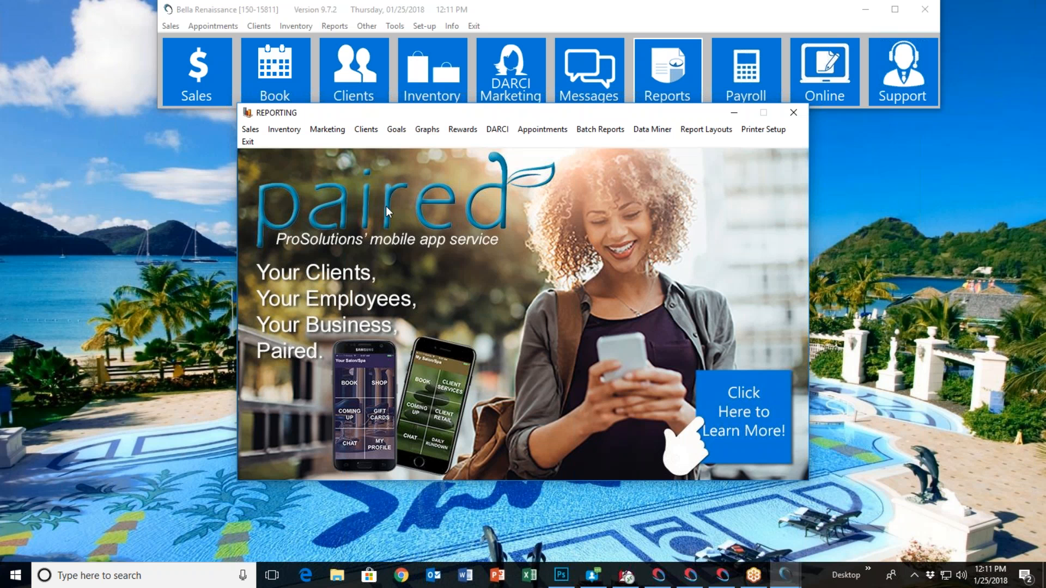
Start the service sales report For Selected Operator - 23 and choose All Operators
click(250, 130)
mouse_move(386, 172)
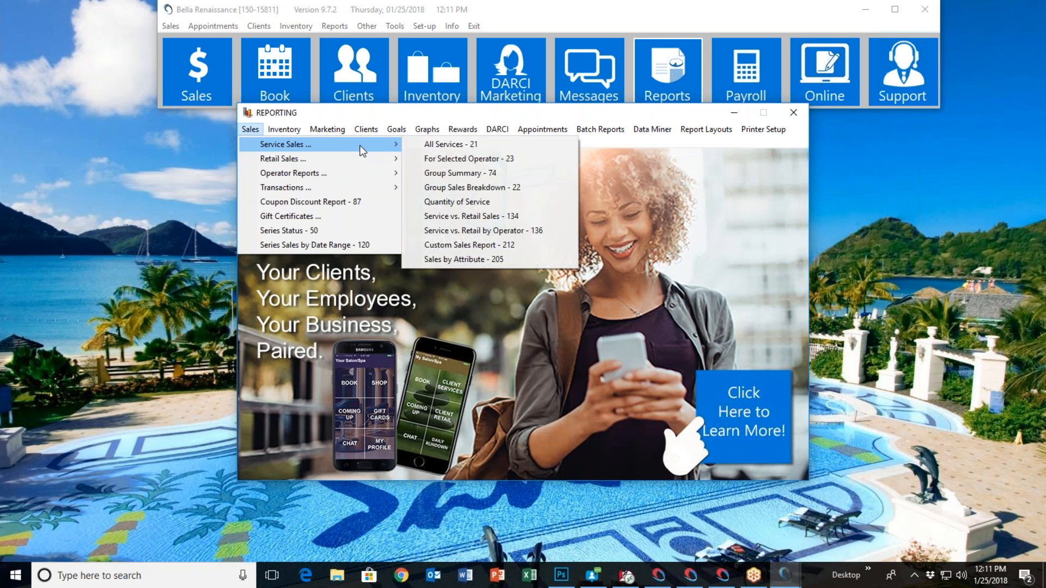
click(477, 161)
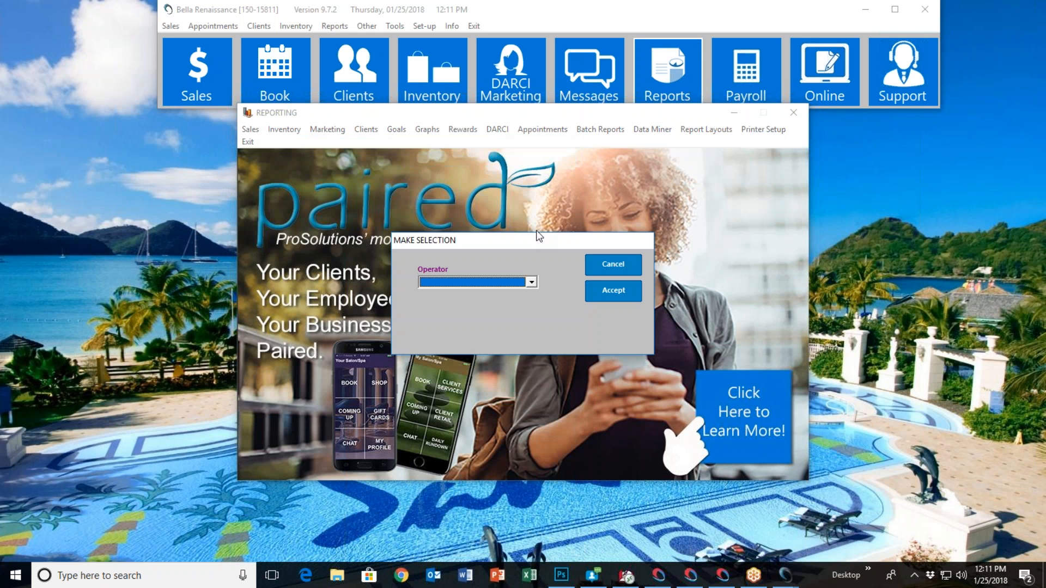
click(532, 283)
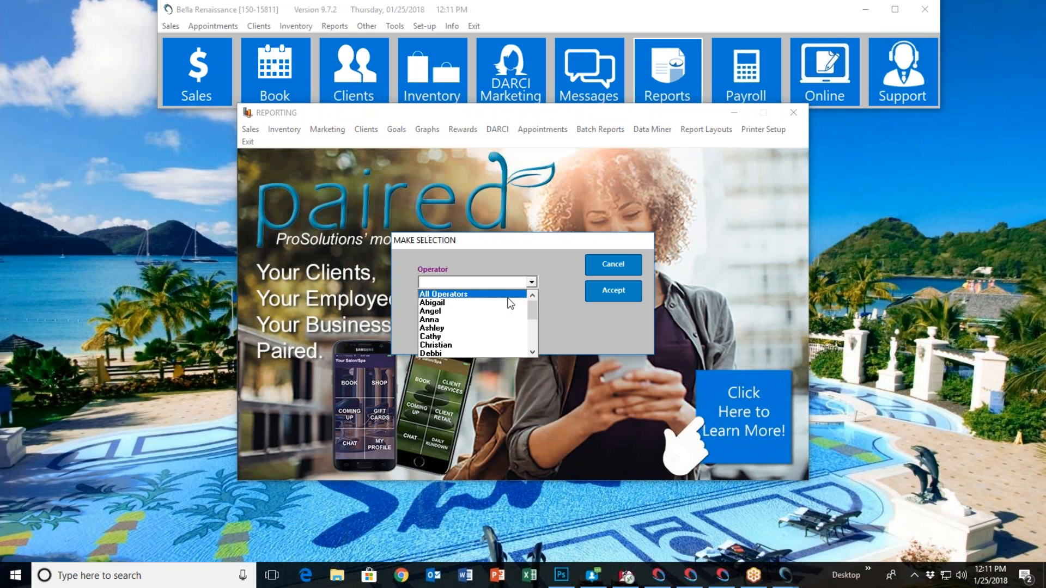
mouse_move(532, 315)
mouse_down()
mouse_move(534, 346)
mouse_move(533, 312)
mouse_up()
click(473, 294)
click(600, 295)
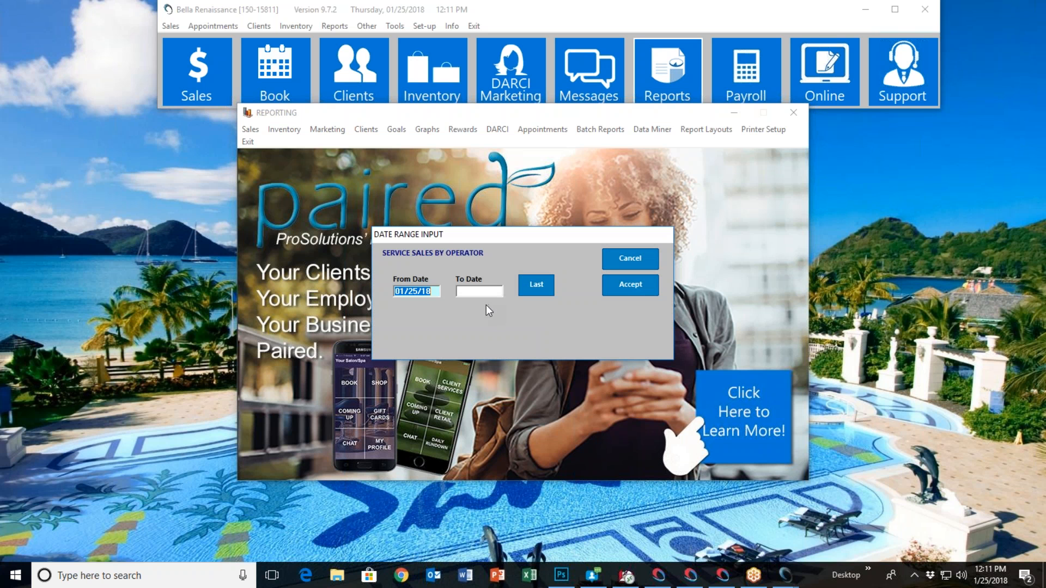
Run the report for the date range 09/01/13 to 10/01/13 and review it down to the sales totals
text(09/01/13)
key(Tab)
text(10/)
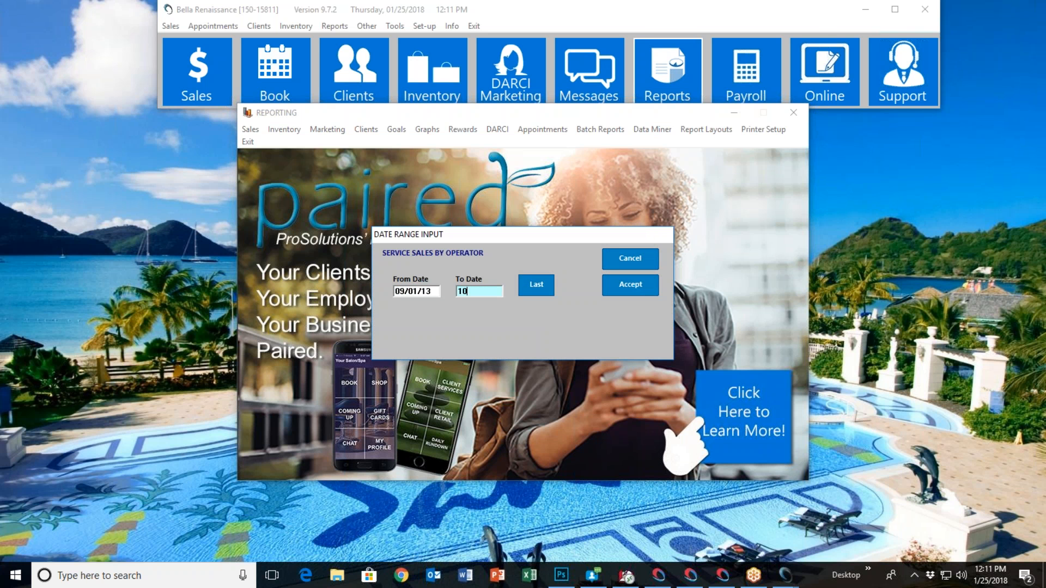
text(01/13)
click(623, 286)
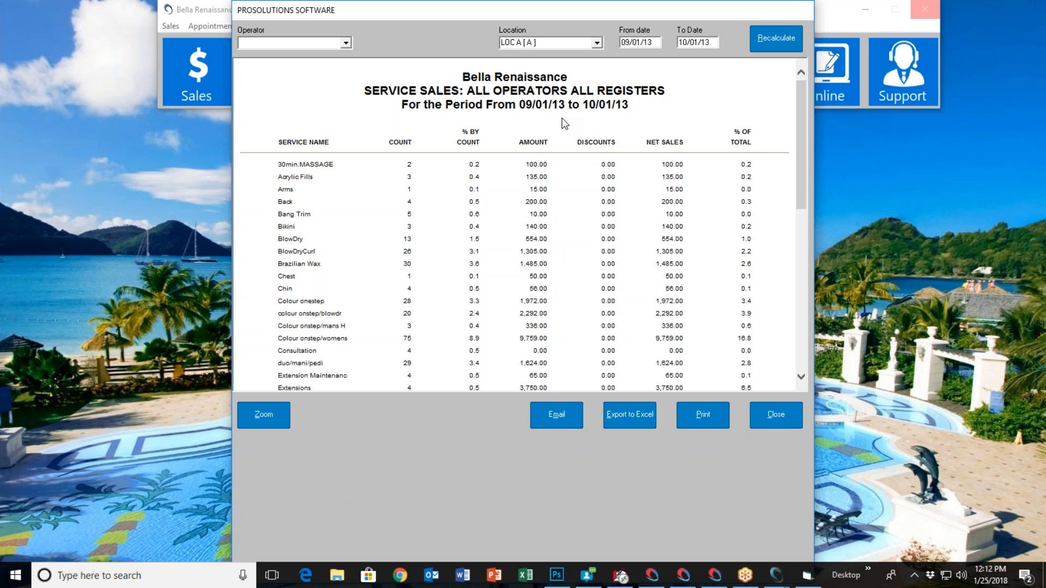
scroll(500, 208, down, 5)
scroll(501, 210, down, 2)
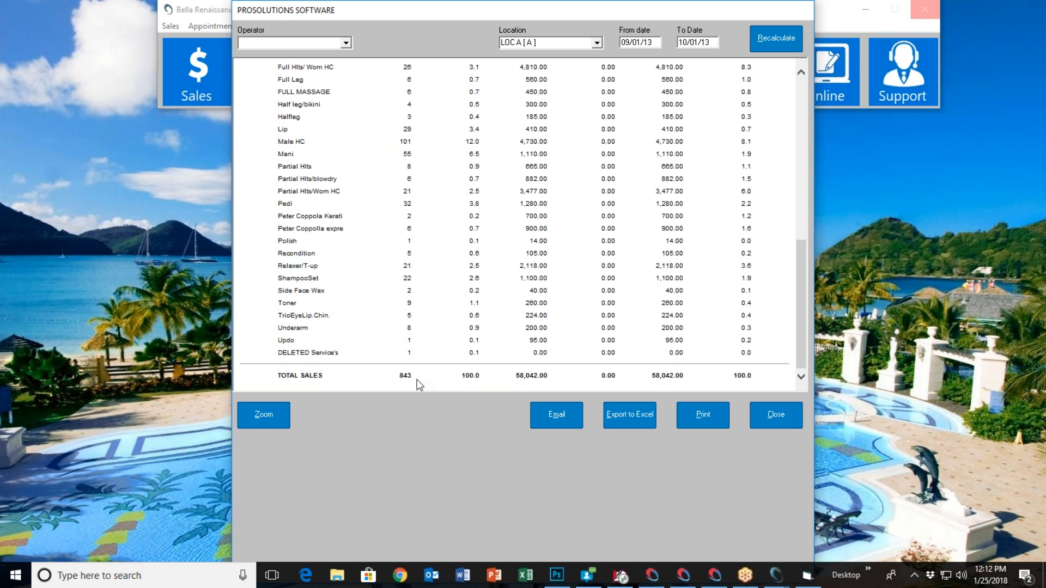
scroll(418, 376, up, 8)
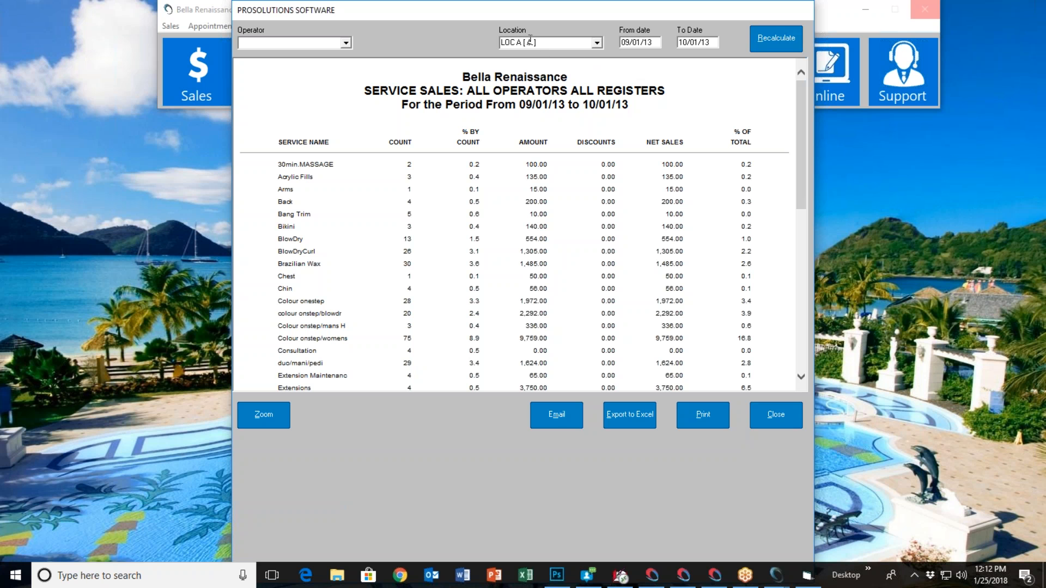
Keep the report on location LOC A and recalculate it for the operator credited with the client's 01/25/18 BlowDry
click(597, 44)
click(569, 56)
click(347, 43)
click(298, 101)
click(775, 38)
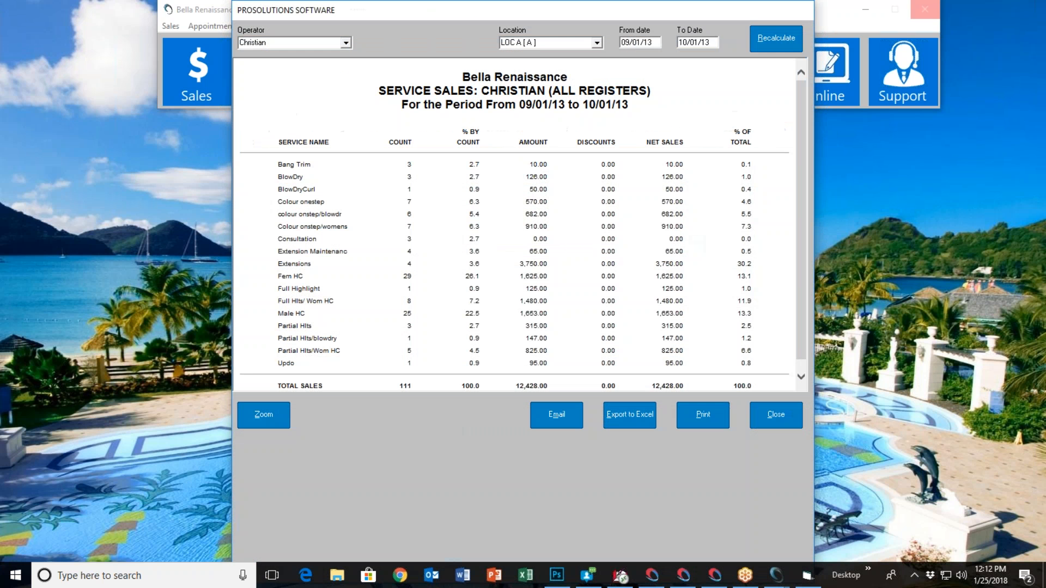
Recalculate the service sales report for the next operator in the list
click(347, 42)
click(249, 60)
click(776, 38)
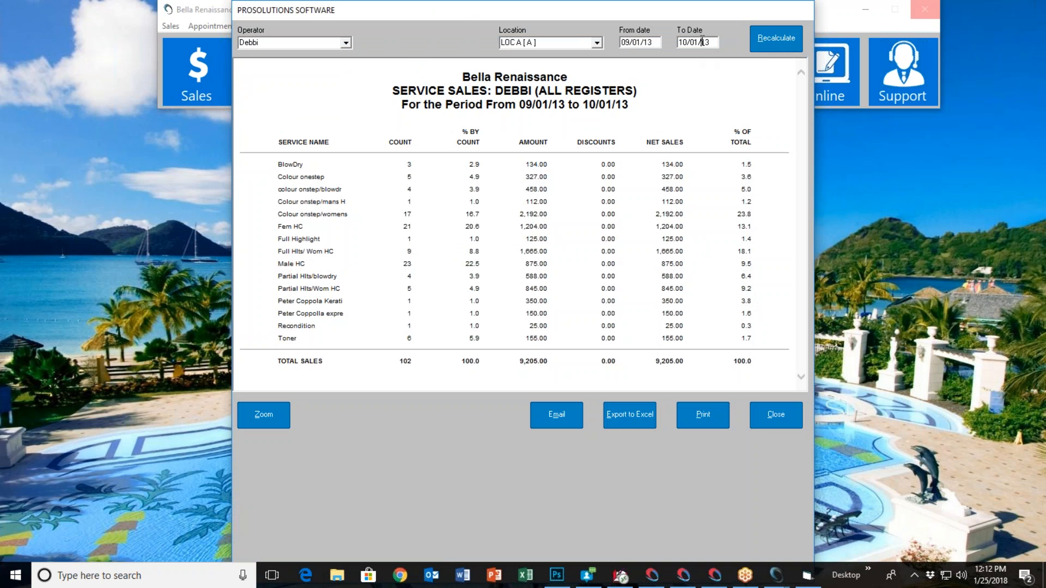
Set the report's To Date to 09/07/13 and recalculate it
click(702, 42)
click(411, 323)
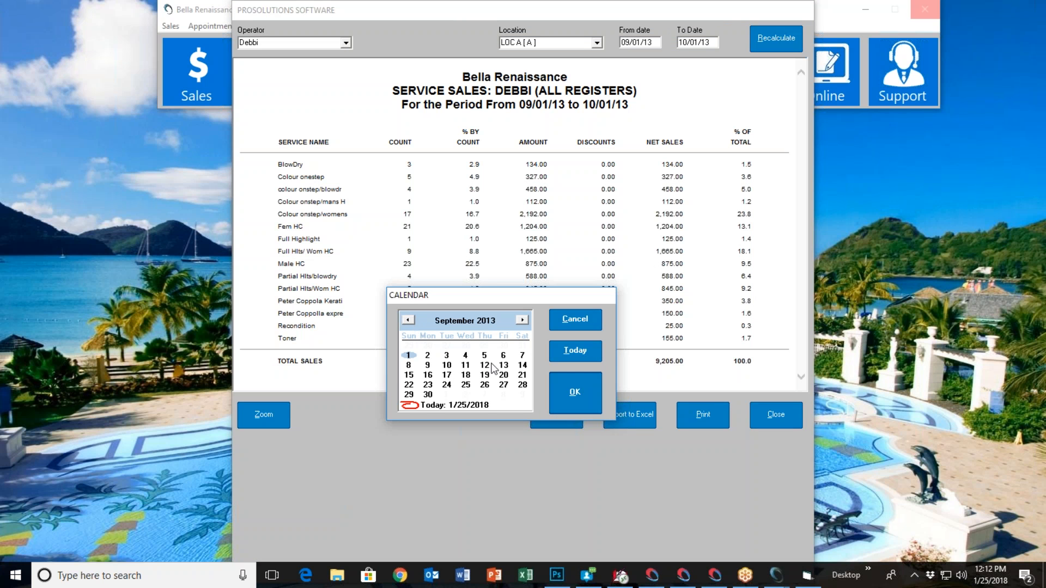
double_click(522, 355)
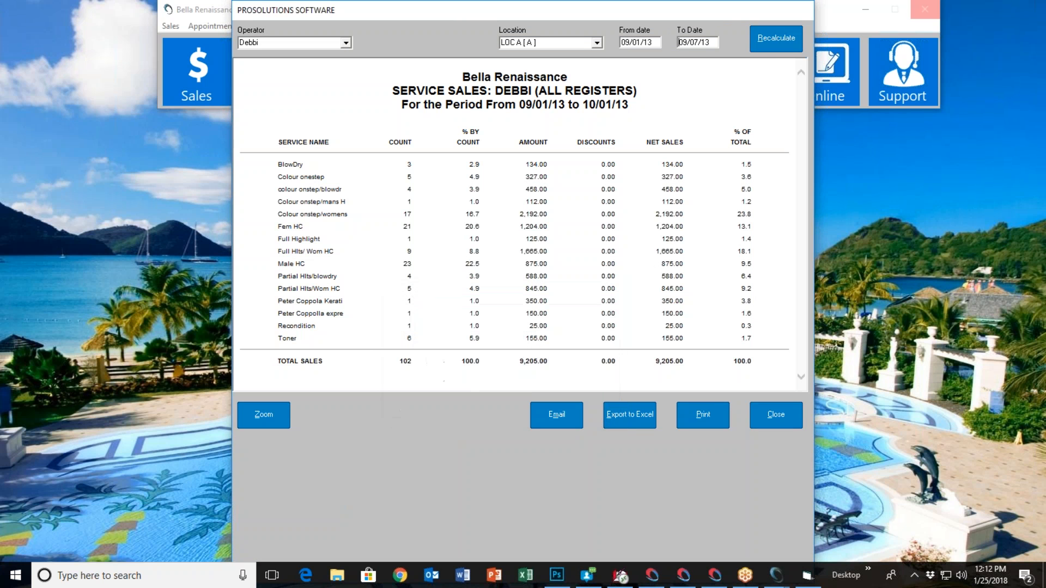
click(764, 41)
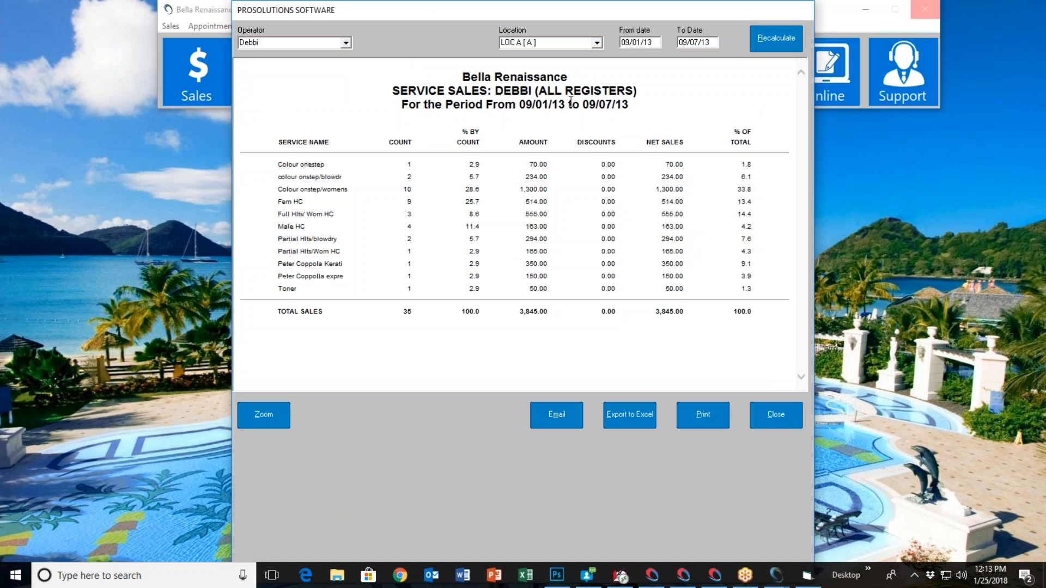
Recalculate the report for location LOC B, and switch it back to LOC A and recalculate again
click(596, 45)
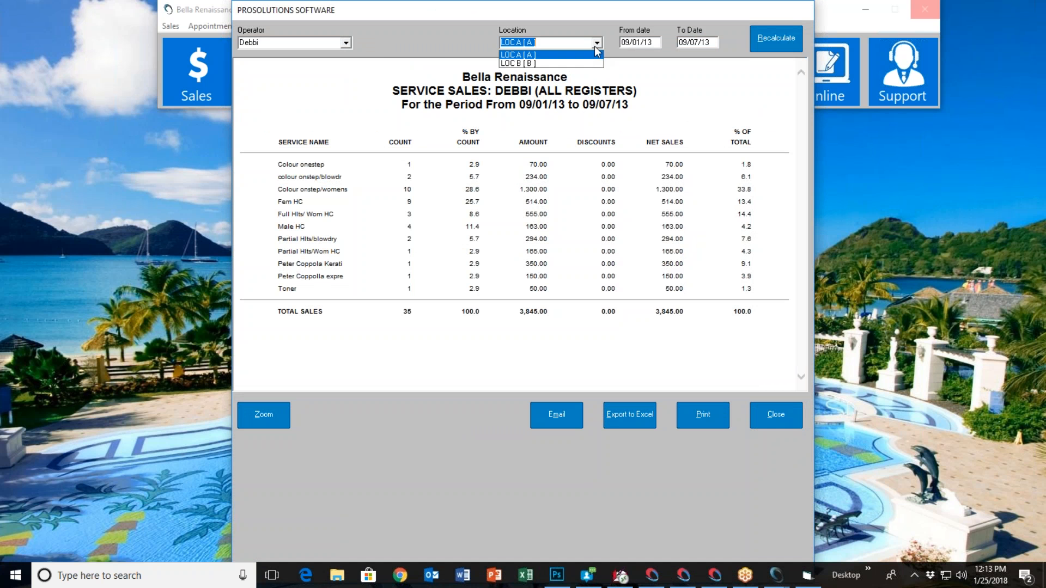
click(571, 63)
click(765, 42)
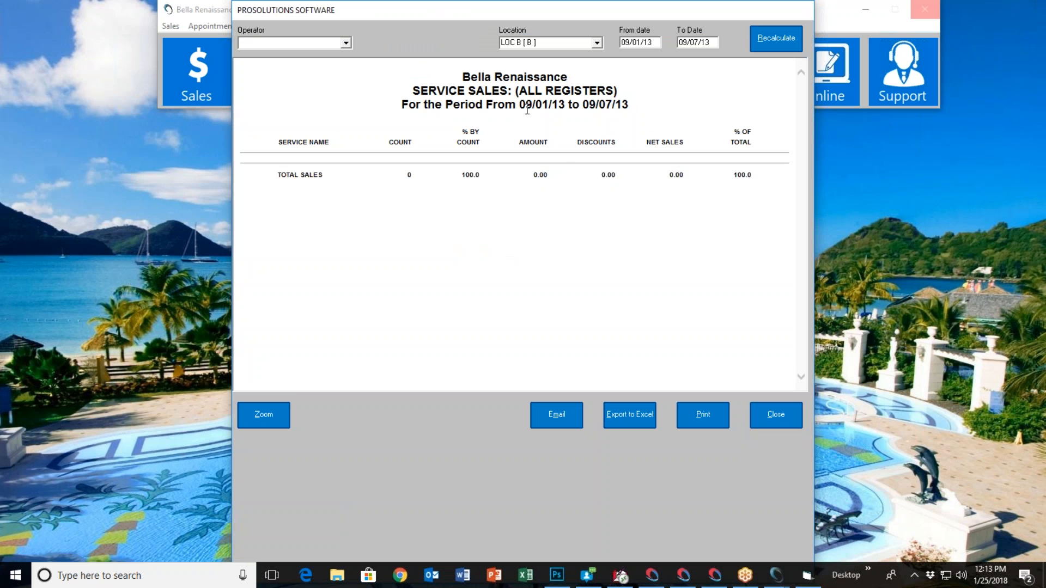
click(598, 42)
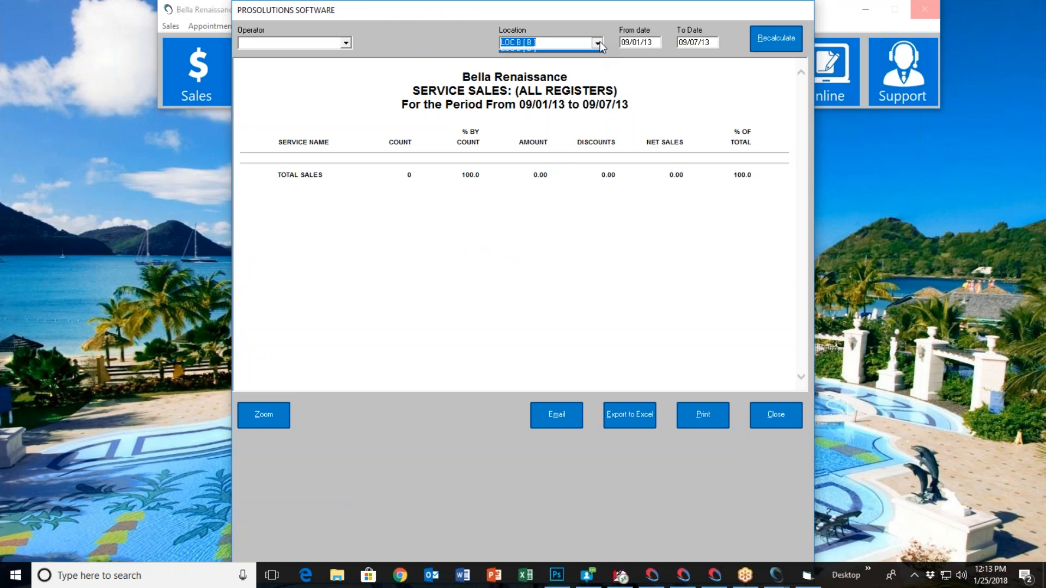
click(560, 55)
click(773, 39)
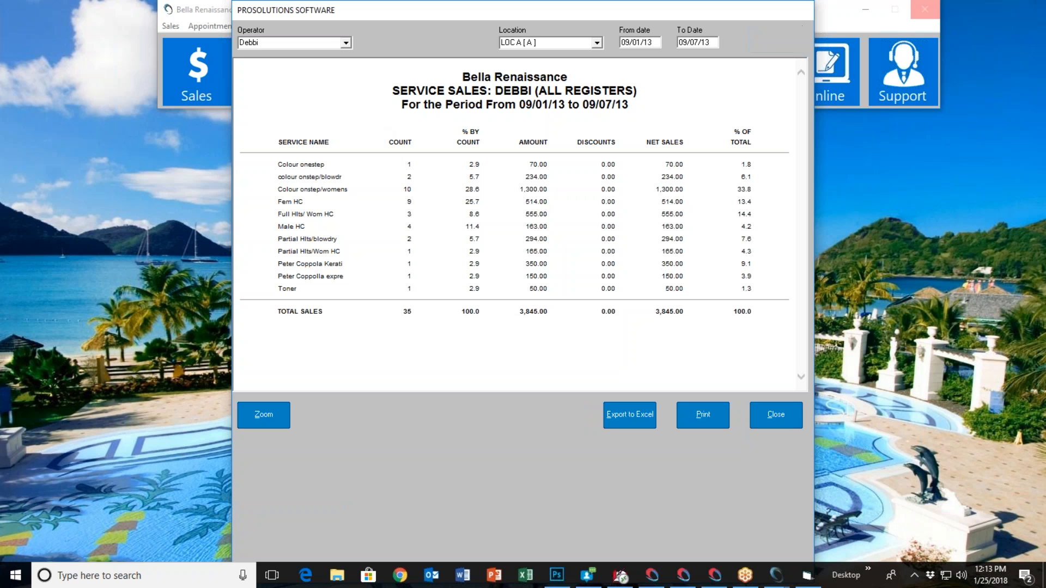
click(349, 44)
drag(351, 88, 348, 70)
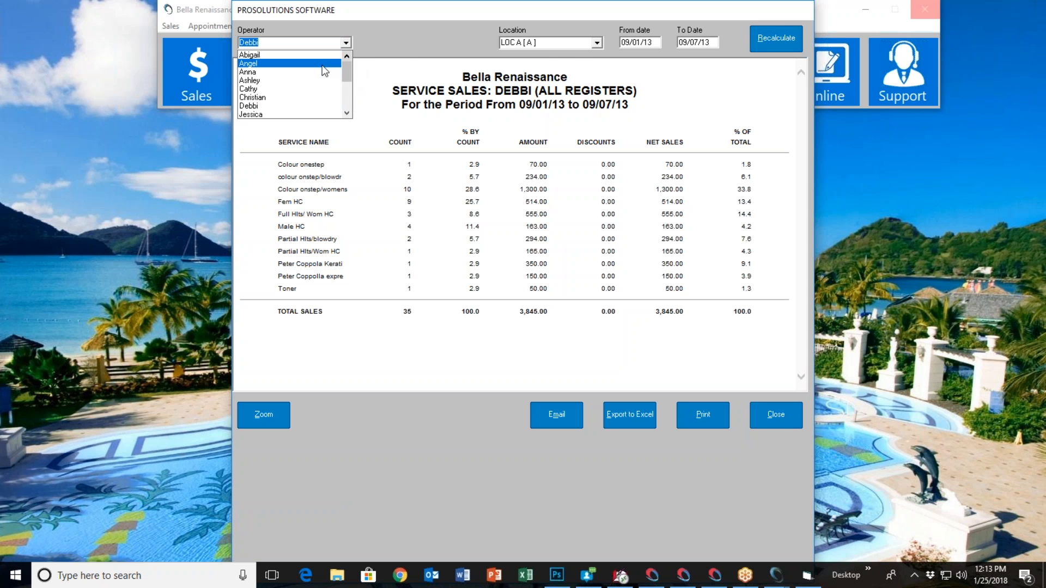
click(401, 50)
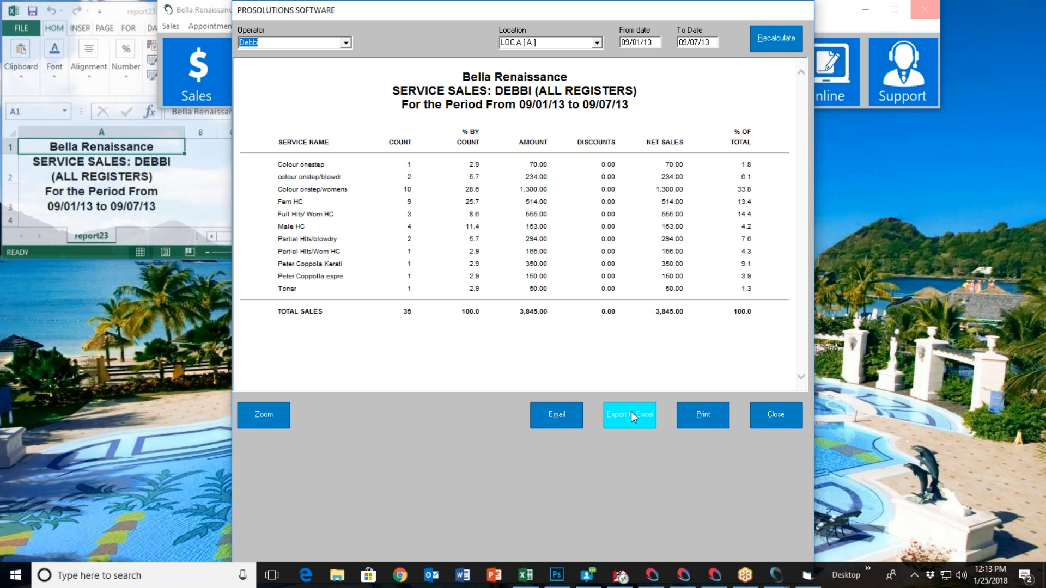
Look through the operator's service sales report in Excel with its window enlarged, and close both the workbook and the report
click(215, 196)
drag(326, 260, 614, 498)
scroll(374, 305, down, 4)
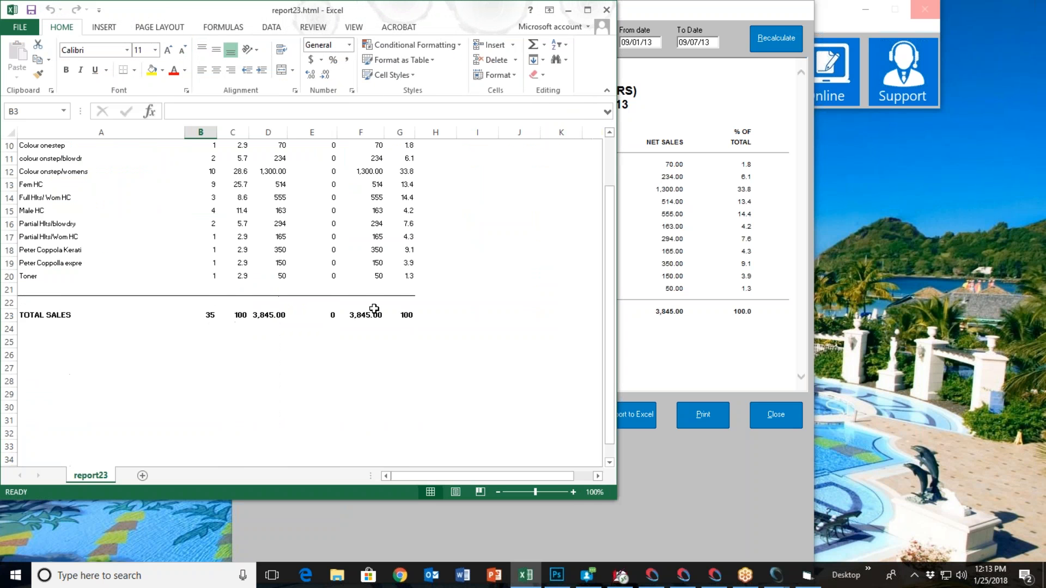
scroll(374, 299, up, 4)
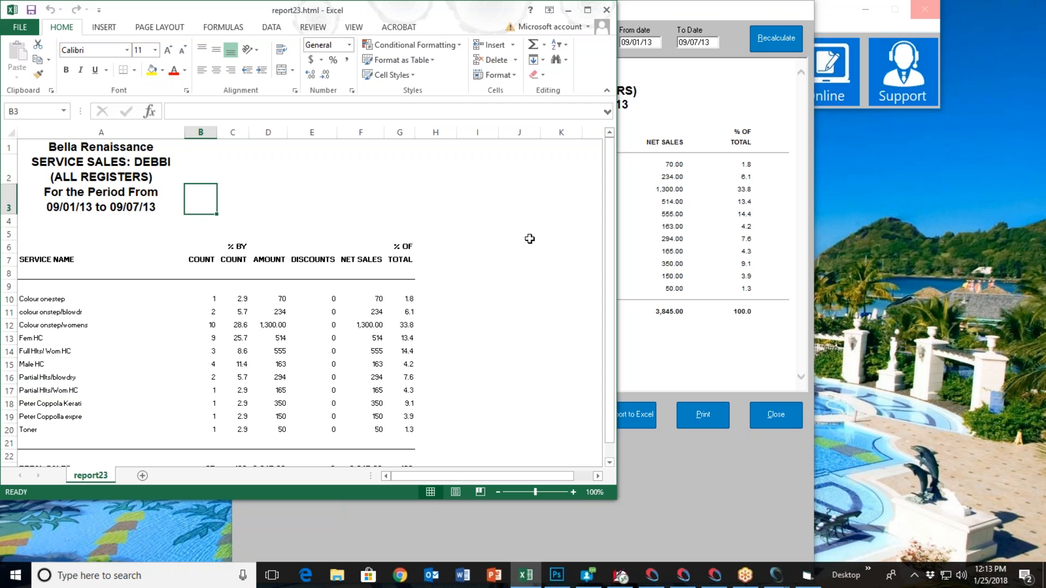
click(605, 15)
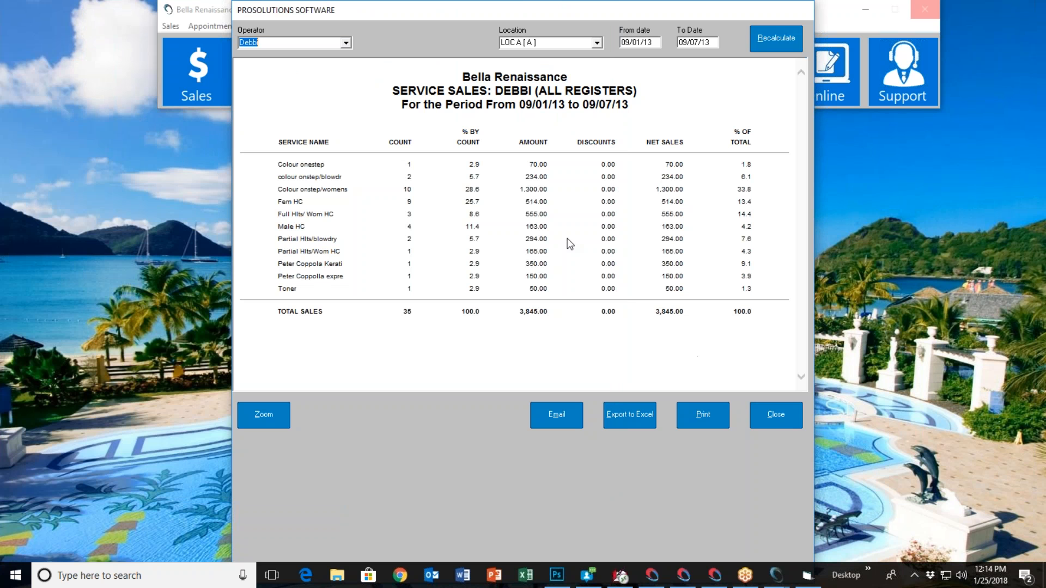
click(783, 414)
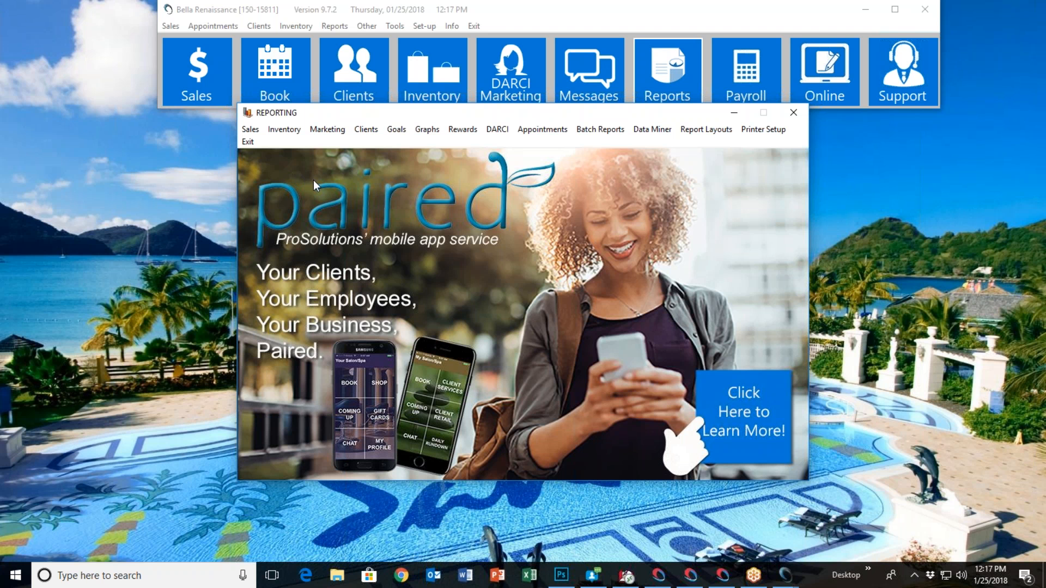
Run the Service Sales by Operator report for all operators at LOC A from 09/01/13 to 10/01/13
click(247, 130)
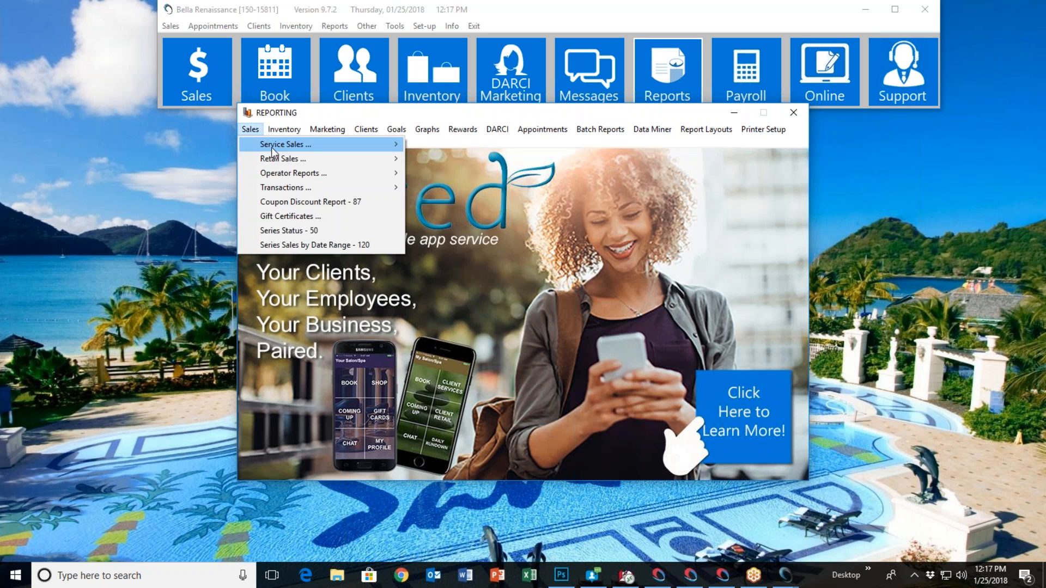
mouse_move(285, 146)
click(460, 157)
click(532, 282)
click(502, 297)
click(618, 299)
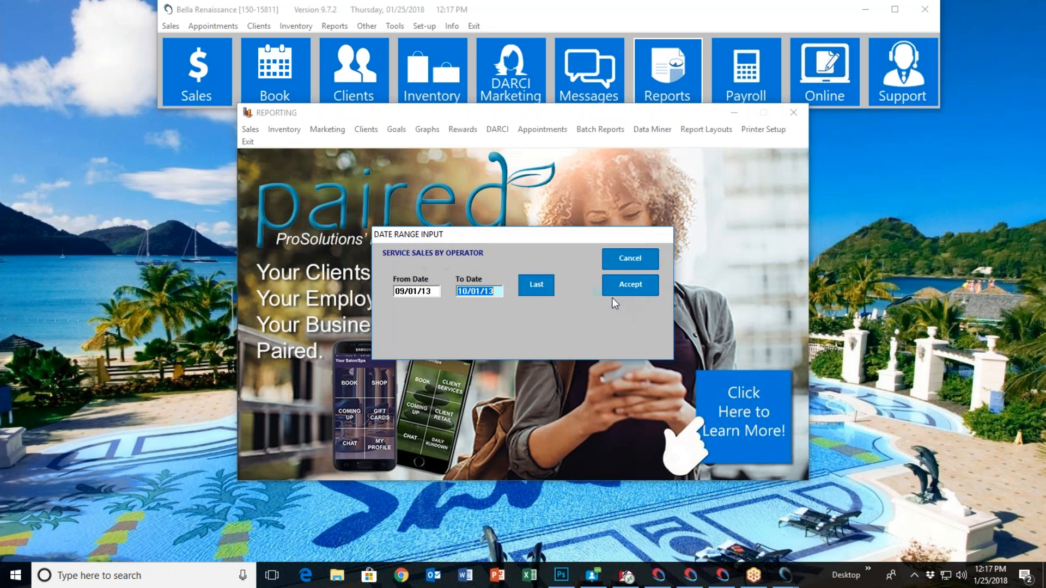
click(630, 284)
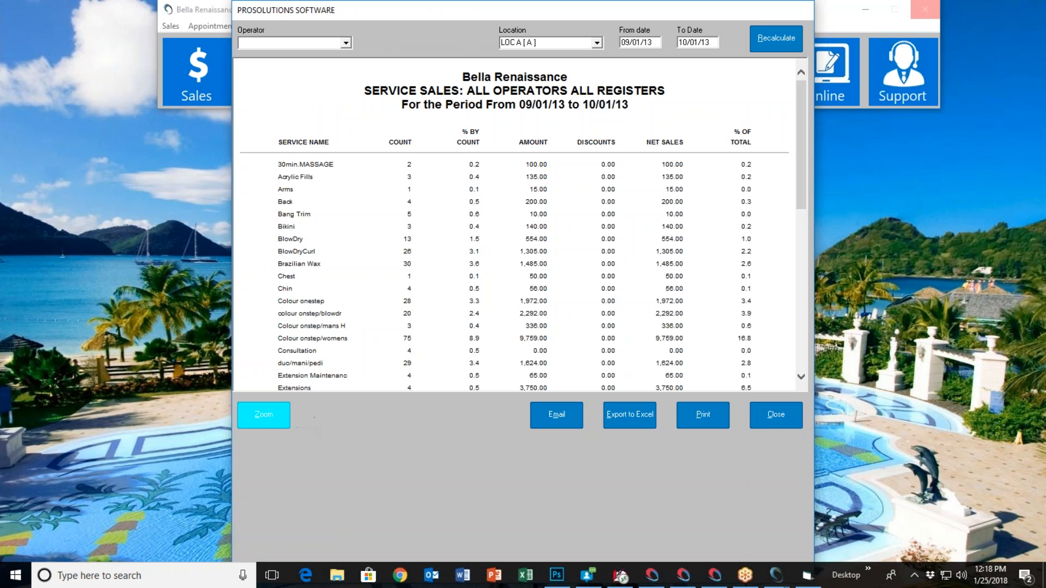
Cycle the service sales report through its zoom levels, ending on the smallest text size
click(263, 420)
click(266, 418)
click(266, 419)
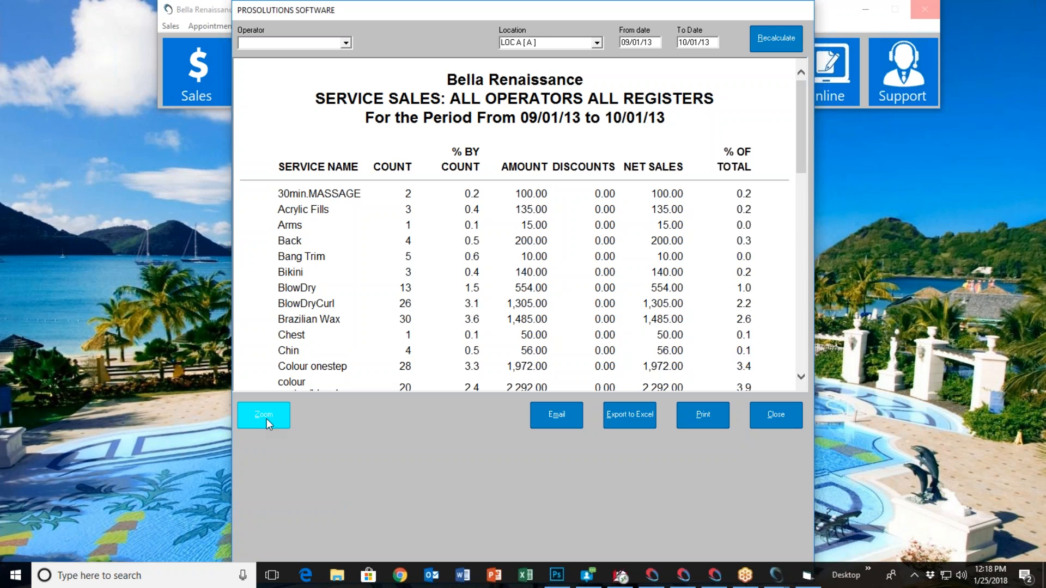
click(267, 418)
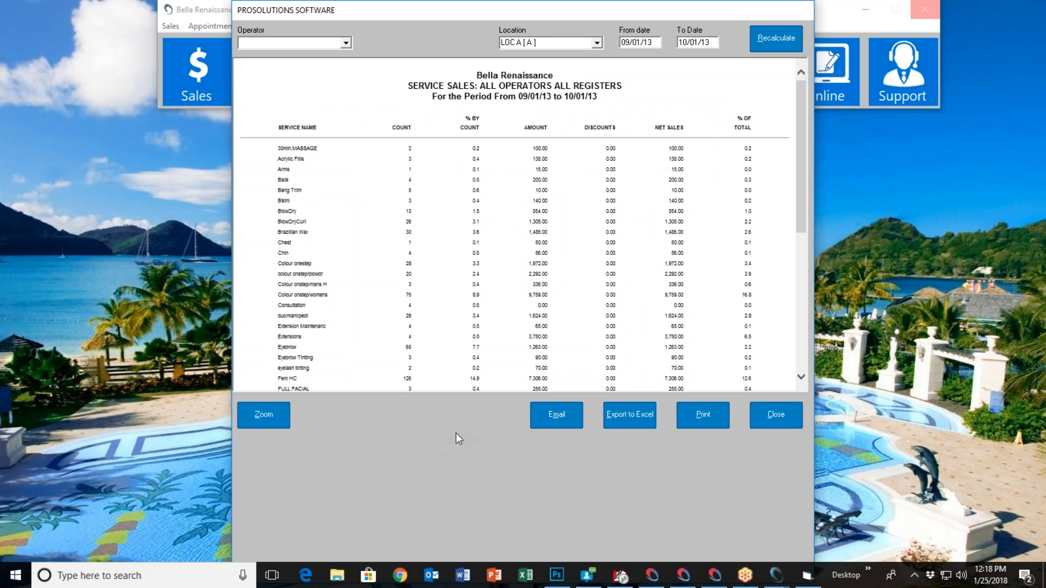
Bring up the report's email prompt and cancel it, and export the report to Excel and close the workbook
click(558, 414)
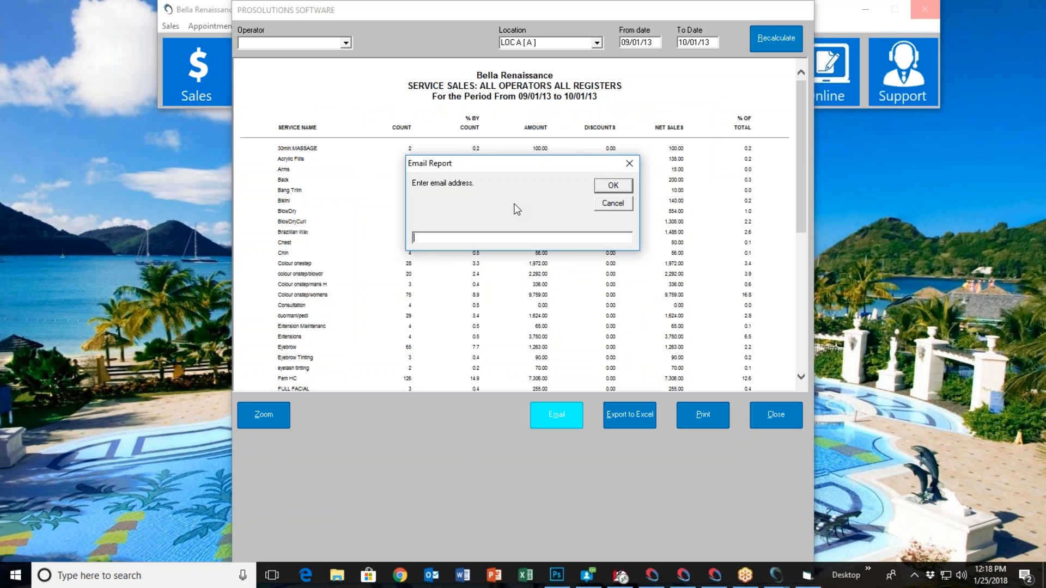
click(612, 204)
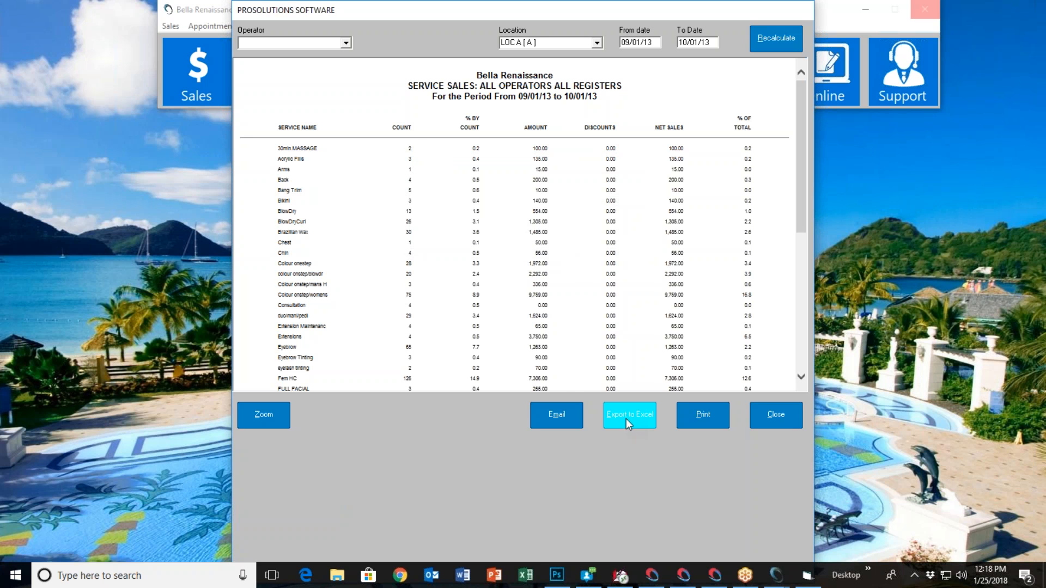
click(608, 406)
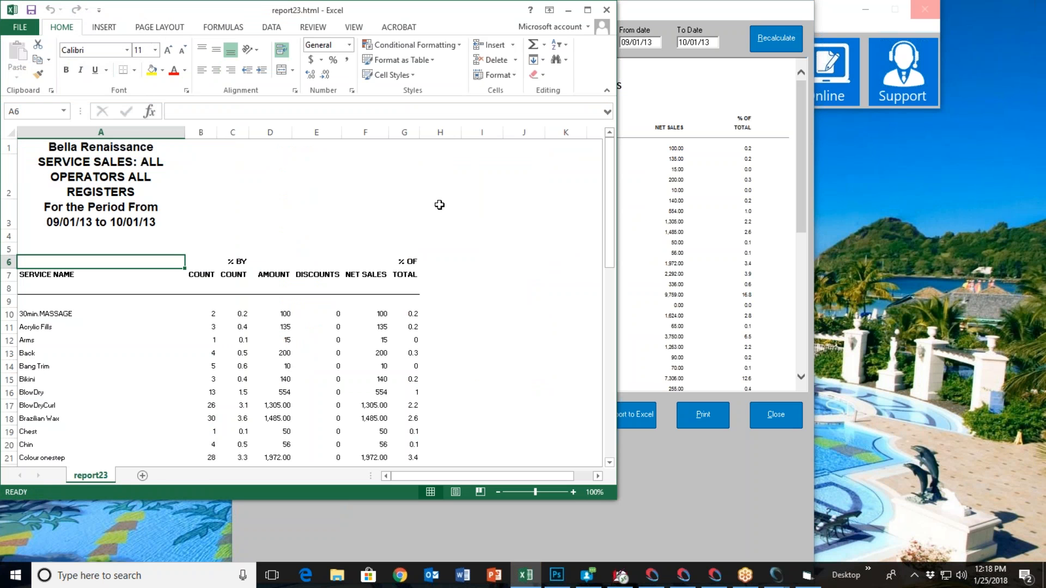
click(606, 9)
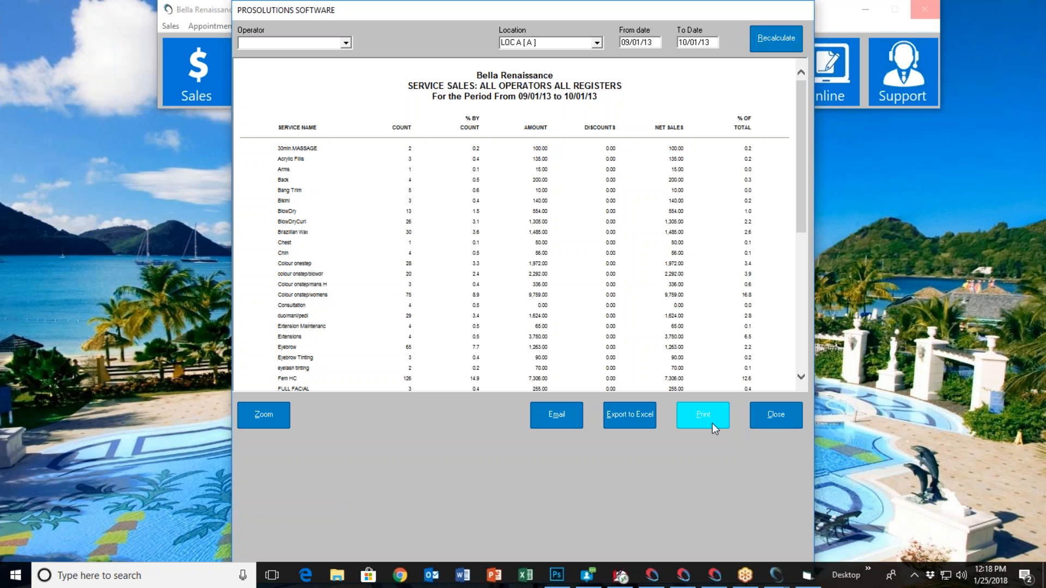
Check the operator choices available for filtering the service sales report, and close the report
click(346, 44)
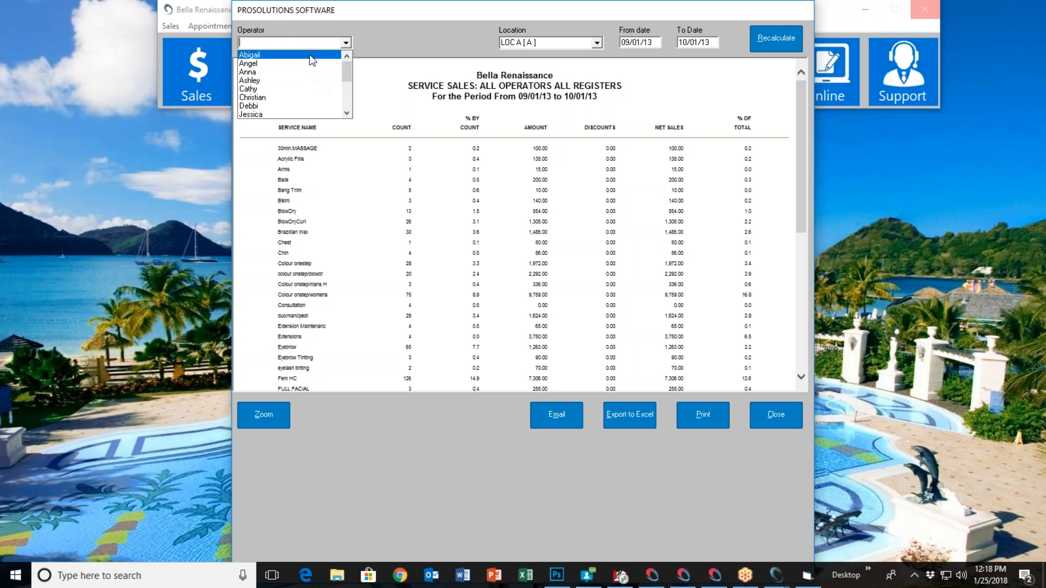
click(380, 41)
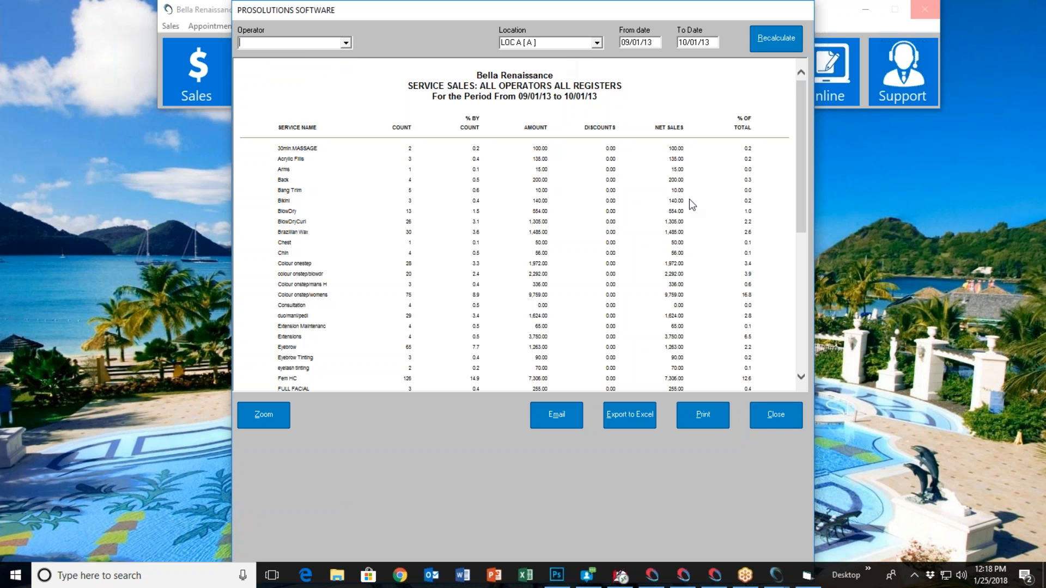
click(768, 420)
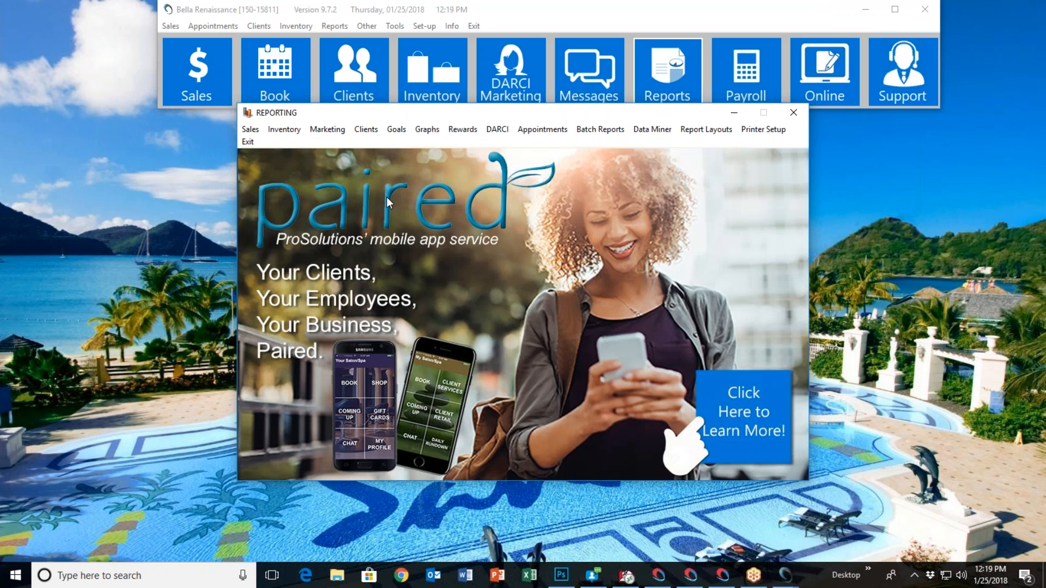
Open the membership recurring billing report options and exit them without viewing a report
click(462, 131)
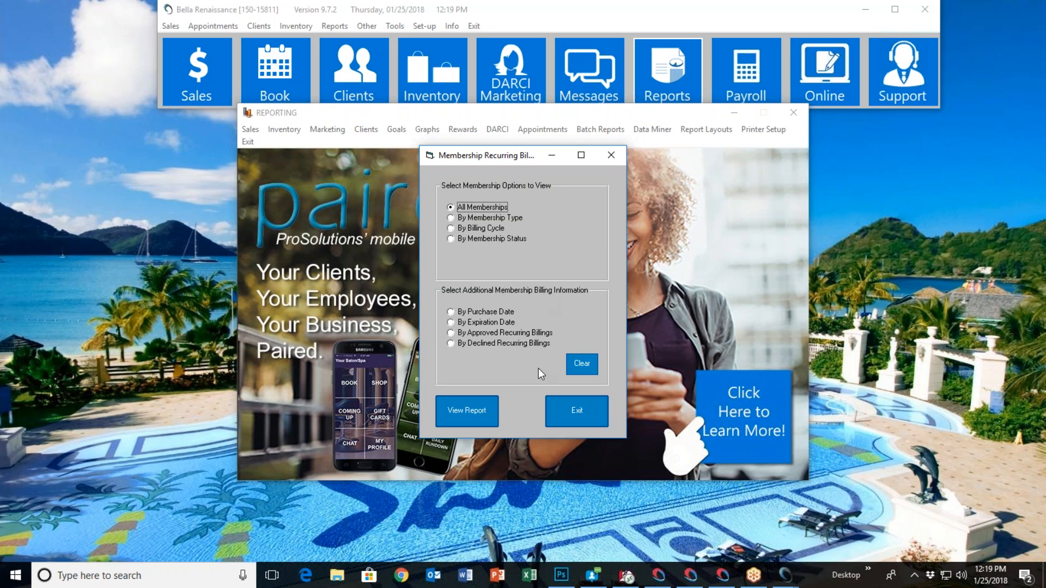
click(581, 409)
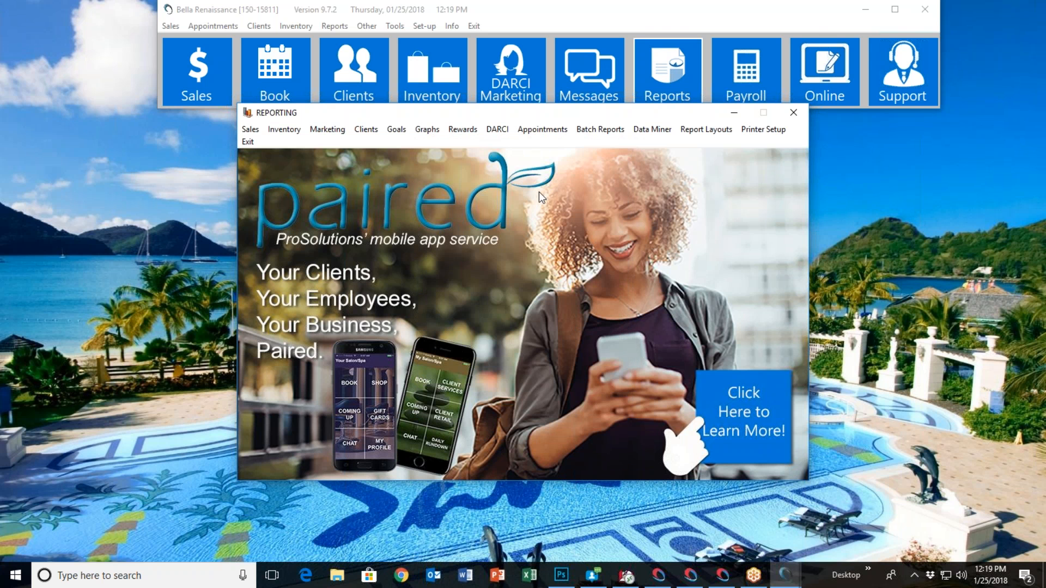
Examine the batch reporting templates, report types and selectable reports, close them unchanged, and exit the reporting module
click(600, 129)
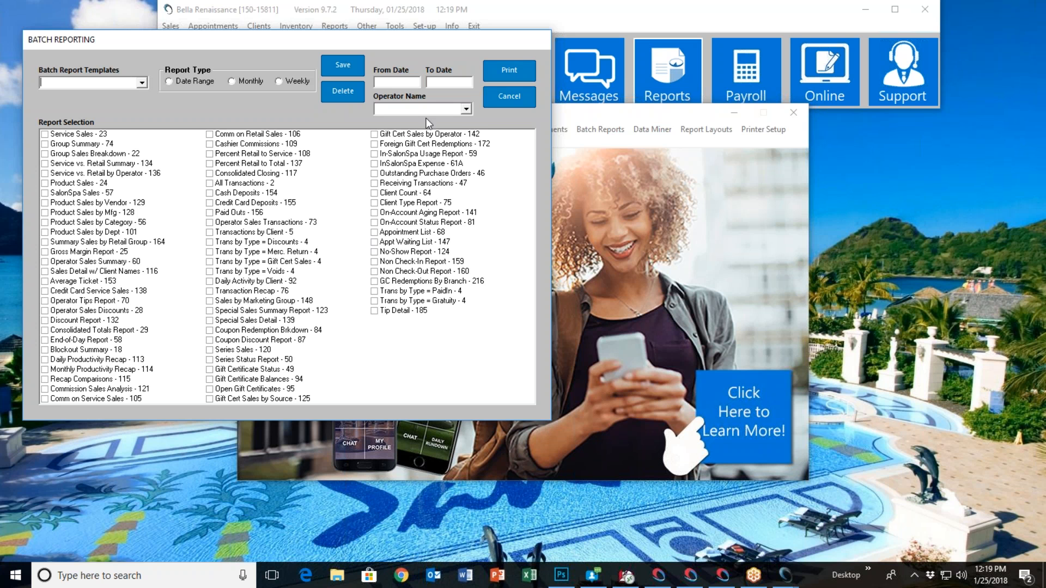
click(504, 96)
click(250, 129)
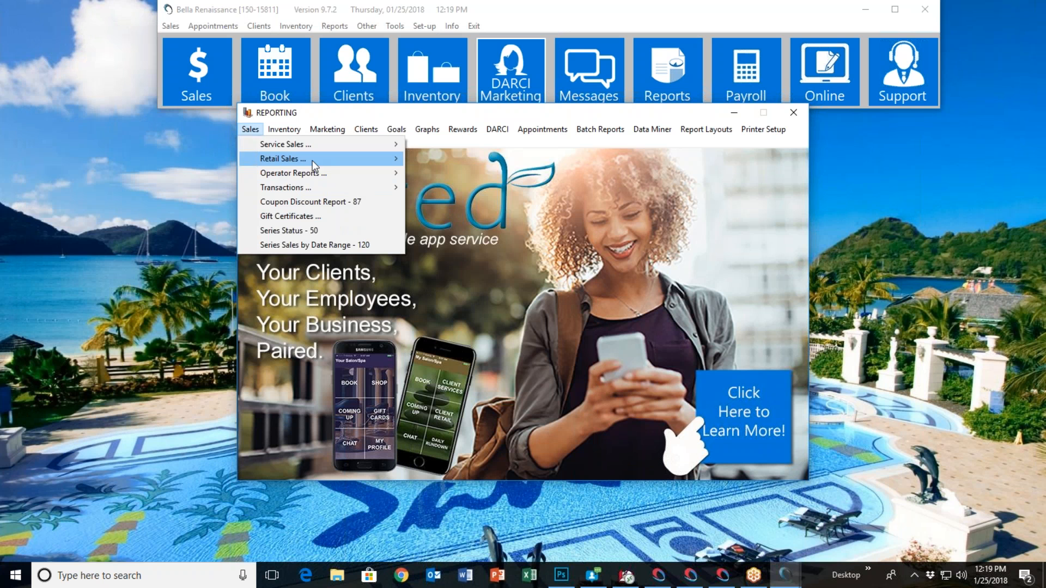
click(586, 155)
click(586, 131)
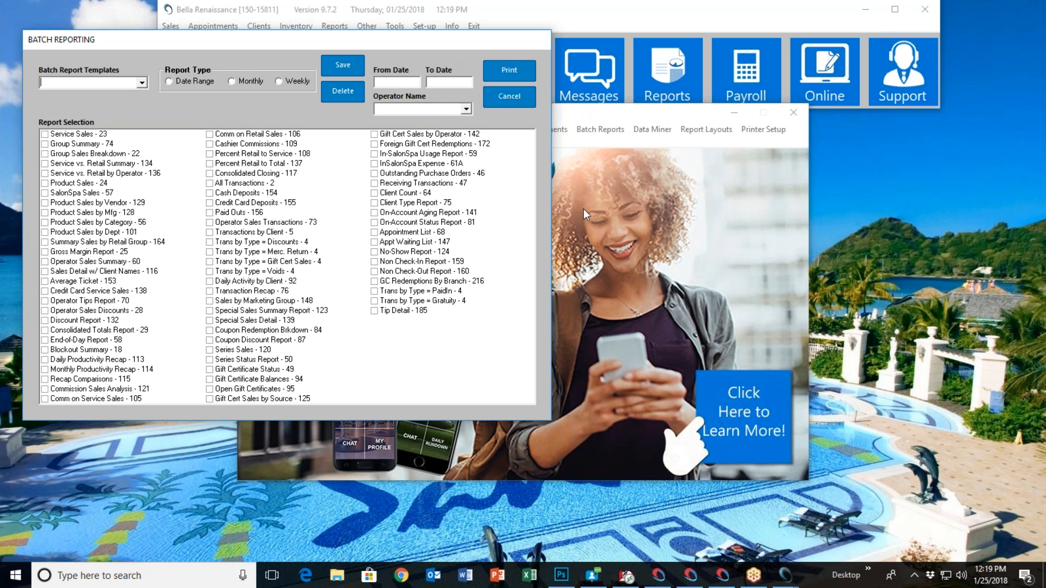
click(524, 105)
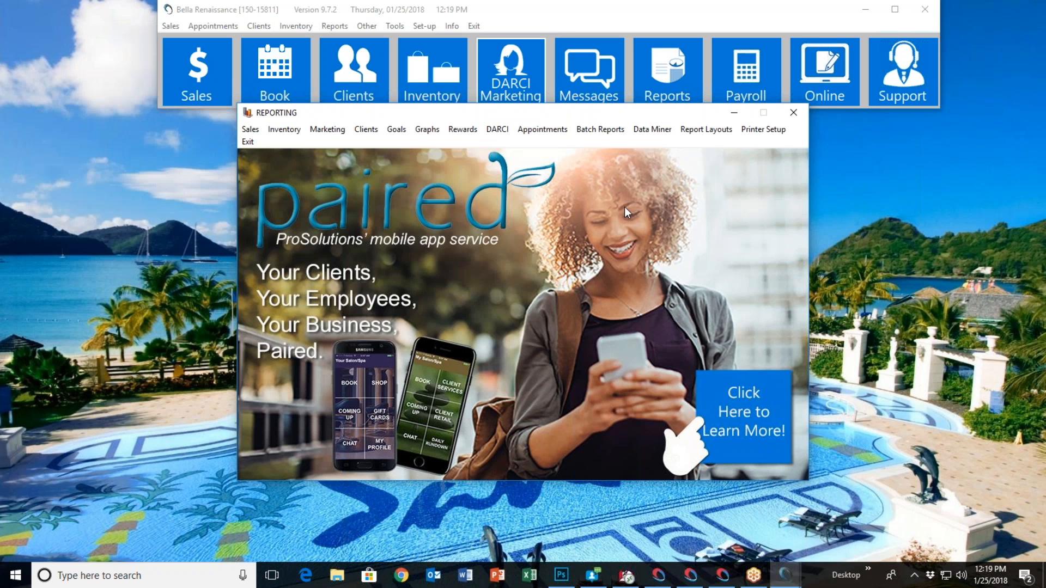
click(601, 130)
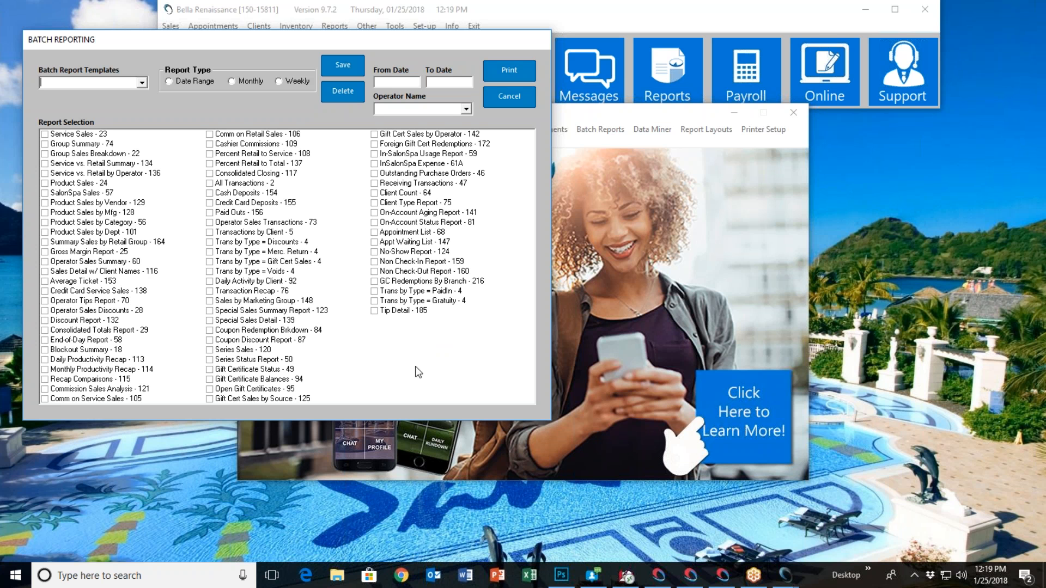
click(508, 98)
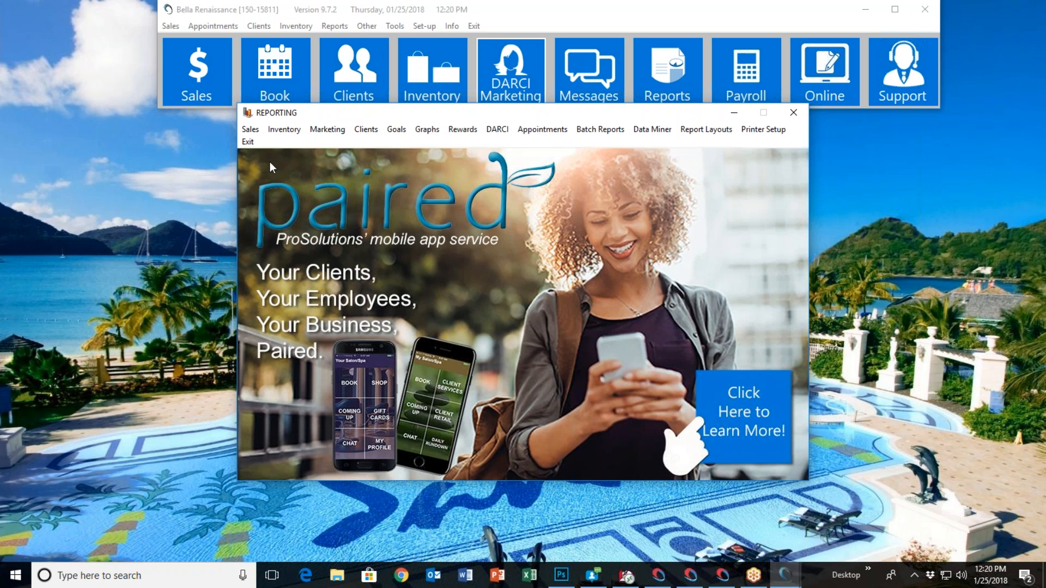
click(247, 142)
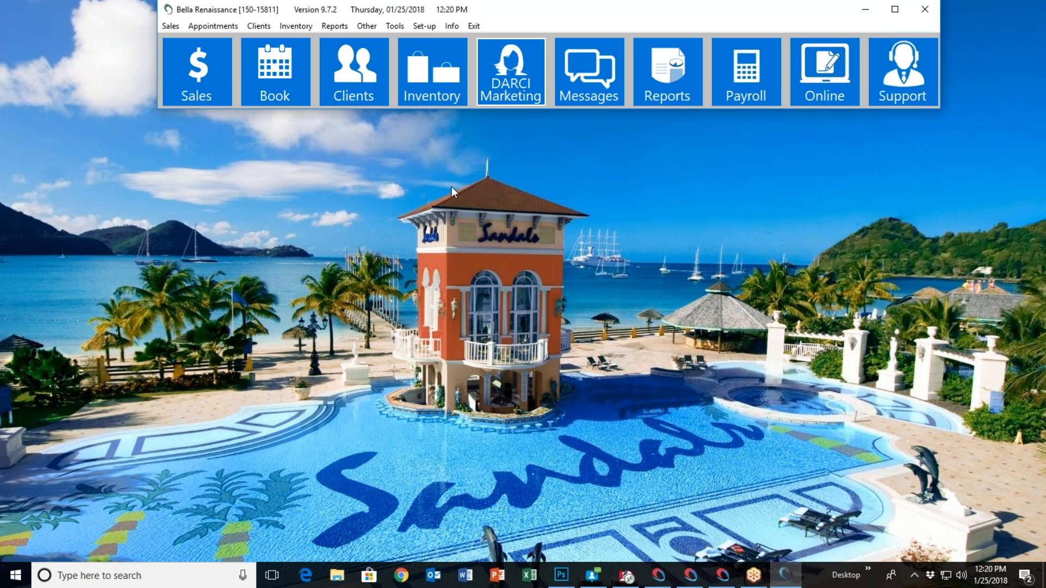
Open the payroll module, view the blank form for adding a new employee, and cancel it
click(752, 93)
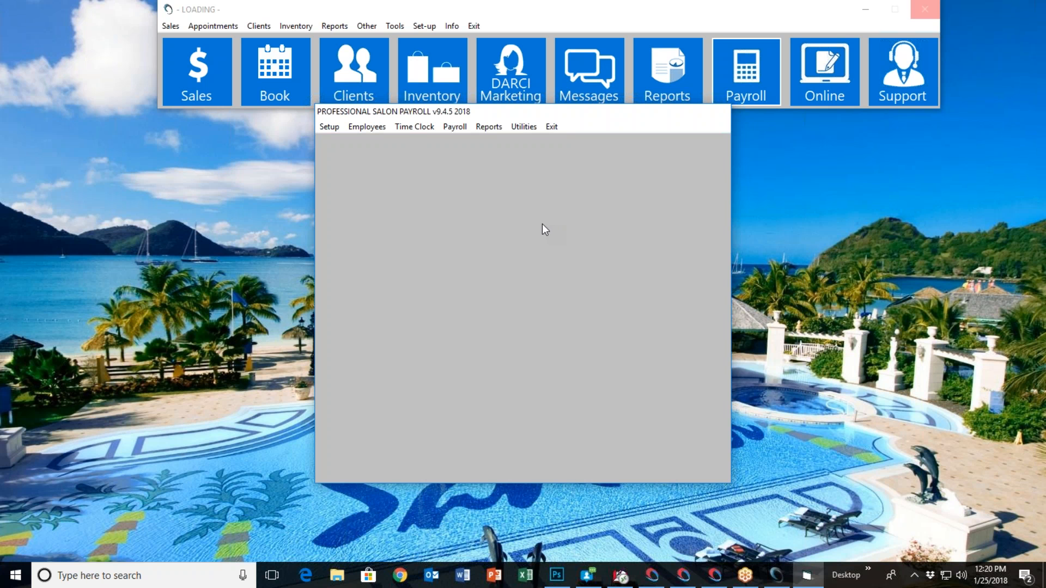
click(374, 129)
click(381, 141)
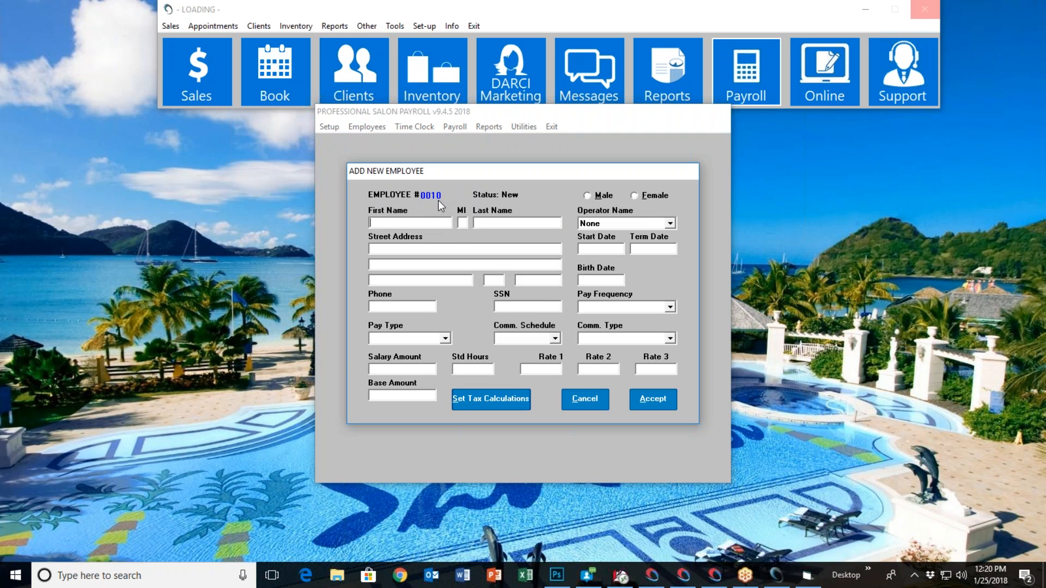
click(587, 403)
View the payroll file of the employee paid weekly on Hourly + Comm., and cancel without changing it
click(385, 128)
click(391, 154)
click(488, 203)
click(459, 231)
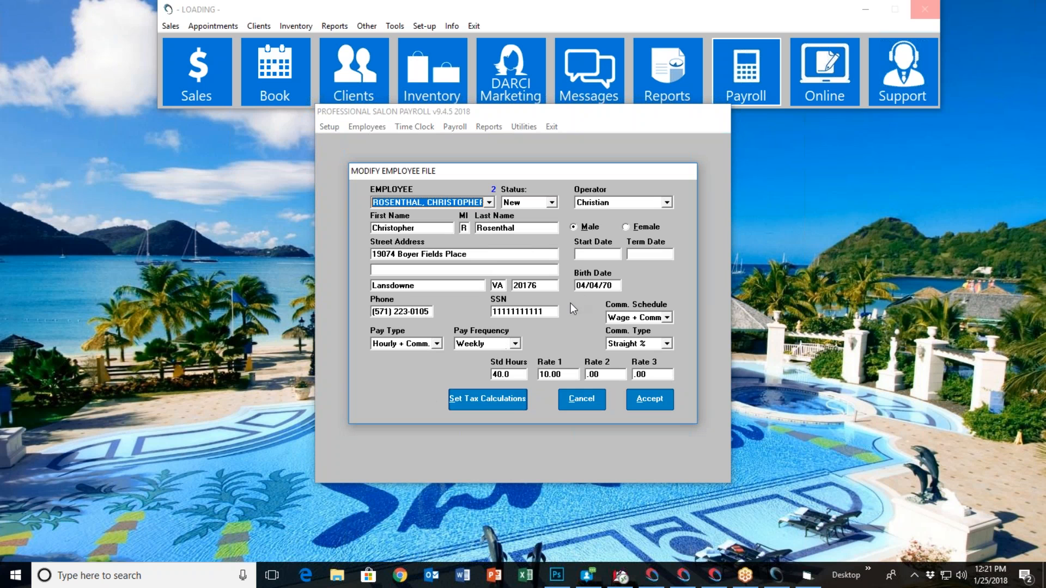
click(595, 407)
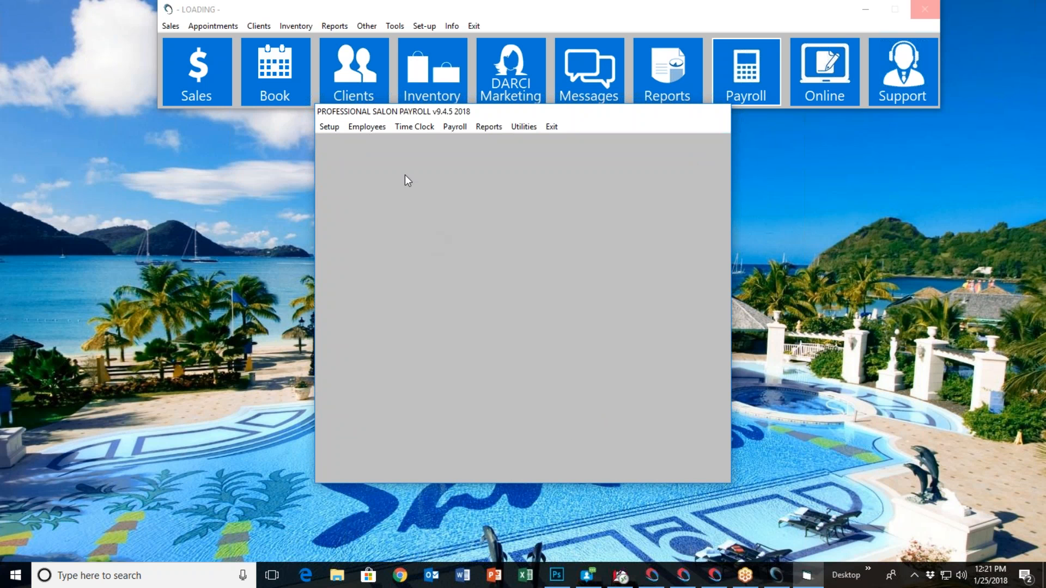
Open the sliding scale commission tables and load the service and retail rates of the employee whose payroll file was viewed
click(370, 129)
mouse_move(407, 215)
mouse_move(571, 218)
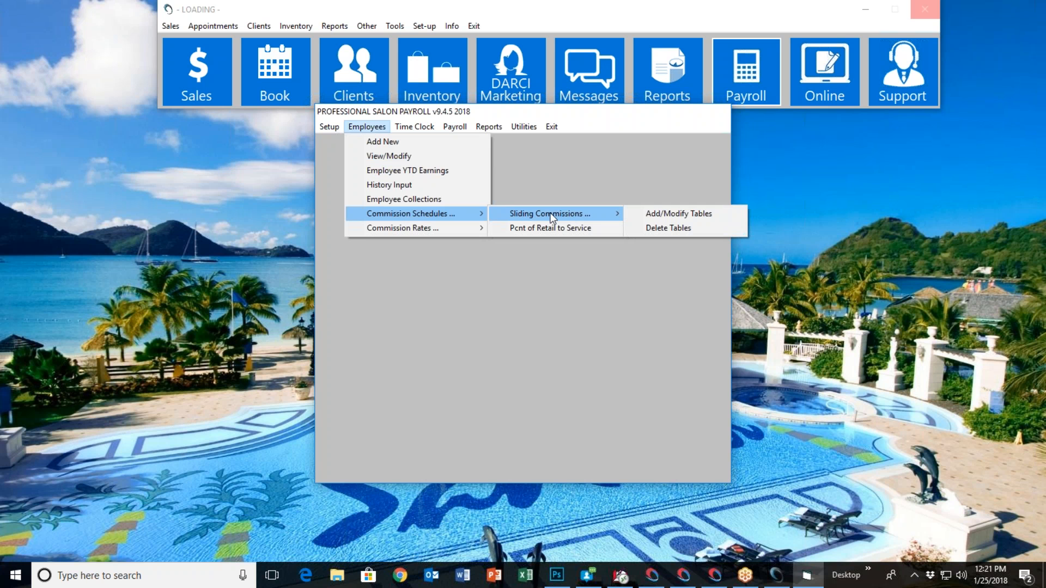
click(671, 214)
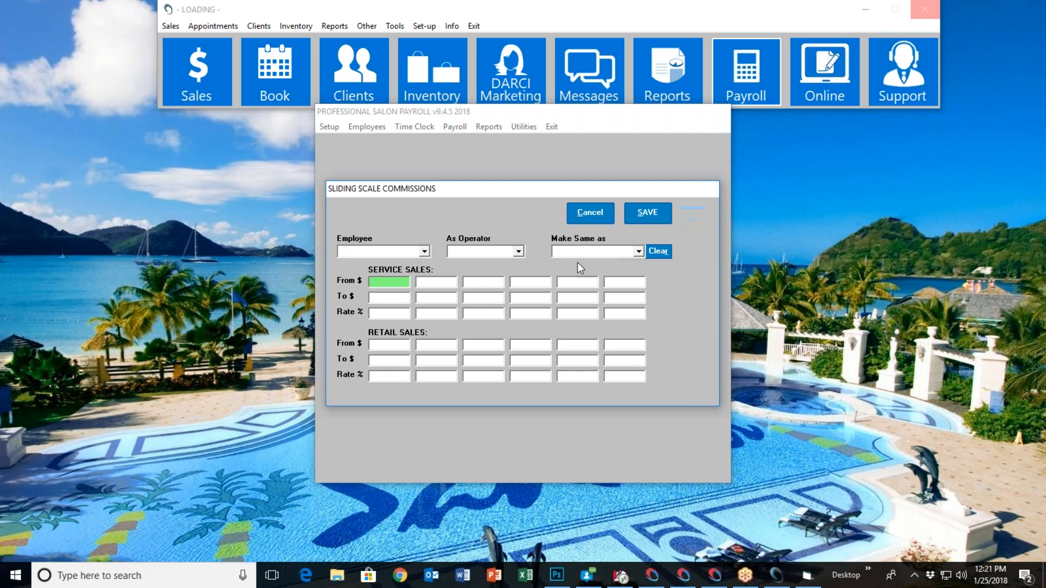
click(425, 252)
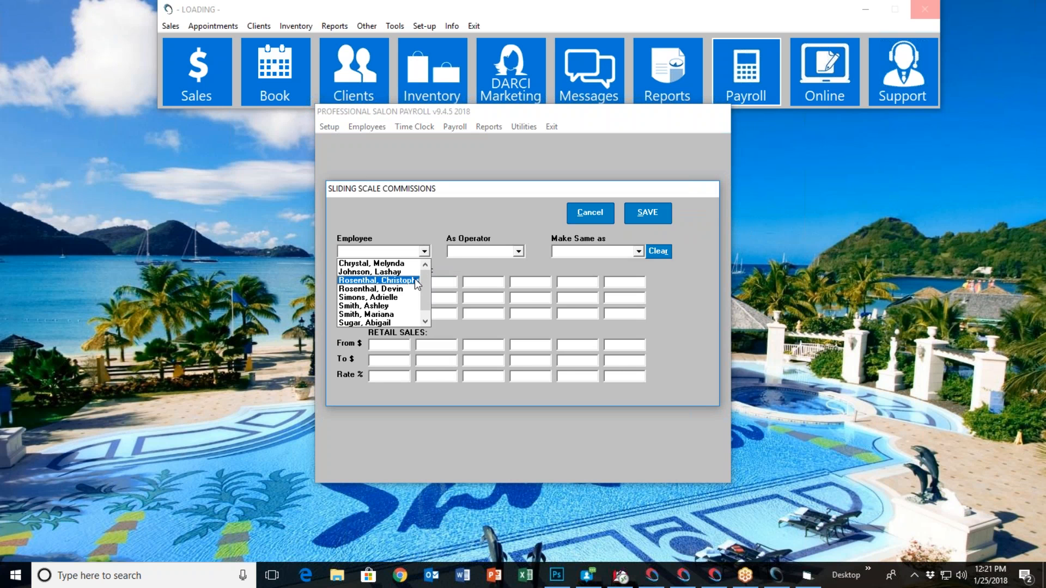
click(418, 283)
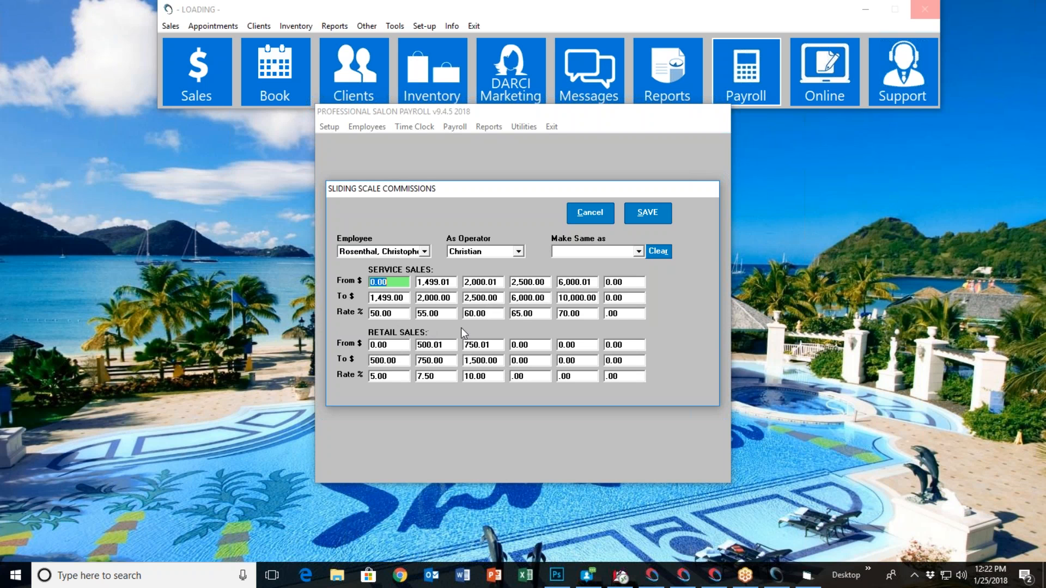
Close the sliding scale table and set the All Services commission rate to 50% for the second individual operator listed in the service rates
click(595, 213)
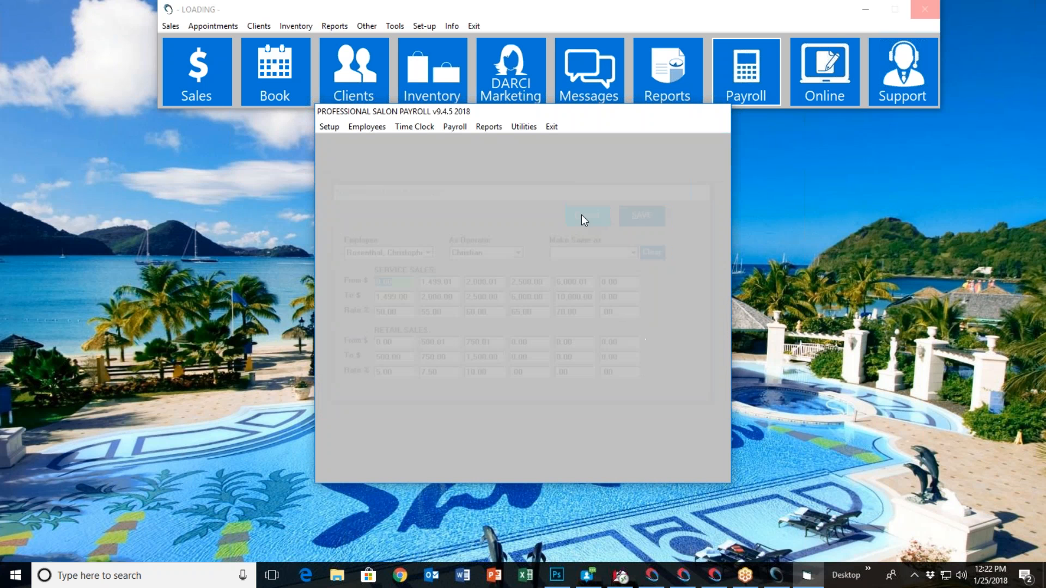
click(367, 129)
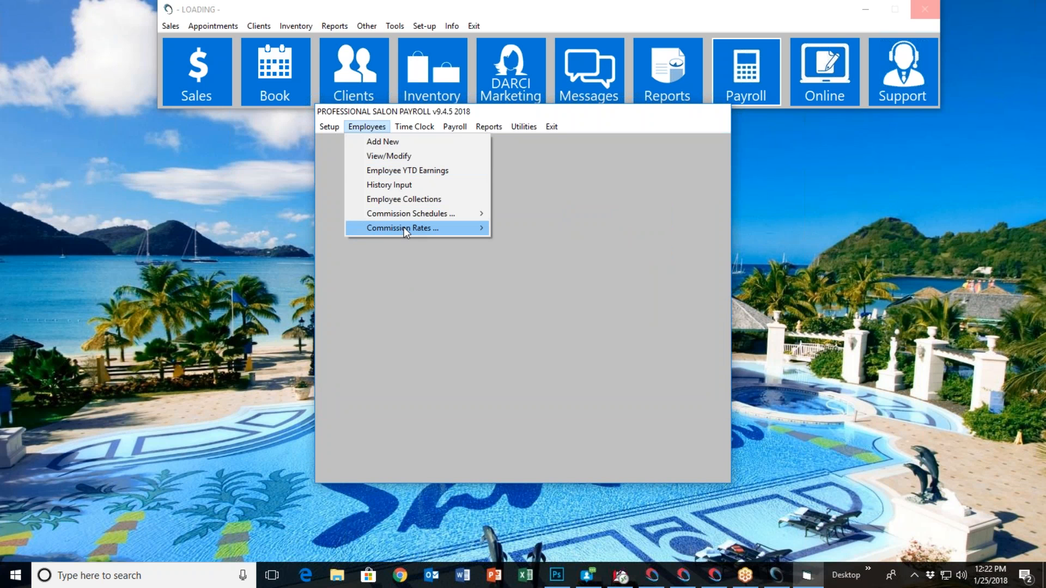
mouse_move(405, 227)
click(573, 229)
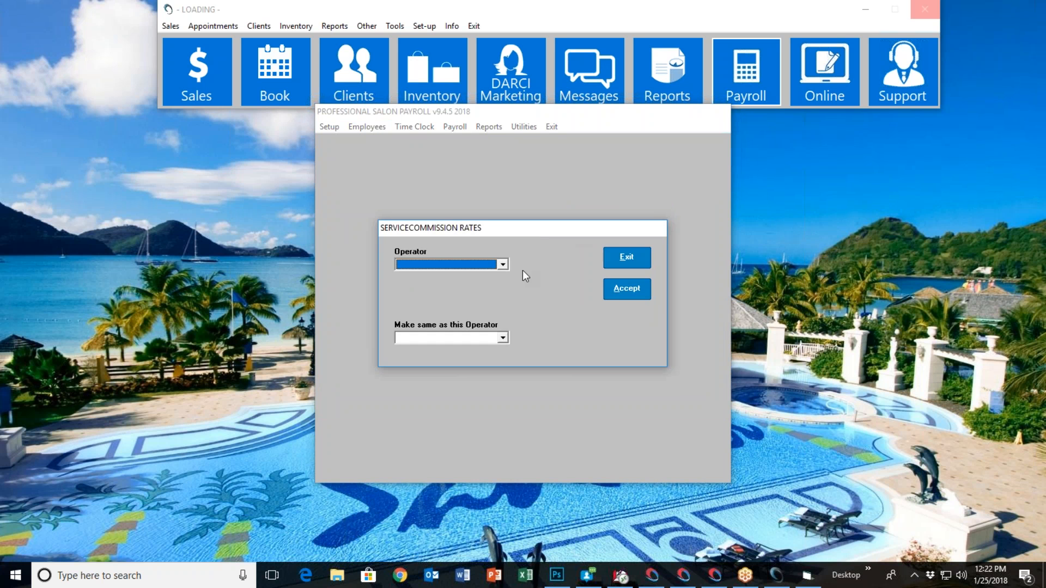
click(504, 266)
click(480, 294)
click(502, 301)
click(487, 312)
text(50)
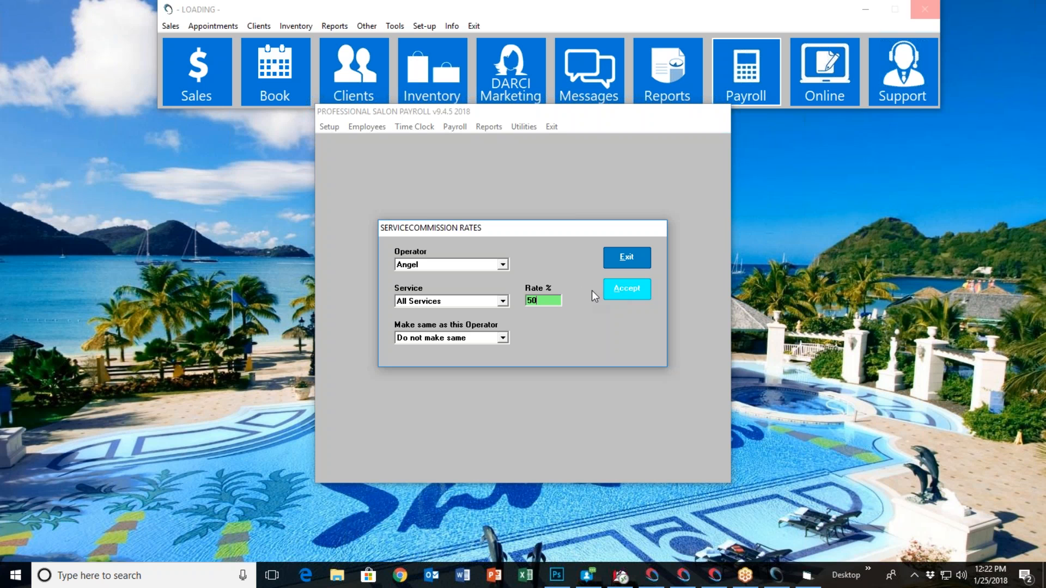
key(Return)
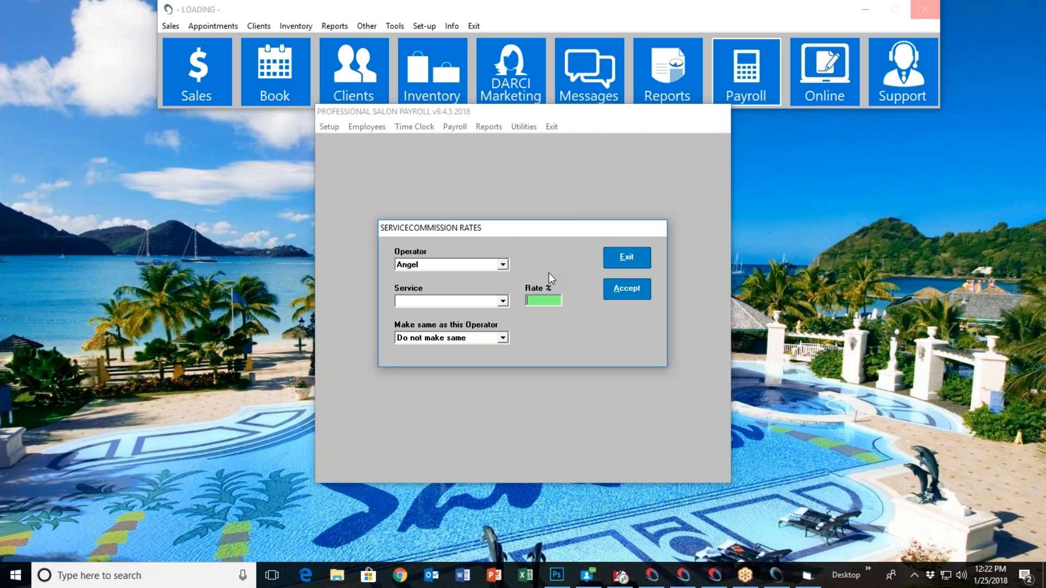
Set the same operator's service commission rate for Acrylic Fills to 45%
click(496, 301)
click(467, 314)
click(502, 301)
scroll(460, 338, down, 1)
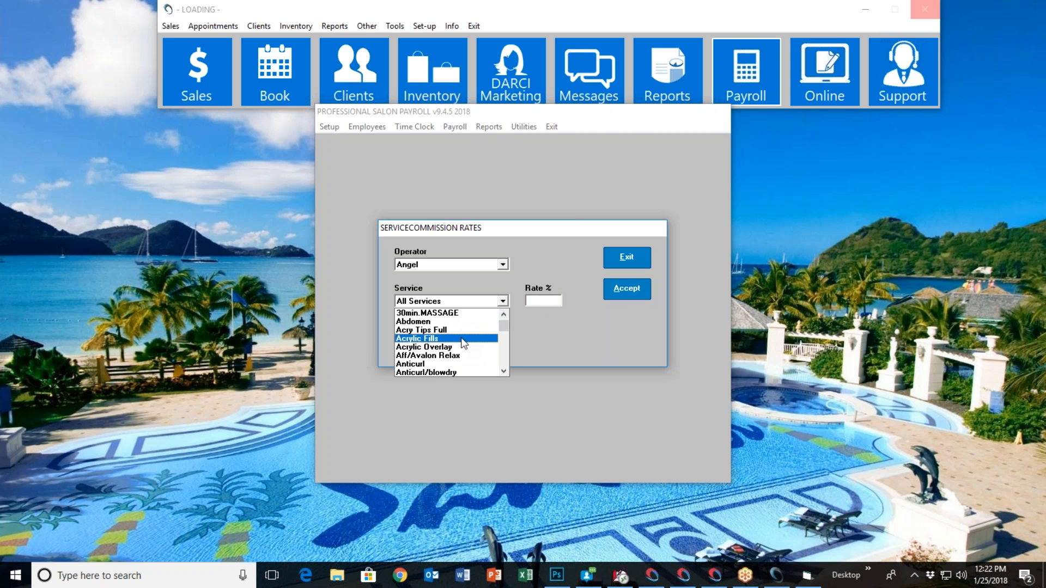
click(462, 338)
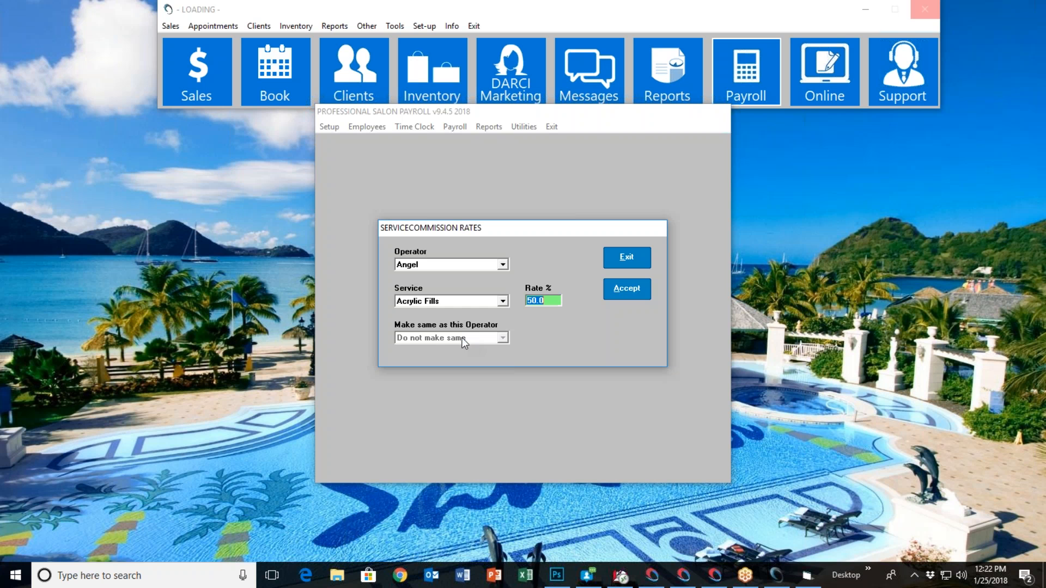
text(45)
click(626, 288)
Set the same operator's Anticurl/Wom HC commission rate to 40% and exit the service rates
click(502, 302)
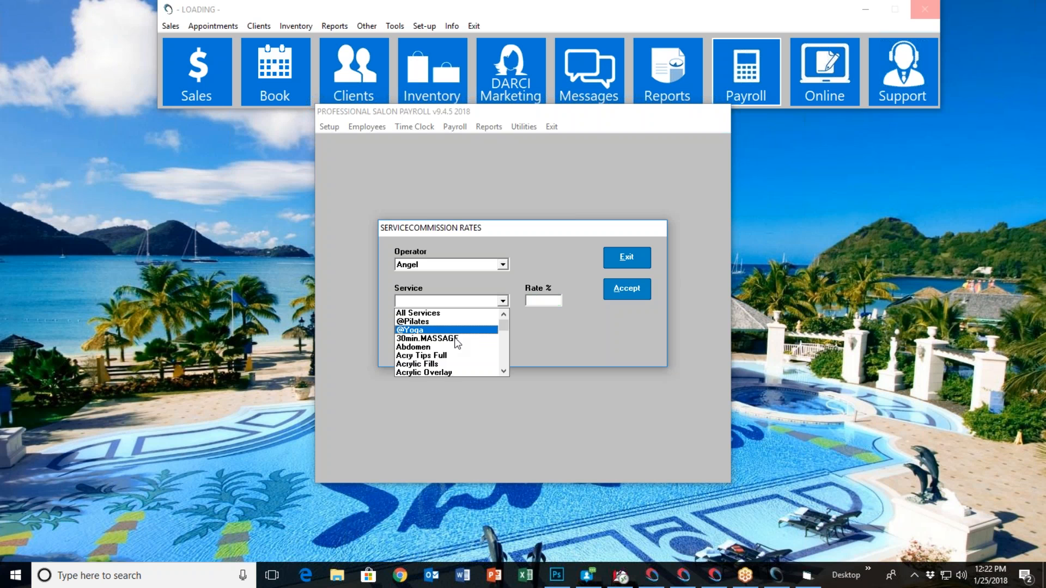
scroll(455, 341, down, 3)
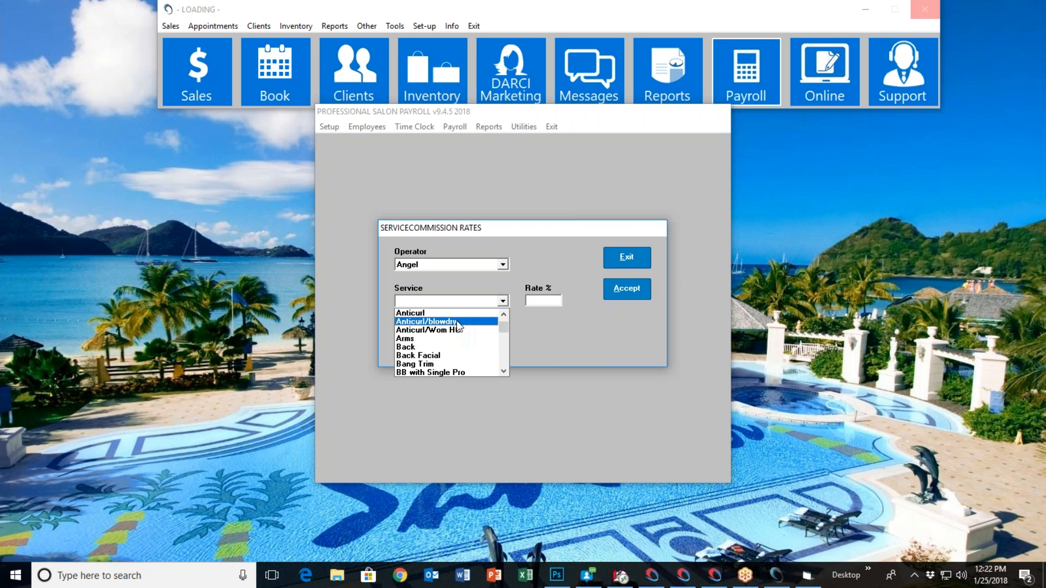
click(458, 330)
text(40)
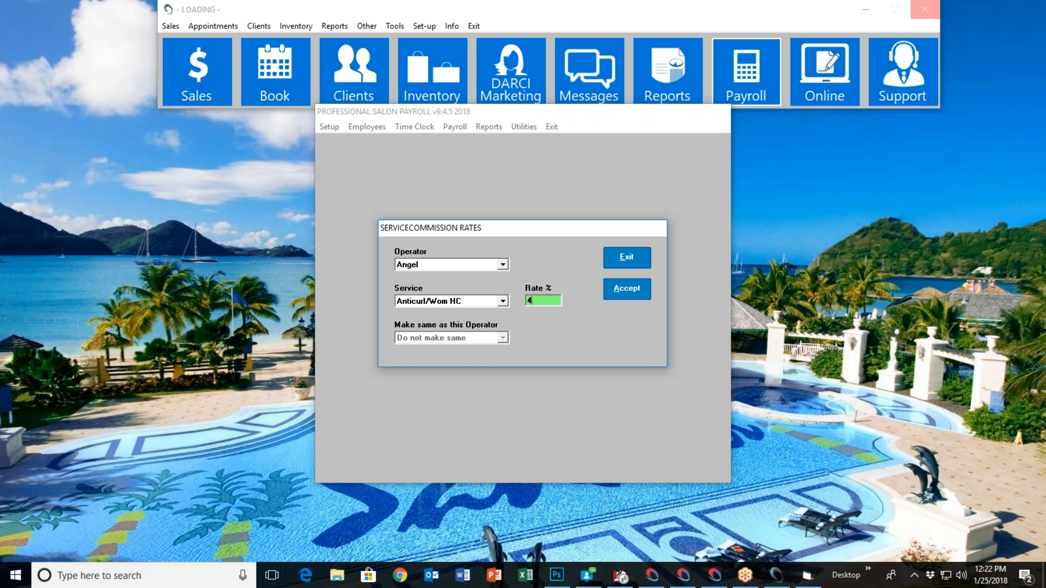
click(614, 287)
click(623, 265)
Reopen the service commission rates for the same operator, check the Acrylic Overlay and Acrylic Fills rates, and close them
click(384, 129)
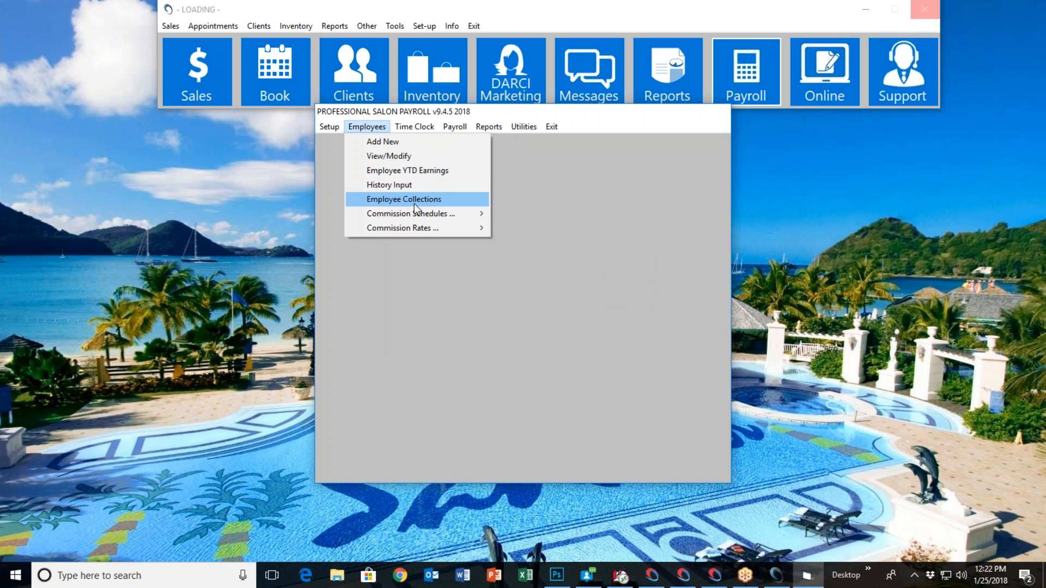
mouse_move(430, 227)
click(522, 228)
click(502, 265)
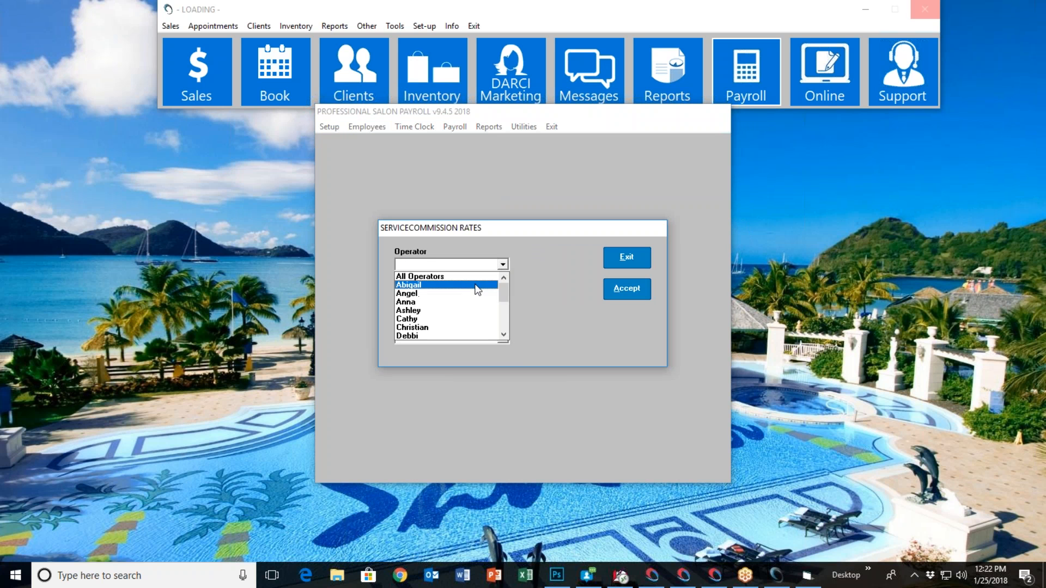
click(471, 294)
click(502, 302)
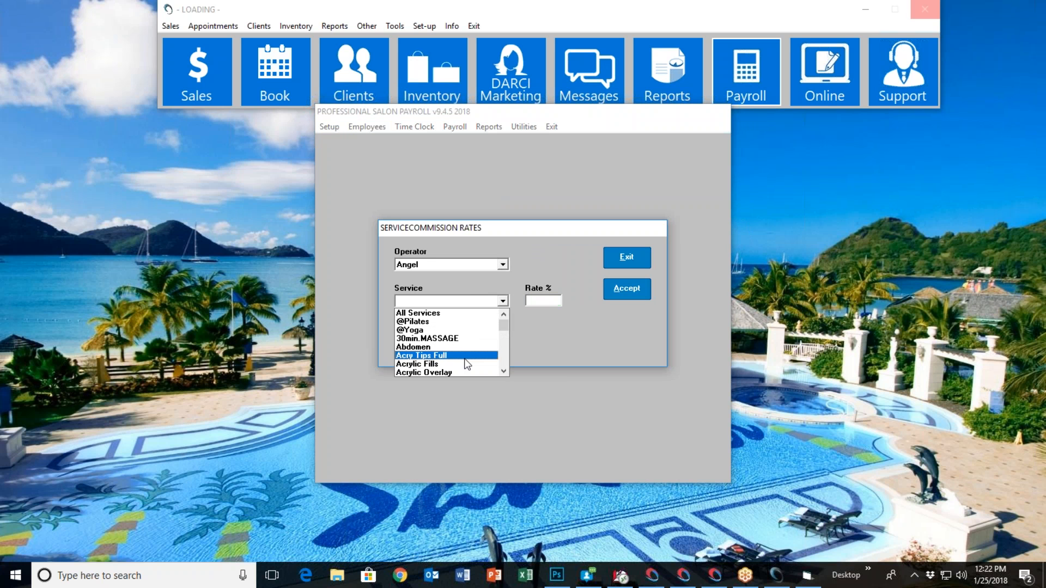
click(457, 373)
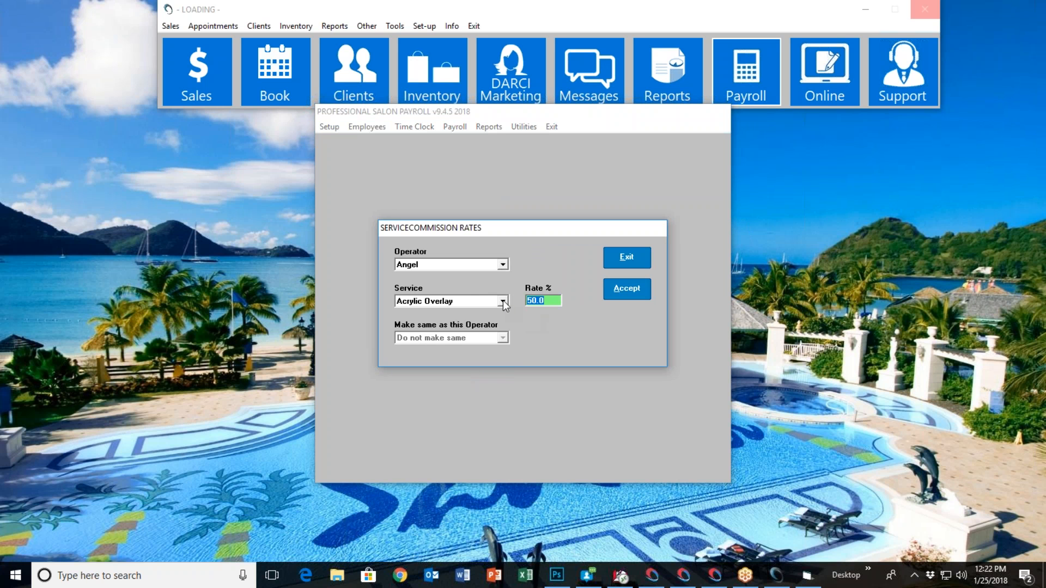
click(502, 301)
scroll(461, 327, up, 1)
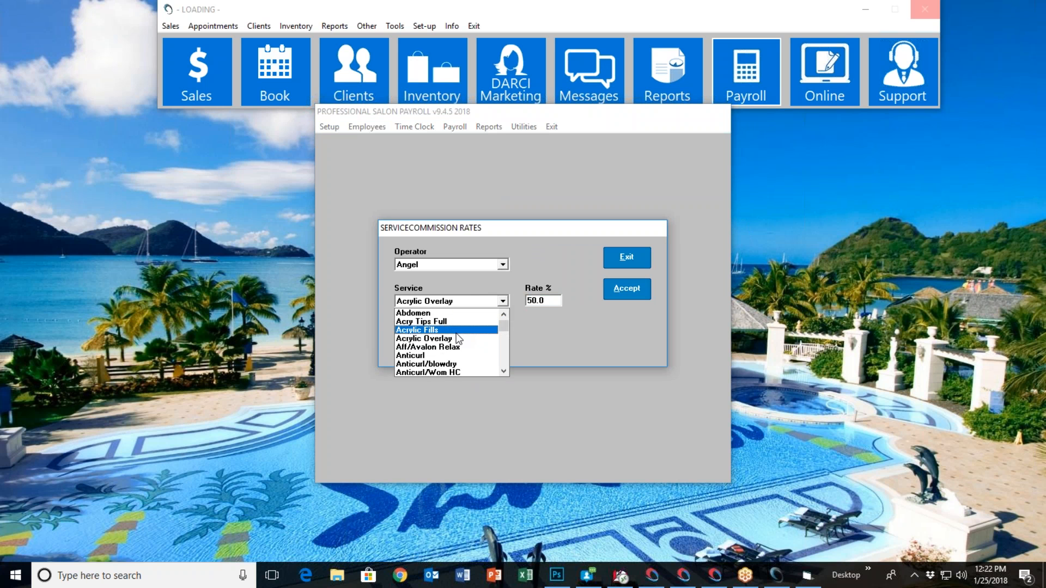
click(457, 332)
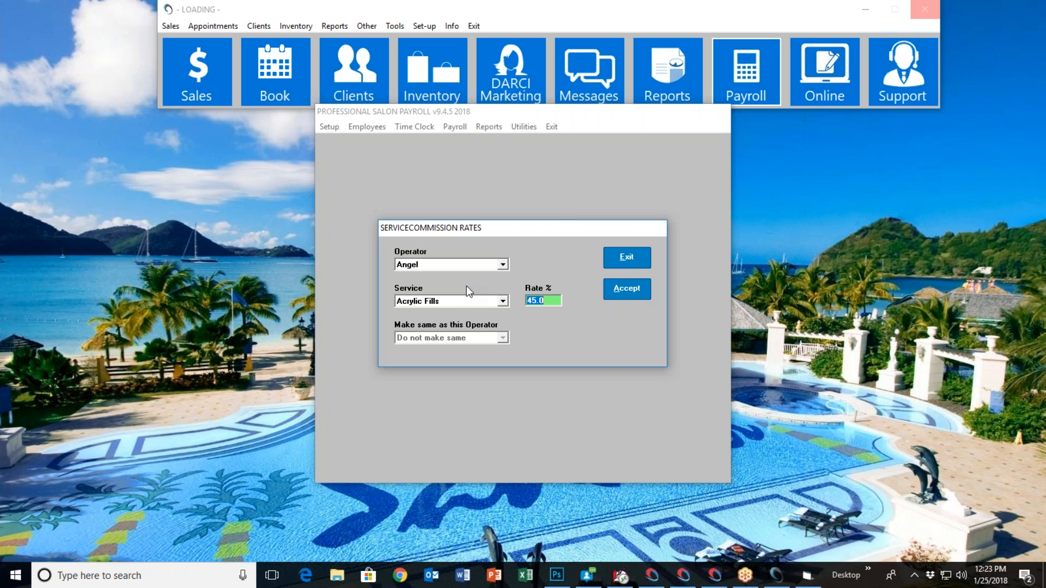
click(615, 287)
For the third individual operator, choose All Services and make the rates same as the second operator's, but exit without accepting
click(369, 131)
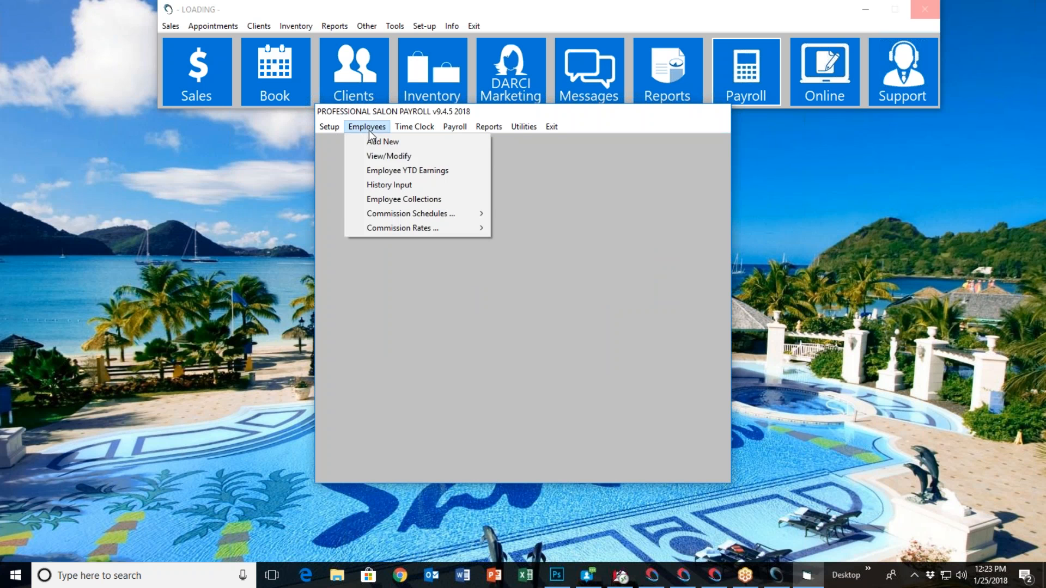
mouse_move(415, 218)
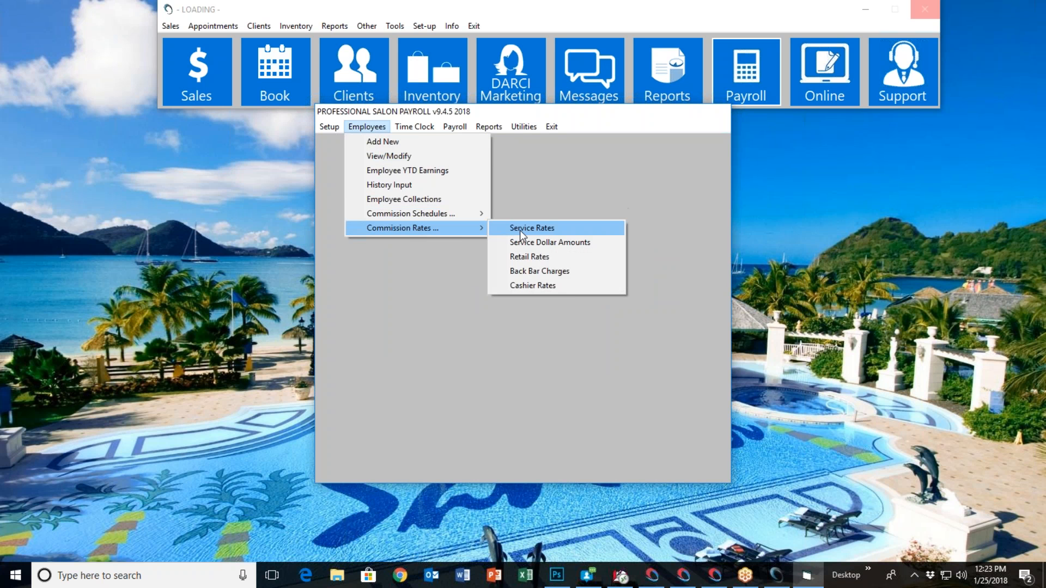
click(526, 229)
click(502, 265)
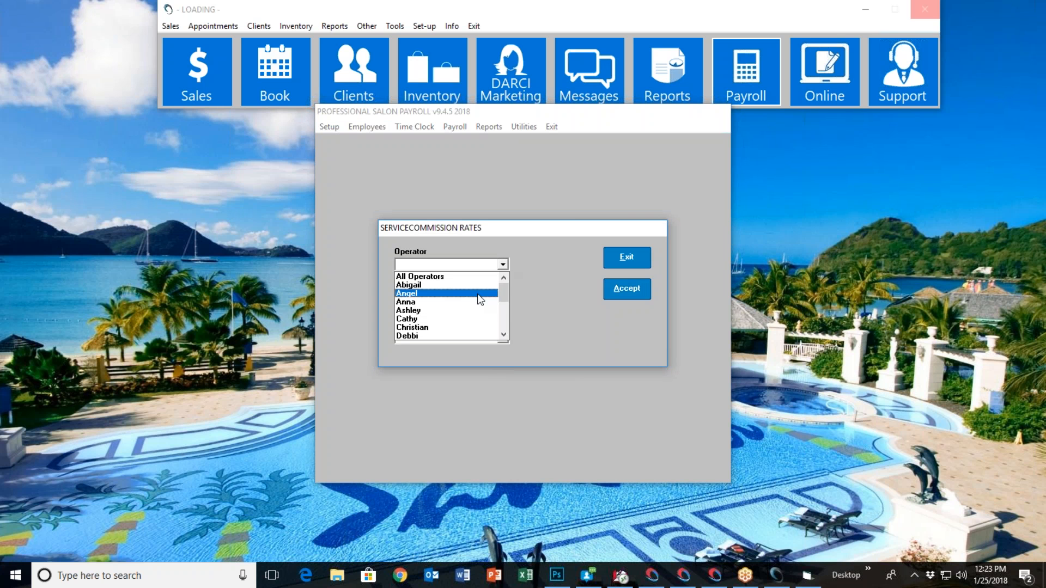
click(467, 302)
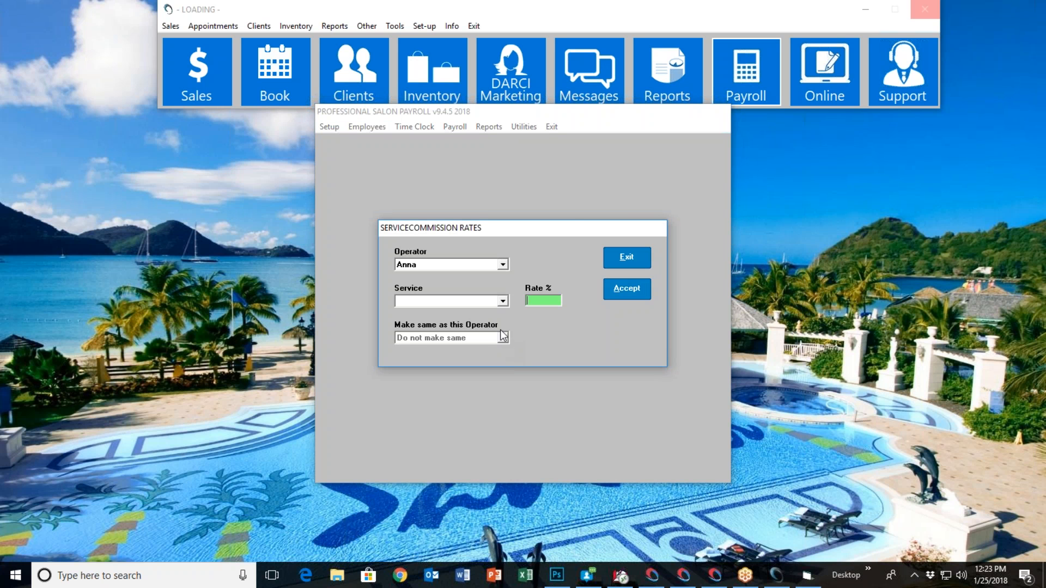
click(503, 301)
click(503, 312)
click(502, 338)
click(483, 357)
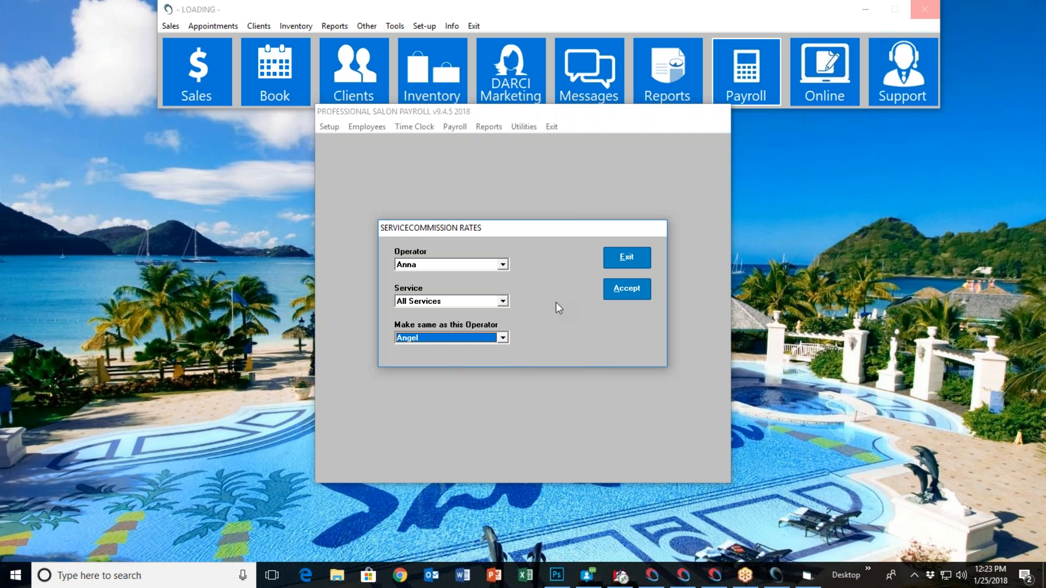
click(631, 261)
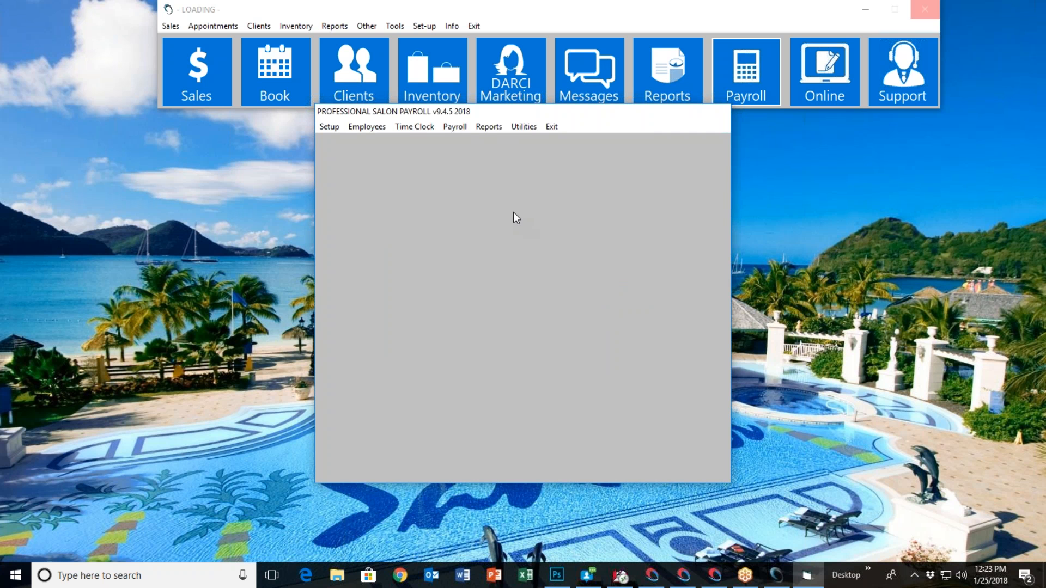
View the service commission dollar amount for Back Facial for the second individual operator, and cancel without changing it
click(367, 129)
mouse_move(466, 225)
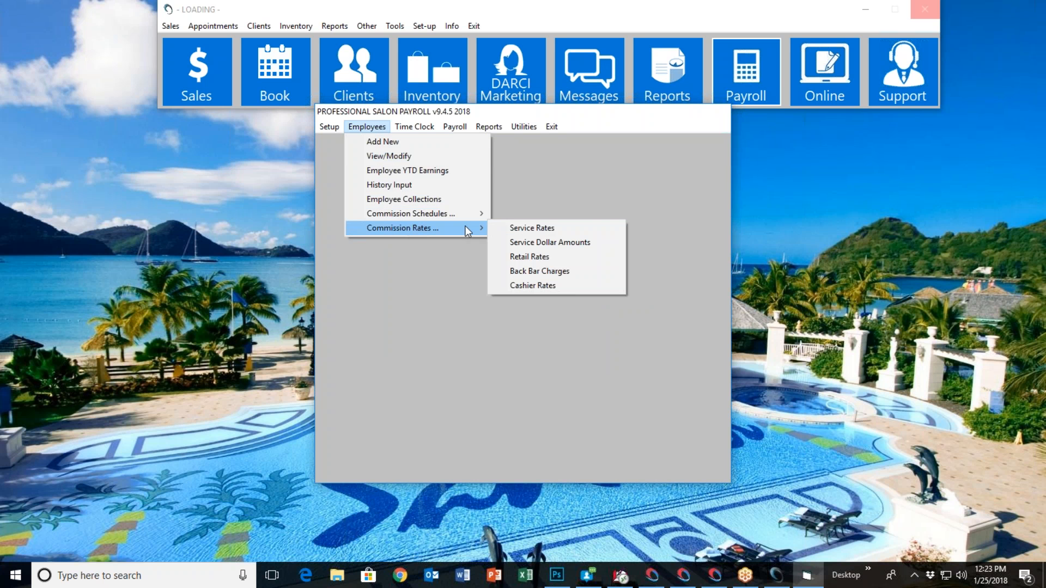
click(566, 247)
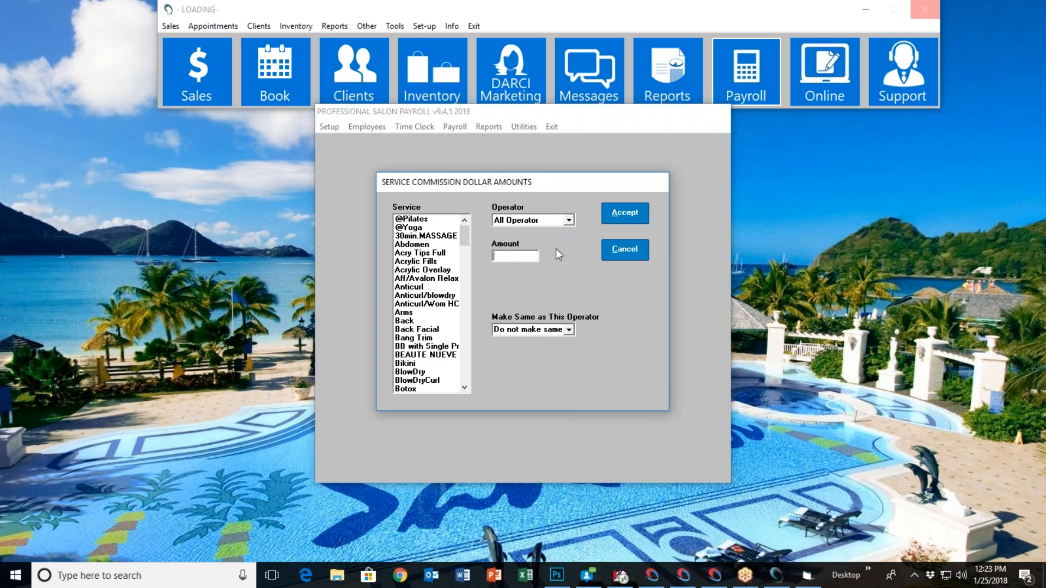
click(556, 220)
click(557, 254)
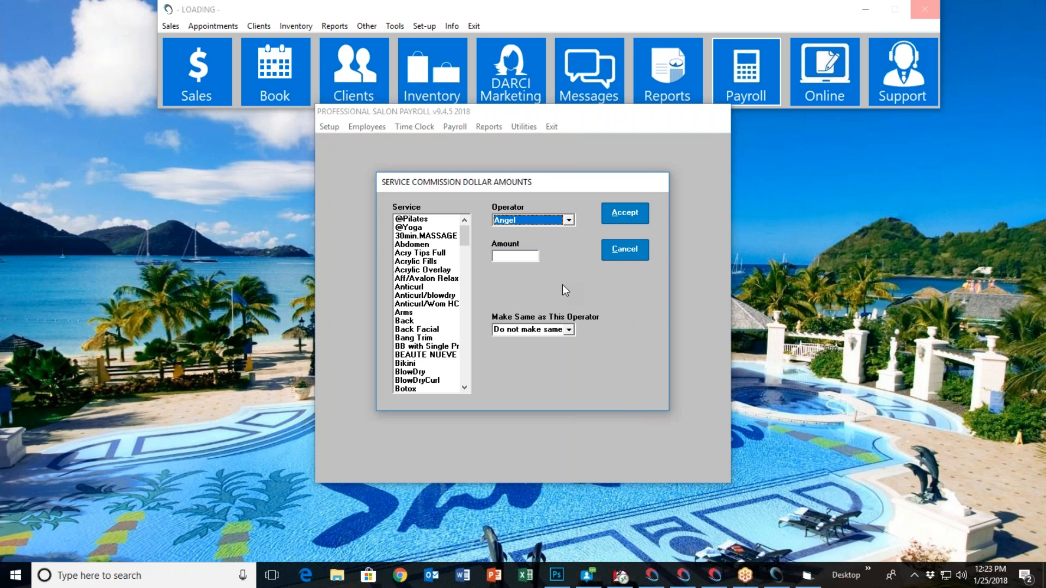
click(420, 329)
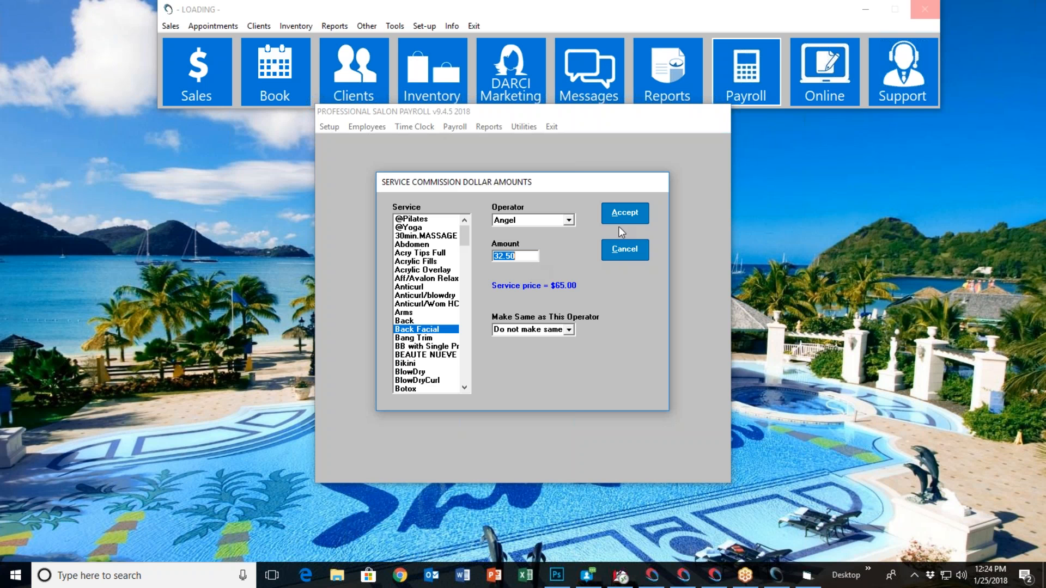
click(616, 247)
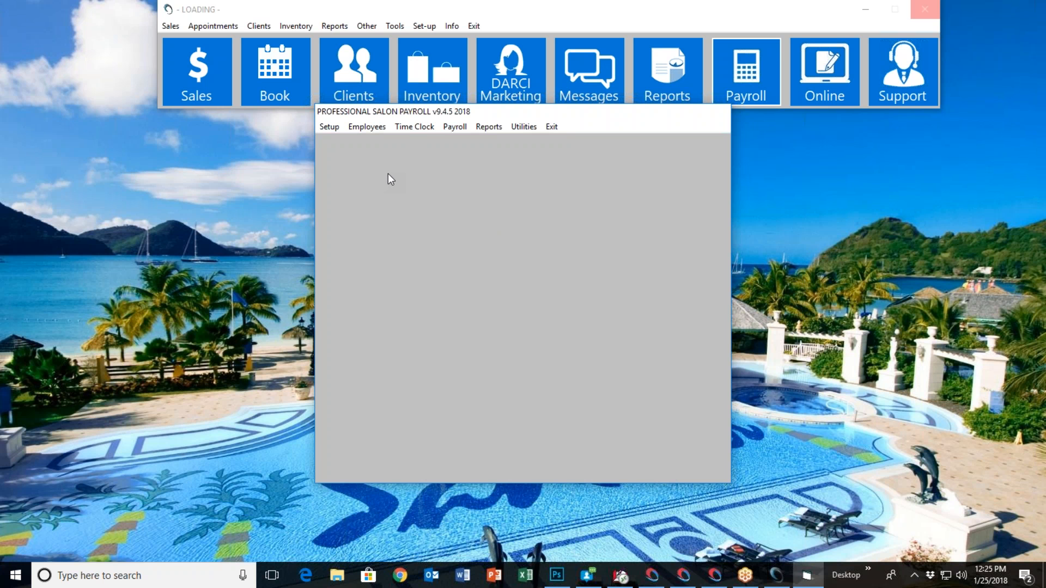
Exit payroll and examine the commission reports available among the operator sales reports in the reporting module
click(551, 126)
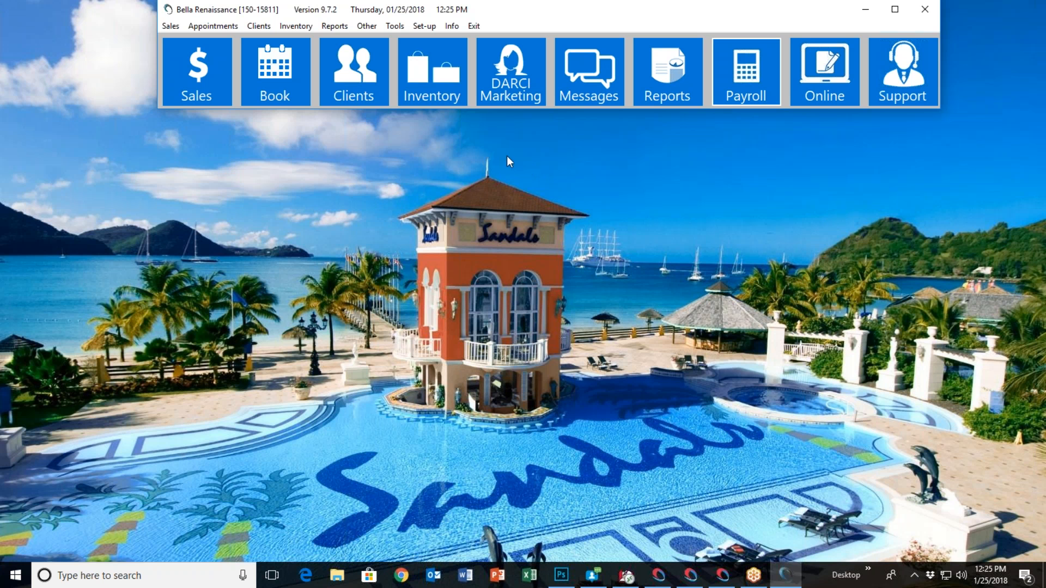
click(658, 91)
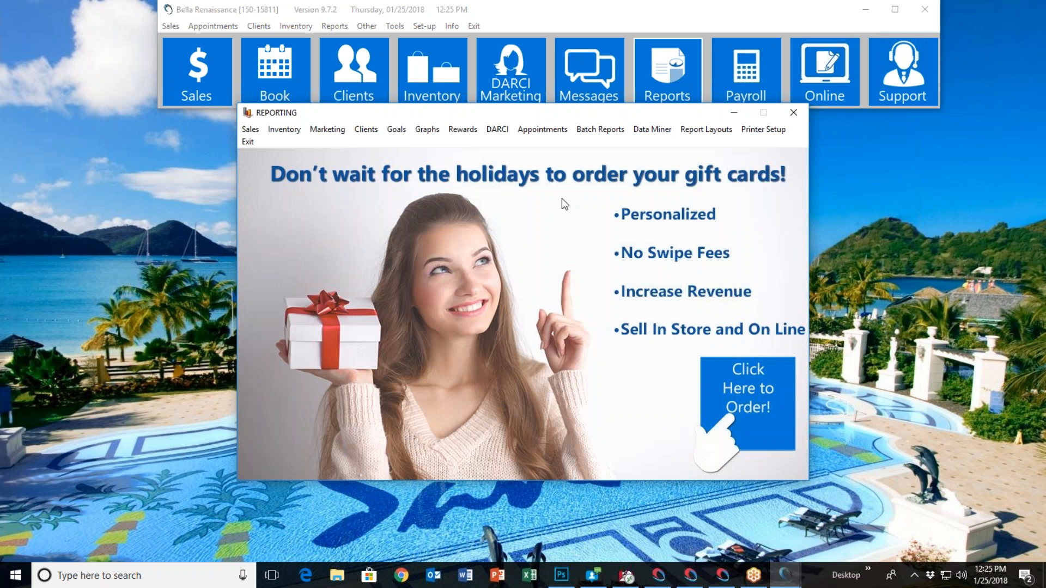
click(250, 129)
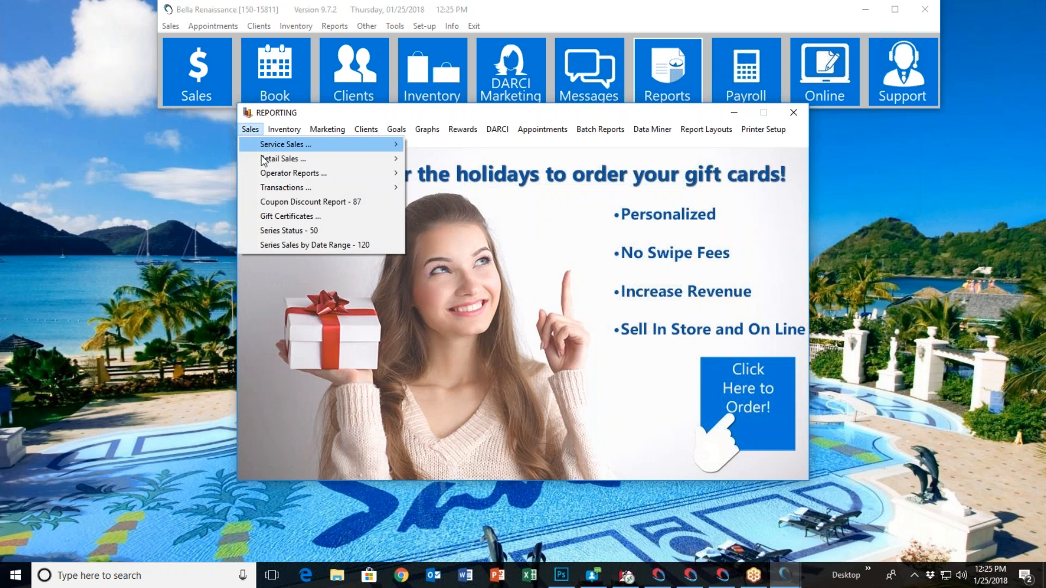
mouse_move(304, 177)
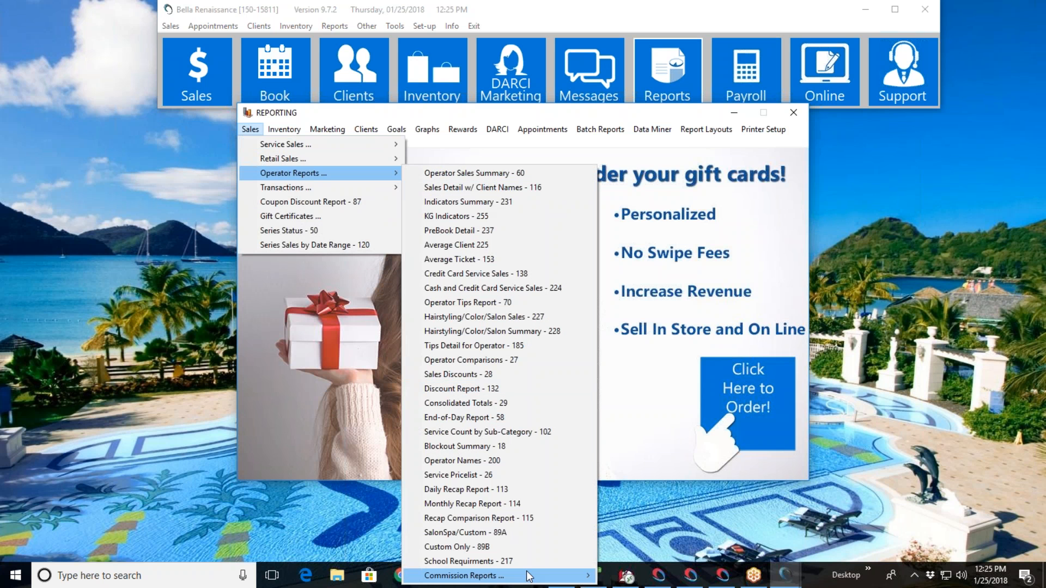
mouse_move(526, 575)
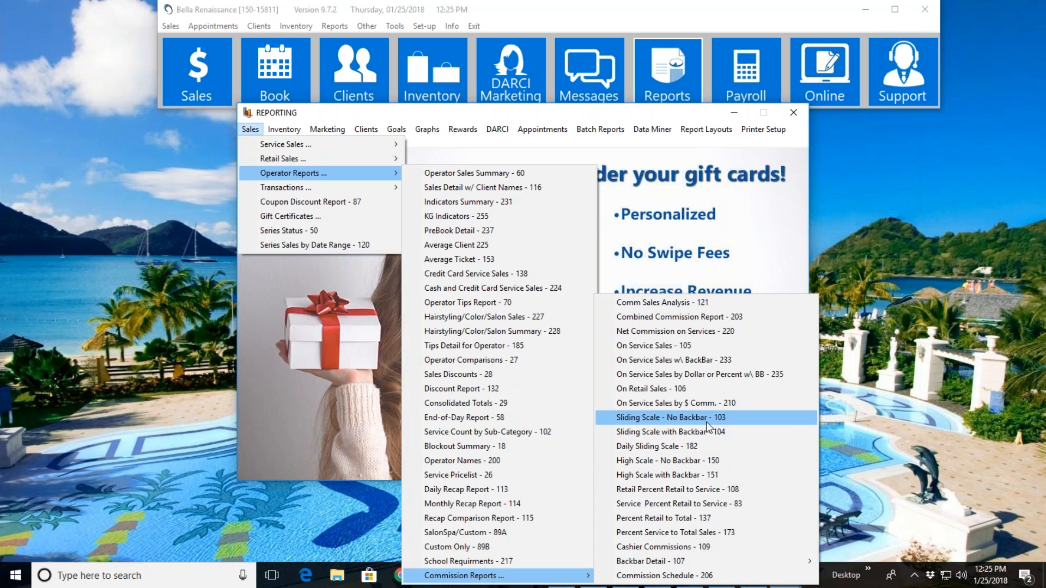
click(665, 113)
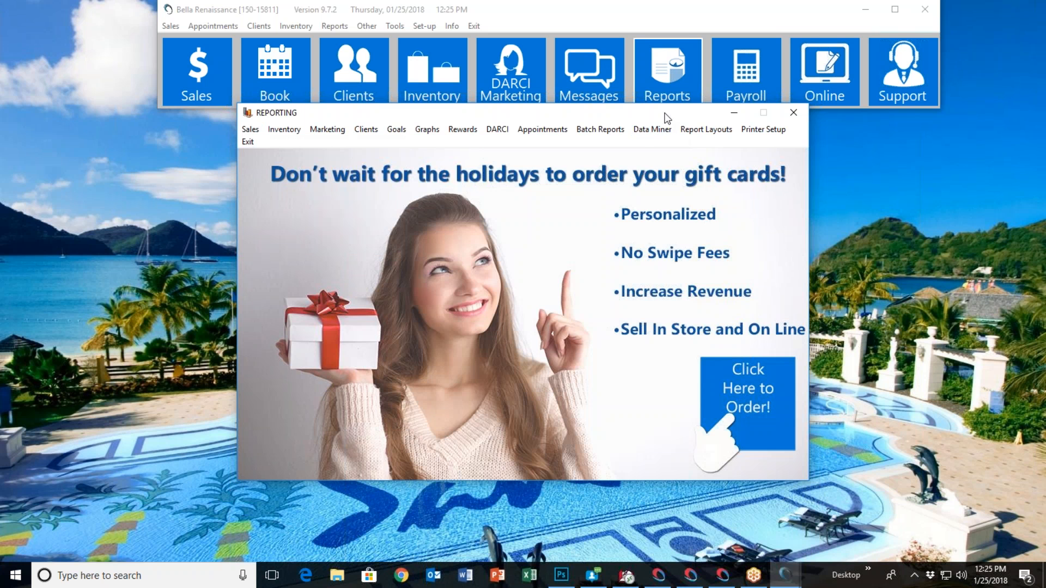
In payroll, open the employees' back bar charges and choose the second individual operator with the Acrylic Fills service
click(746, 85)
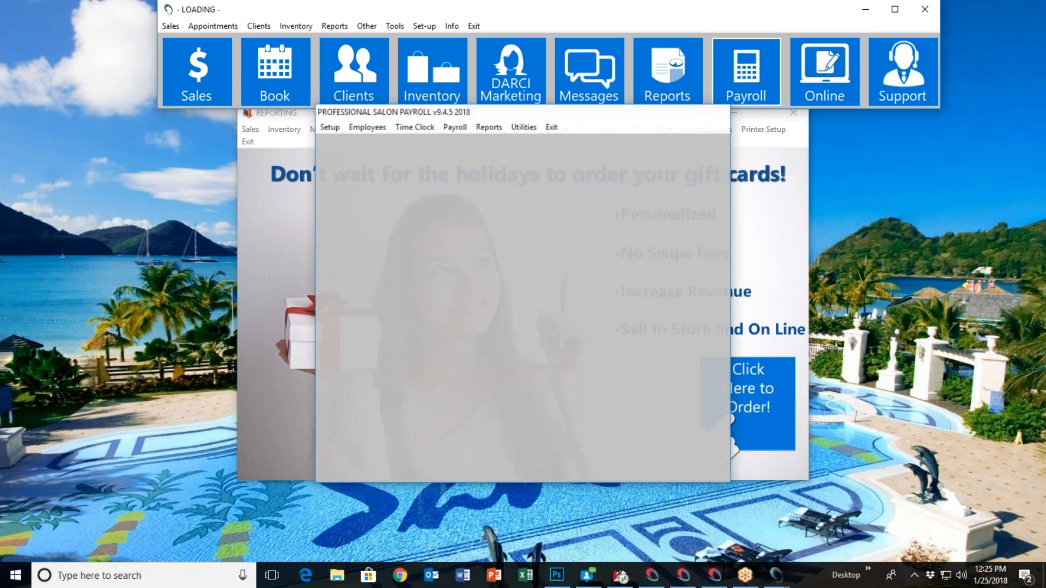
click(366, 131)
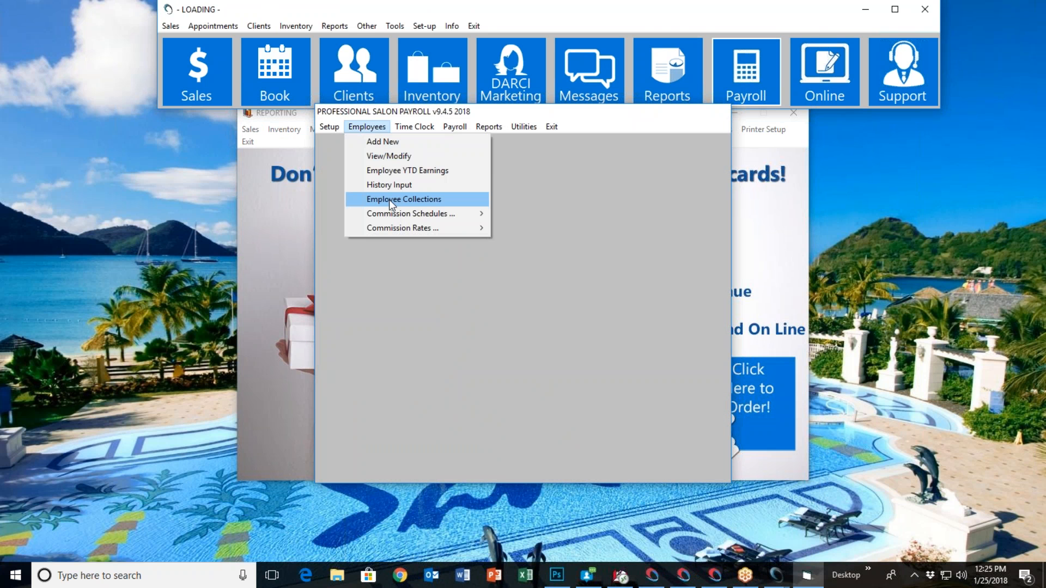
mouse_move(491, 227)
click(548, 271)
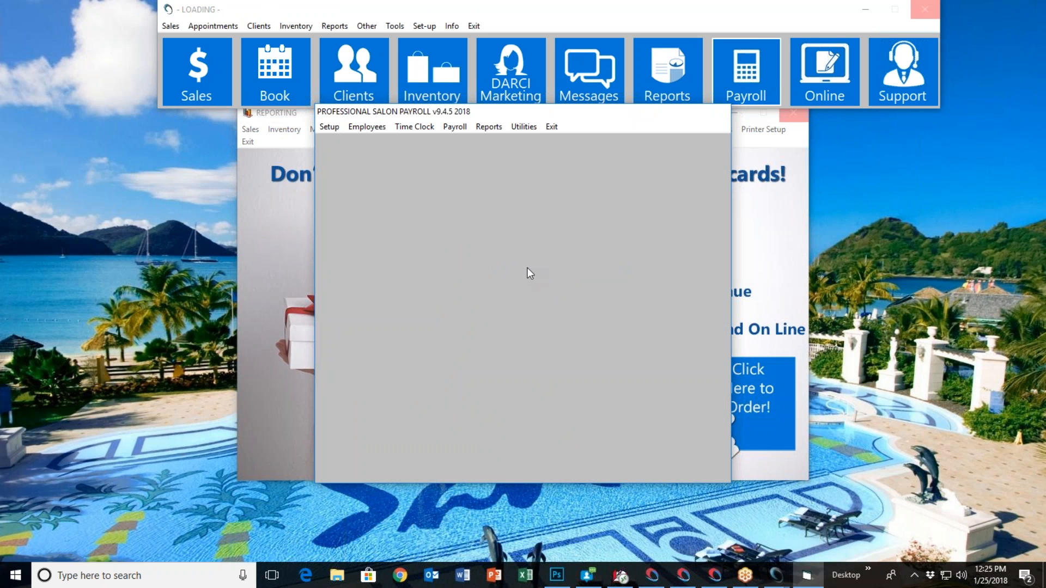
click(502, 265)
click(467, 295)
click(502, 301)
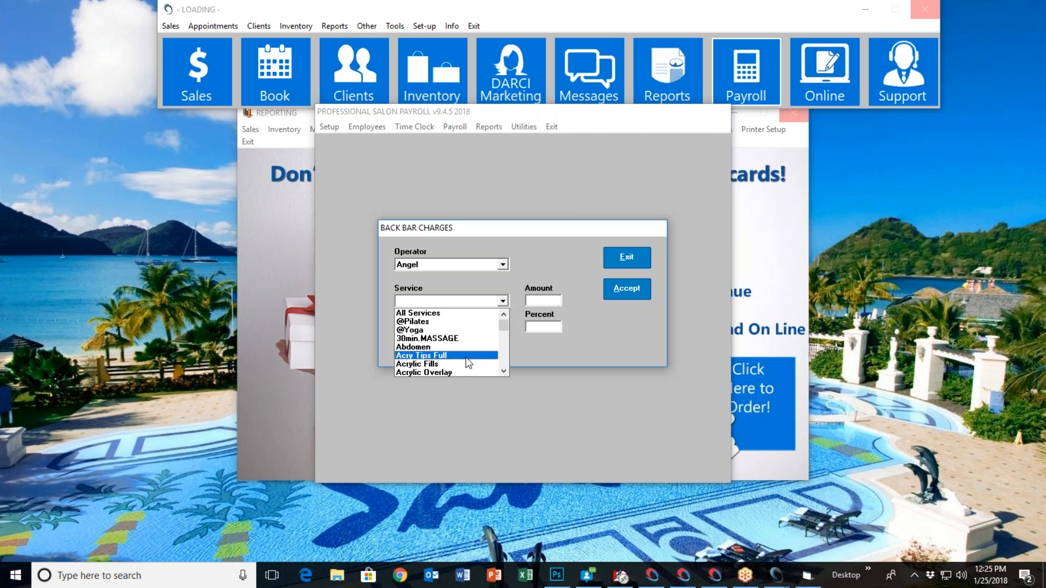
click(467, 364)
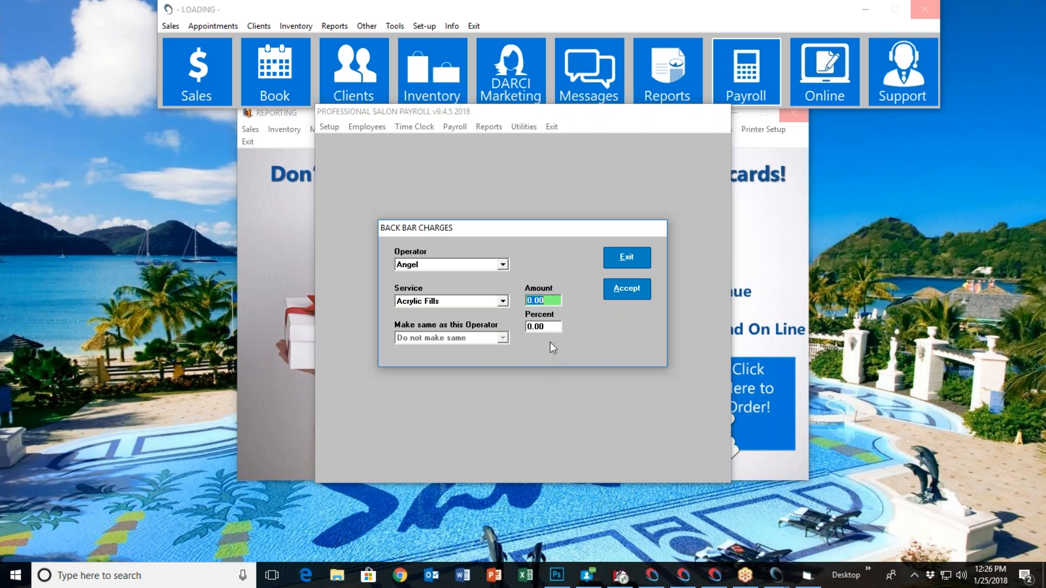
Try a back bar amount of 1.00 for Acrylic Fills, exit without accepting, and leave both payroll and reporting
text(1.00)
click(617, 260)
click(554, 129)
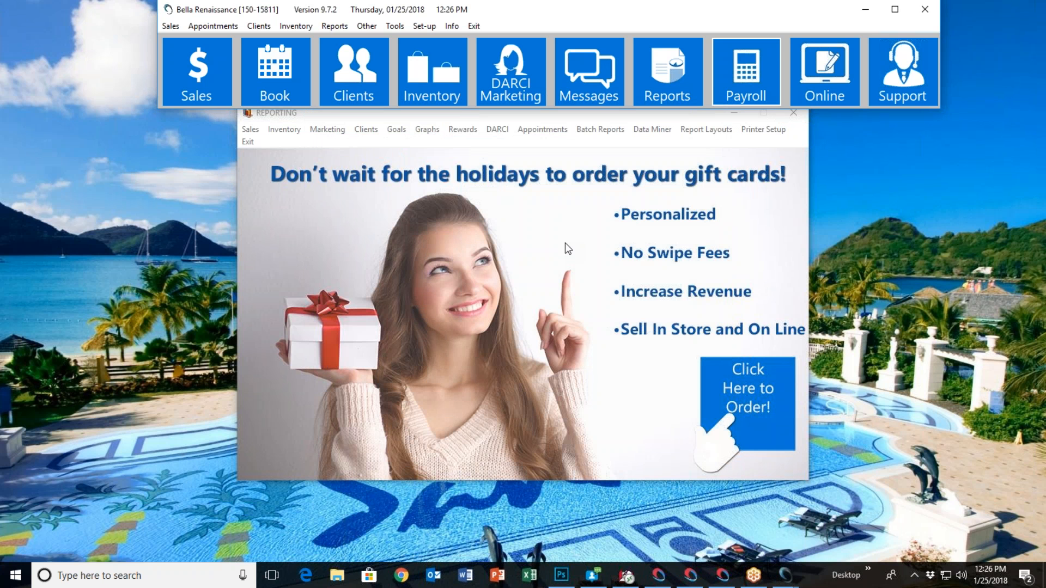
click(248, 141)
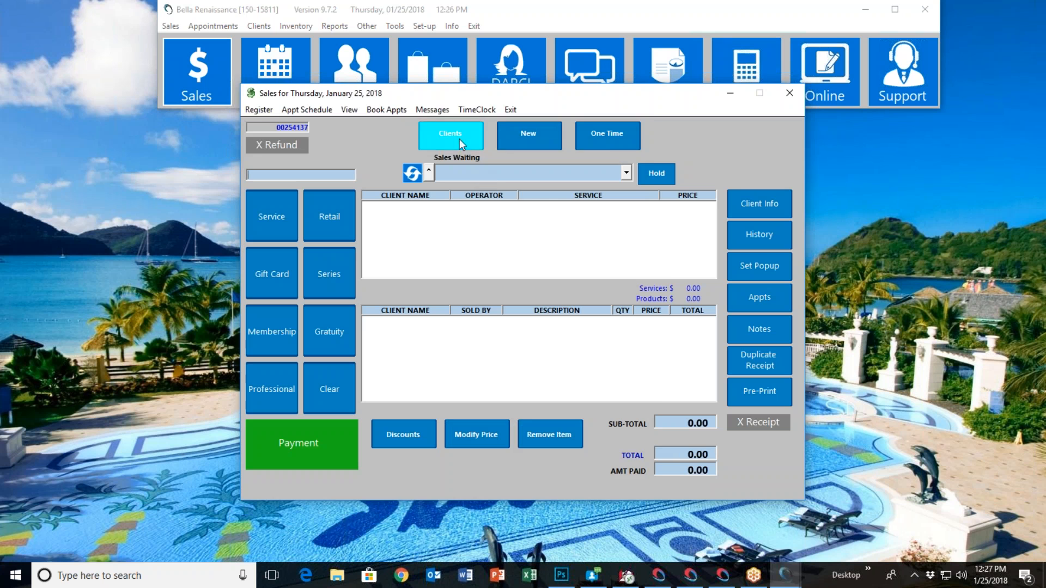
In the sales register, look up clients under the letter D and select the client for a new sale
click(459, 139)
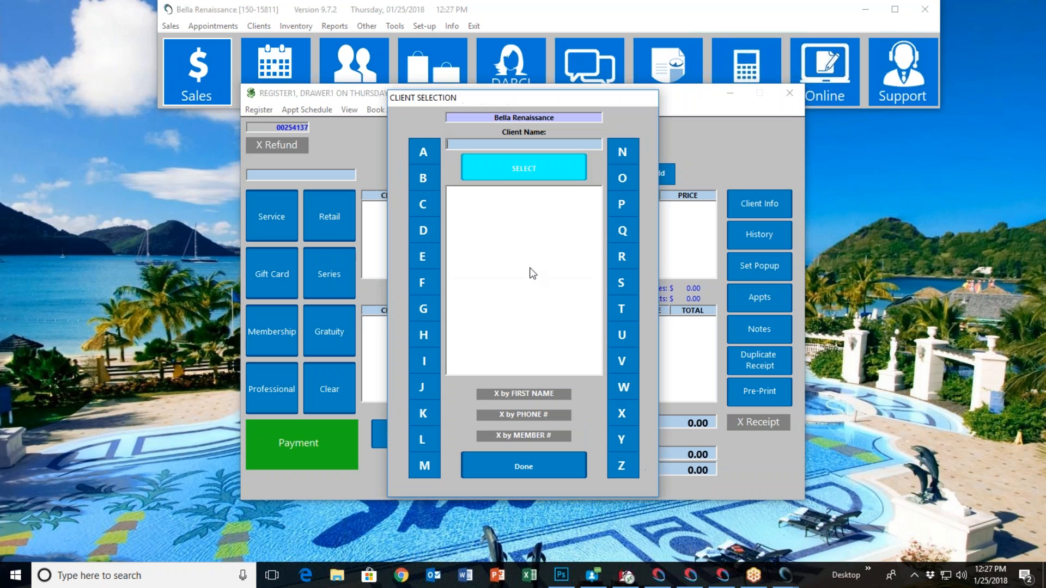
click(435, 233)
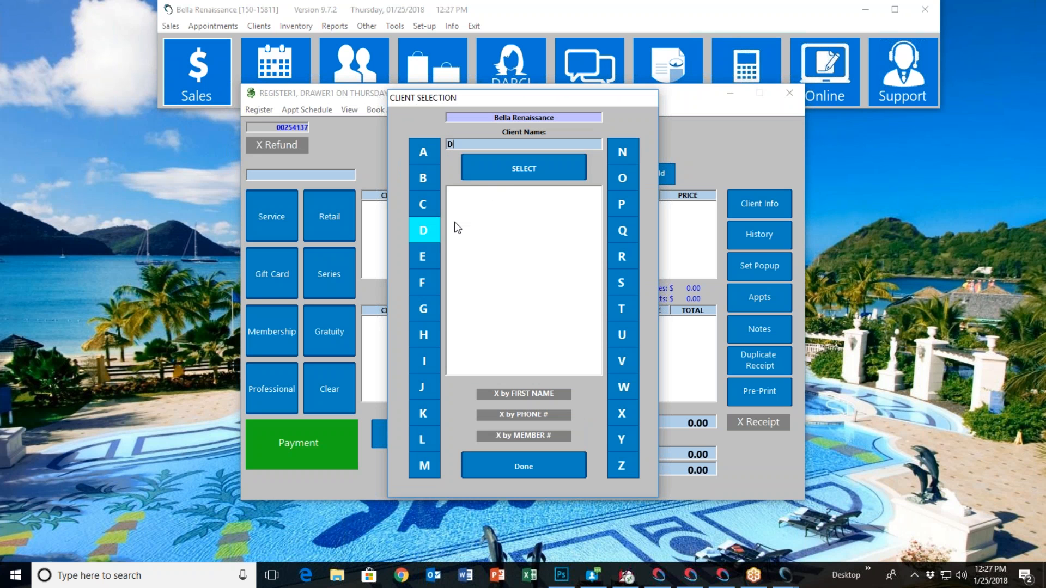
click(492, 174)
click(515, 304)
double_click(515, 304)
Add a Brazilian Blowout performed by the sixth listed operator as the sale's last service
click(269, 227)
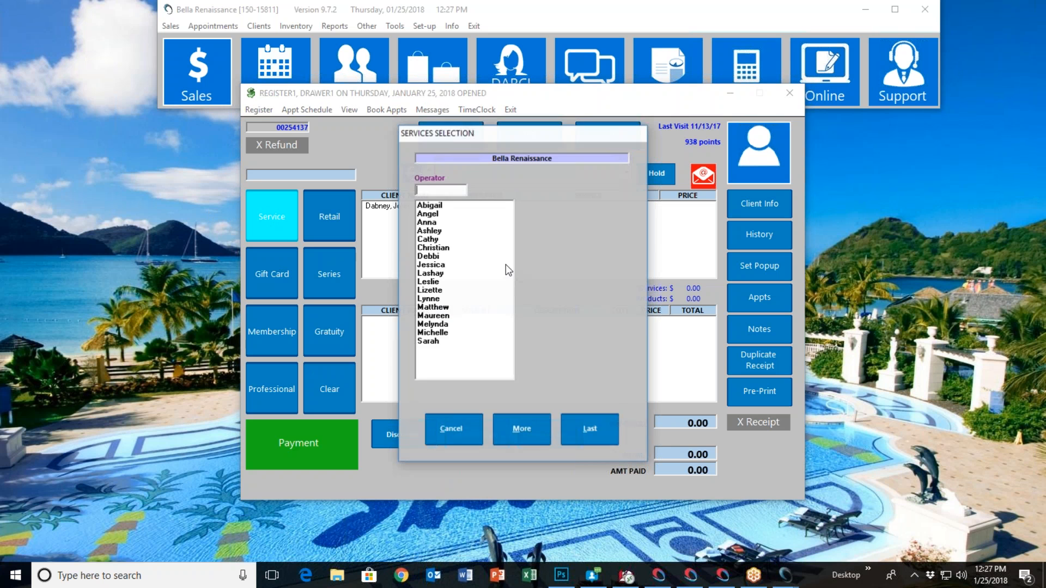
click(459, 248)
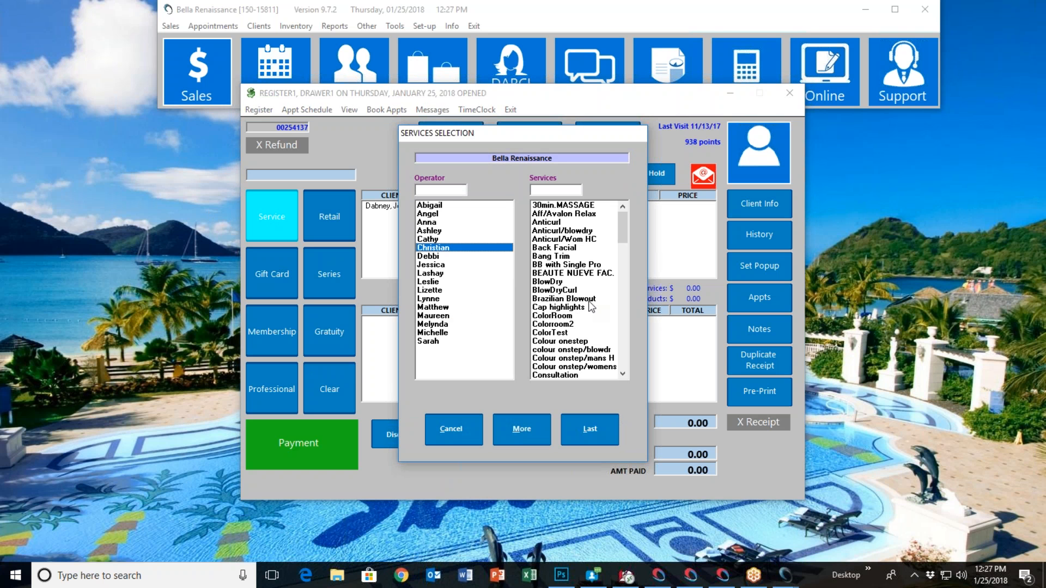
click(591, 298)
click(581, 434)
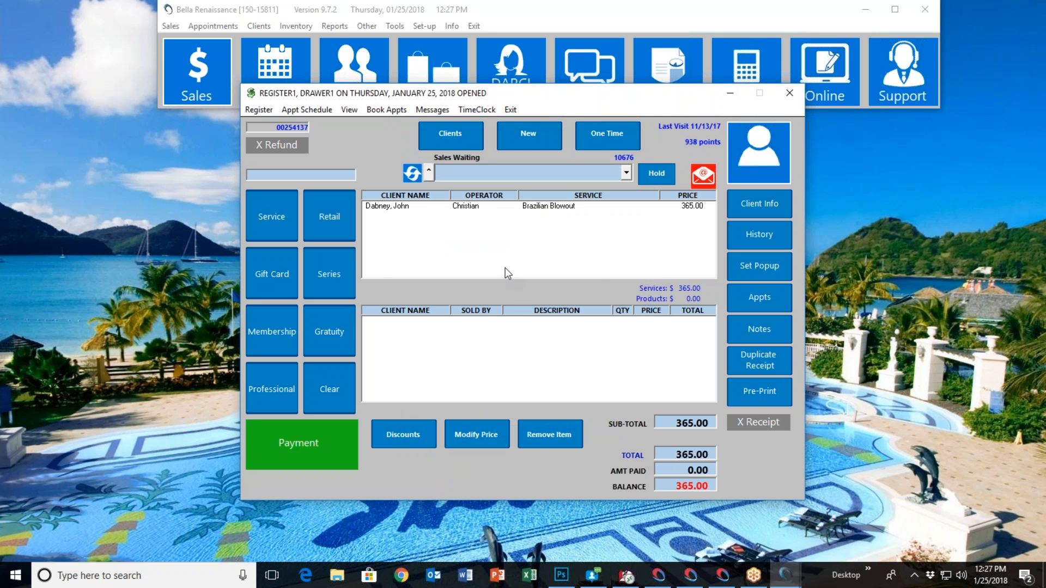
Add retail product 20 to the sale and credit its commission to the operator who performed the service
text(20)
key(Return)
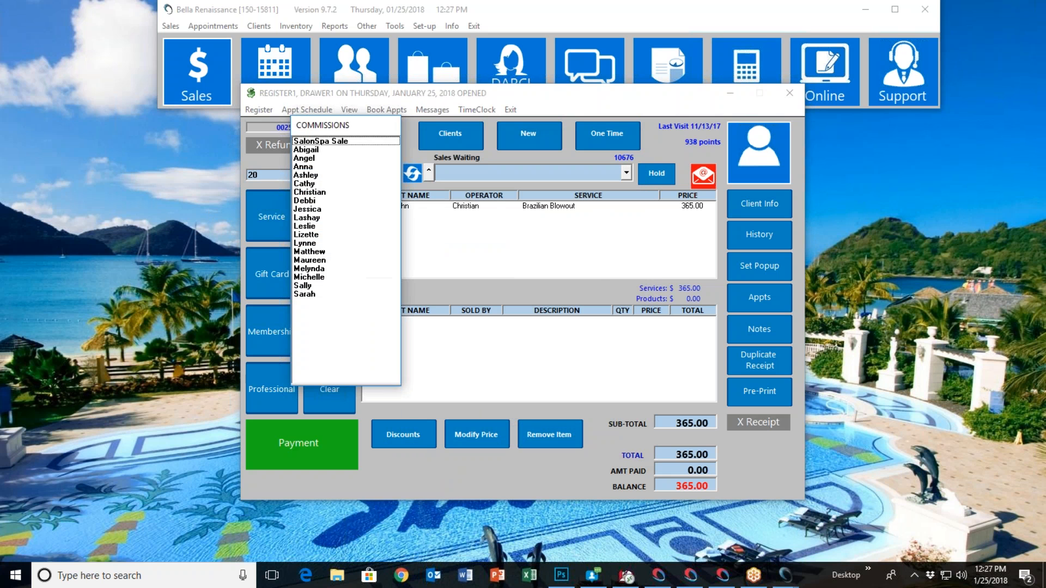
double_click(326, 191)
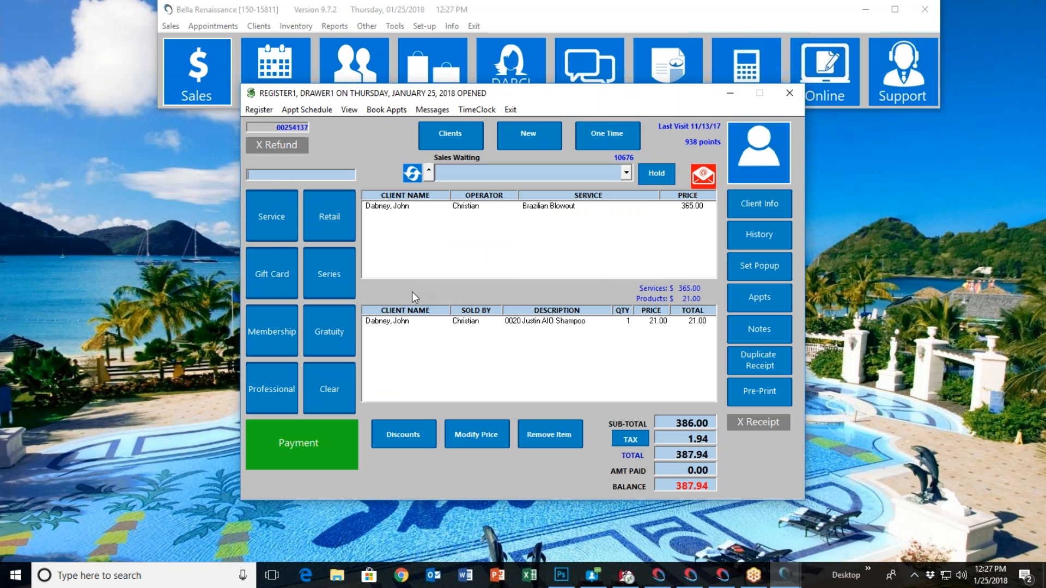
Add a 15 percent gratuity to the sale, distributed to all operators
click(338, 332)
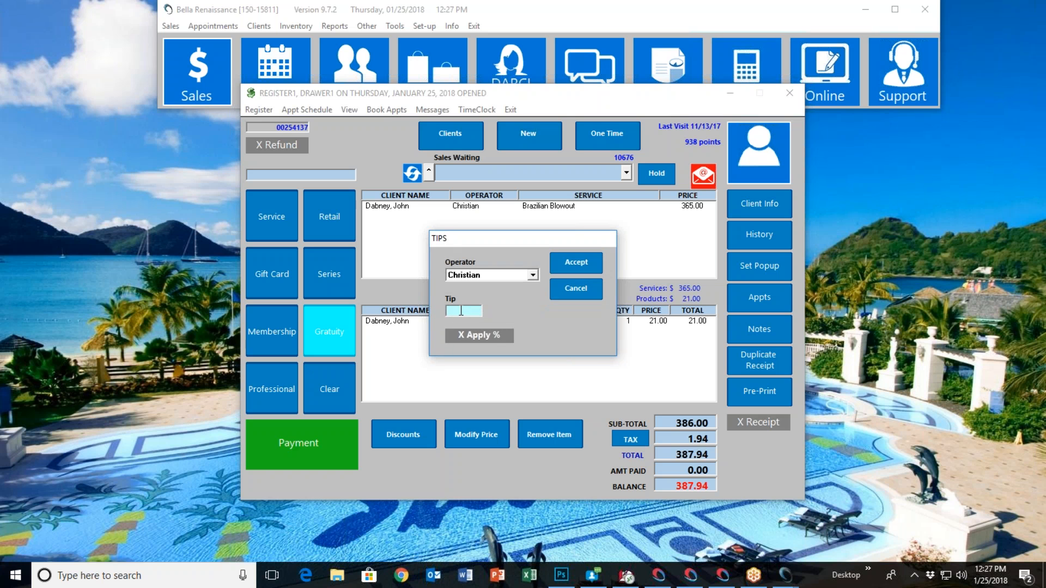
text(15)
click(462, 335)
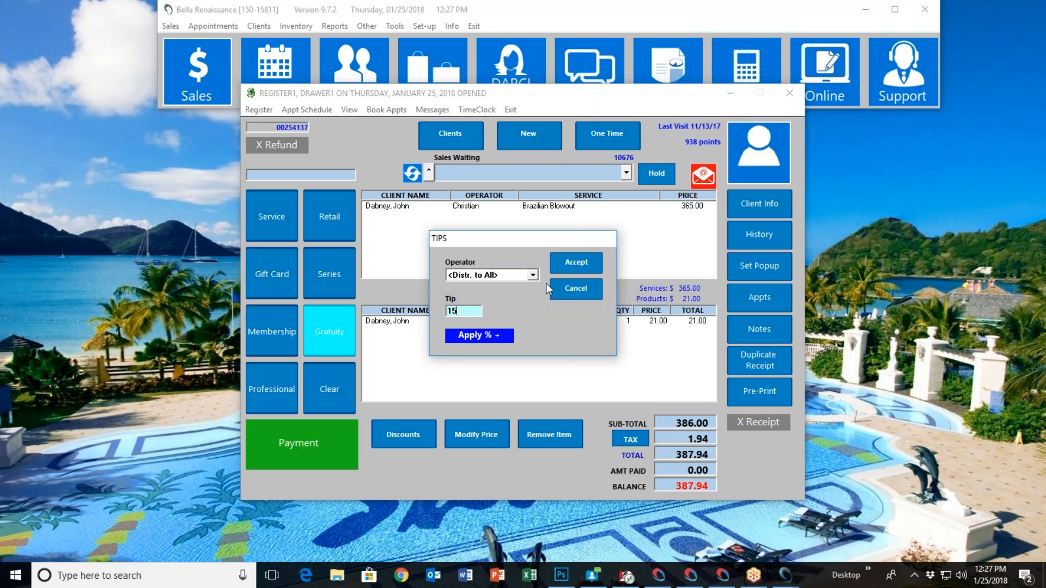
click(577, 264)
Pay the sale in full, accept it without booking the client's next appointment, and exit the register
click(336, 452)
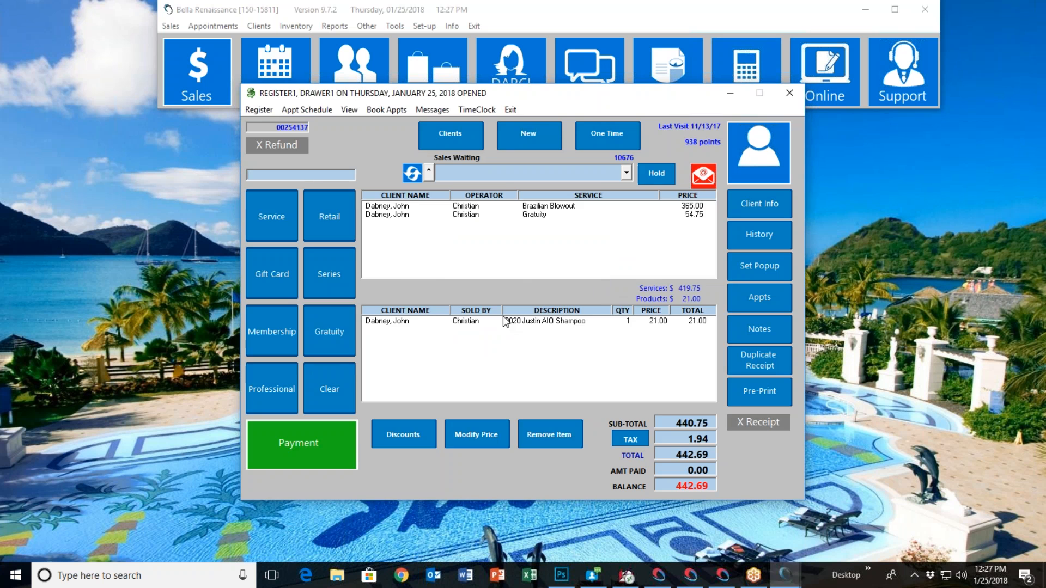
click(345, 234)
click(693, 232)
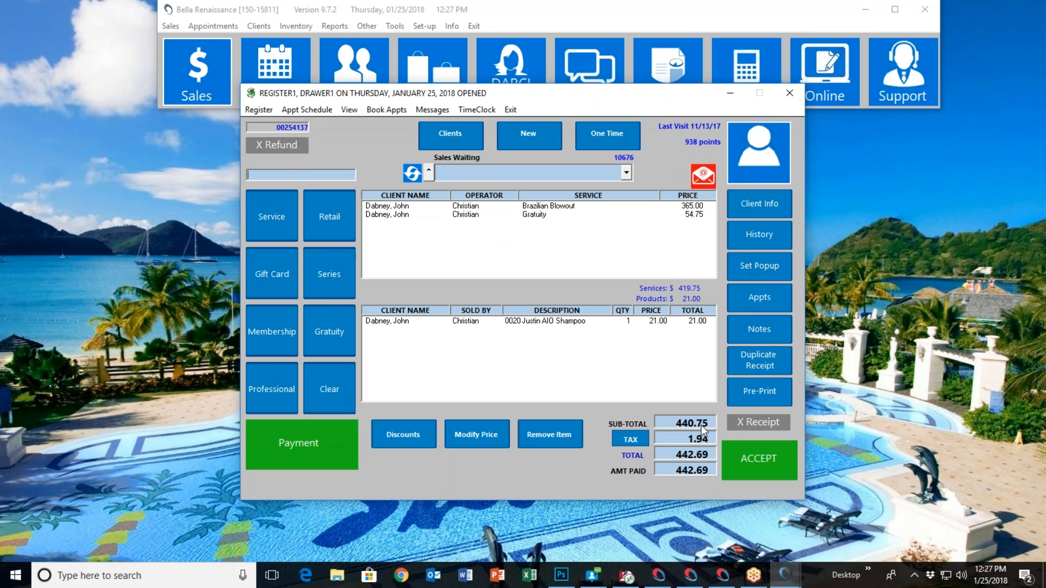
click(754, 467)
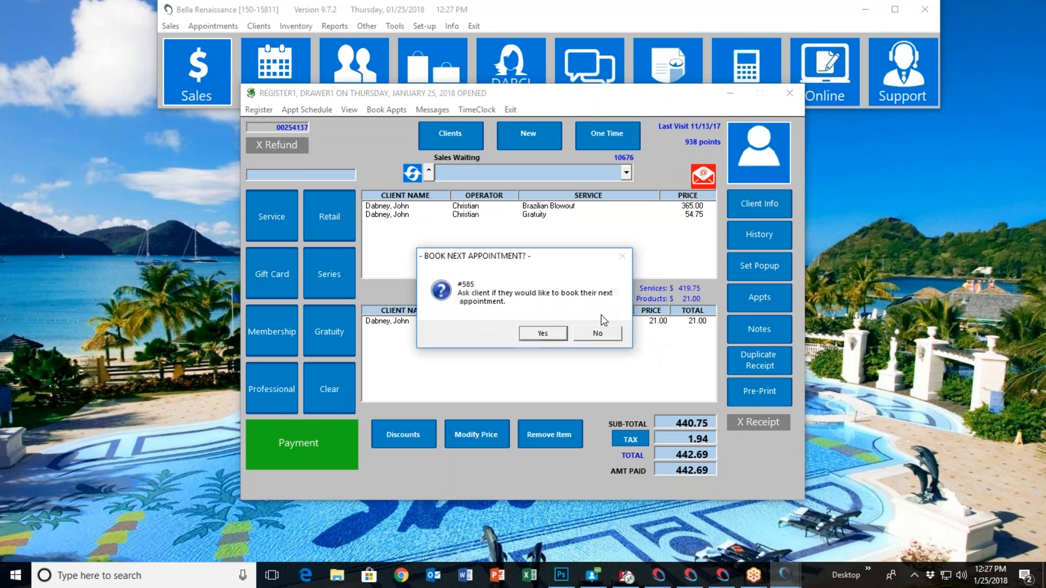
click(597, 333)
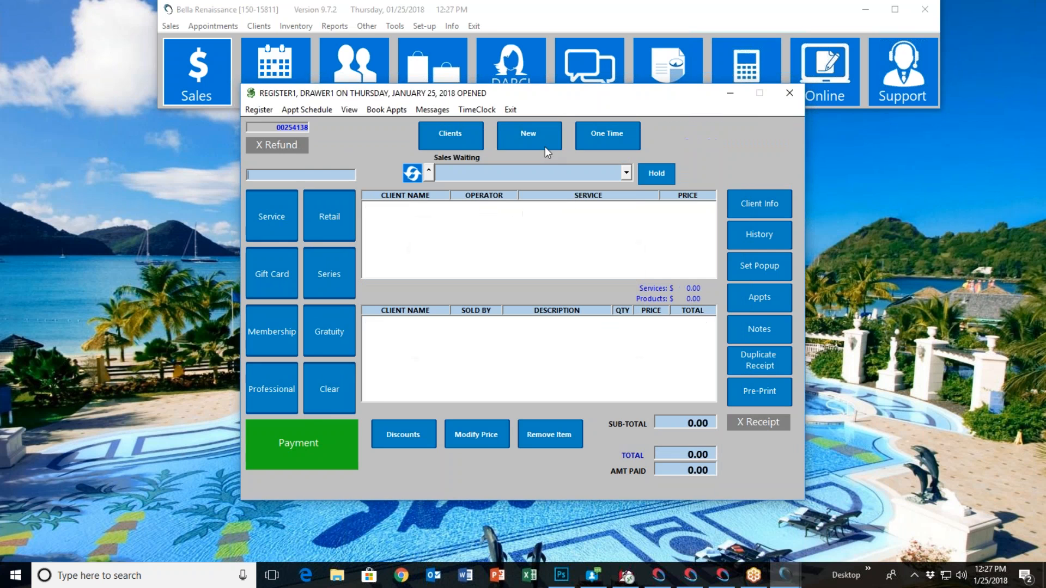
click(525, 108)
In reporting, start the Comm Sales Analysis - 121 commission report for only the operator from the sale
click(648, 84)
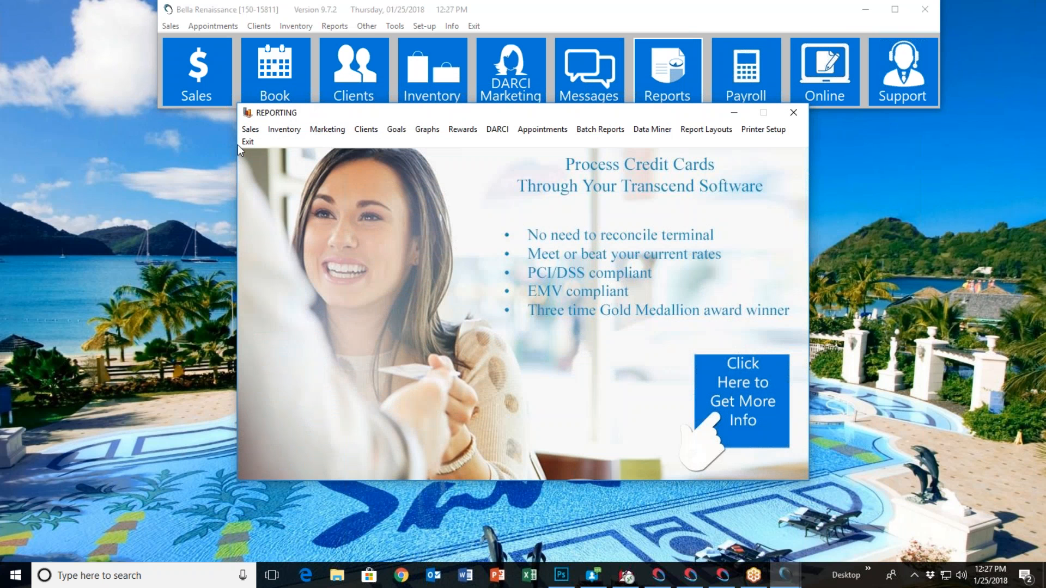
click(250, 129)
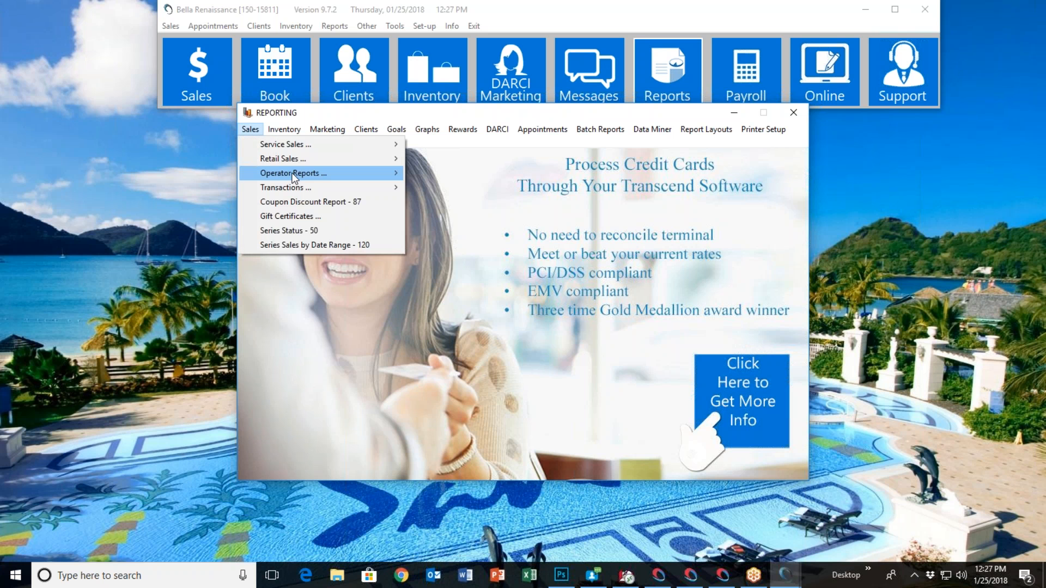
mouse_move(299, 173)
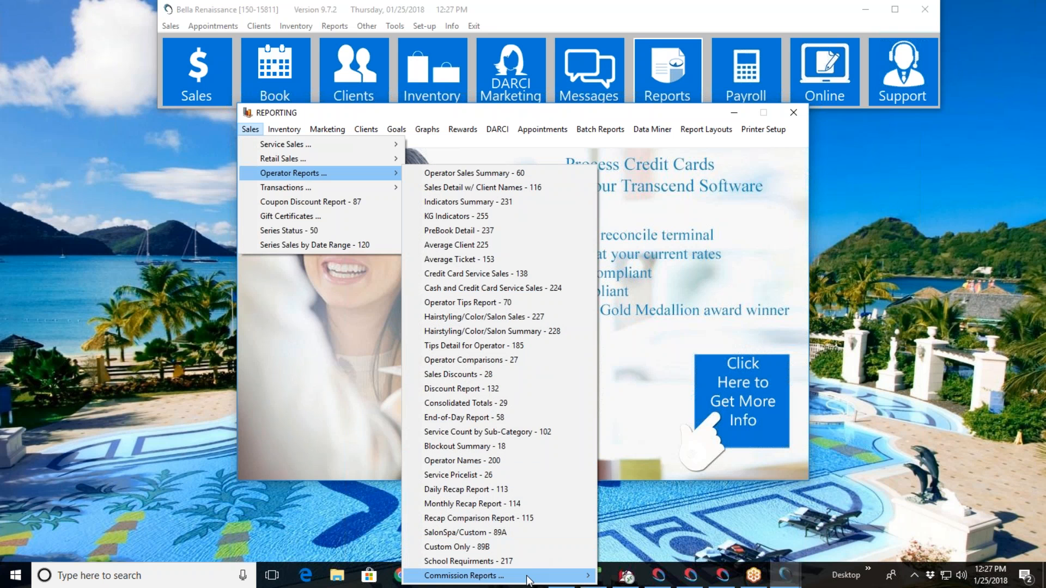
mouse_move(517, 576)
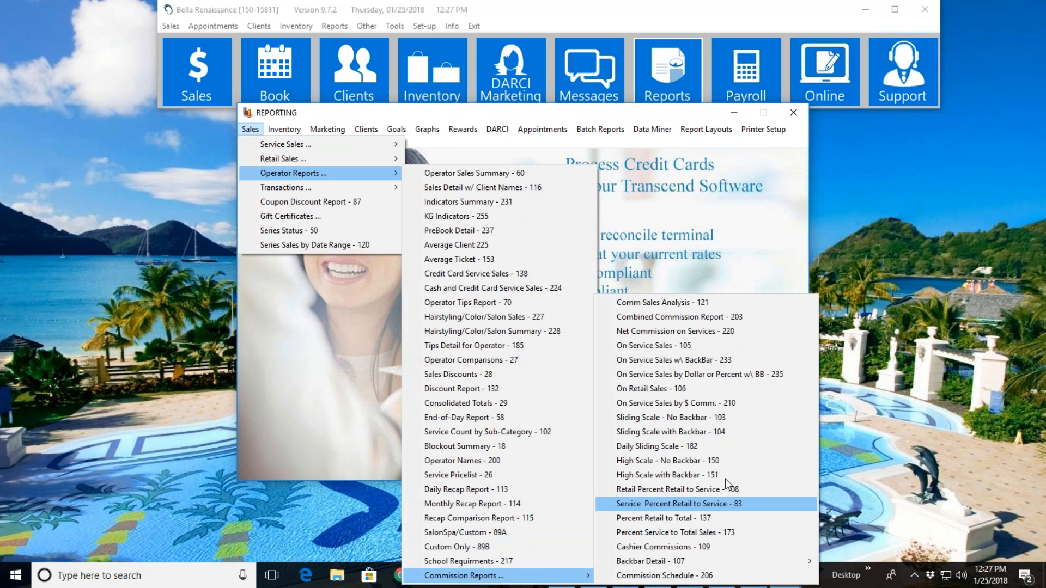
click(702, 308)
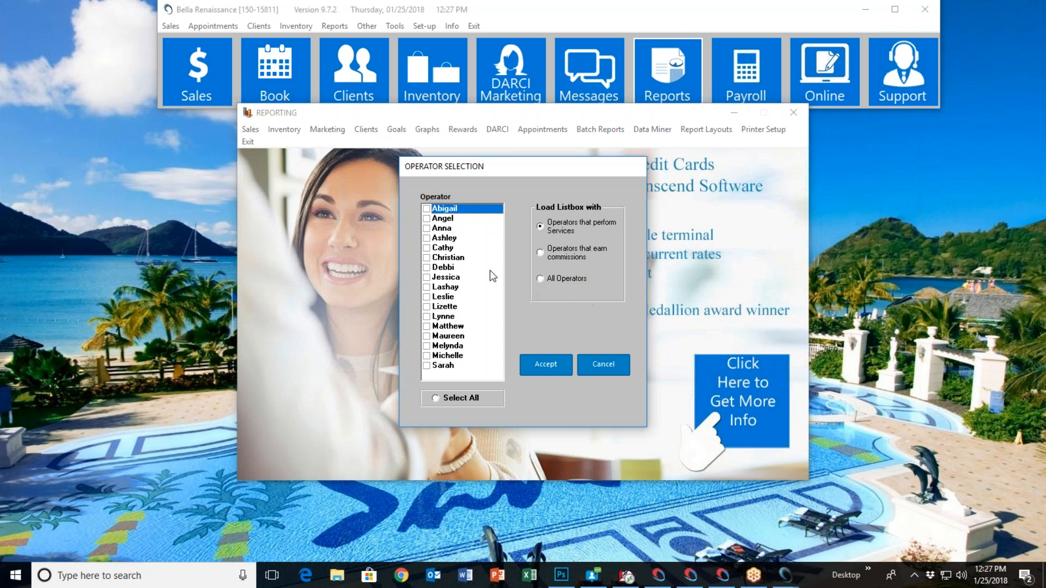
click(428, 257)
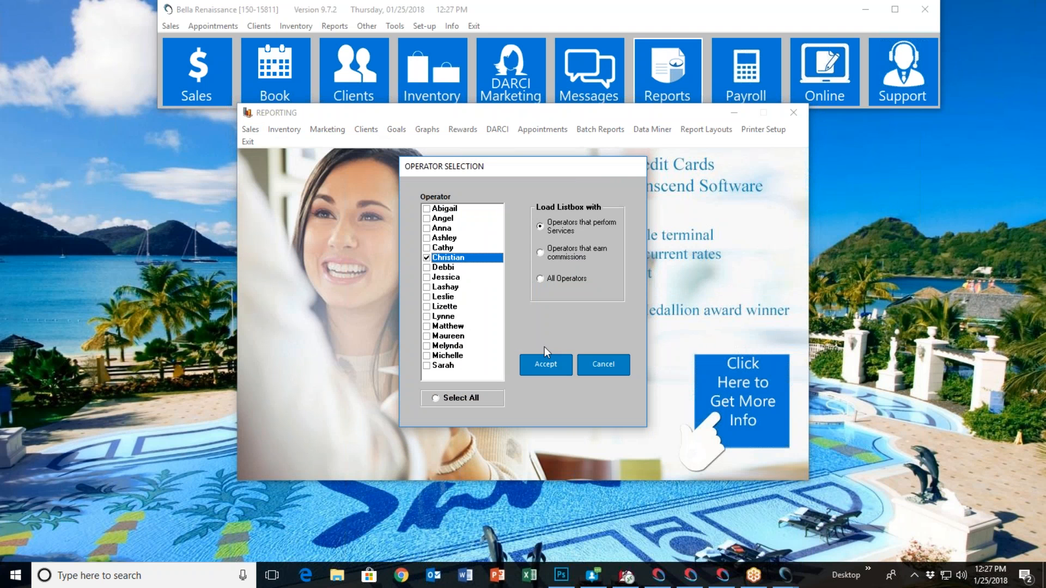
click(549, 365)
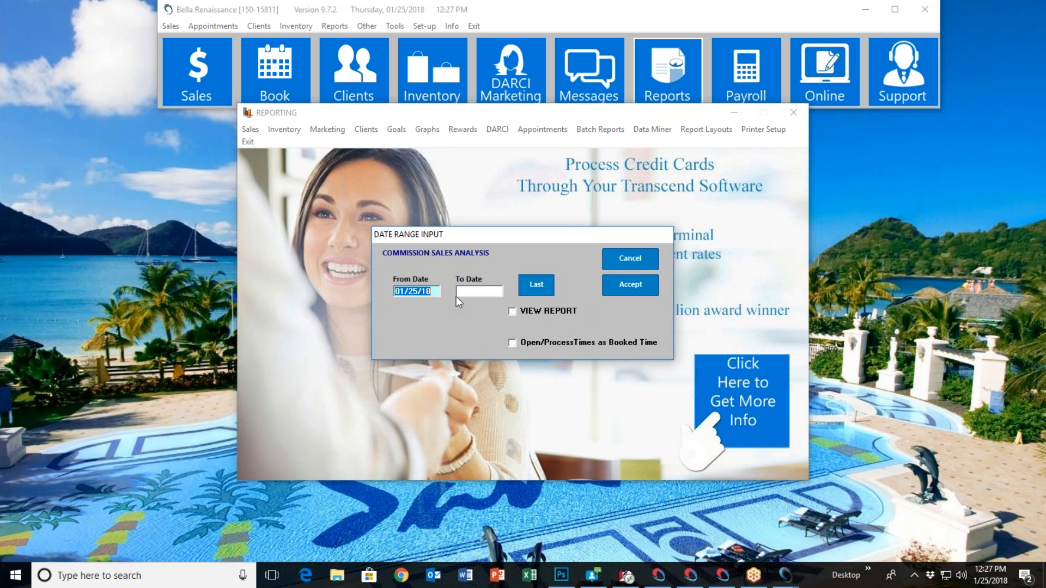
Run the commission sales analysis from 01/25/18 to 01/25/18 with the report viewed on screen
double_click(470, 294)
click(577, 350)
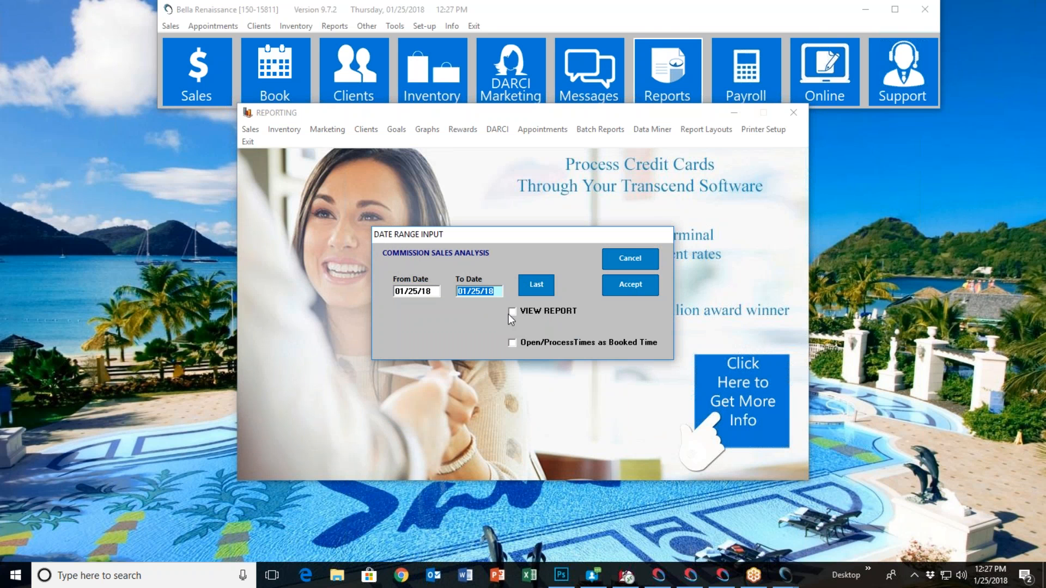
click(513, 313)
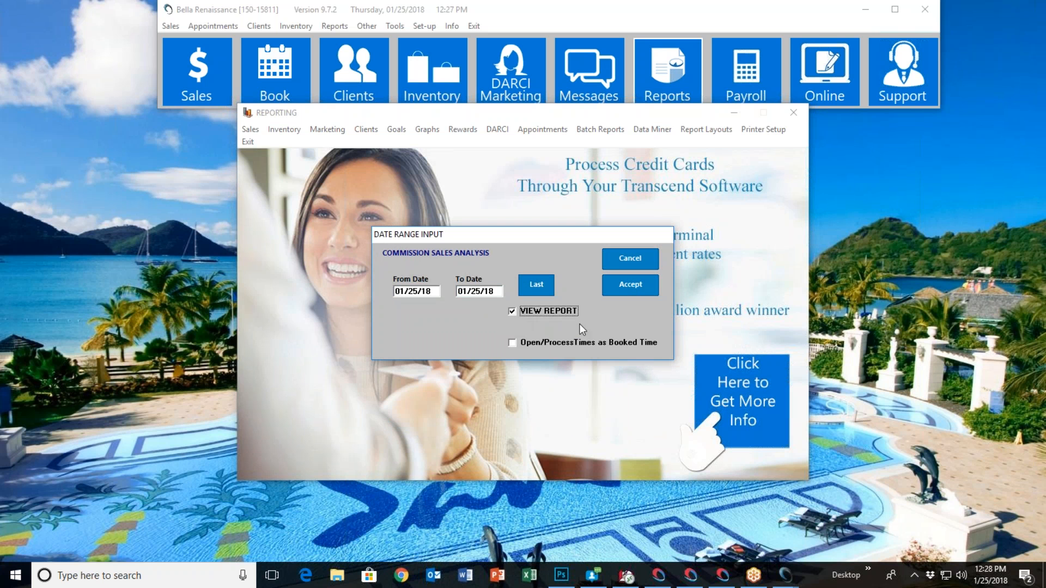
click(630, 292)
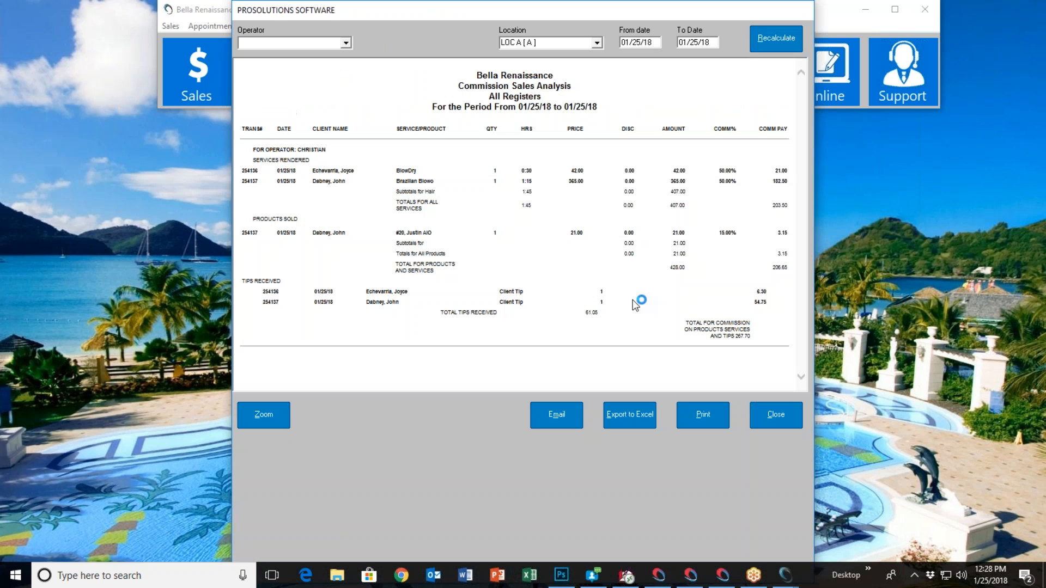
Enlarge the commission sales analysis, examine its service, product and tip commissions down to the total, and close it
click(277, 424)
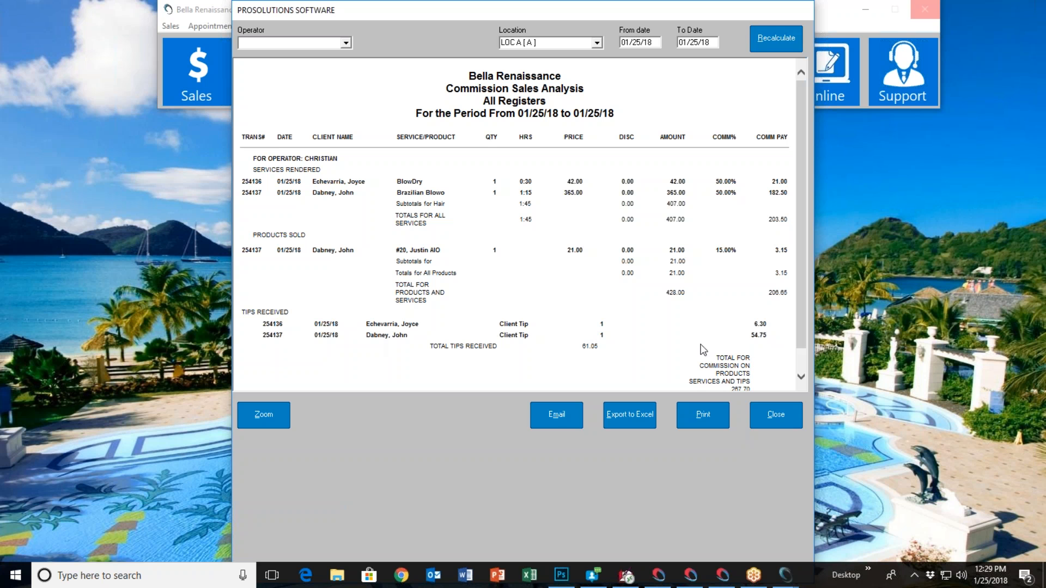
drag(797, 325, 798, 345)
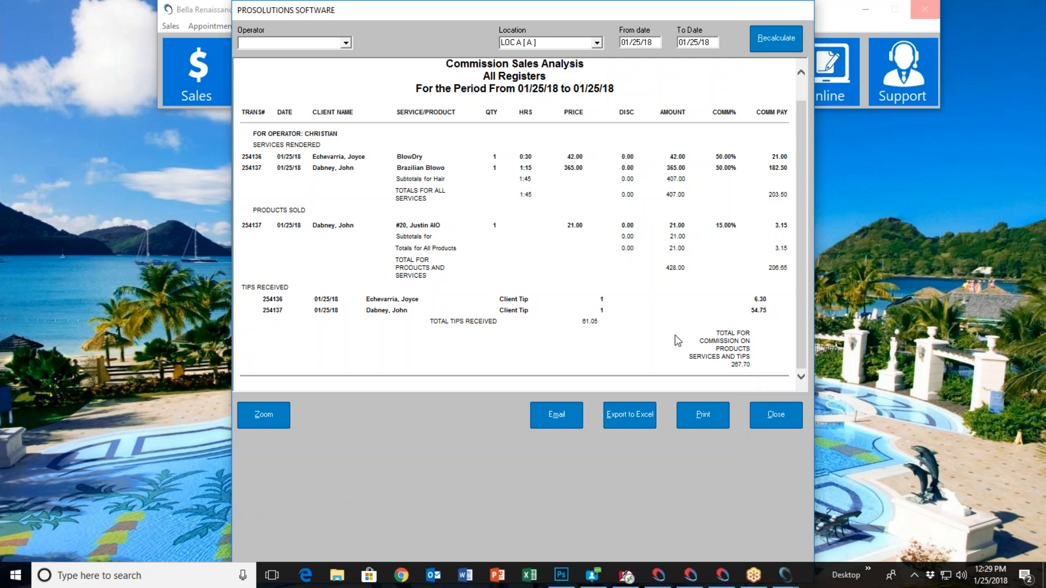
scroll(676, 335, up, 1)
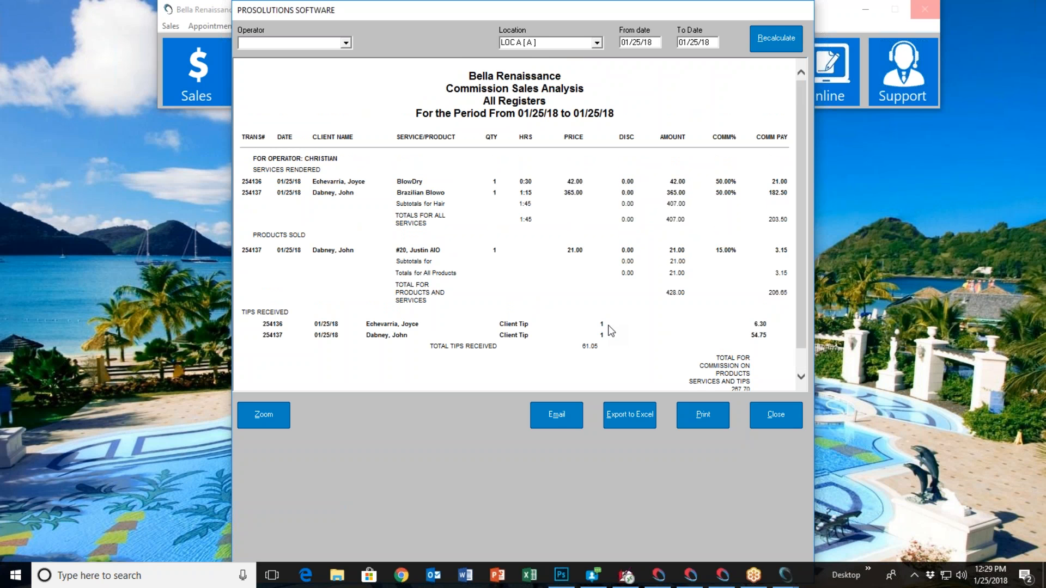
click(787, 419)
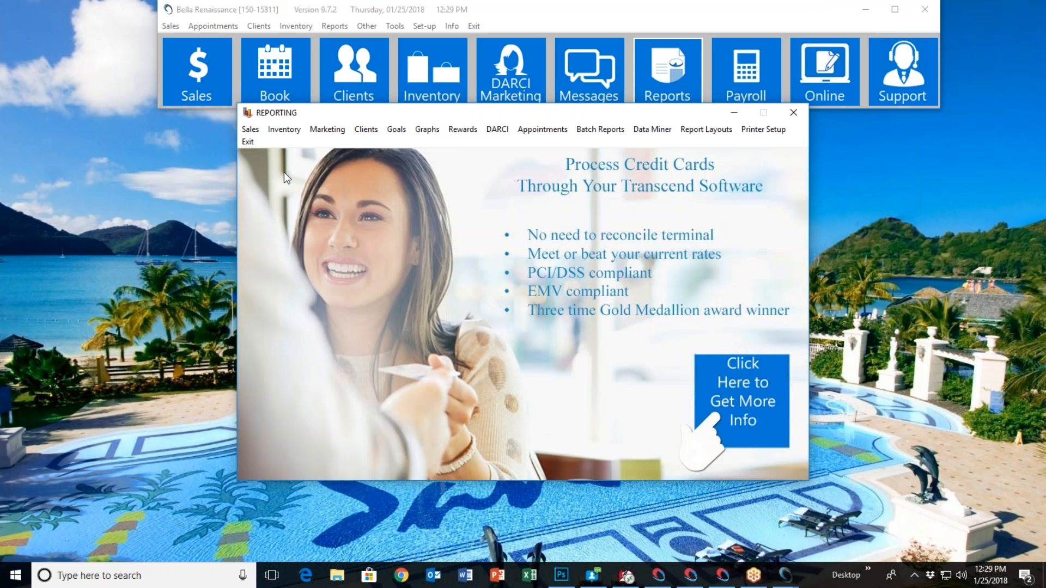
Examine which service sales, operator and transaction reports are offered for sales, including the commission and operator tips reports, and exit reporting
click(250, 130)
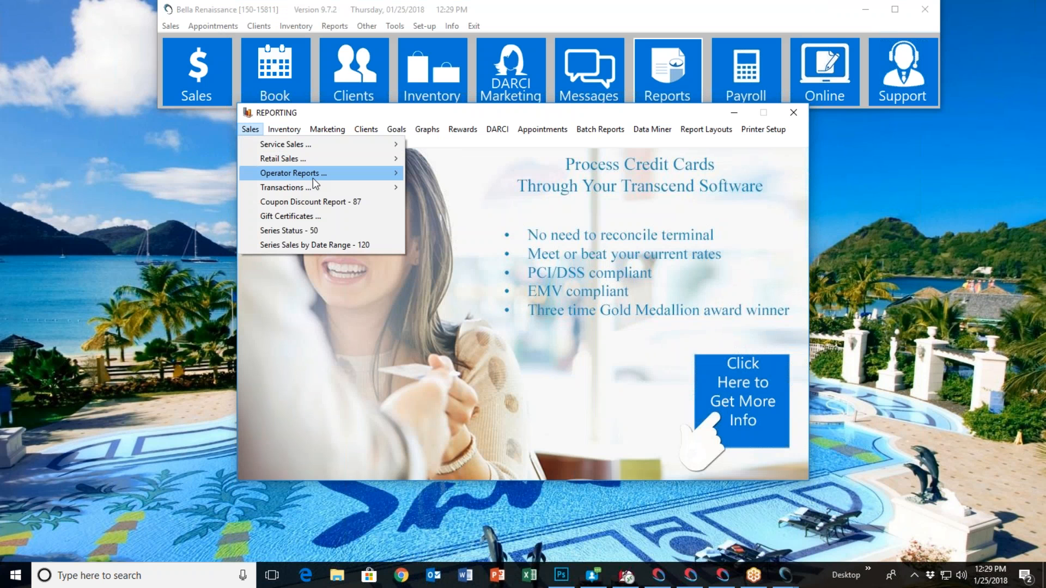
mouse_move(313, 180)
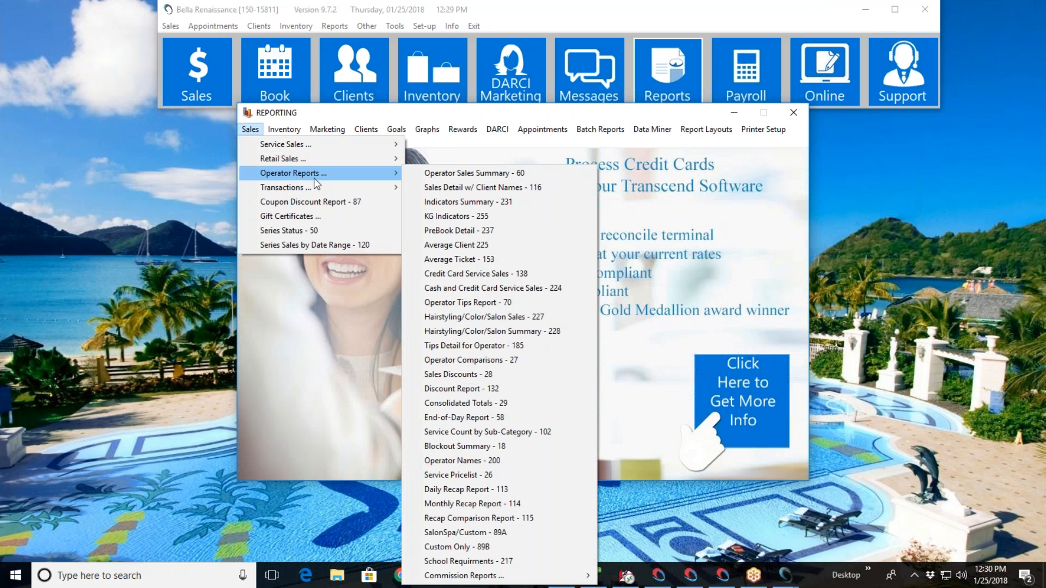
mouse_move(328, 147)
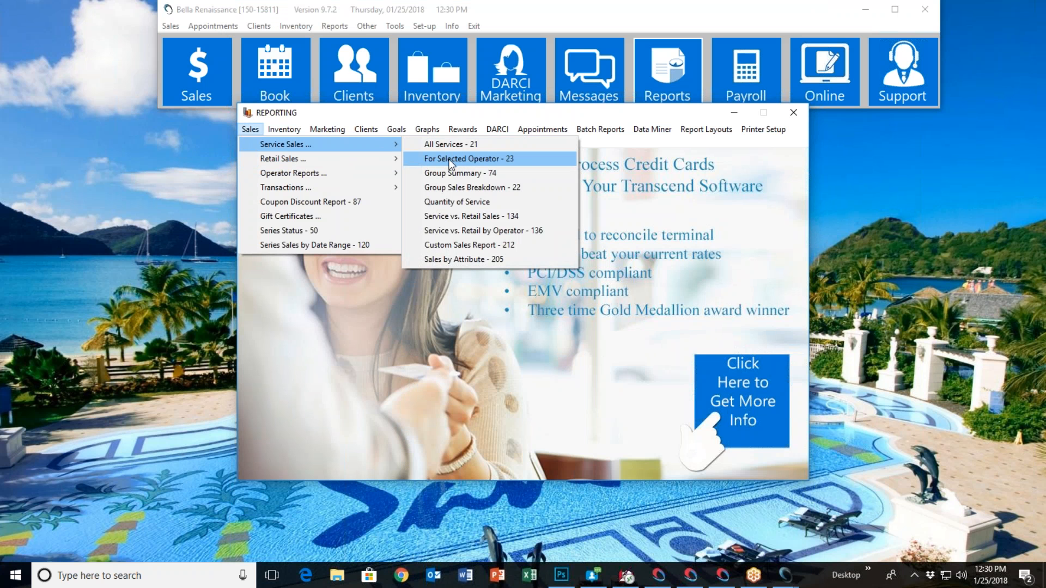
mouse_move(381, 173)
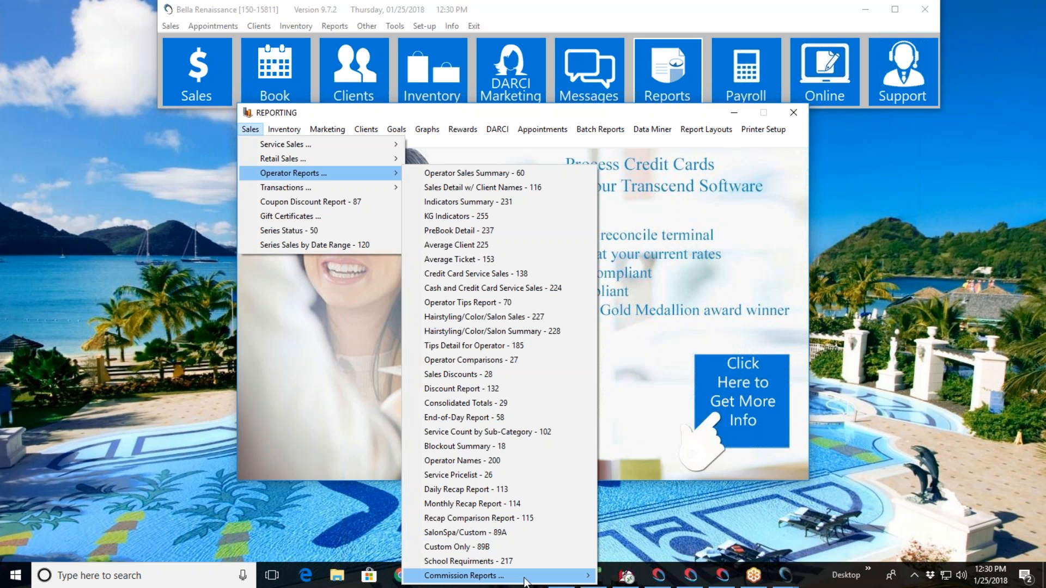
mouse_move(525, 577)
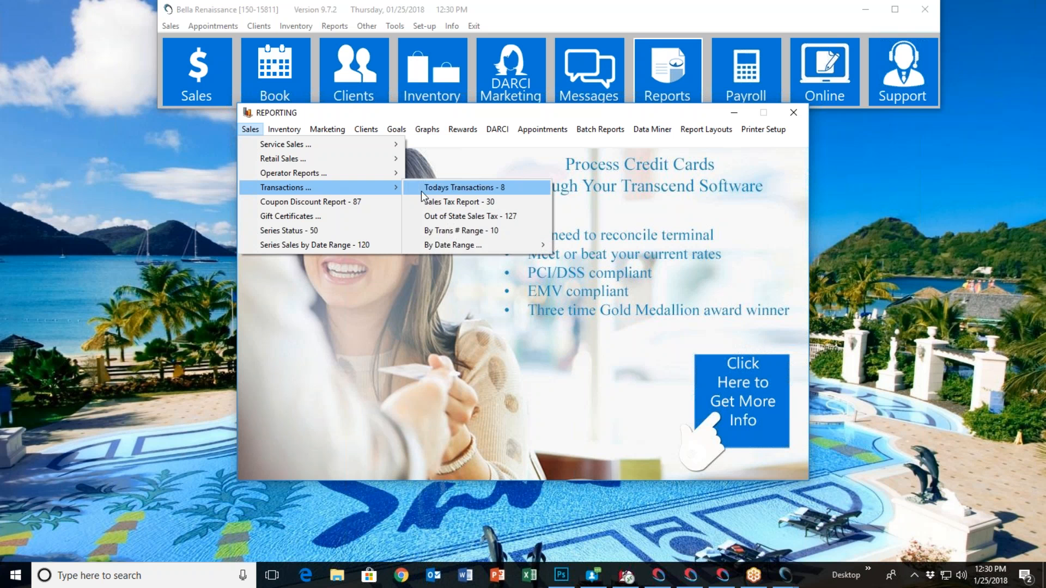
mouse_move(489, 246)
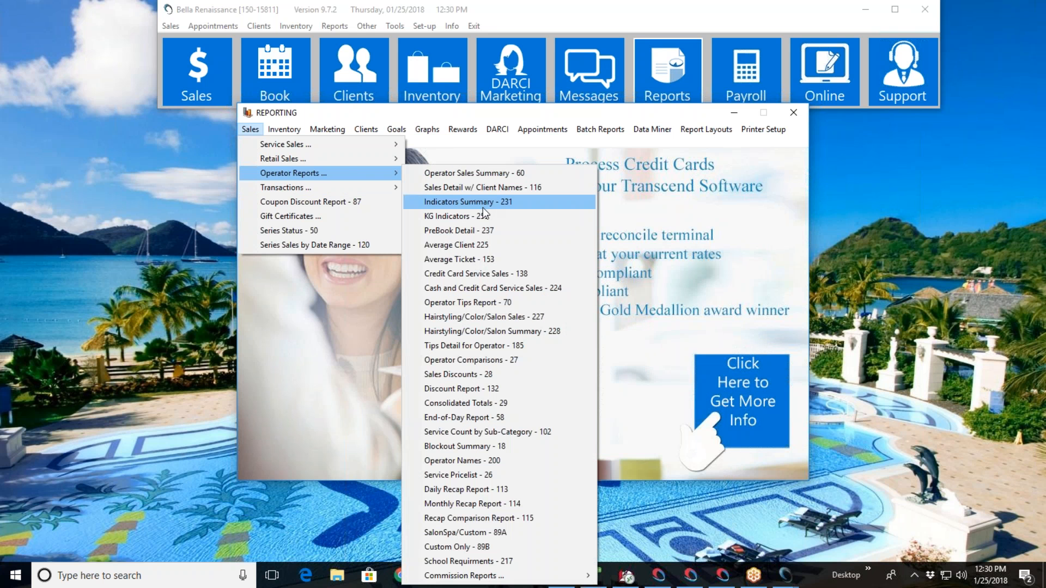
click(492, 304)
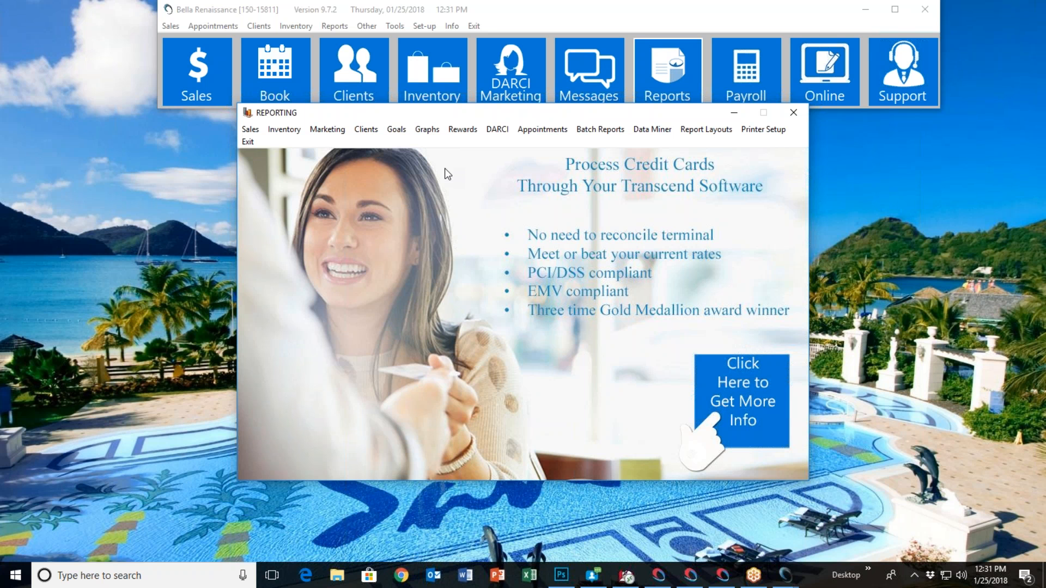
click(248, 141)
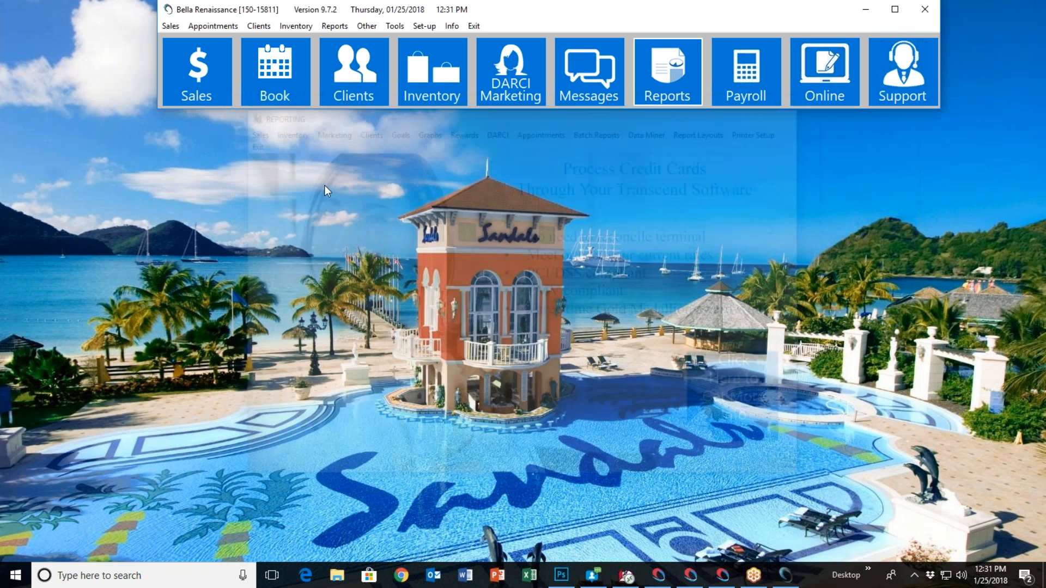